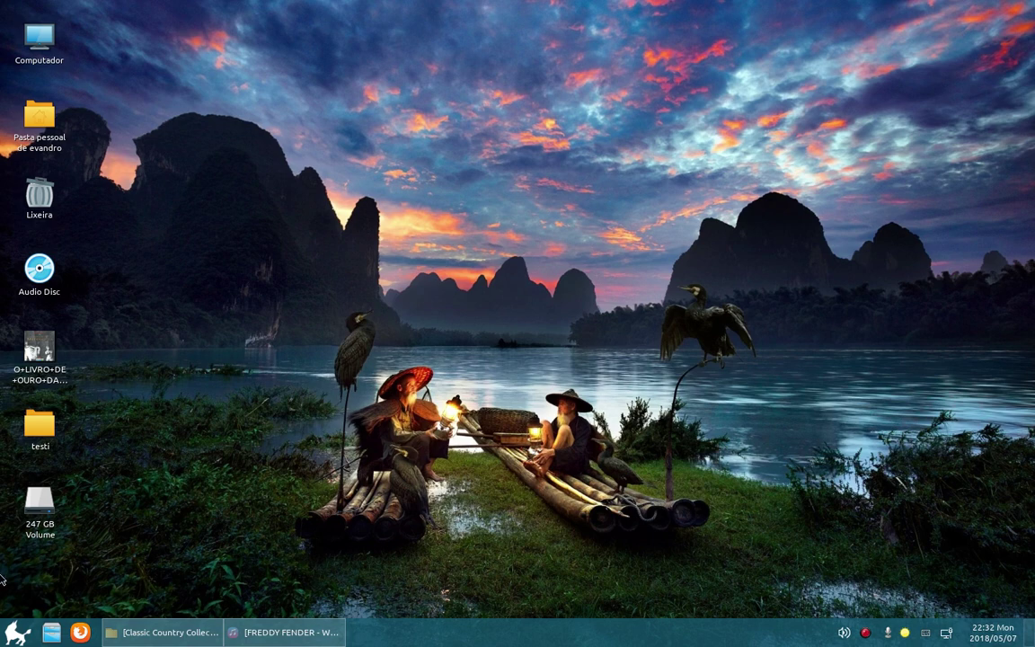
click(20, 633)
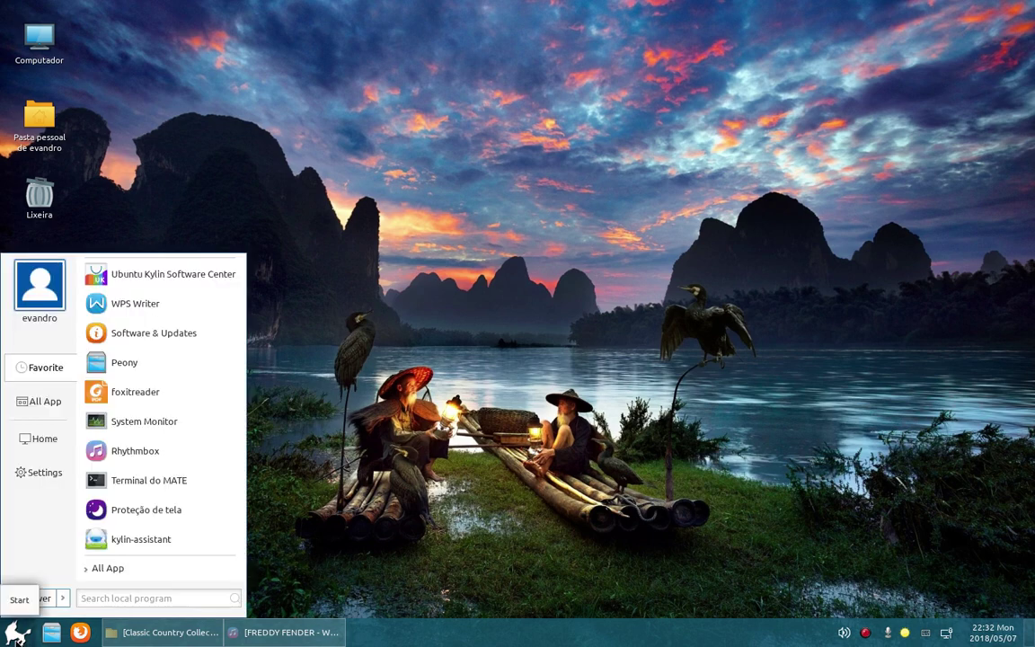
click(20, 634)
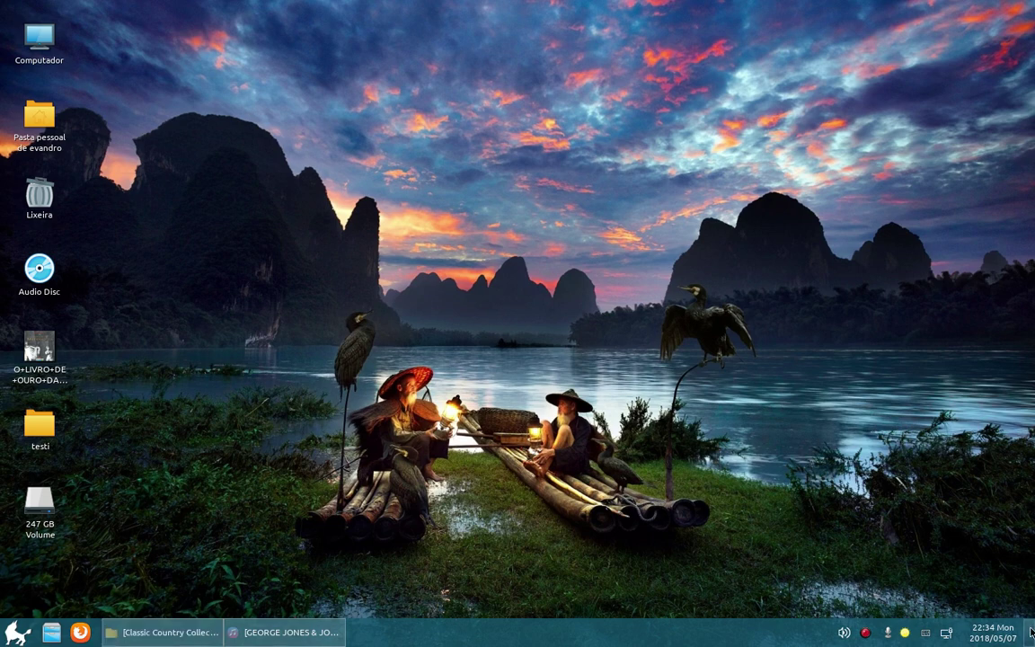
click(18, 630)
click(18, 630)
Step: Restore the music player window and the Classic Country Collection - Very Best folder window
click(287, 631)
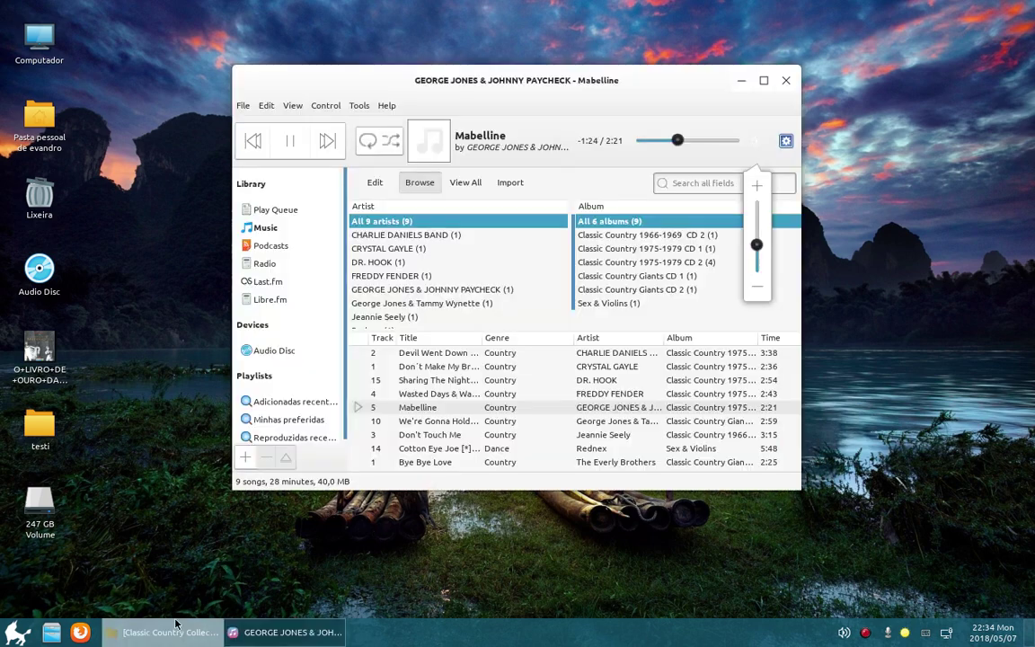
click(166, 632)
drag(373, 106, 184, 95)
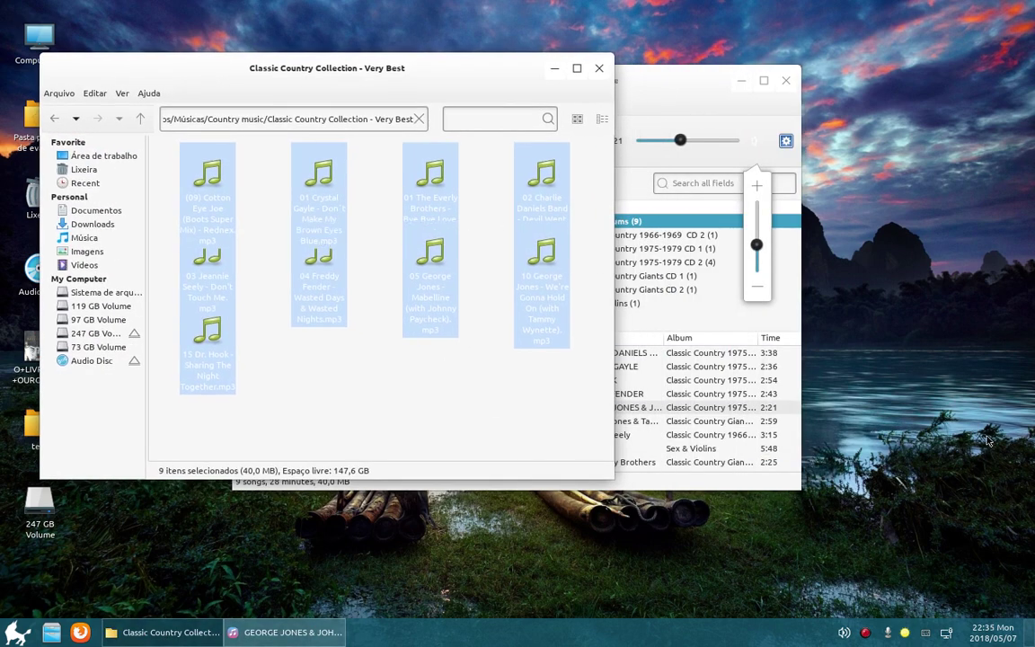
Step: Hide all open windows to show the desktop, and bring them back again
key(super+d)
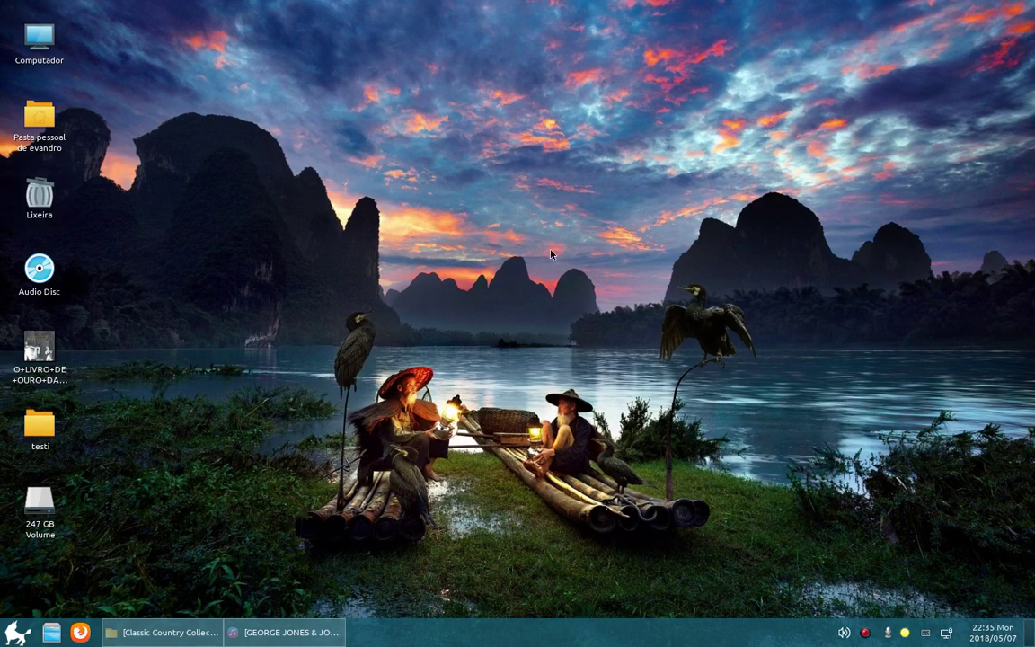
click(1029, 636)
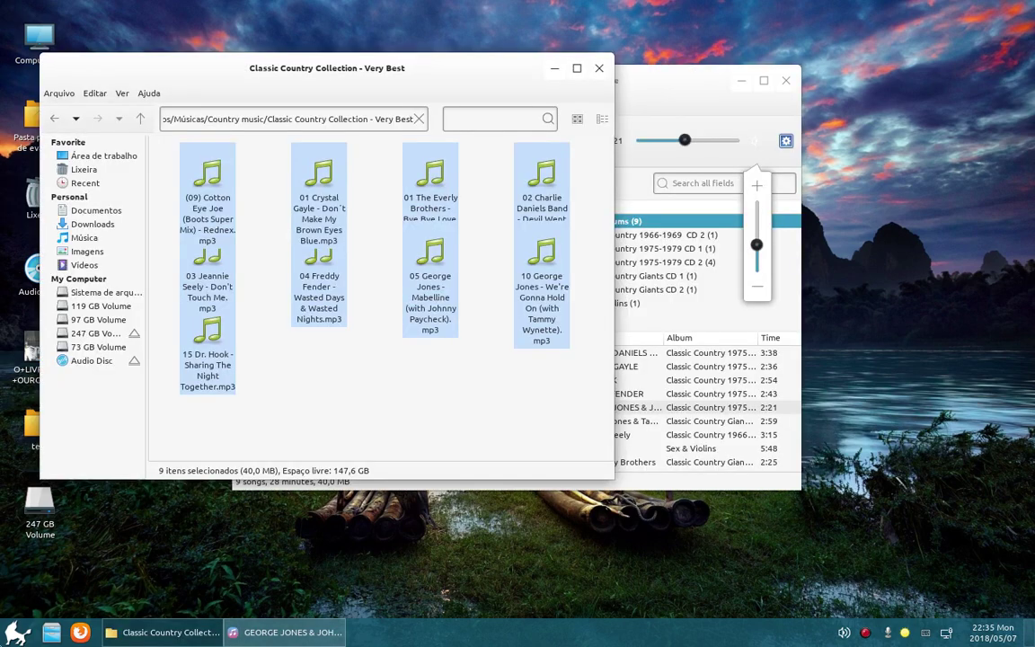
drag(199, 164, 1031, 634)
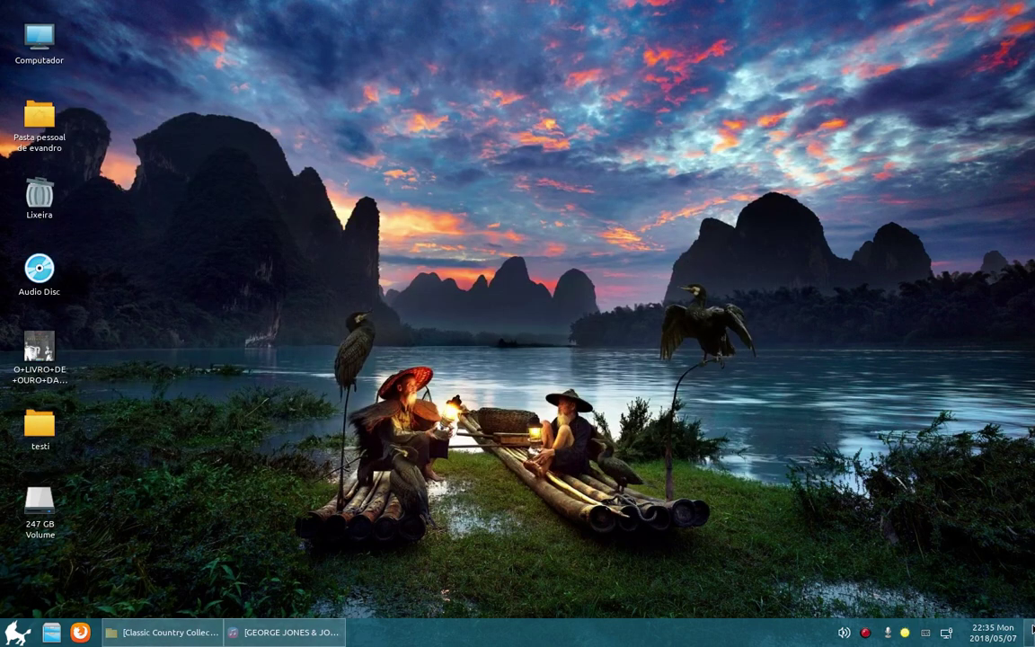
drag(1031, 634, 991, 643)
click(991, 642)
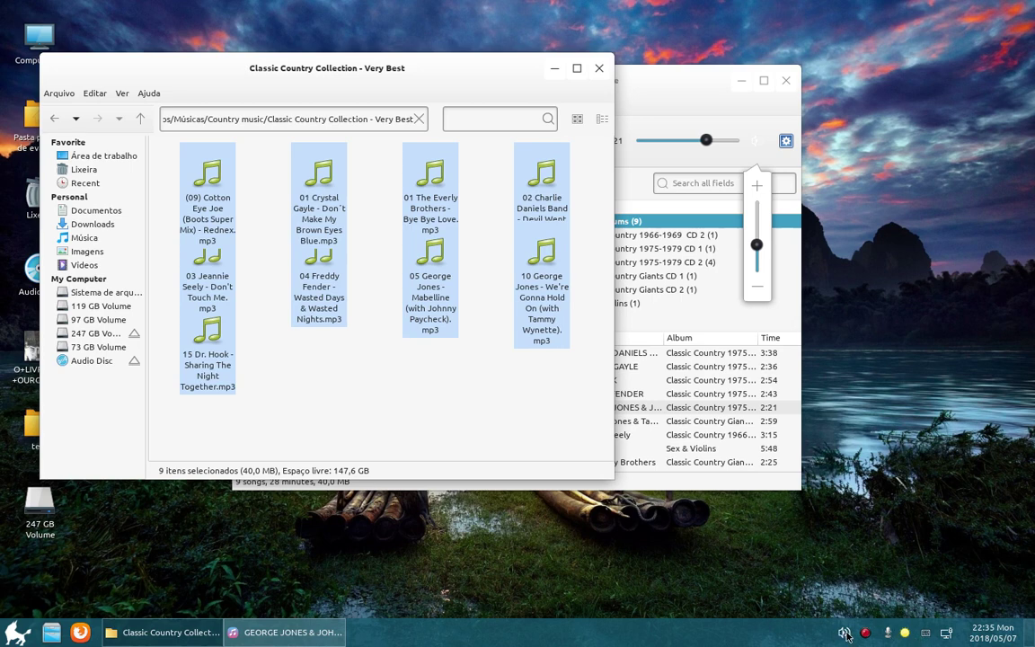
Step: Minimize the Classic Country Collection folder window and the music player window
click(846, 634)
click(846, 634)
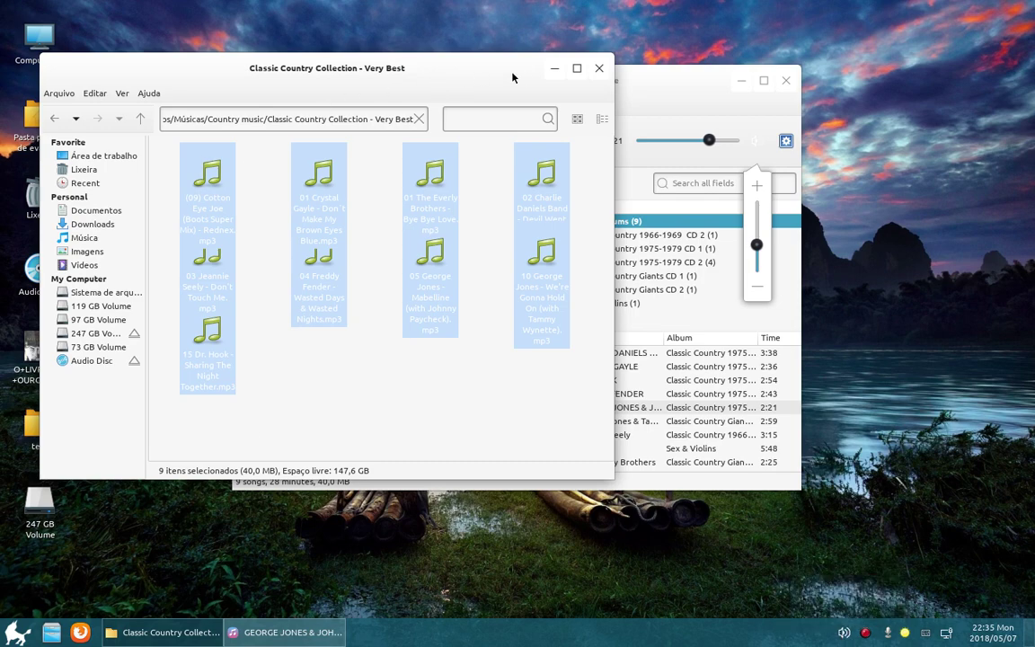
click(555, 68)
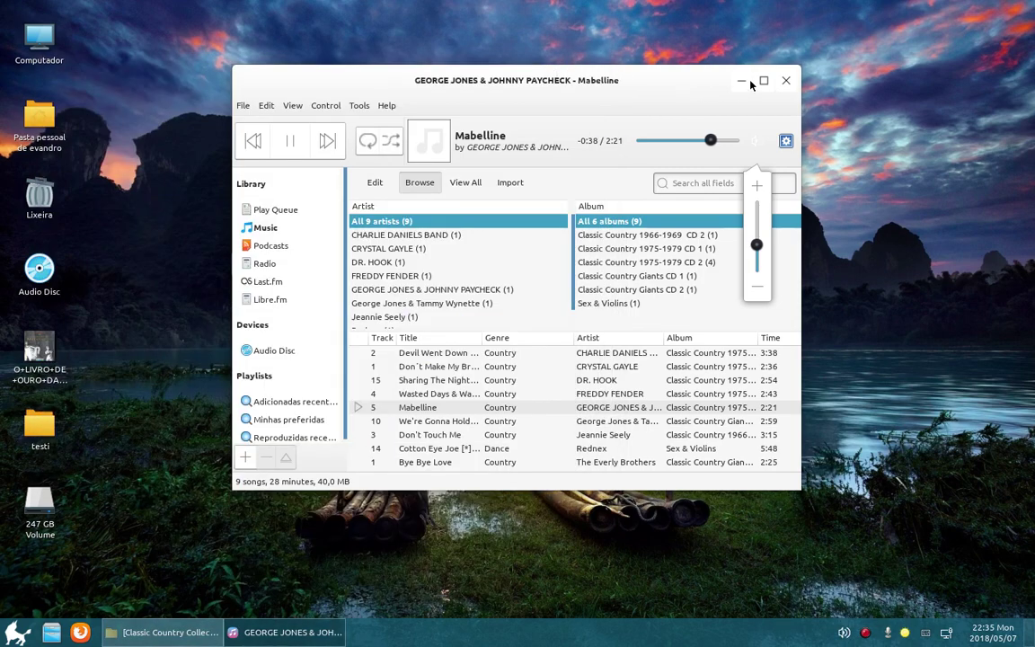
click(743, 82)
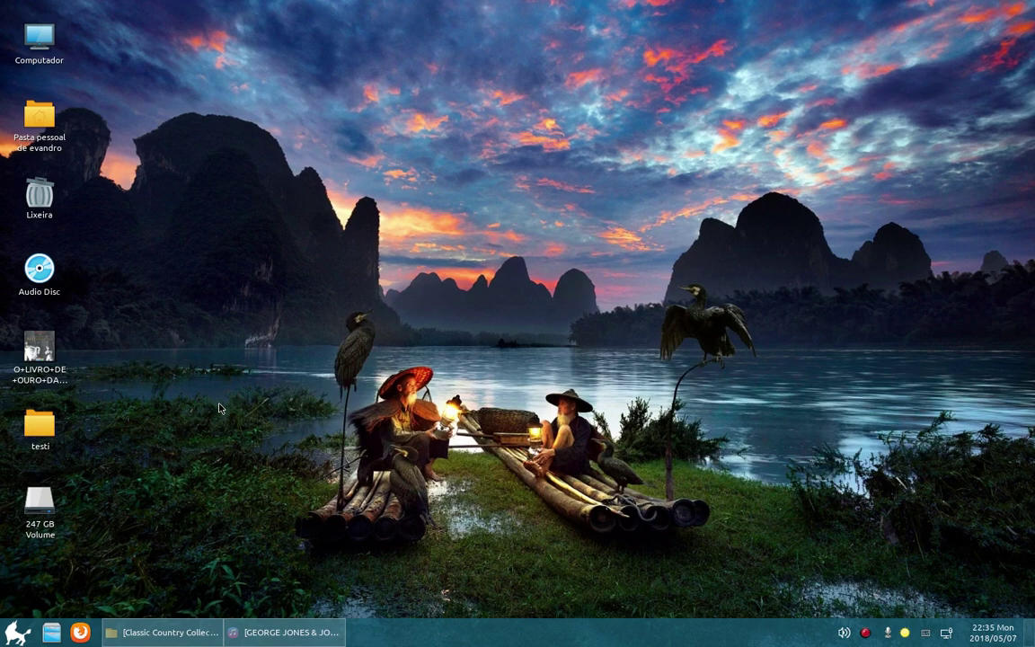
click(18, 632)
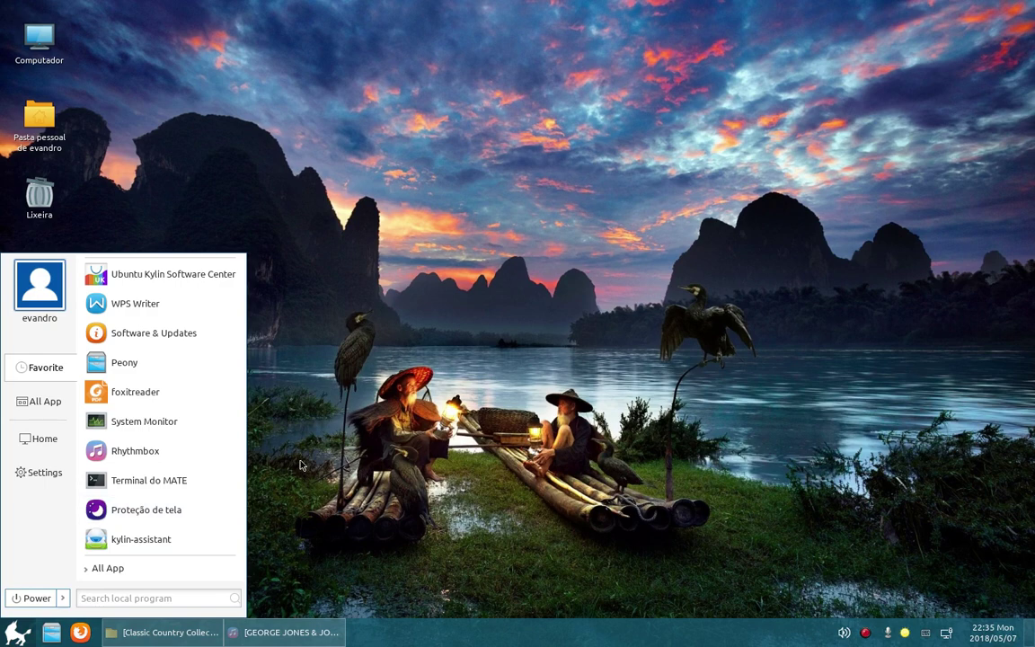
click(270, 416)
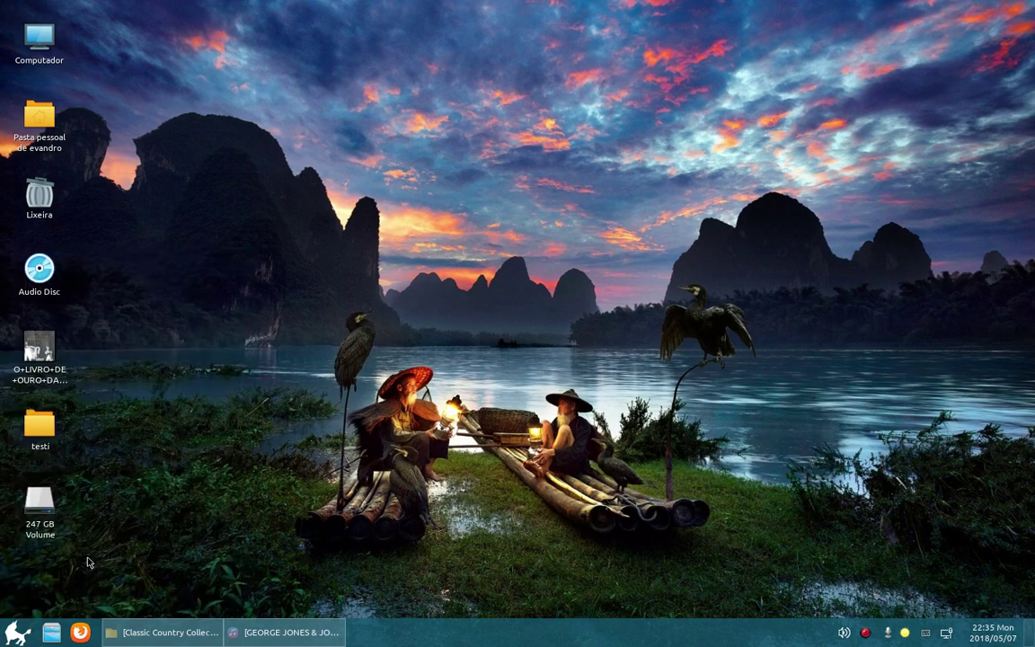
click(18, 631)
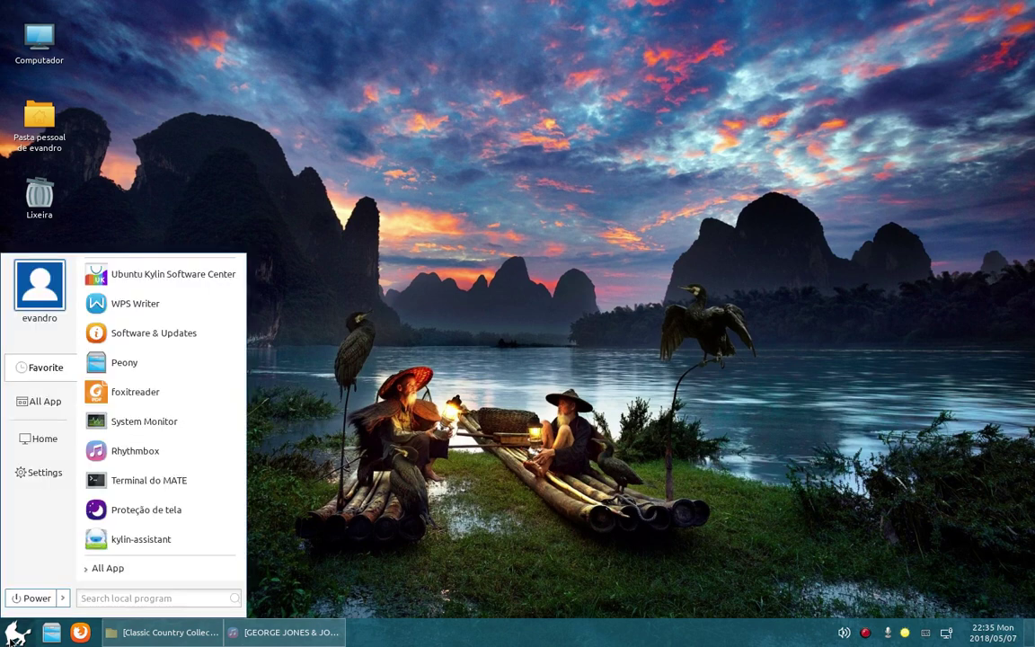
click(482, 423)
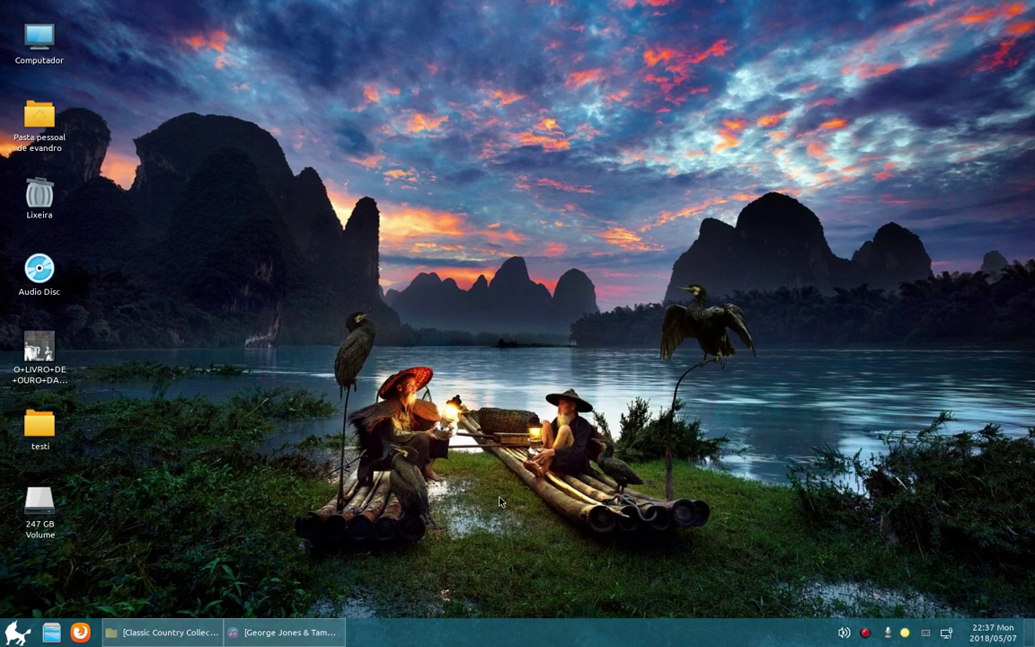
Step: Examine the options offered by the desktop's context menu, including the background and screen resolution entries, and dismiss it
right_click(574, 236)
click(464, 282)
right_click(630, 312)
click(508, 245)
right_click(615, 297)
click(572, 318)
right_click(572, 317)
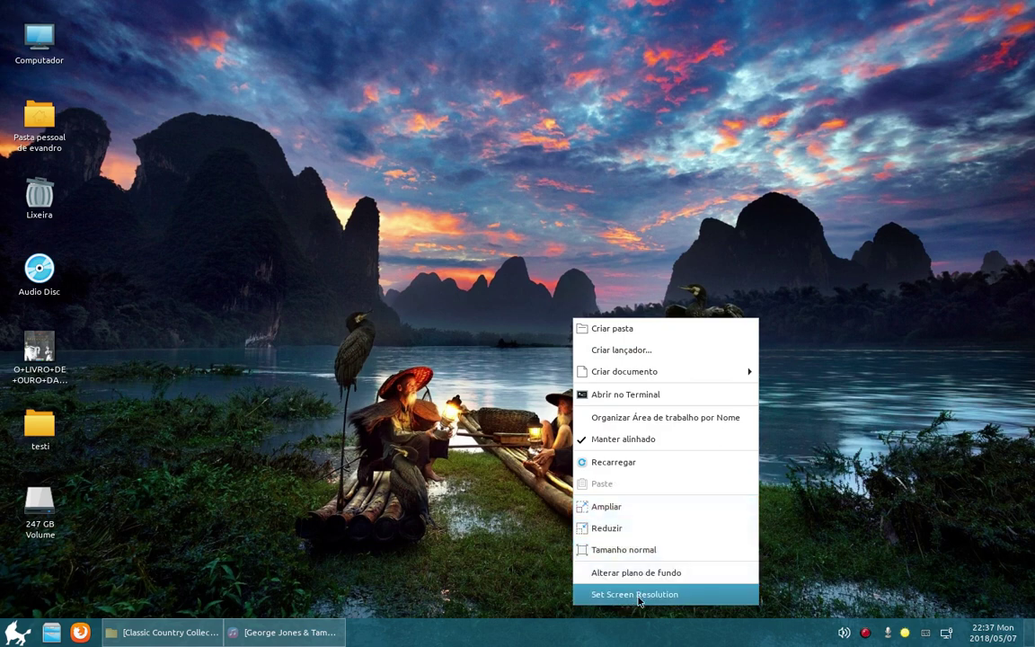
click(486, 541)
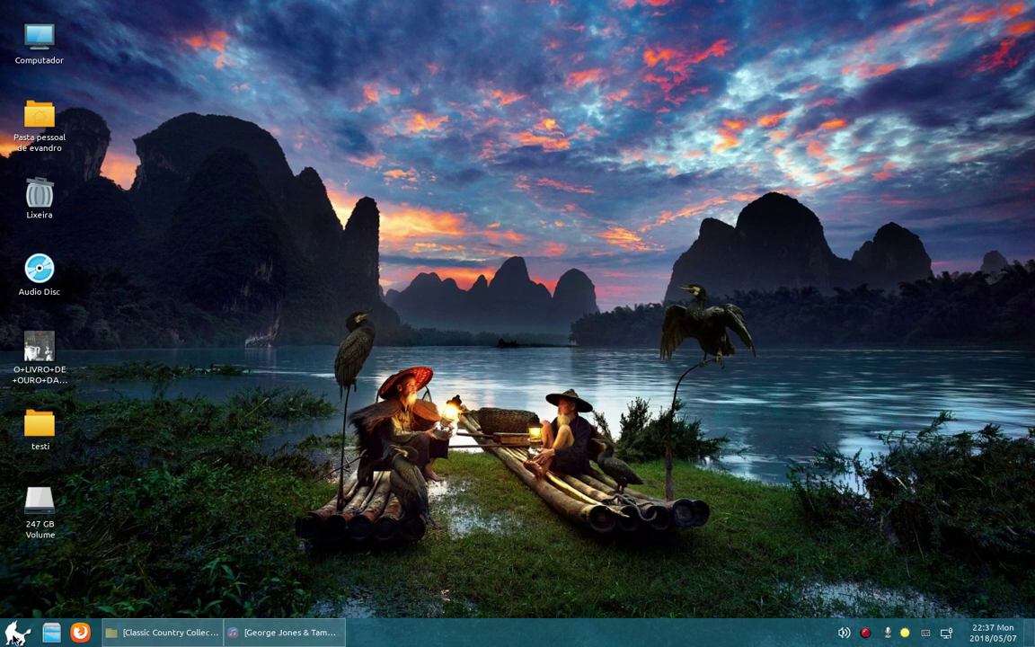
Step: Show and hide the start menu several times to examine its favorite applications and sections
click(17, 633)
click(18, 635)
click(17, 632)
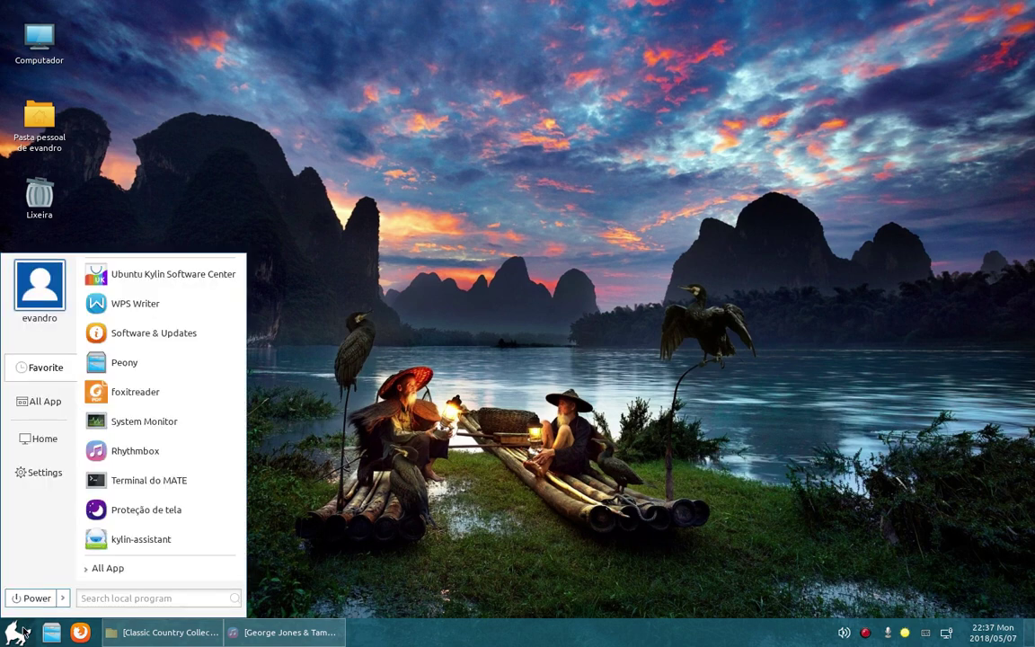
click(24, 632)
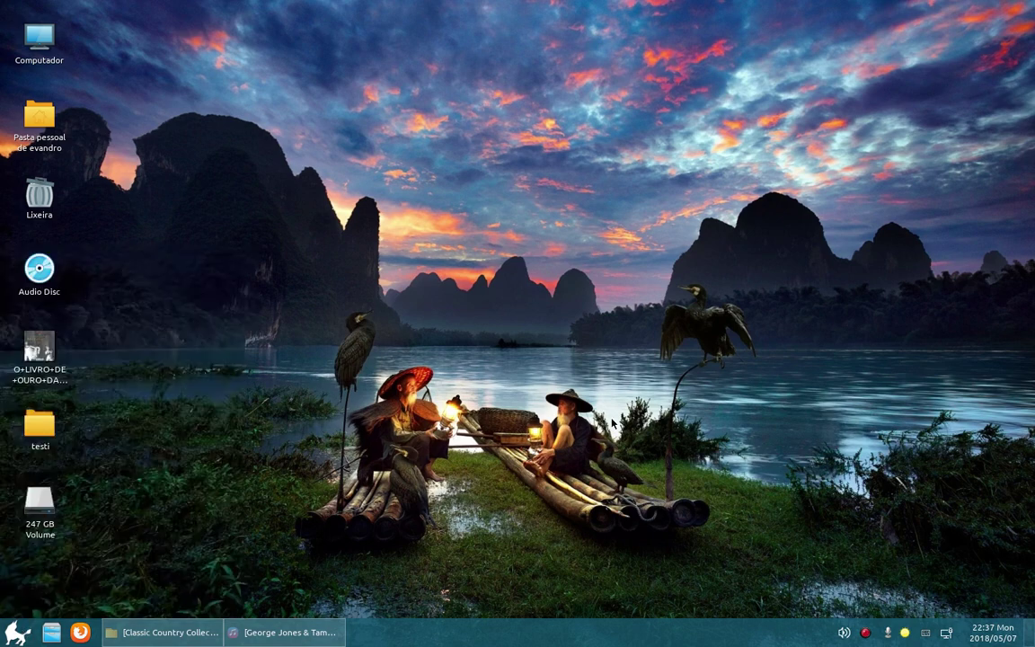
click(18, 632)
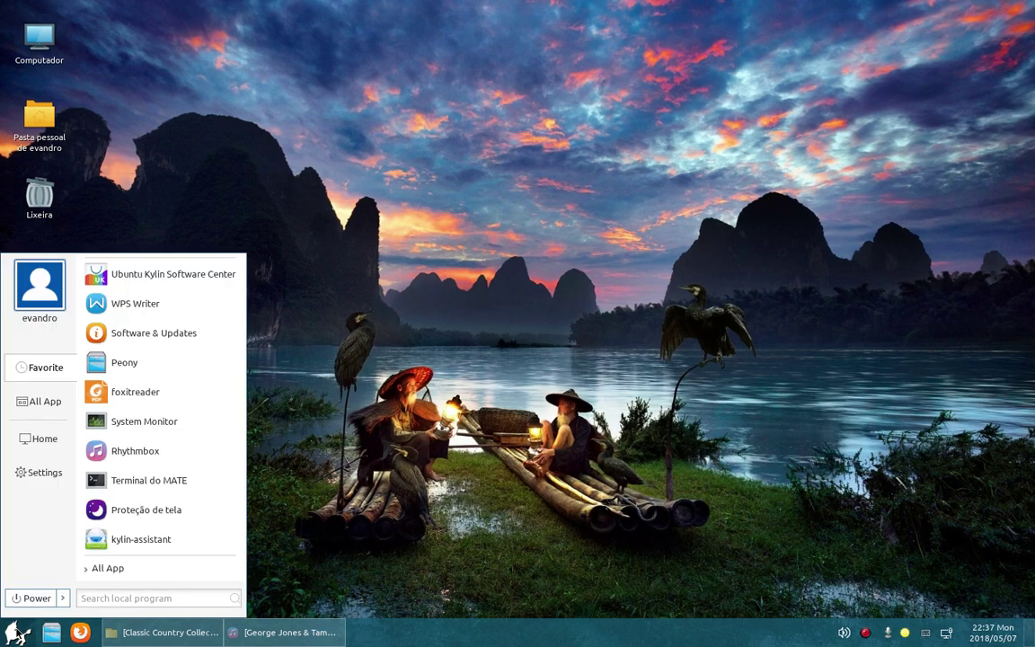
click(18, 632)
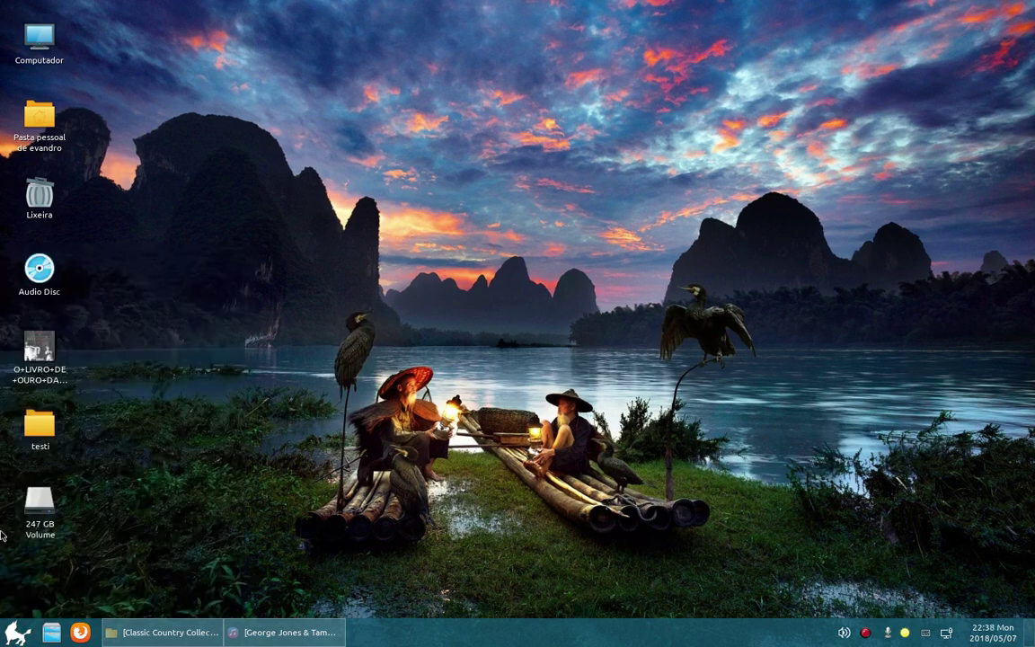
key(super)
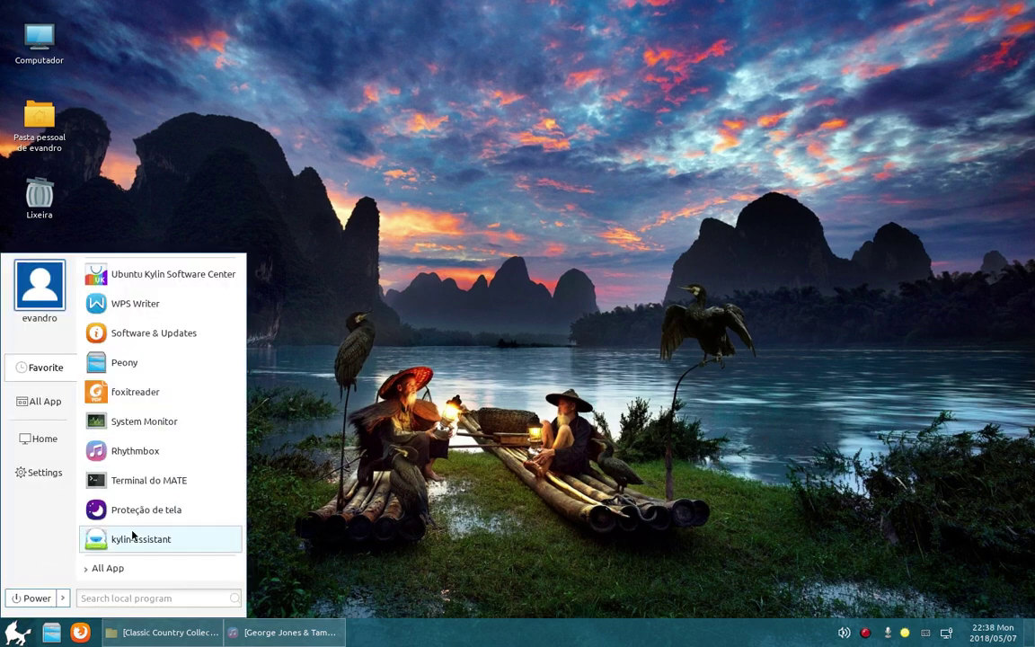
click(18, 633)
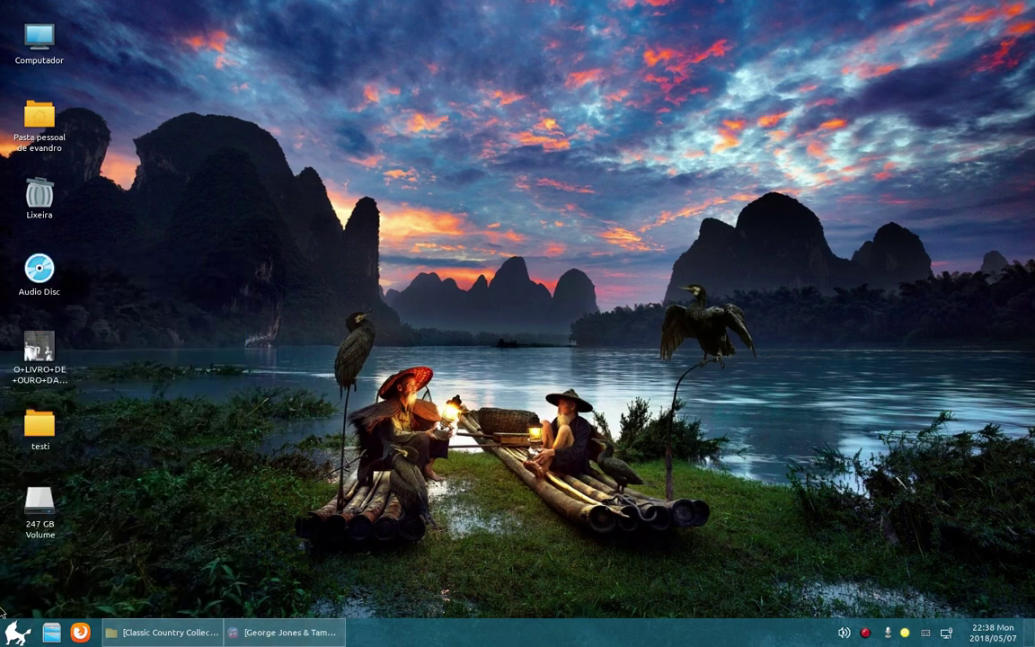
key(super)
key(super)
key(super)
click(395, 362)
right_click(621, 92)
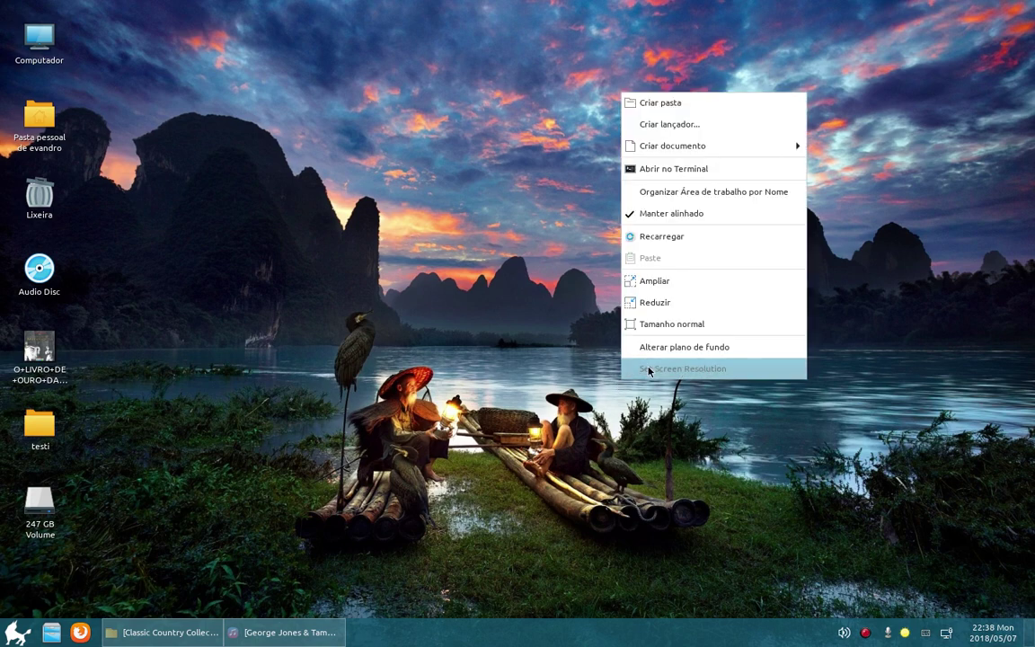
click(441, 362)
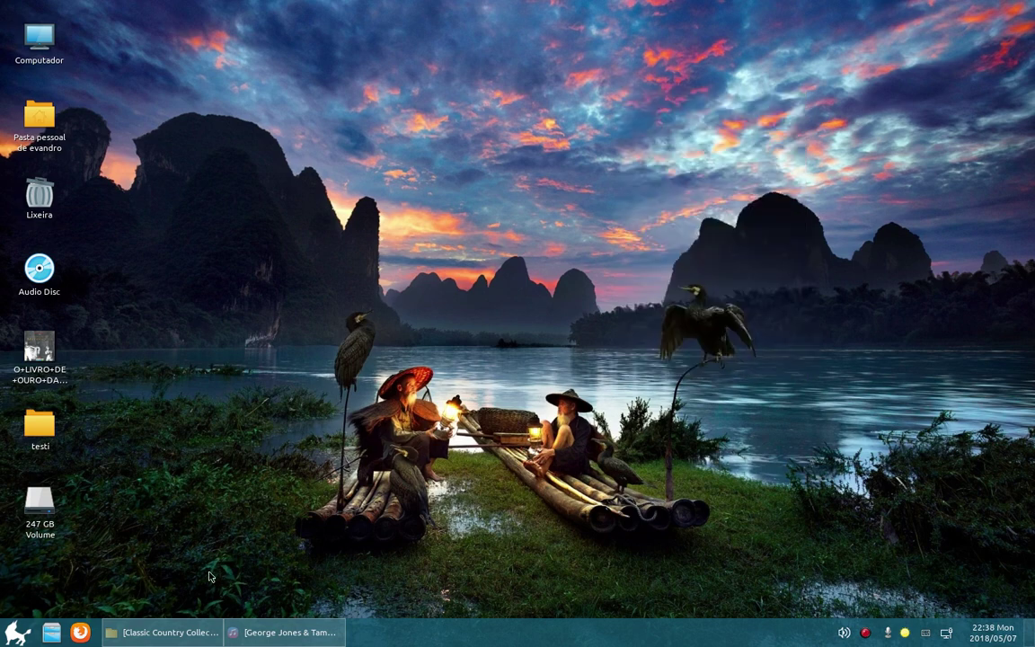
click(16, 635)
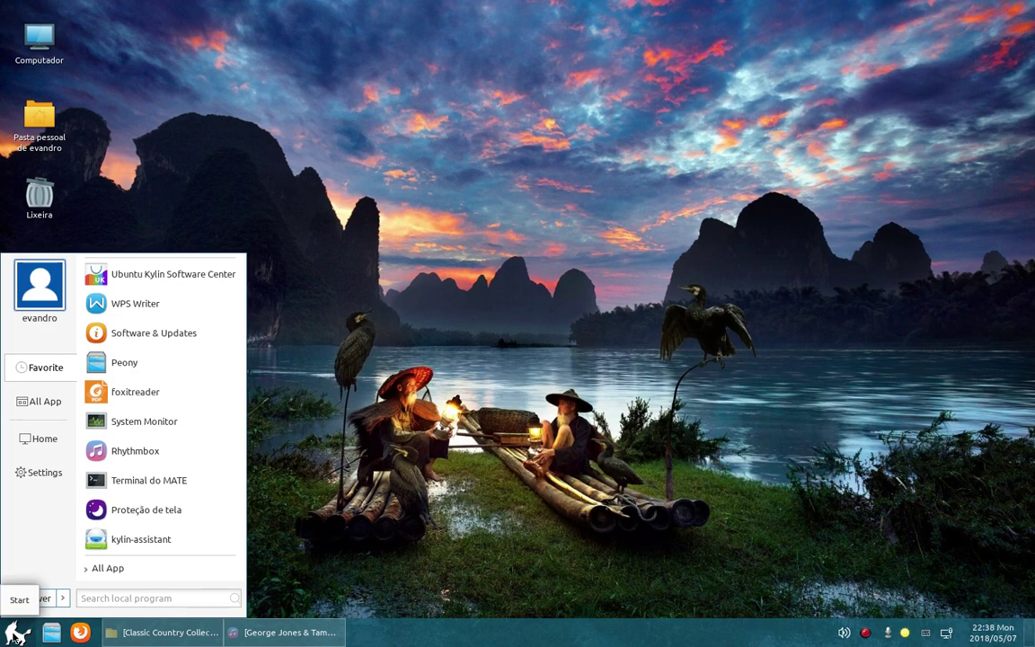
click(16, 634)
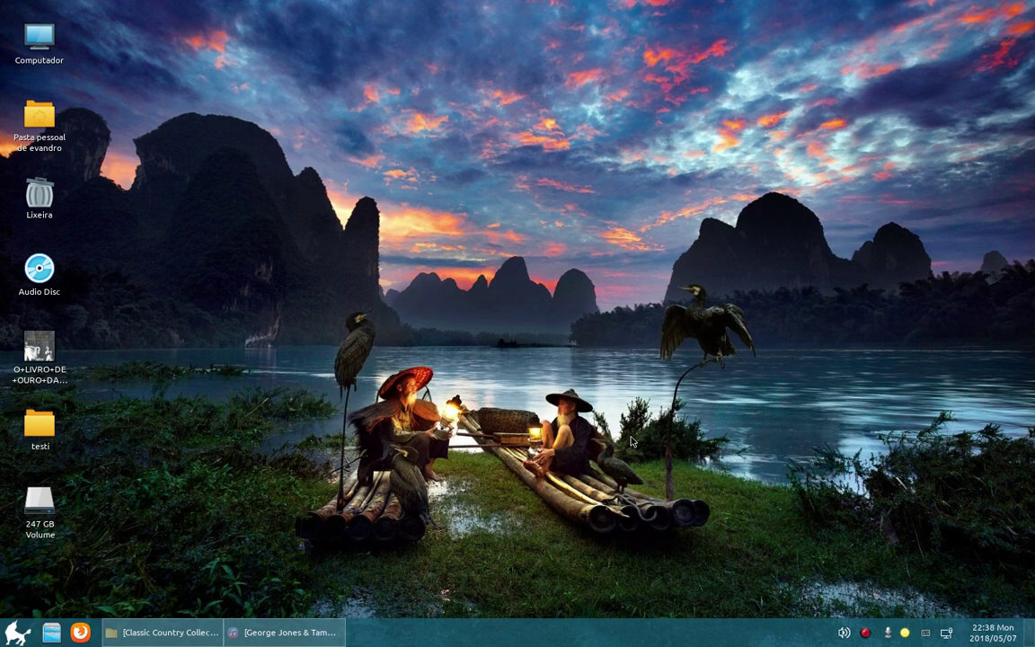
Step: Open the desktop background settings, move the window slightly up, and look through the available wallpapers
right_click(587, 404)
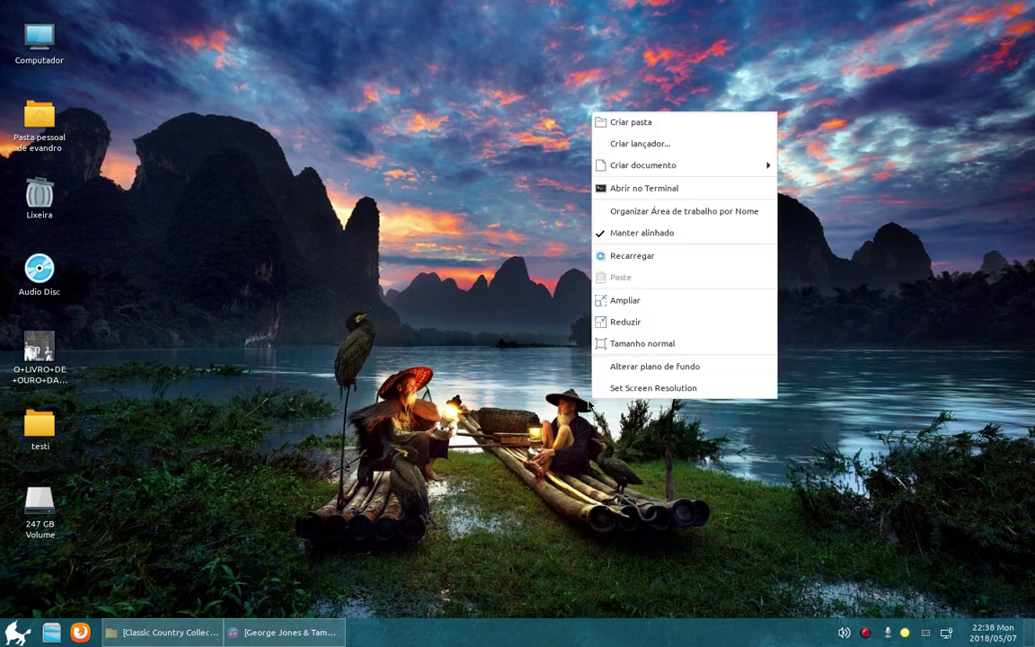
click(646, 367)
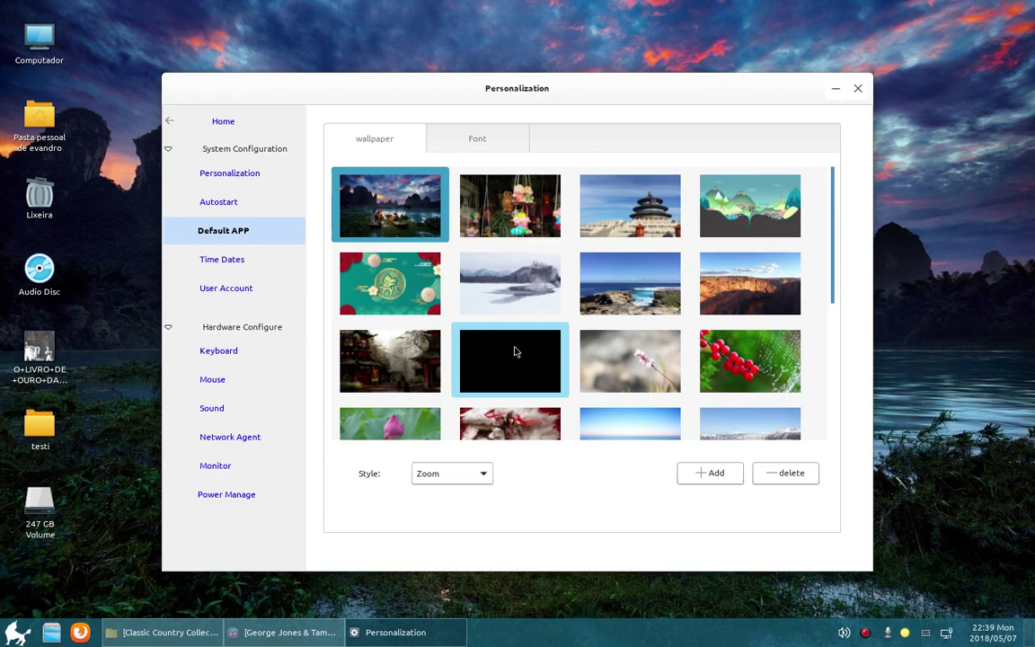
drag(692, 92, 704, 58)
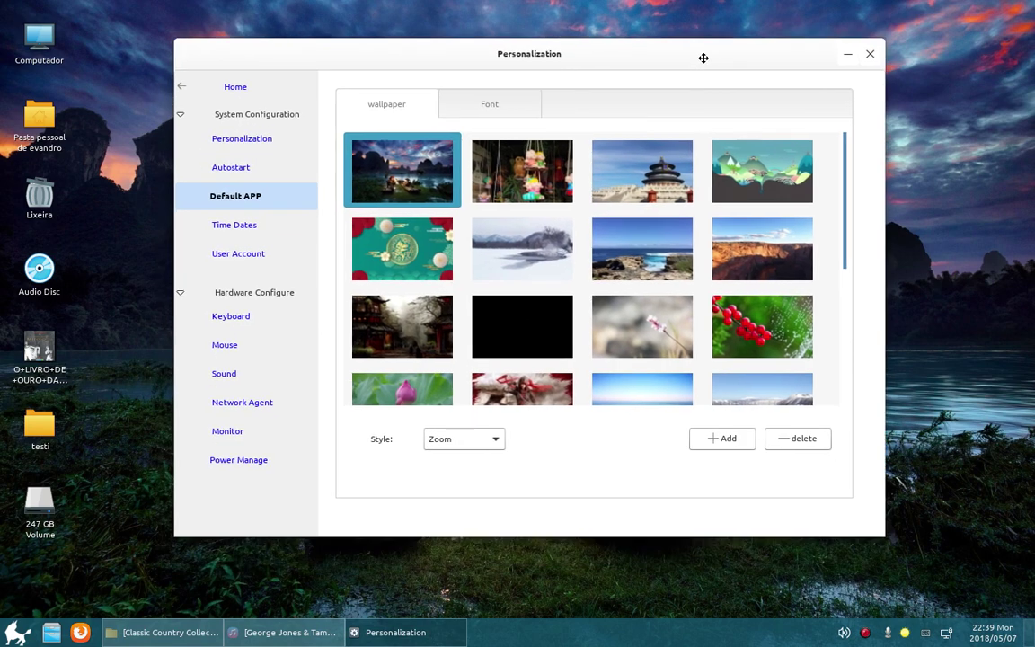
right_click(594, 577)
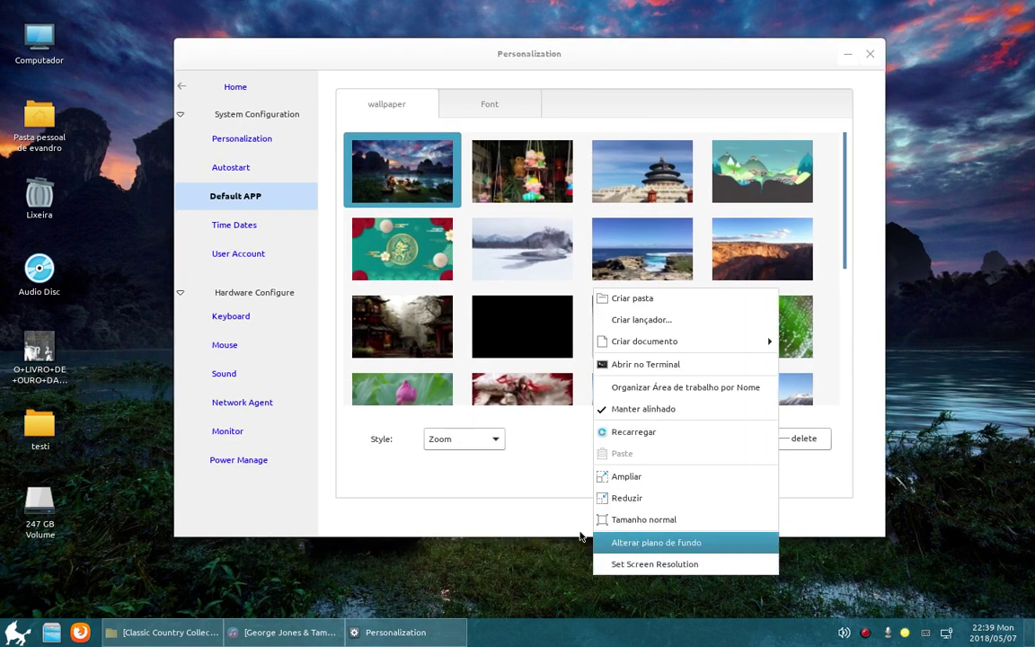
click(523, 483)
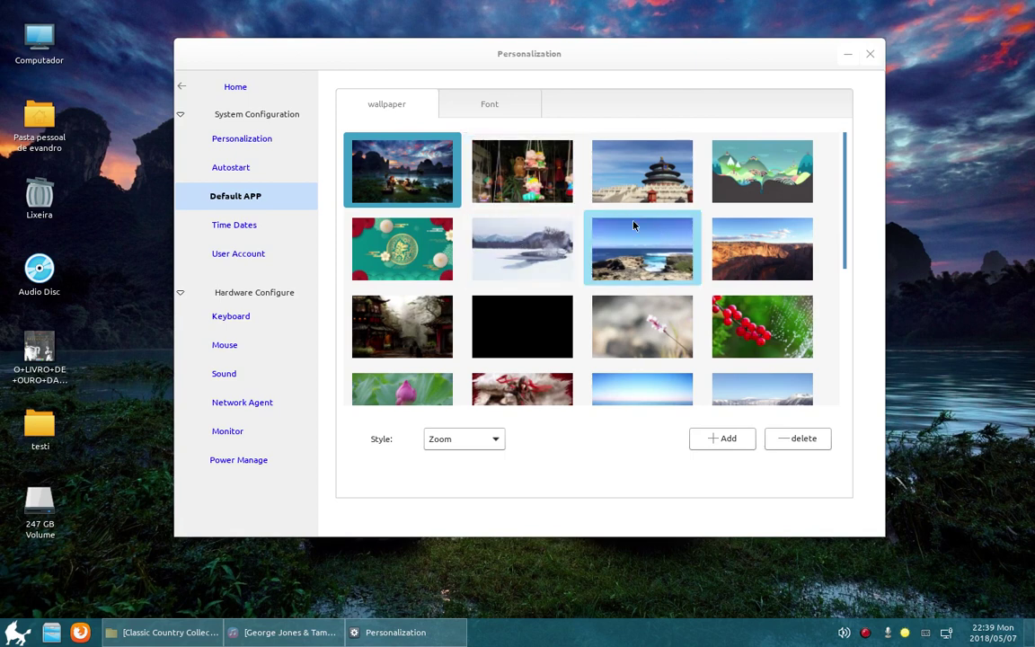
scroll(464, 376, down, 1)
scroll(602, 359, up, 1)
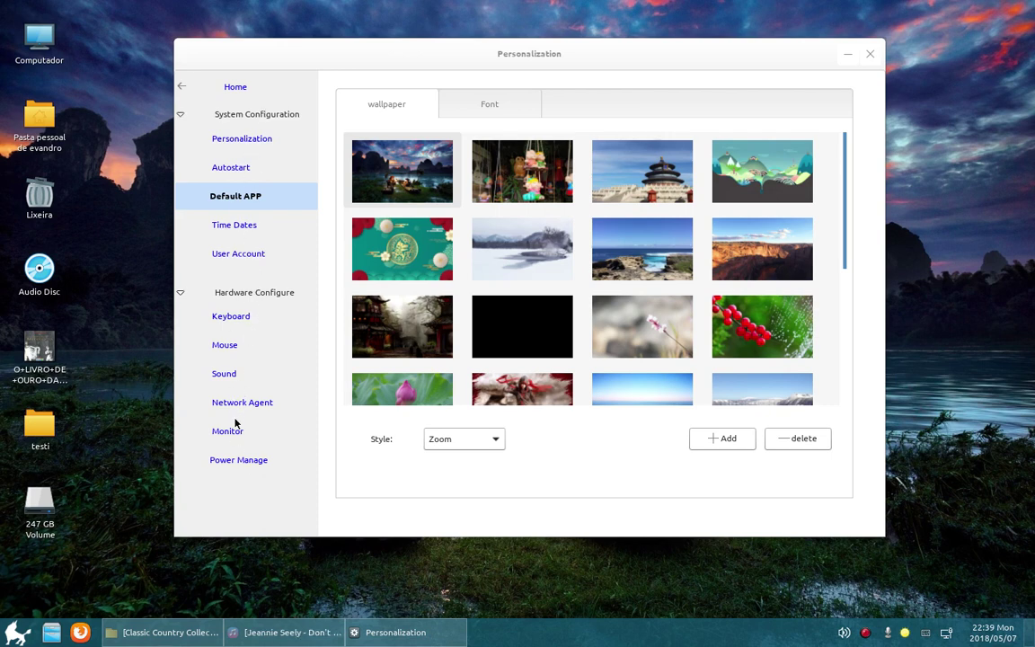
Step: Open the system settings overview with the System Configuration and Hardware Configure categories
key(super)
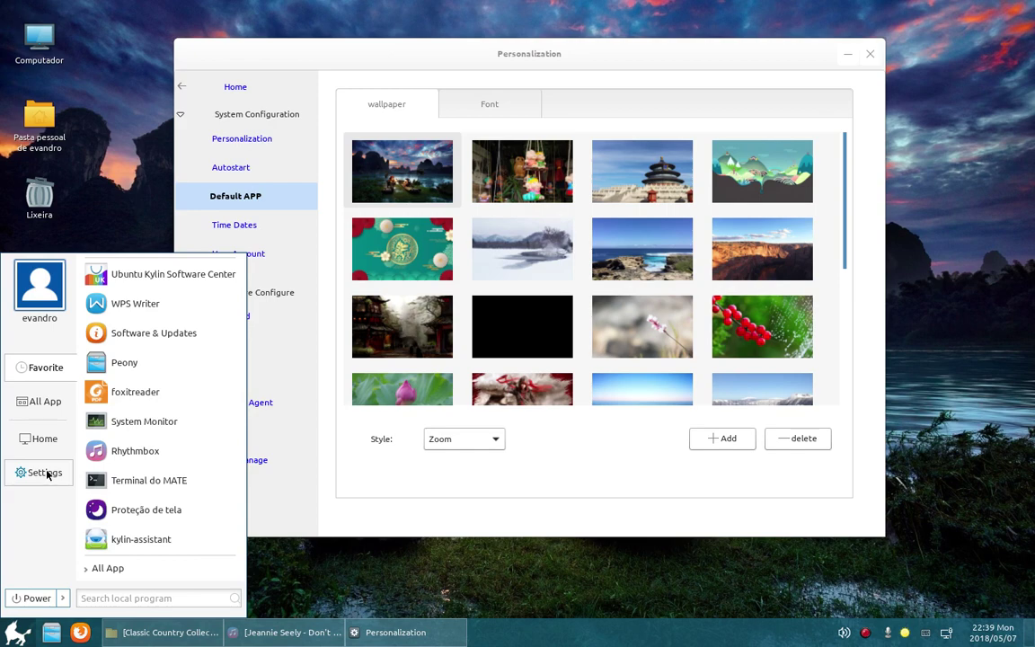
key(super)
key(super)
click(34, 473)
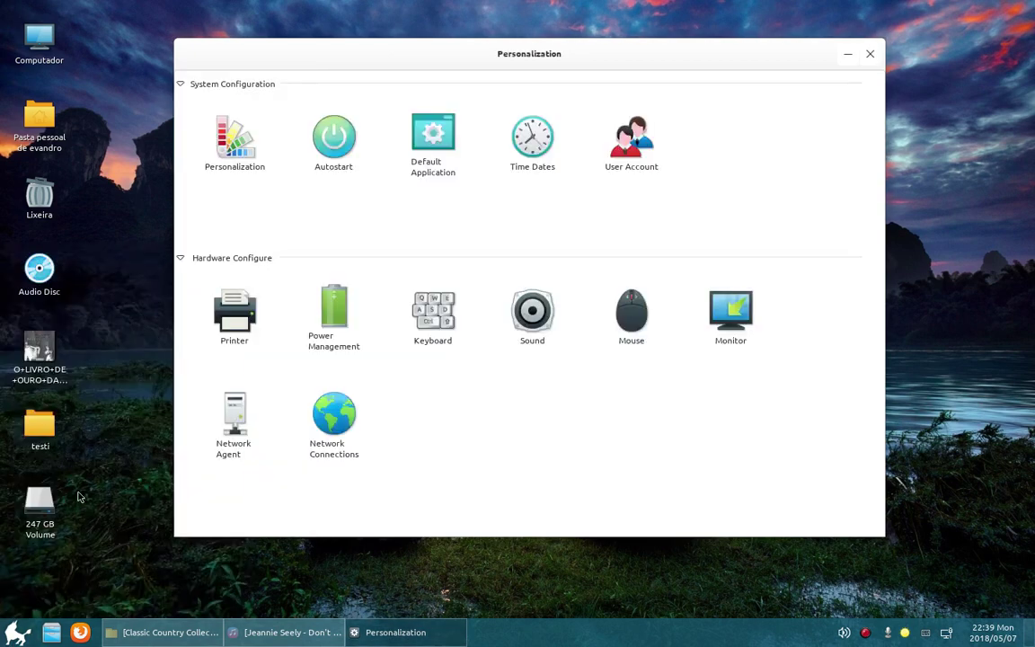
Step: Move the settings window slightly and close it, and briefly show the music player window before hiding it again
mouse_move(700, 57)
mouse_down()
mouse_move(723, 77)
mouse_move(667, 35)
mouse_move(715, 66)
mouse_up()
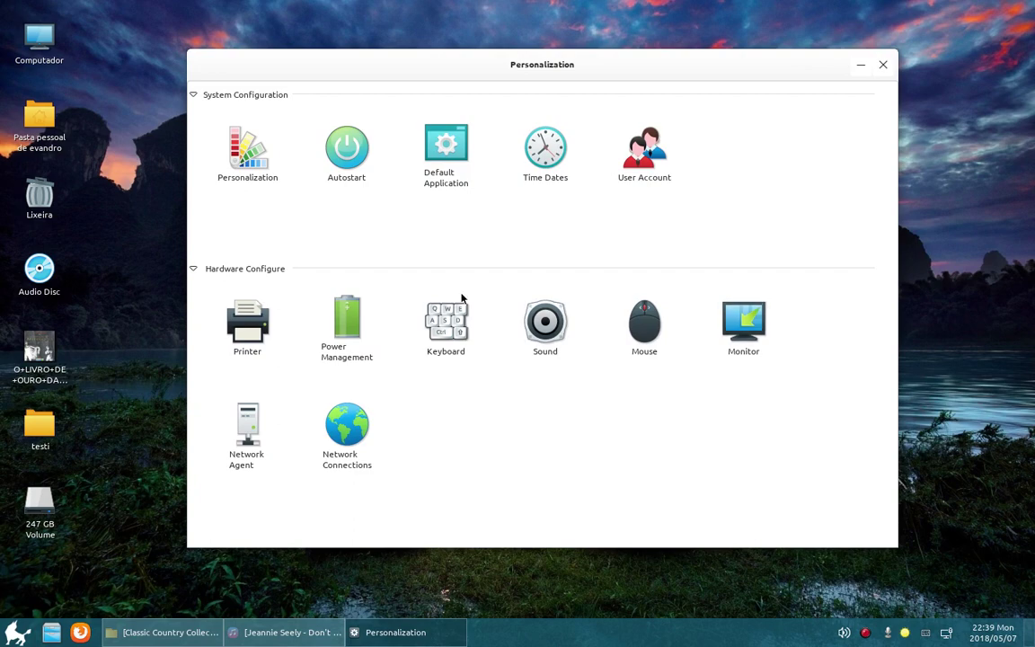
click(884, 64)
click(286, 633)
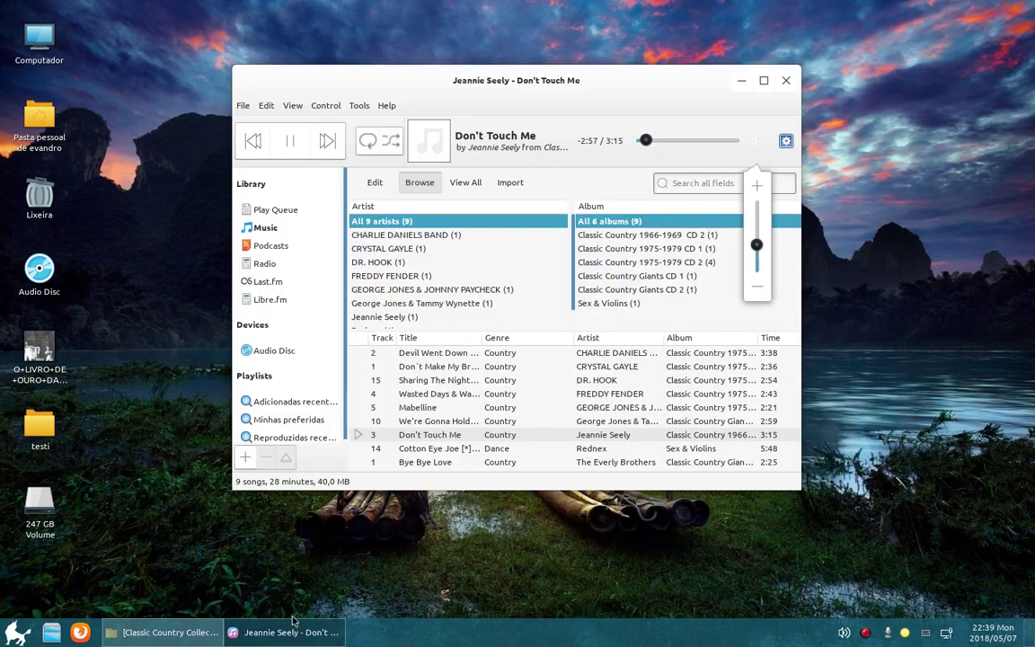
click(286, 633)
Step: Reopen the desktop background settings, visit the Control Center overview, and return to the wallpapers under Personalization
right_click(584, 79)
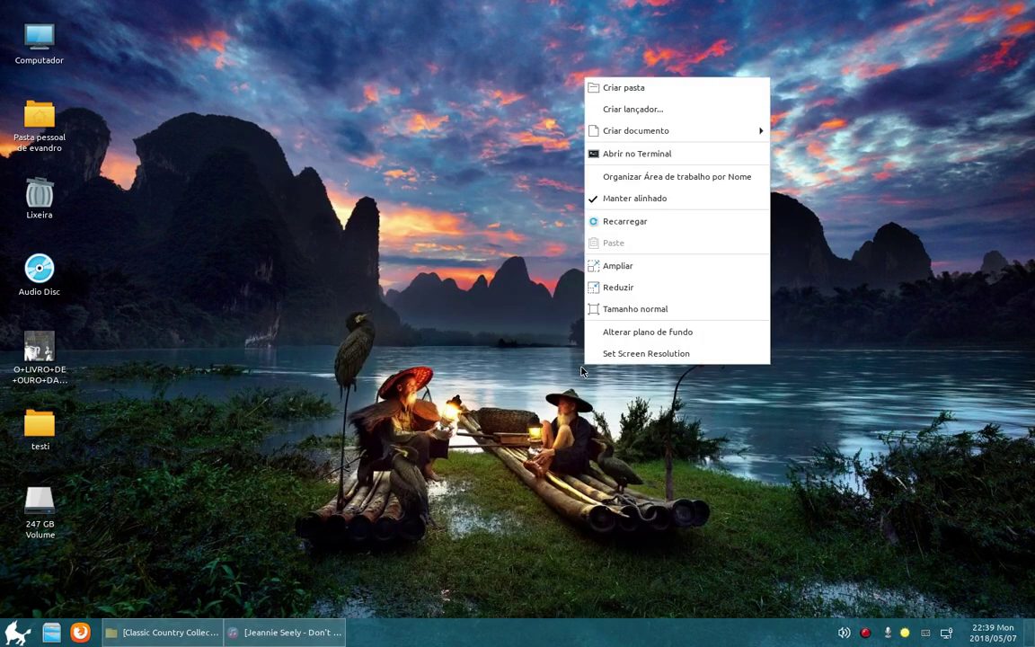
click(644, 339)
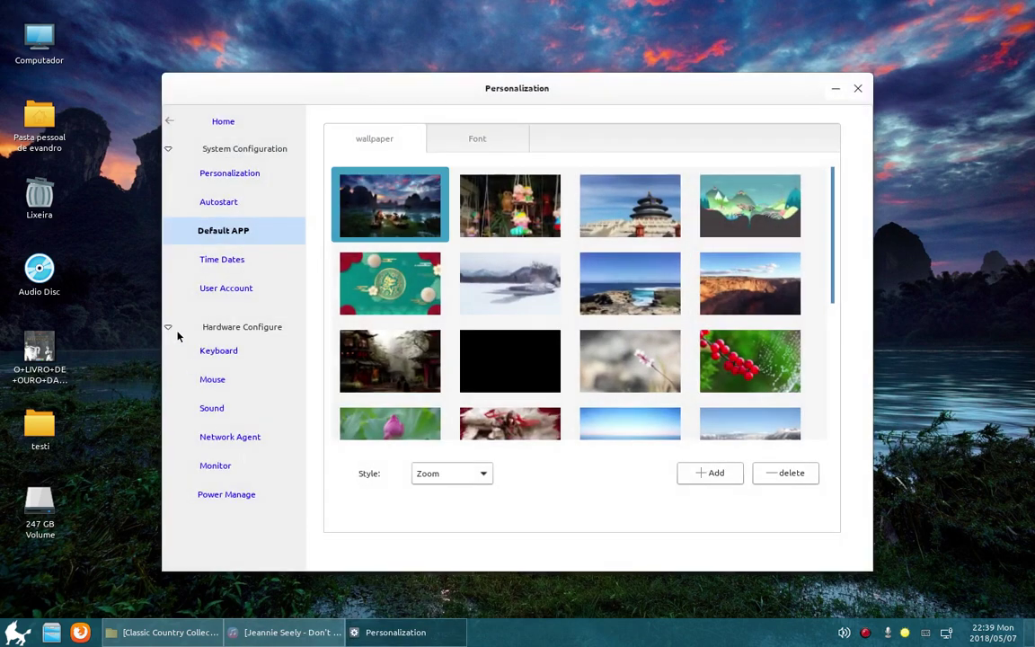
click(224, 121)
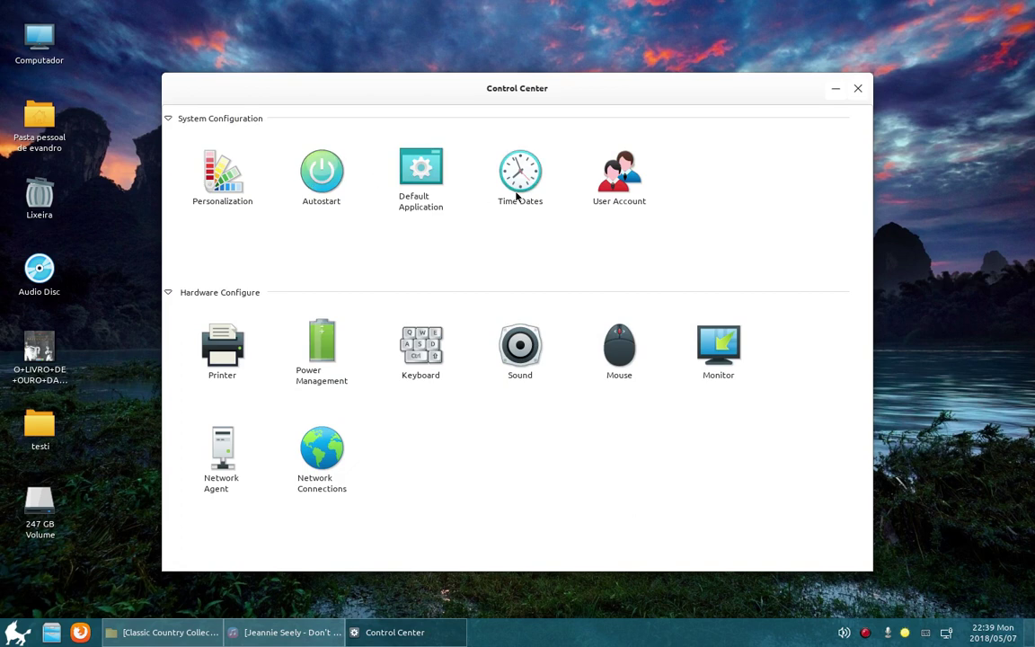
click(216, 179)
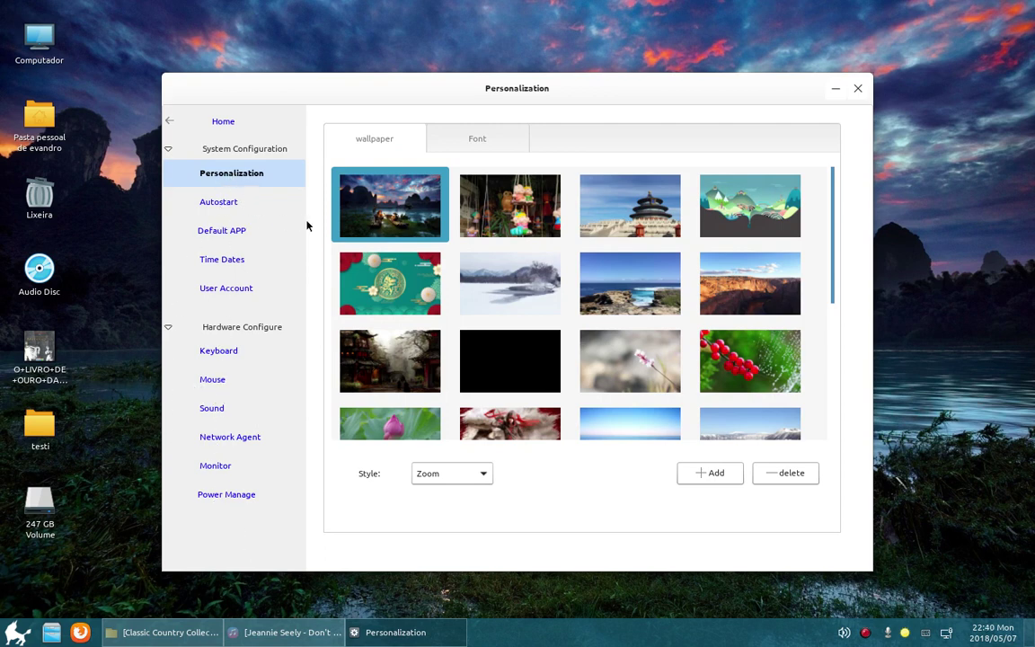
scroll(720, 369, down, 3)
scroll(719, 369, up, 3)
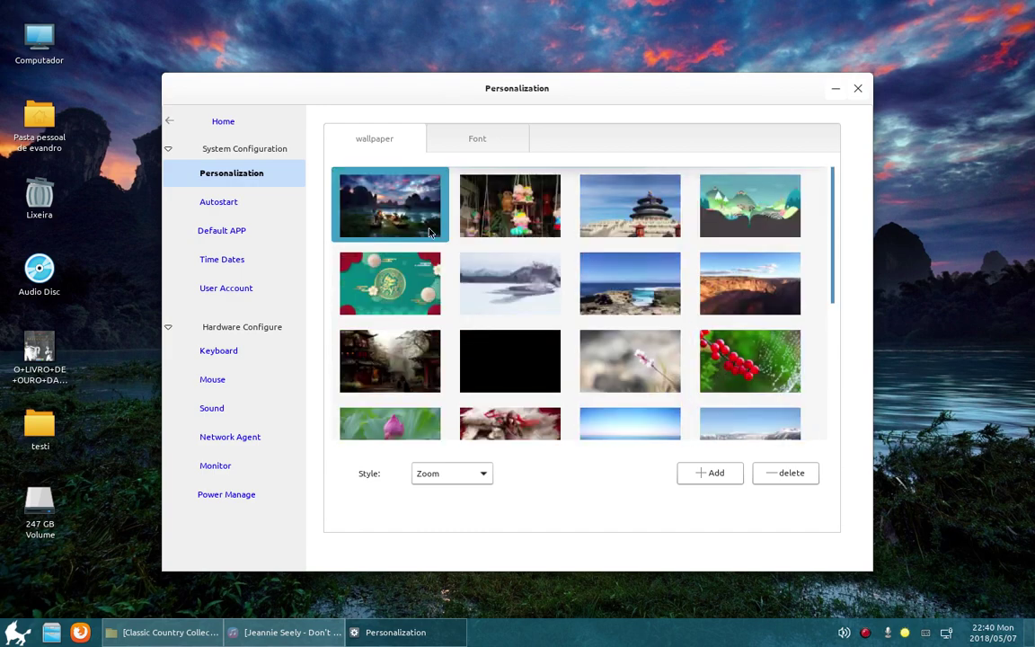
Step: Try the hanging dolls wallpaper and the blue-sky temple wallpaper, repositioning the settings window to reveal the desktop
drag(619, 97, 797, 135)
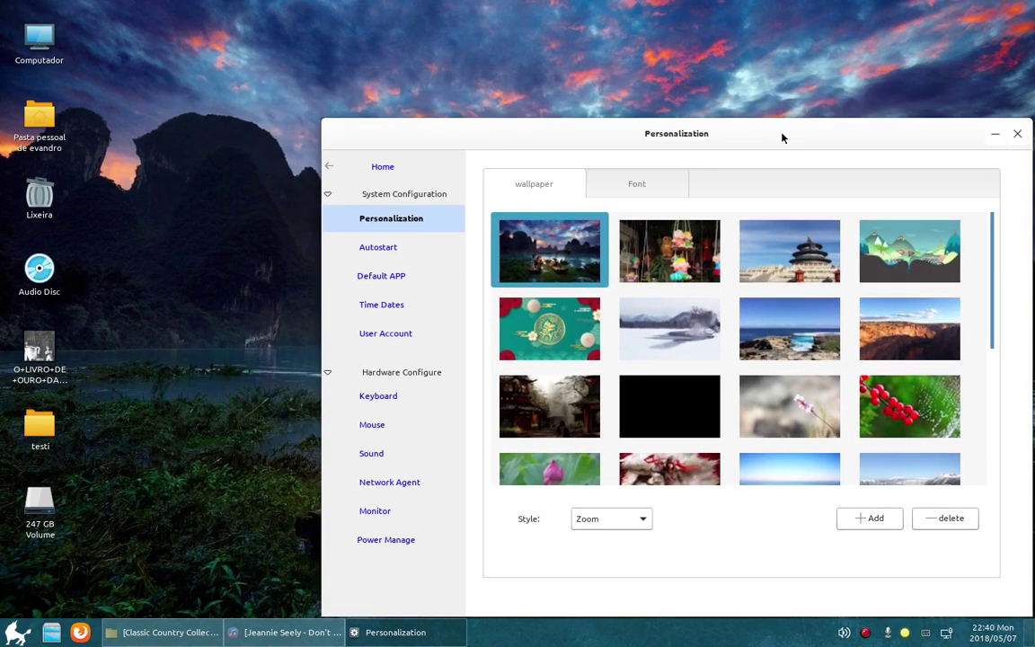
key(Right)
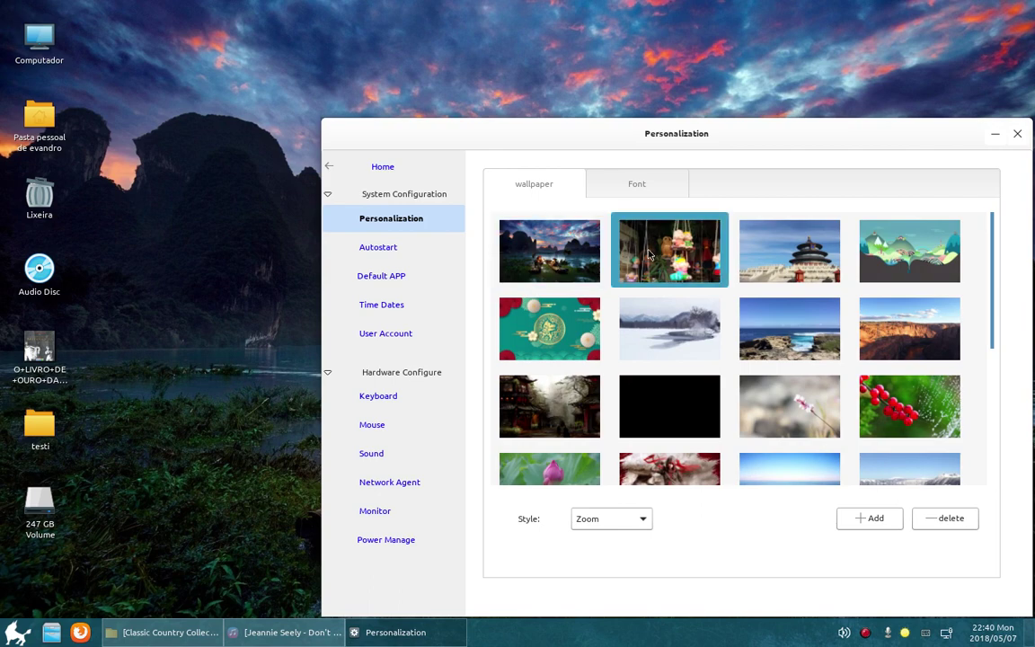
drag(613, 140, 521, 100)
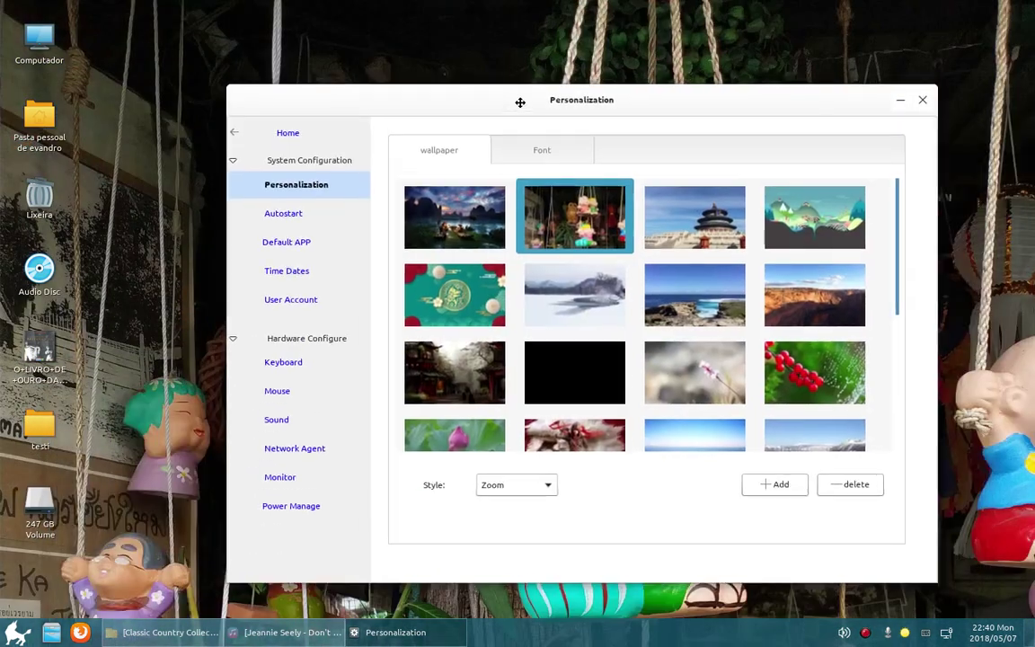
click(676, 203)
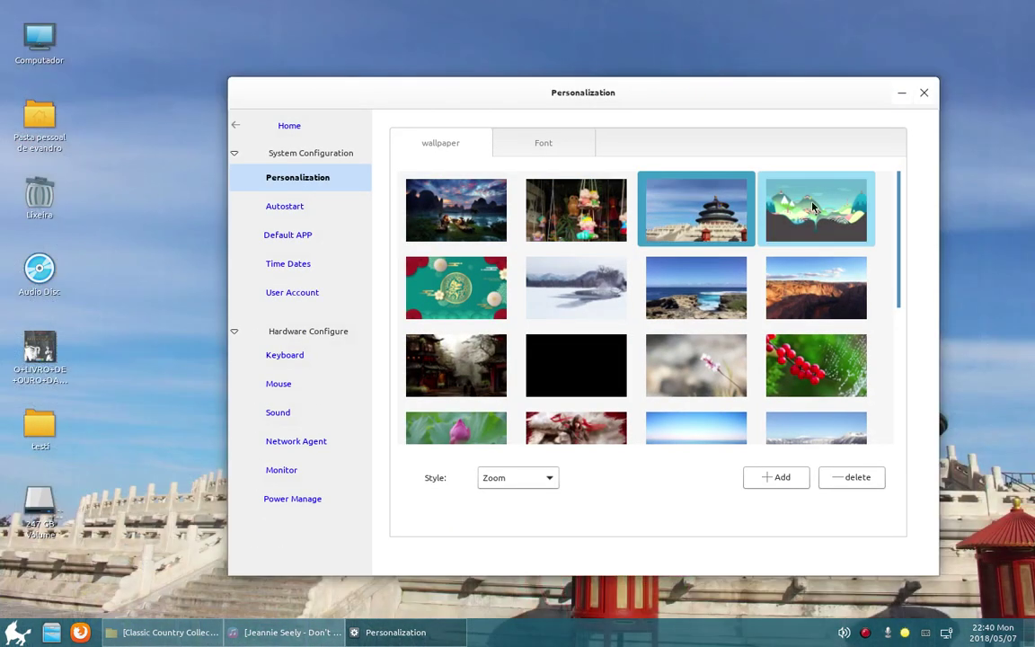
Step: Apply the illustrated mountain landscape wallpaper, lower the settings window to view it, and bring the window back up
click(799, 206)
drag(711, 92, 589, 558)
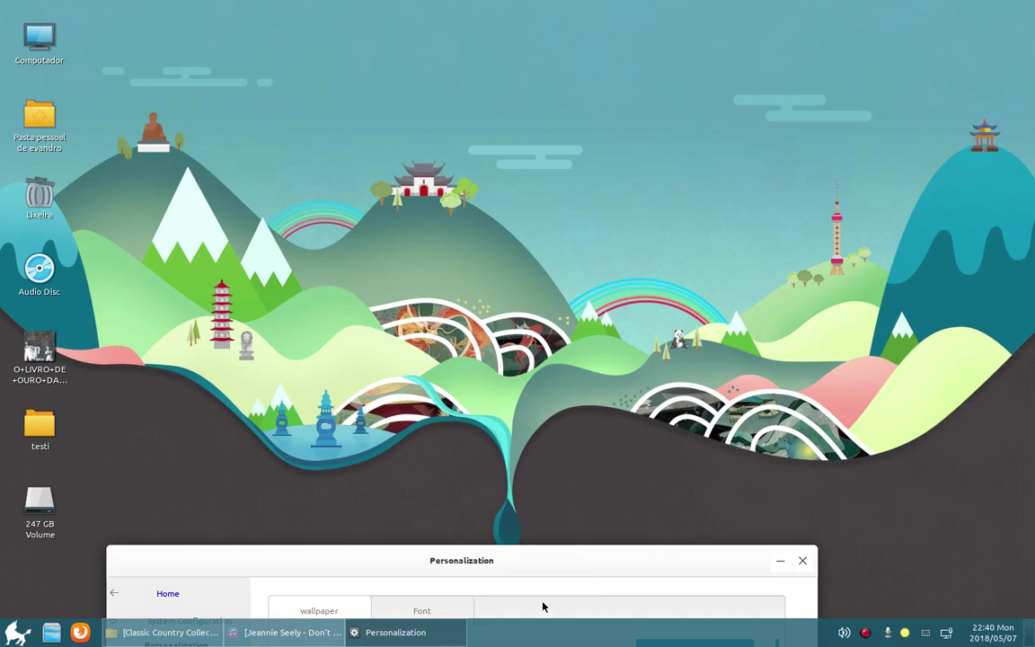
drag(554, 550, 582, 455)
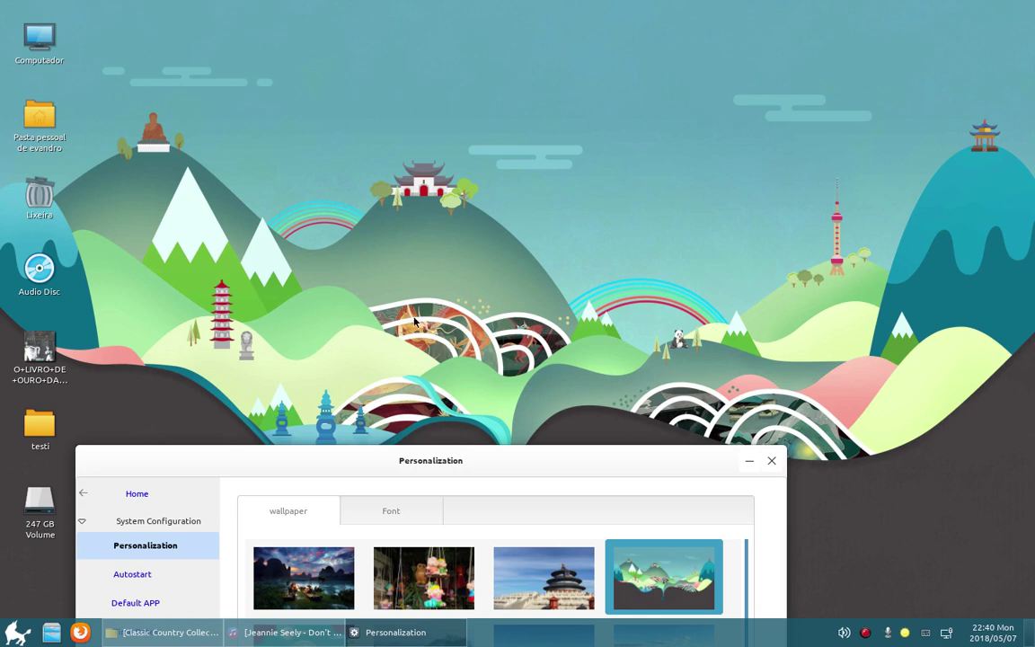
drag(499, 456, 639, 154)
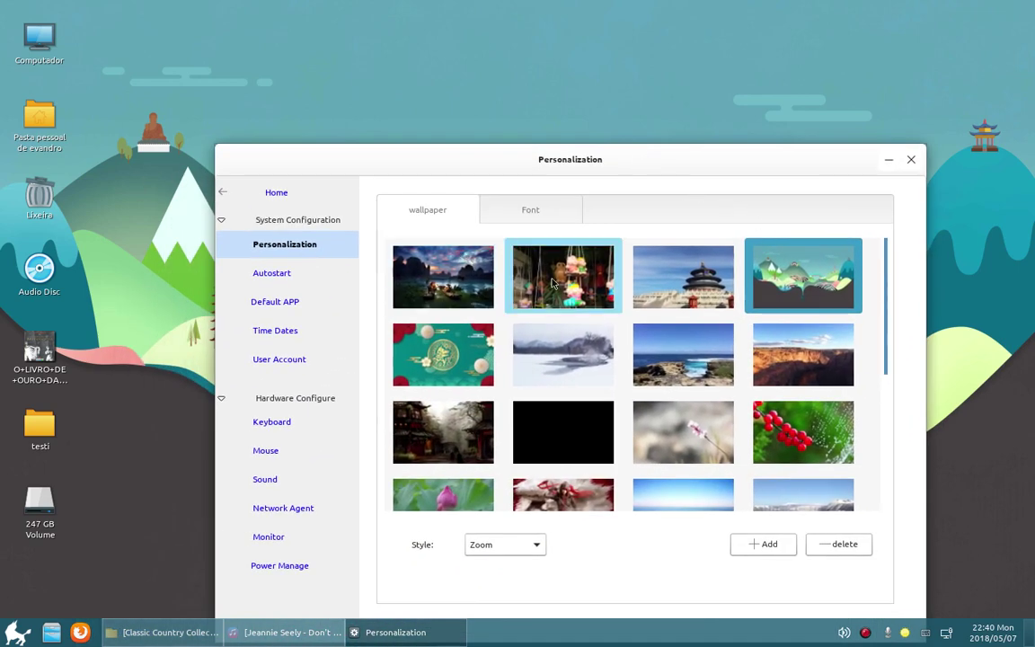
Step: Apply the green wallpaper with the golden dog emblem and minimize the settings window to view it in full
click(475, 341)
drag(598, 160, 693, 497)
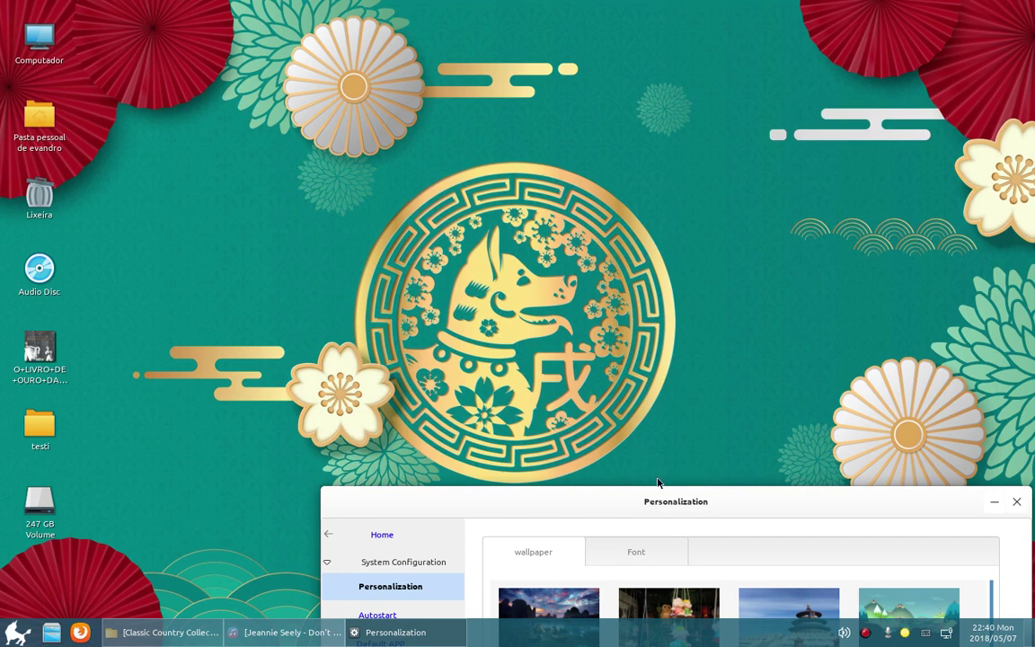
drag(686, 501, 667, 471)
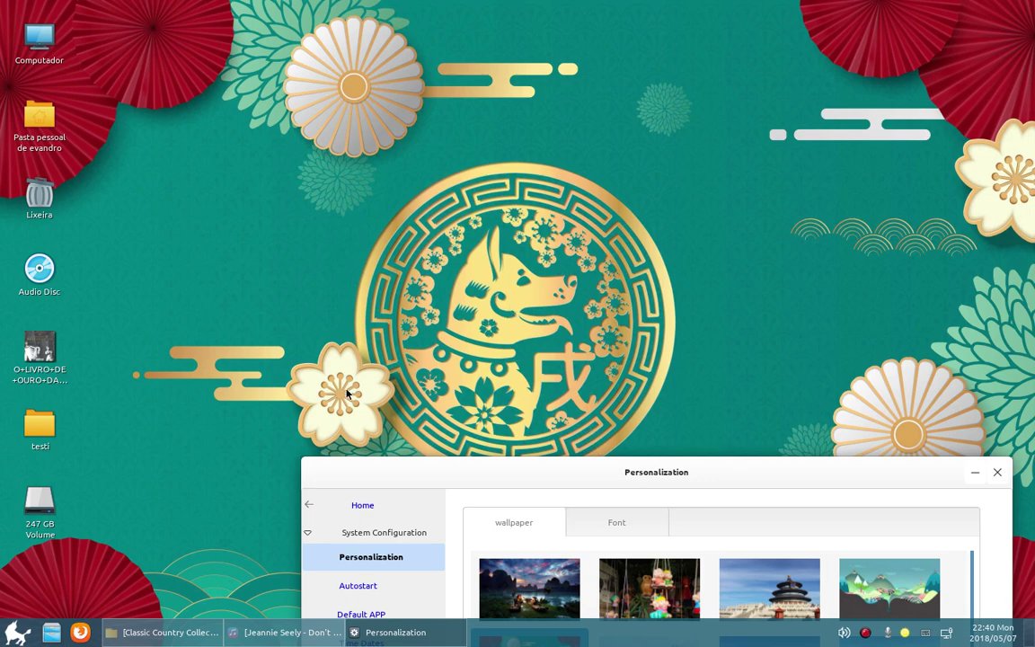
drag(693, 469, 632, 417)
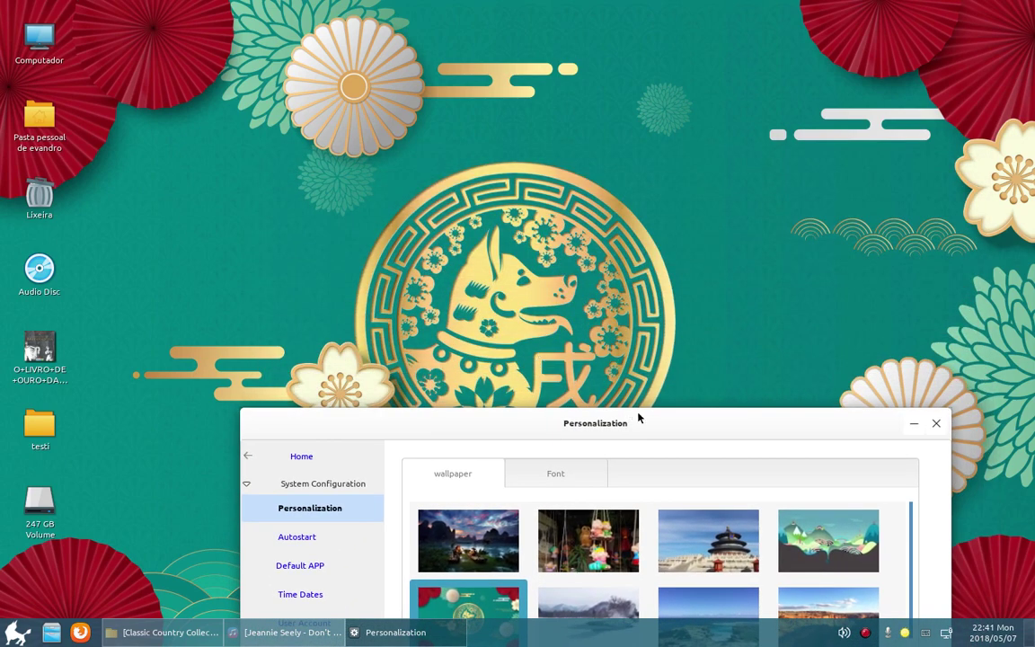
drag(652, 423, 683, 195)
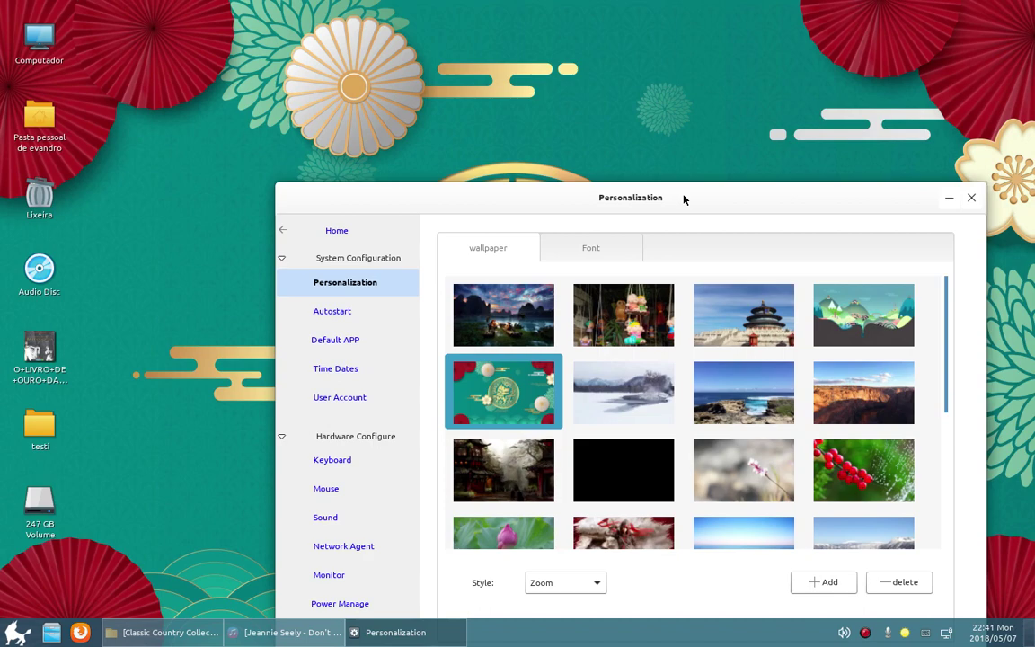
click(948, 199)
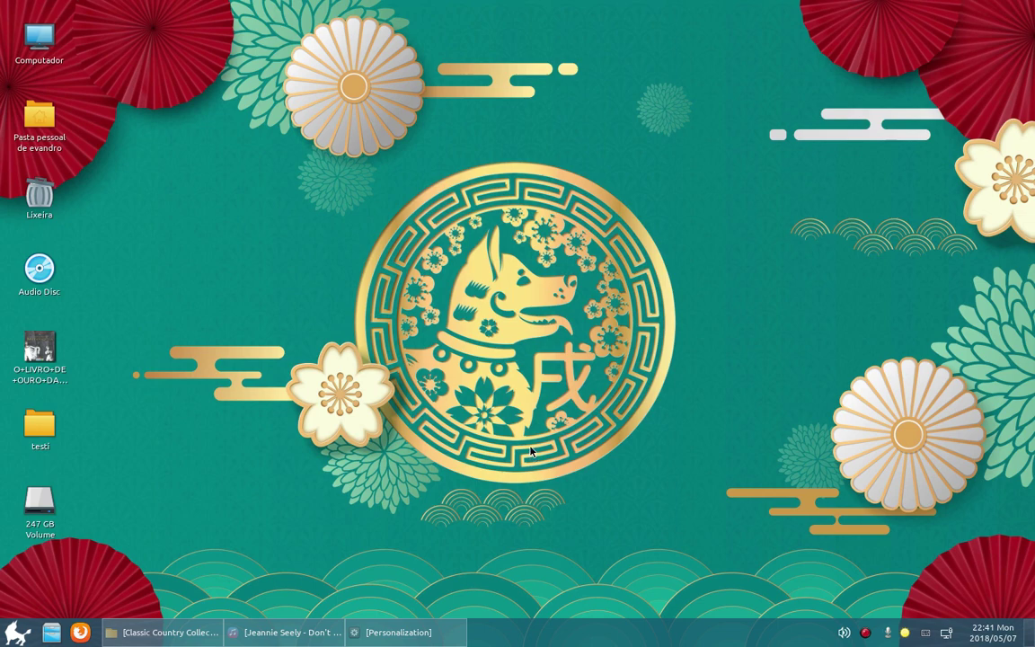
Step: Restore the Personalization window, reposition it, and apply the snowy river landscape wallpaper
click(432, 633)
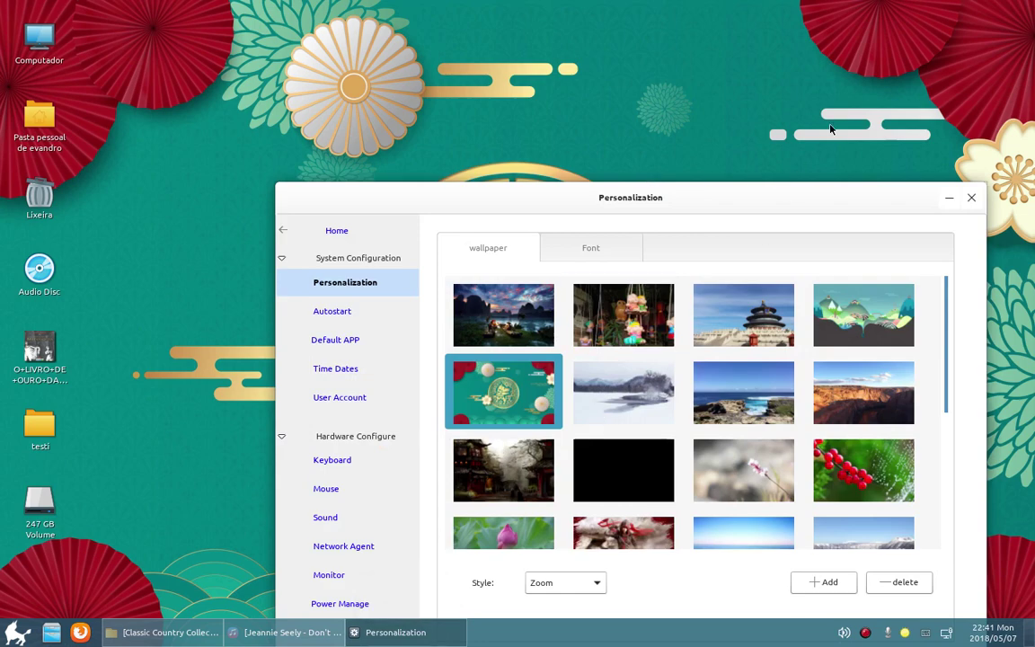
drag(798, 197, 803, 78)
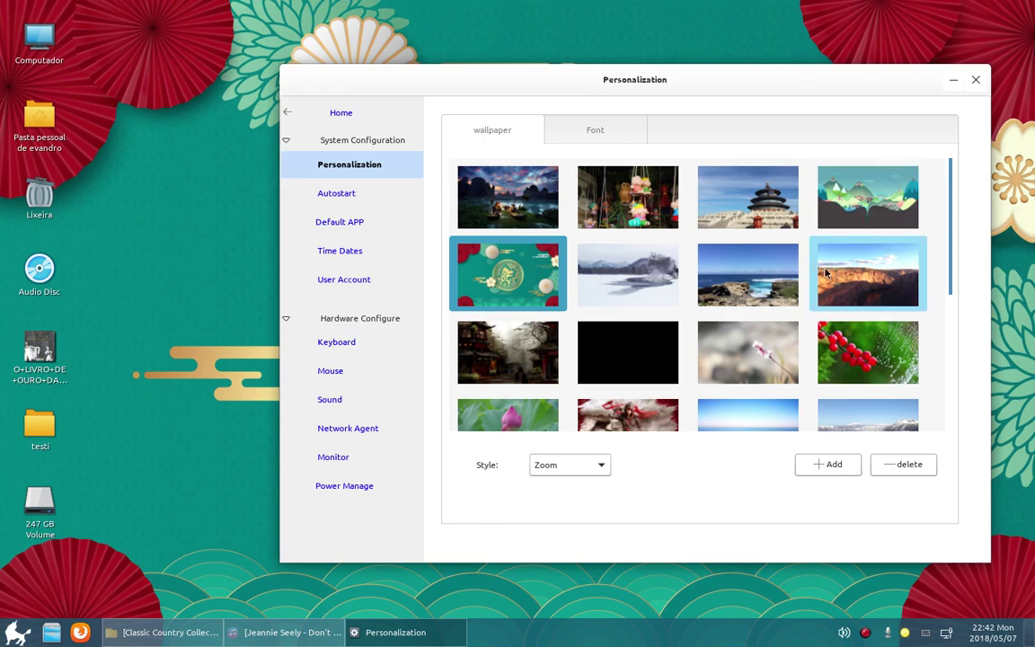
drag(862, 79, 773, 111)
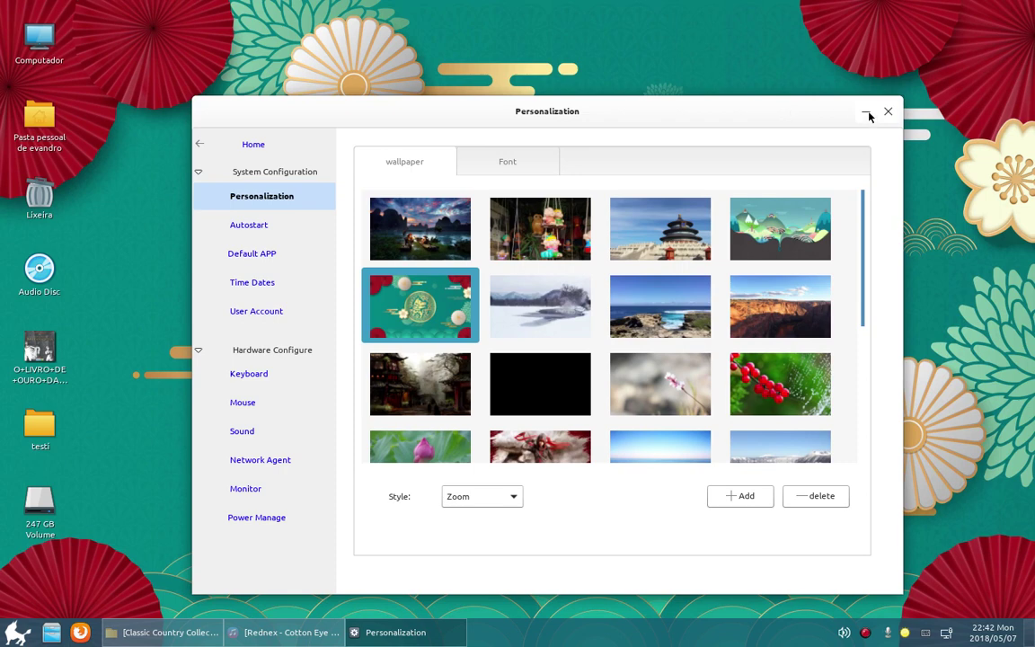
drag(780, 115, 832, 161)
click(618, 360)
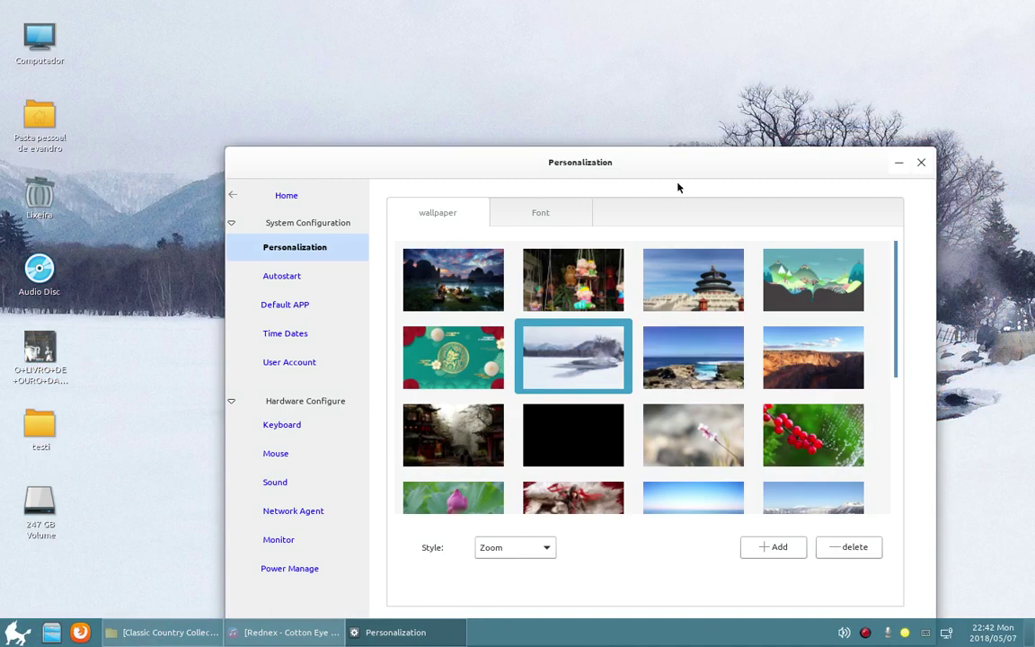
Step: Try the rocky coast, canyon and red berries wallpapers in turn, shifting the settings window to see the desktop
drag(690, 200, 719, 159)
click(642, 355)
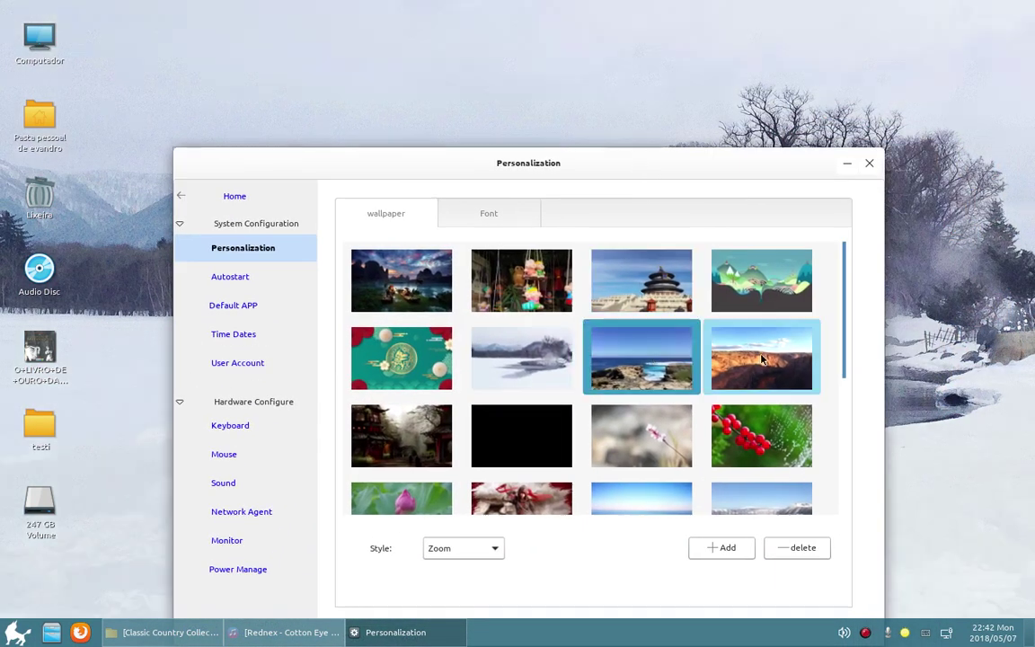
click(761, 358)
click(761, 435)
drag(672, 164, 769, 157)
Step: Apply the dark oriental street wallpaper and move the settings window slightly up
scroll(734, 386, down, 1)
scroll(734, 386, down, 1)
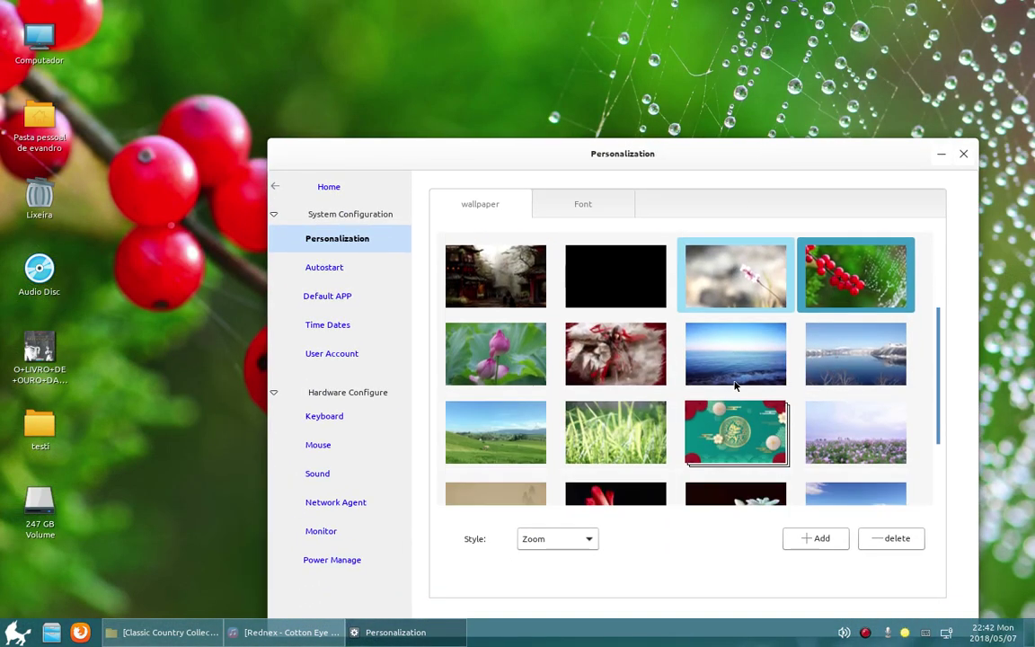
click(508, 236)
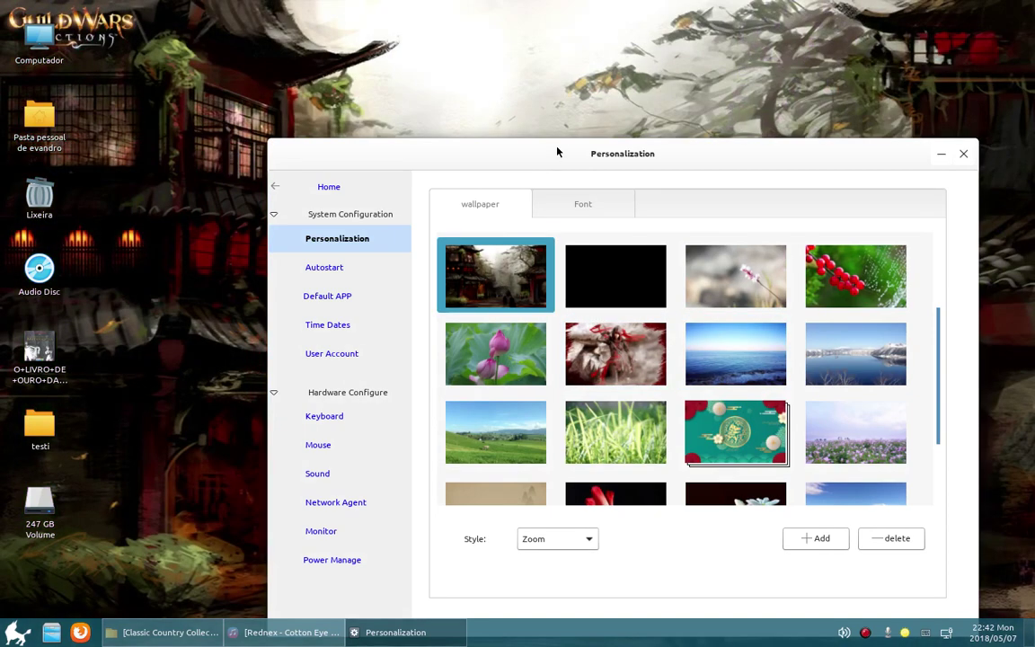
drag(557, 151, 542, 120)
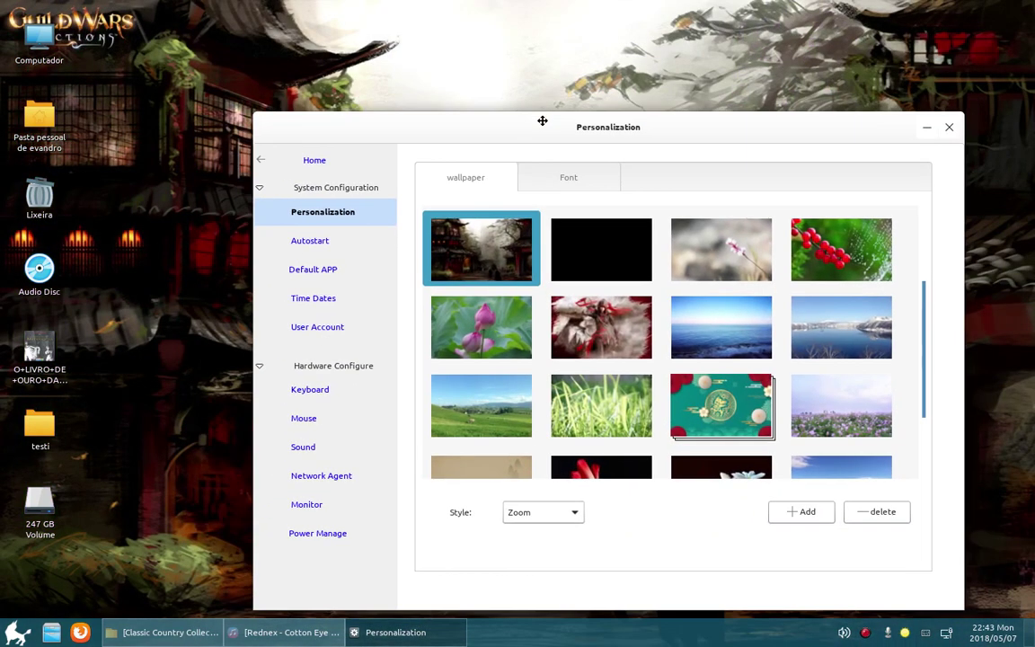
Step: Apply the red hooded warrior wallpaper, lower the settings window to view the whole picture, and raise it again
click(579, 301)
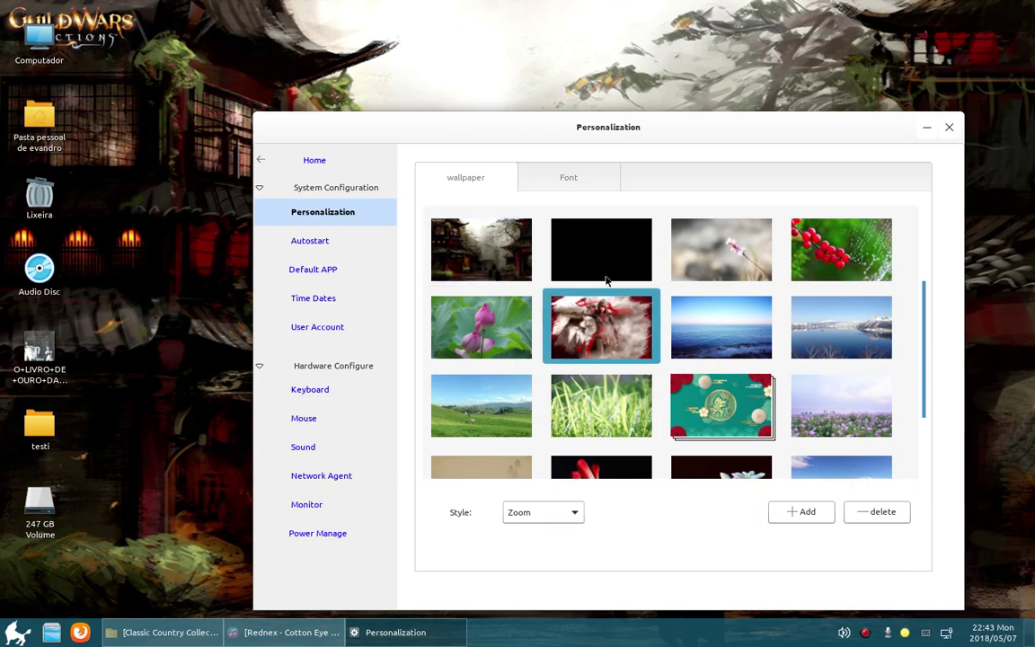
drag(643, 126, 612, 588)
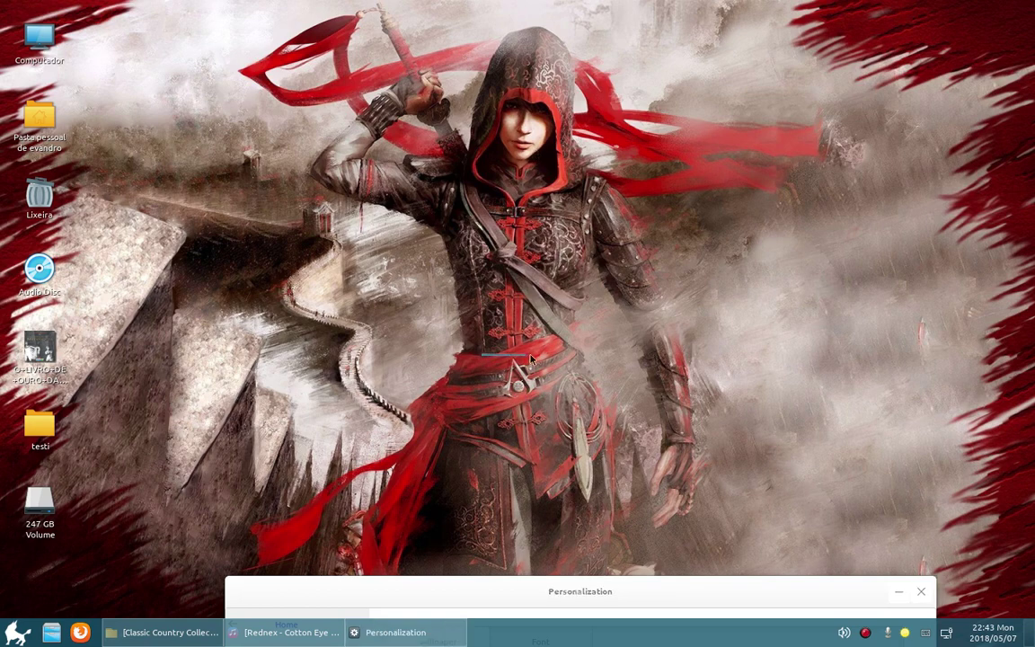
drag(483, 357, 549, 421)
drag(599, 592, 635, 143)
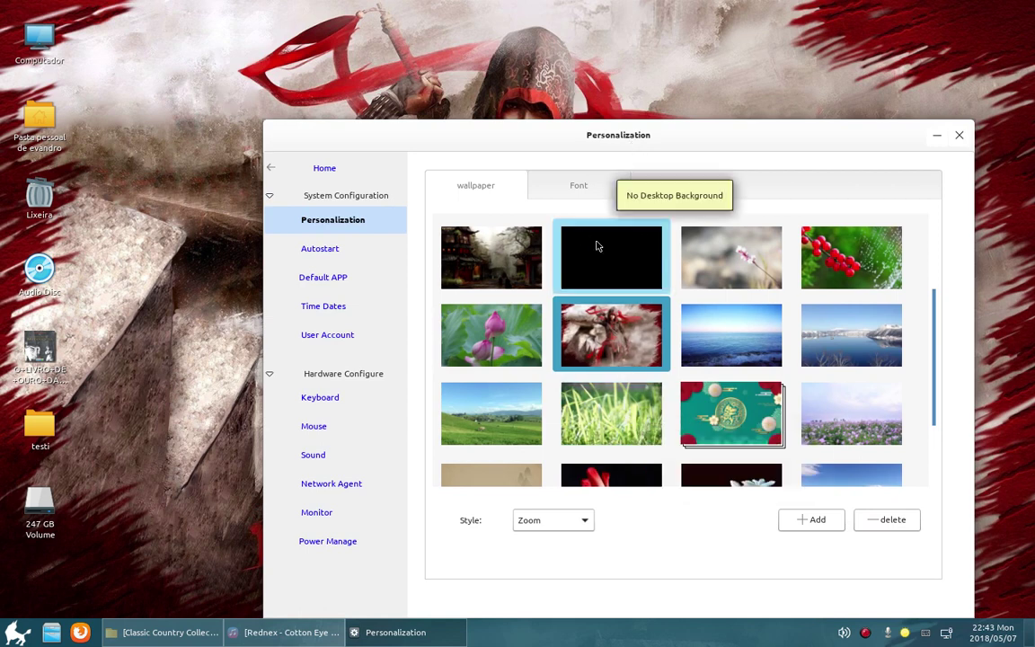
Step: Browse the remaining wallpapers, move the settings window up, and apply the snow-rimmed lake wallpaper
scroll(611, 315, down, 1)
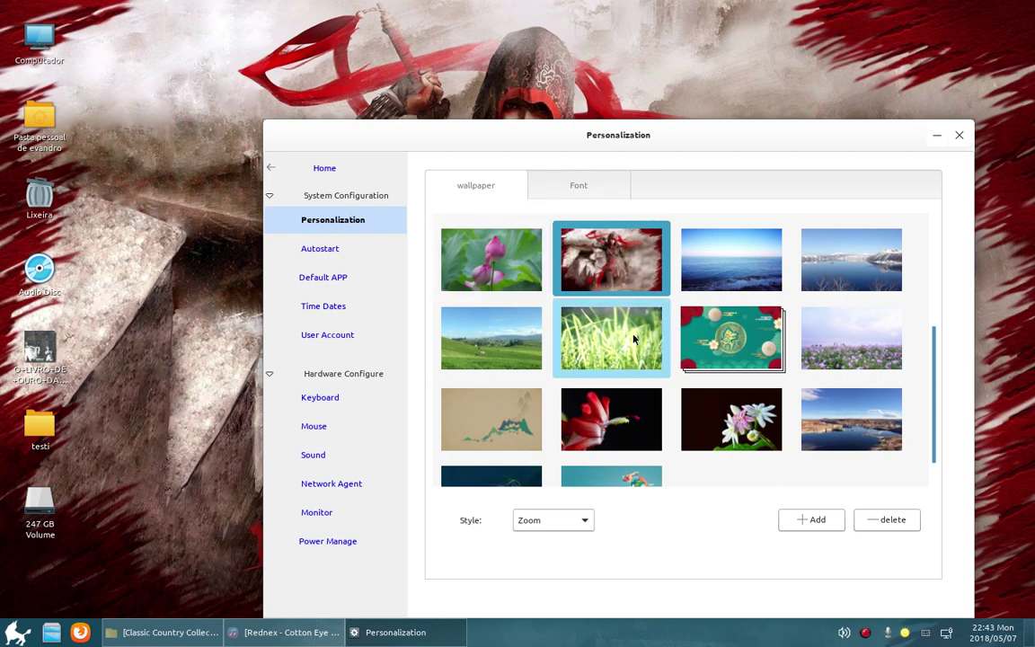
scroll(620, 338, down, 1)
scroll(656, 346, up, 3)
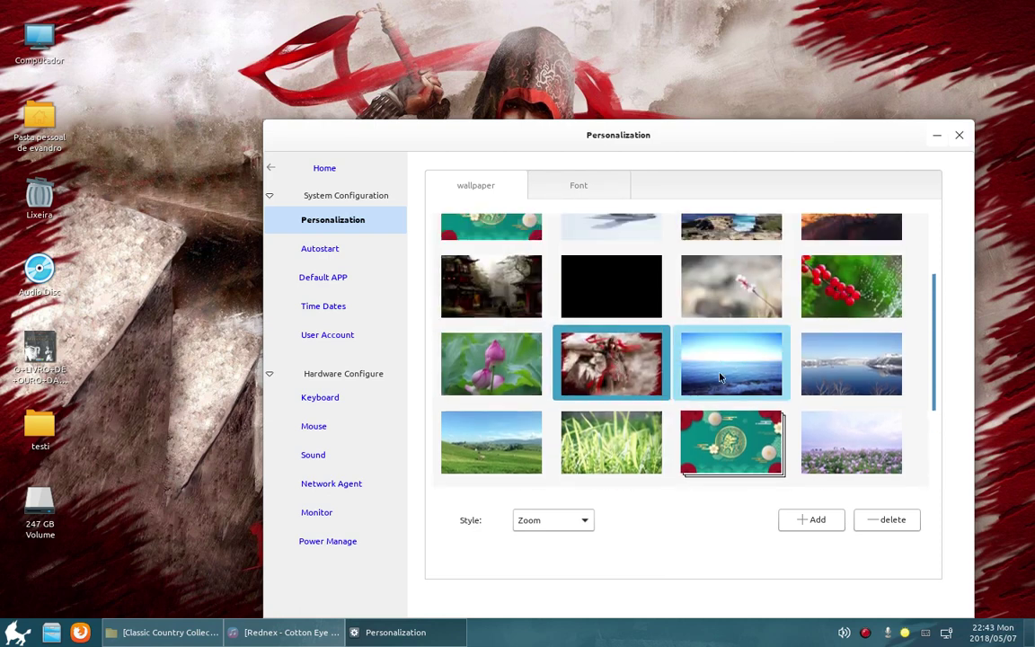
drag(593, 137, 579, 103)
key(Right)
key(Right)
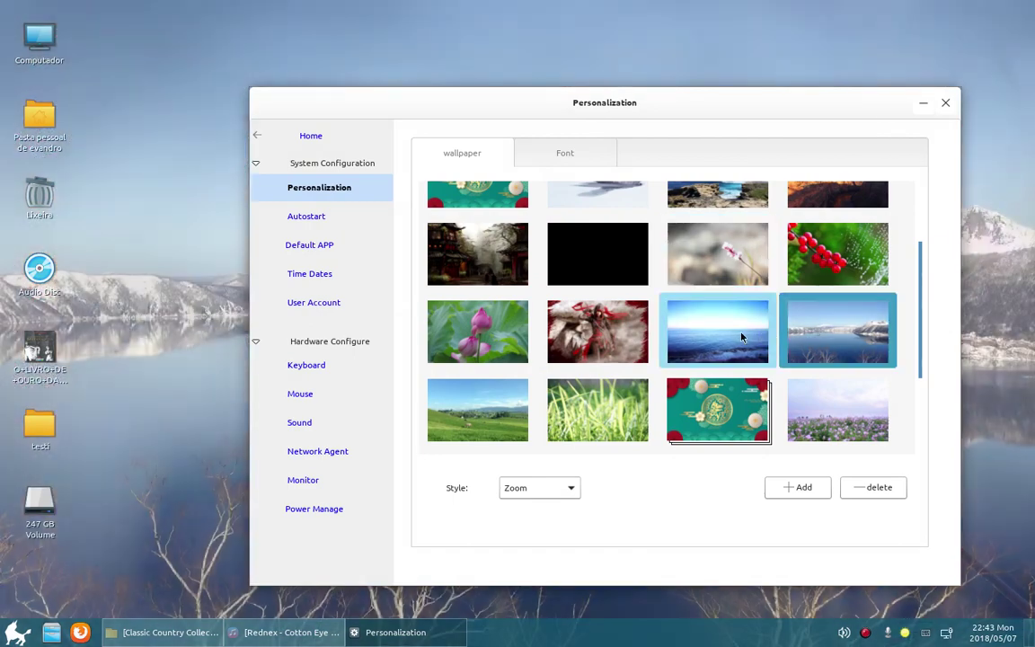
Step: Apply the blue sea wallpaper and shift the settings window aside to see the desktop
click(741, 337)
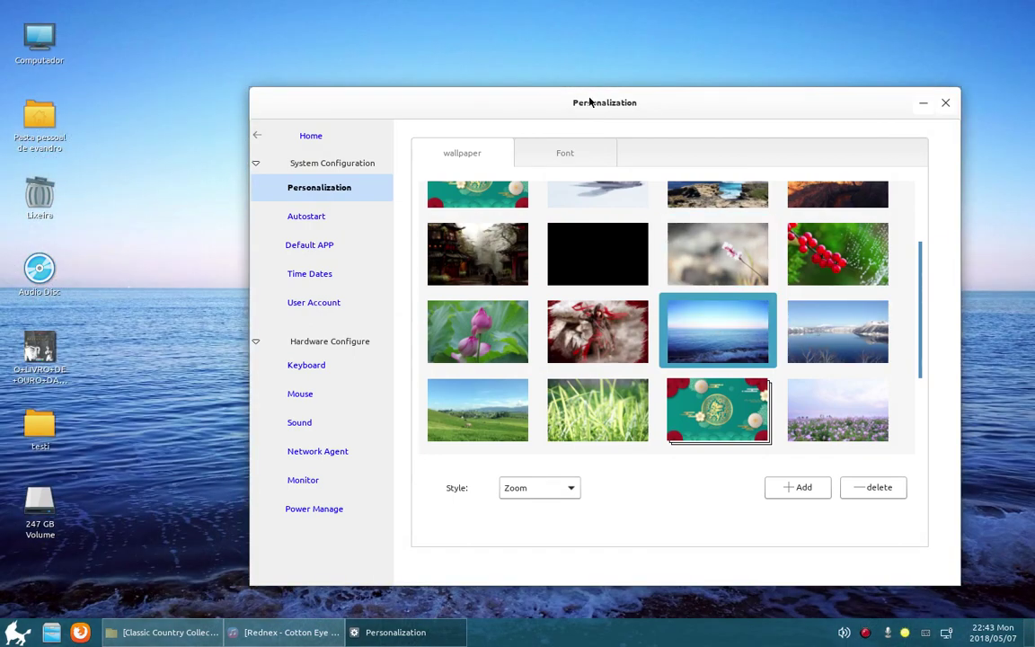
drag(594, 105, 666, 94)
scroll(612, 353, down, 2)
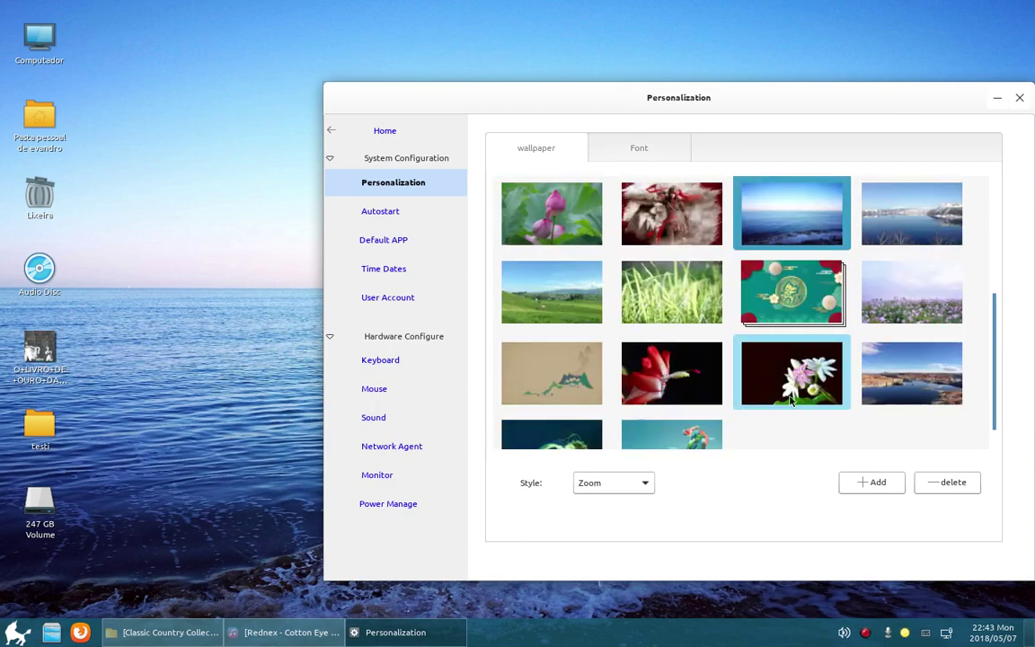
Step: Apply the red flower wallpaper, the glowing jellyfish wallpaper and the teal illustrated bird wallpaper in turn, moving the settings window aside
scroll(641, 399, down, 1)
click(647, 352)
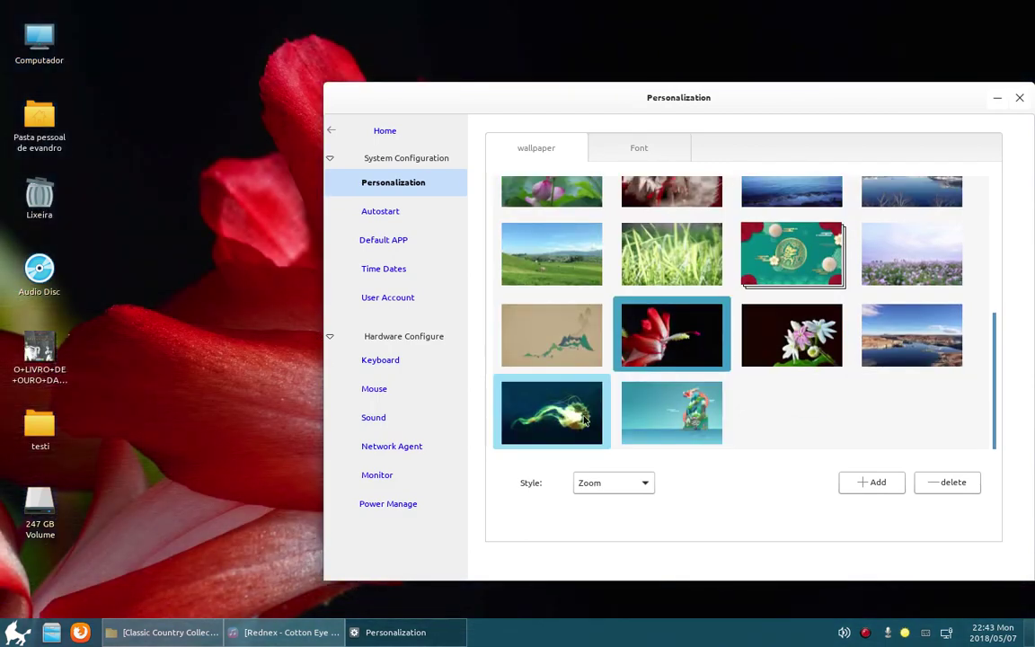
click(564, 413)
drag(610, 92, 564, 131)
click(524, 424)
Step: Apply the first wallpaper in the gallery, the mountain lake at sunset, and move the settings window higher
scroll(521, 273, up, 2)
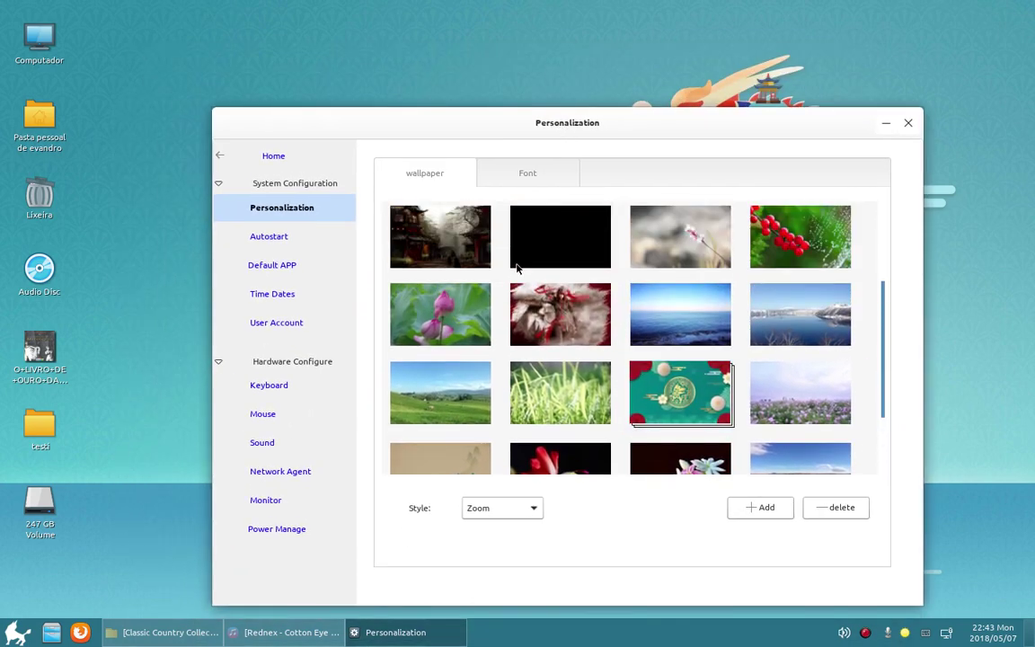
scroll(520, 377, up, 3)
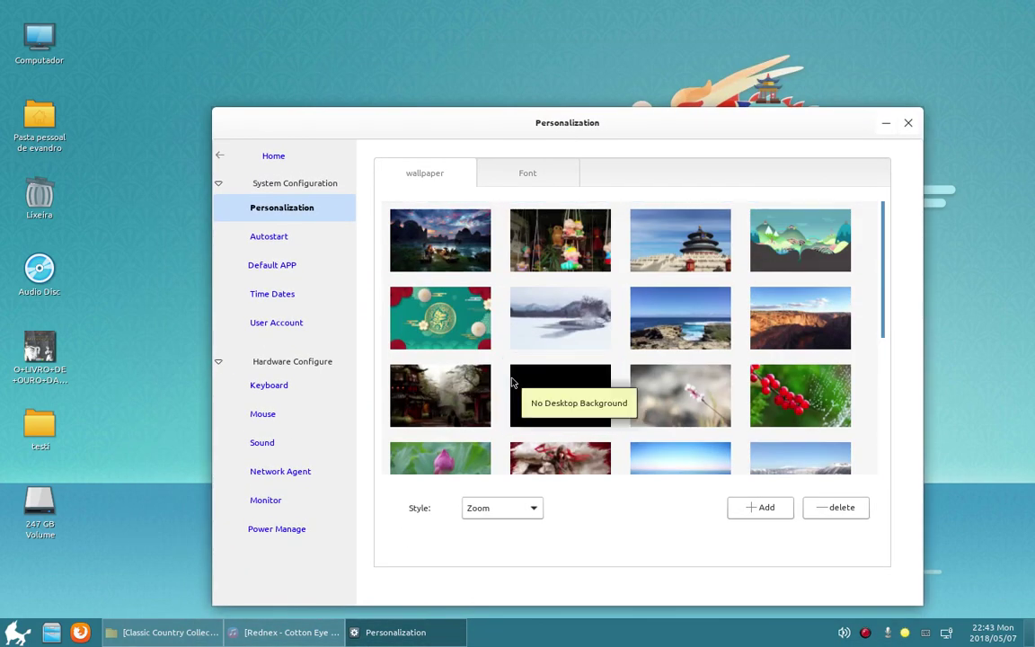
click(441, 240)
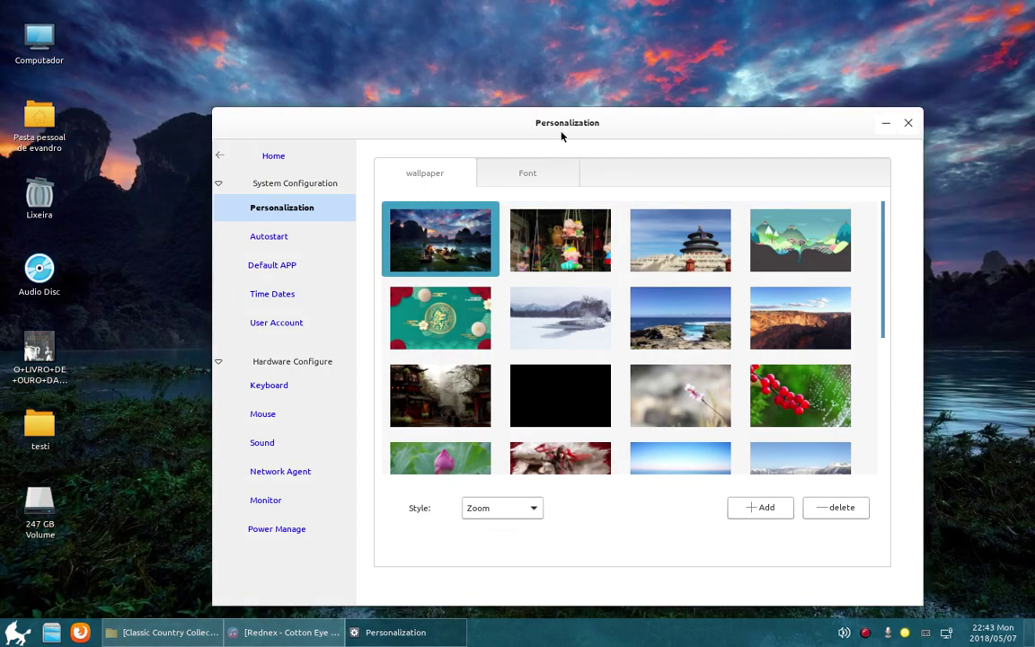
drag(634, 126, 685, 79)
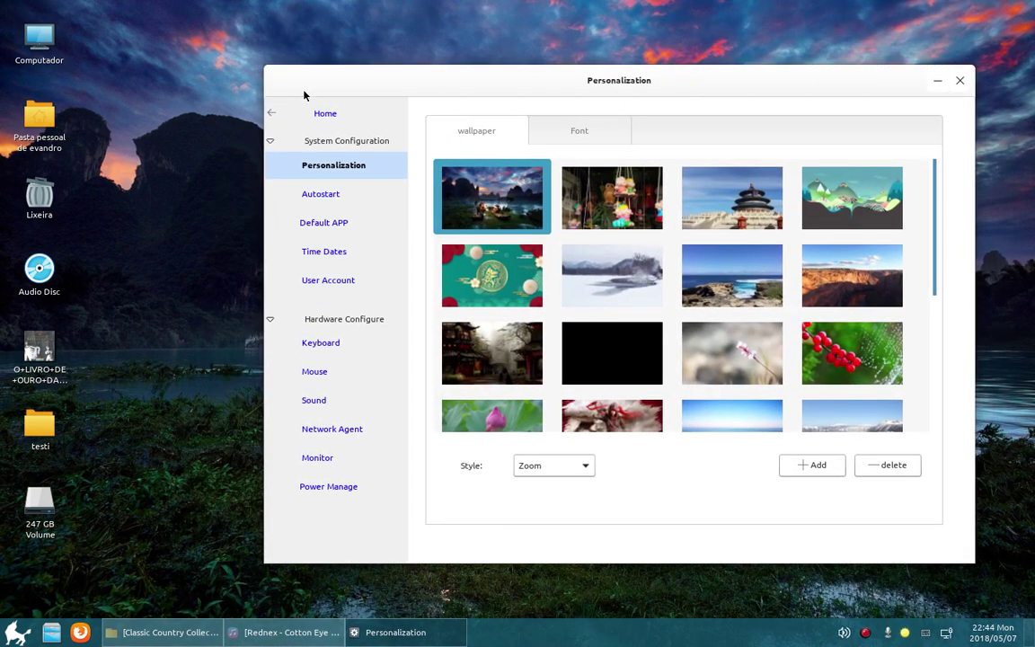
Step: Look at the file chooser for adding wallpapers, close it without adding one, and view the Autostart programs
click(811, 466)
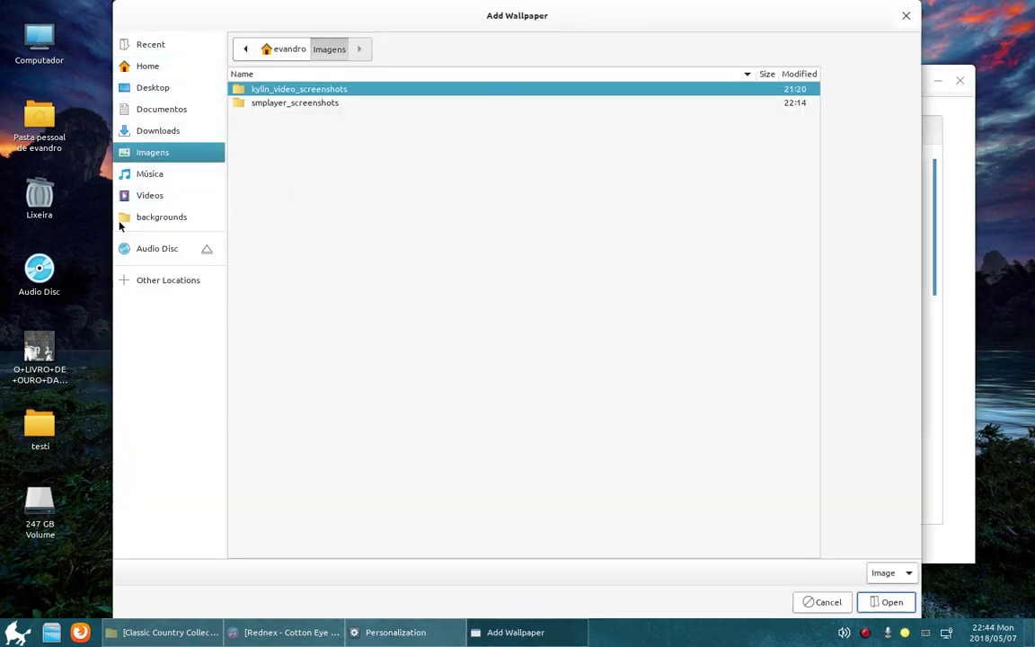
click(886, 602)
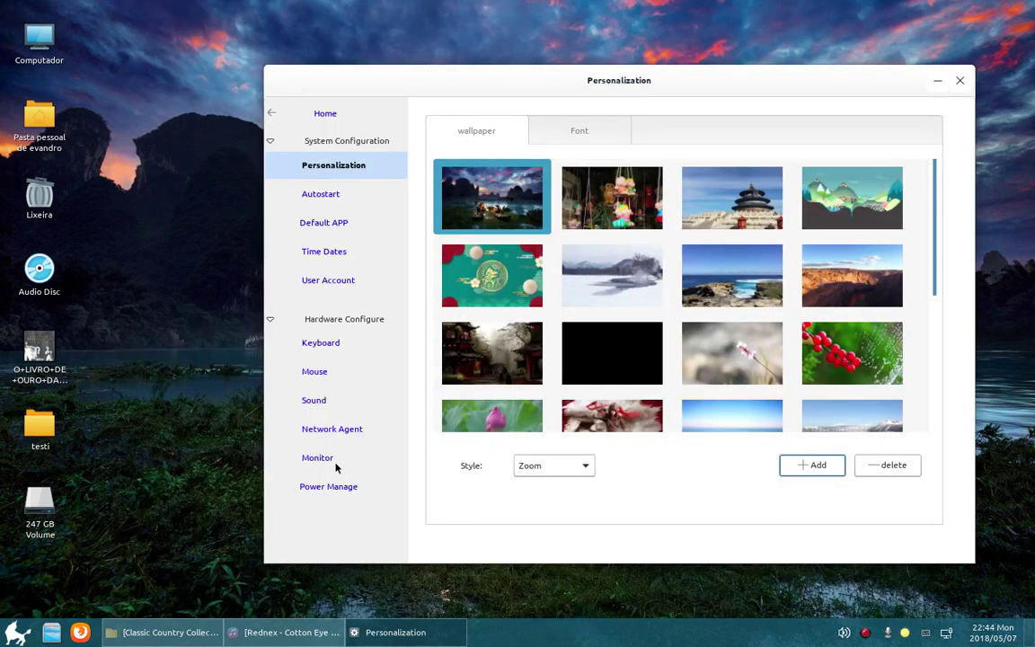
click(331, 195)
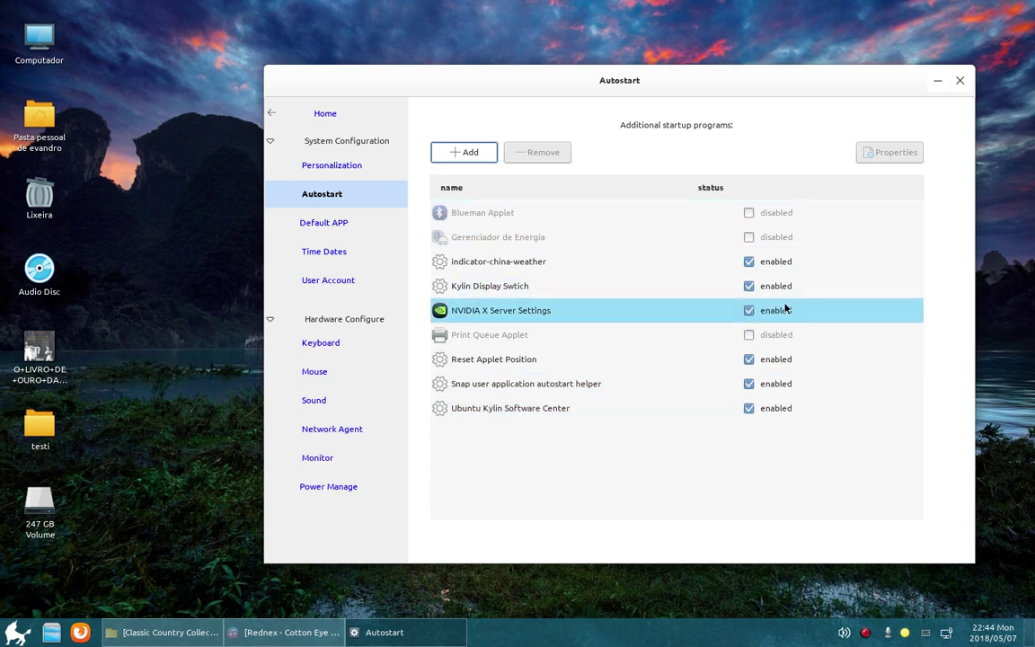
Step: In the default application settings, switch the web browser to Firefox and back to Chromium
click(340, 225)
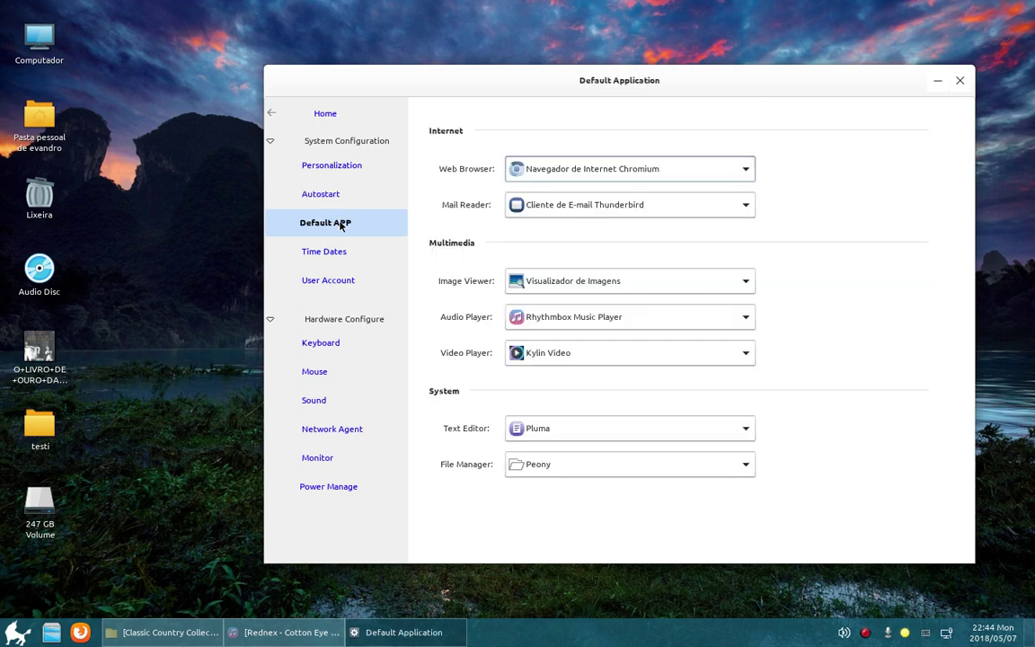
click(742, 168)
click(742, 168)
click(744, 213)
click(744, 168)
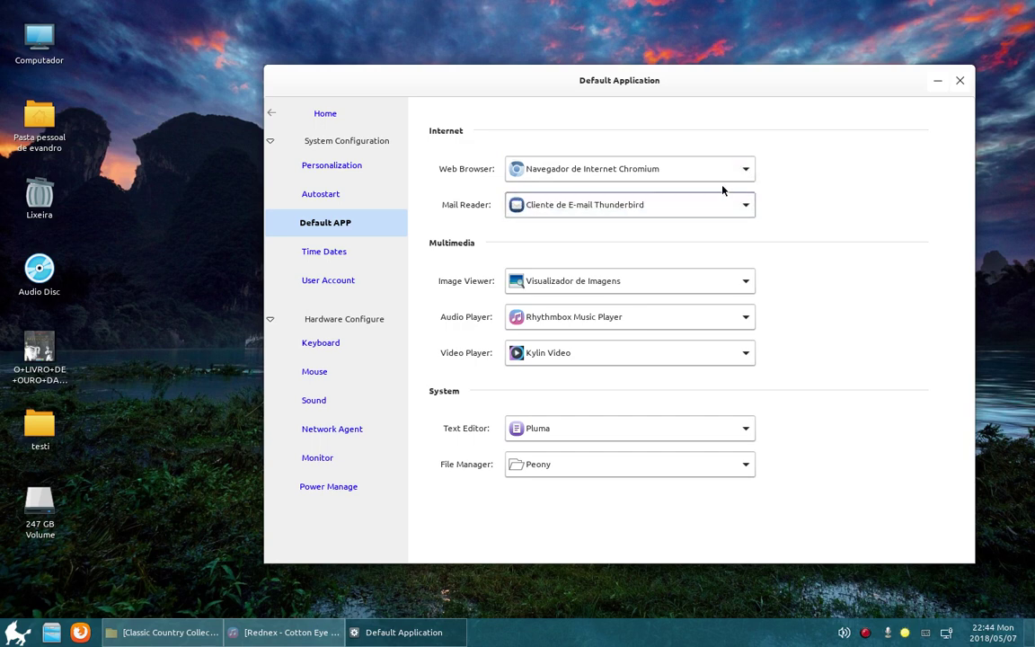
click(726, 170)
click(684, 195)
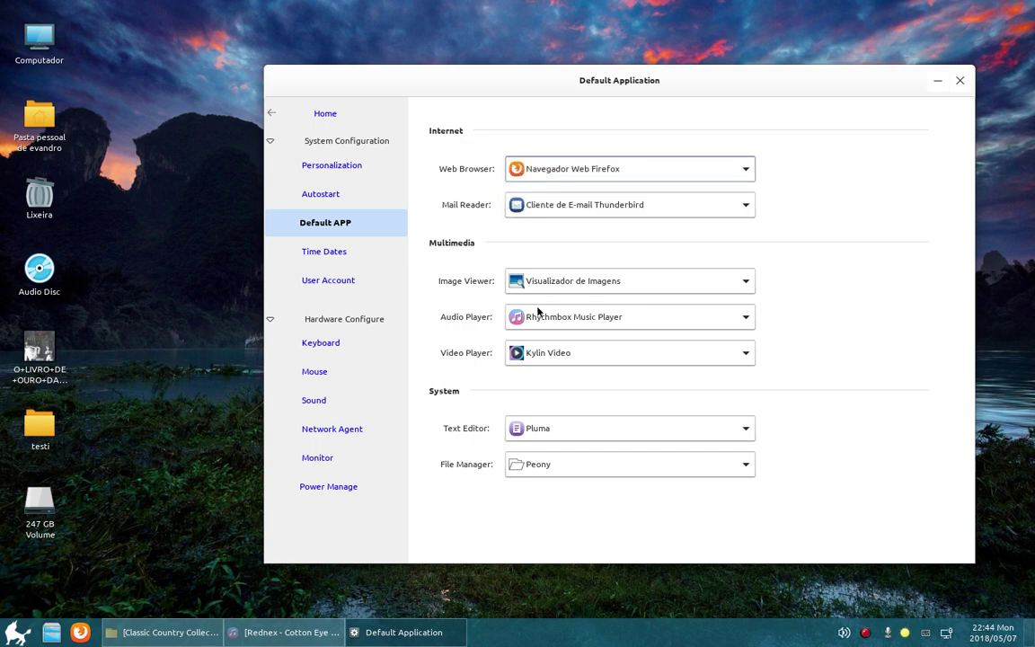
click(730, 173)
click(593, 138)
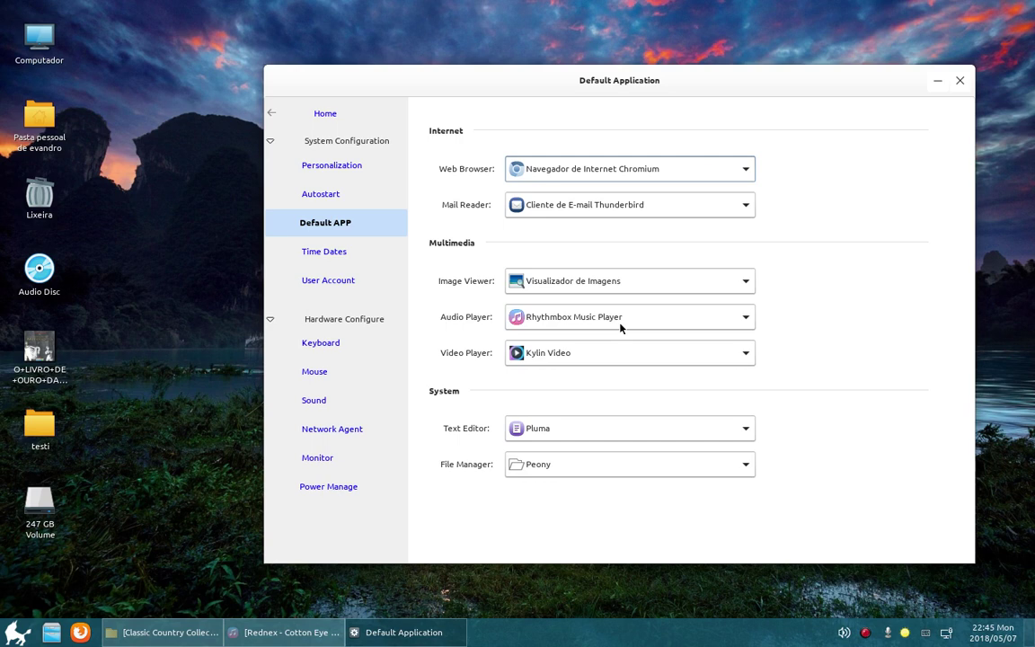
Step: View the time and date settings and browse the time zone list, keeping America/Santiago
click(304, 248)
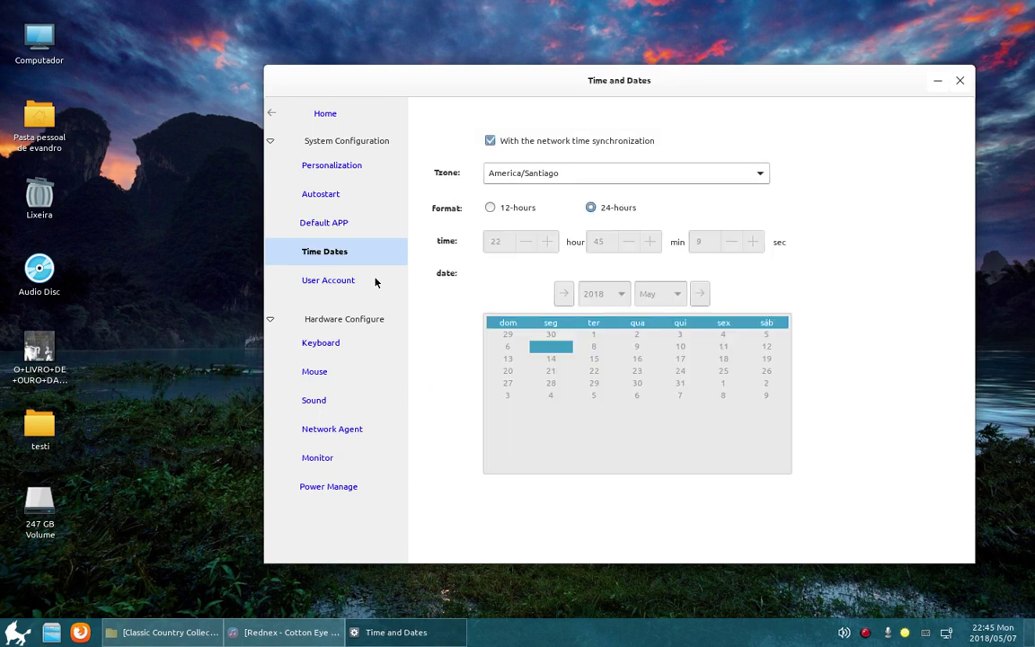
click(760, 173)
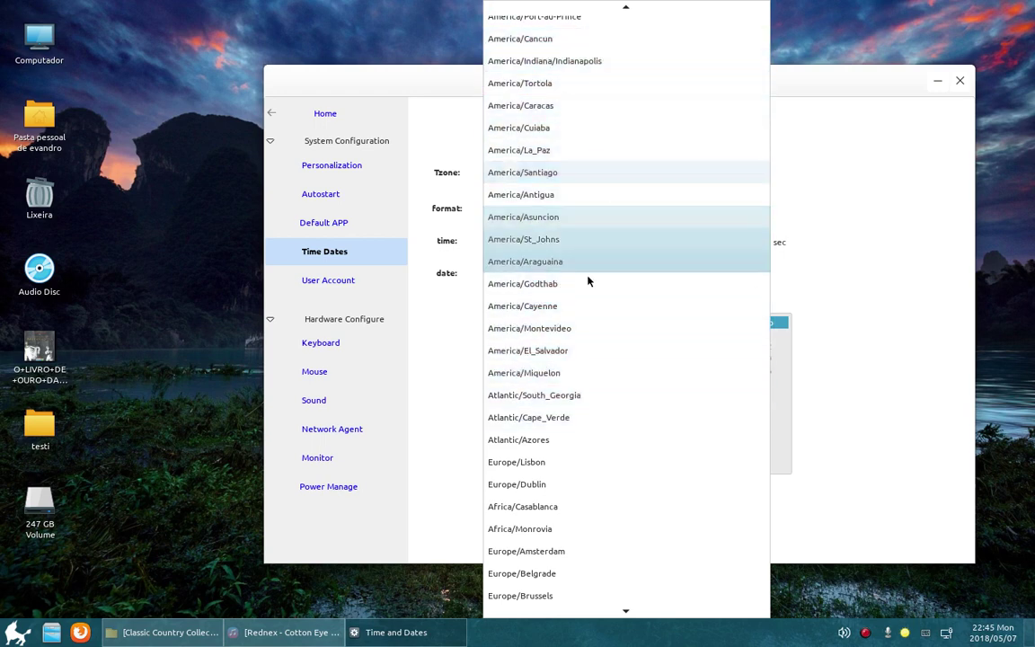
scroll(570, 323, up, 1)
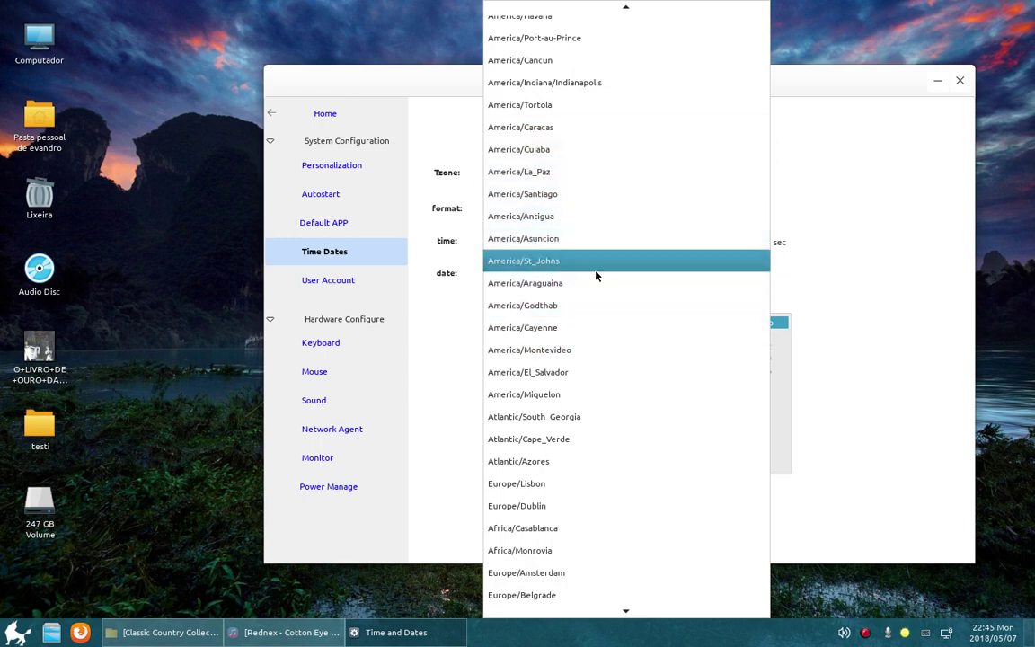
click(566, 195)
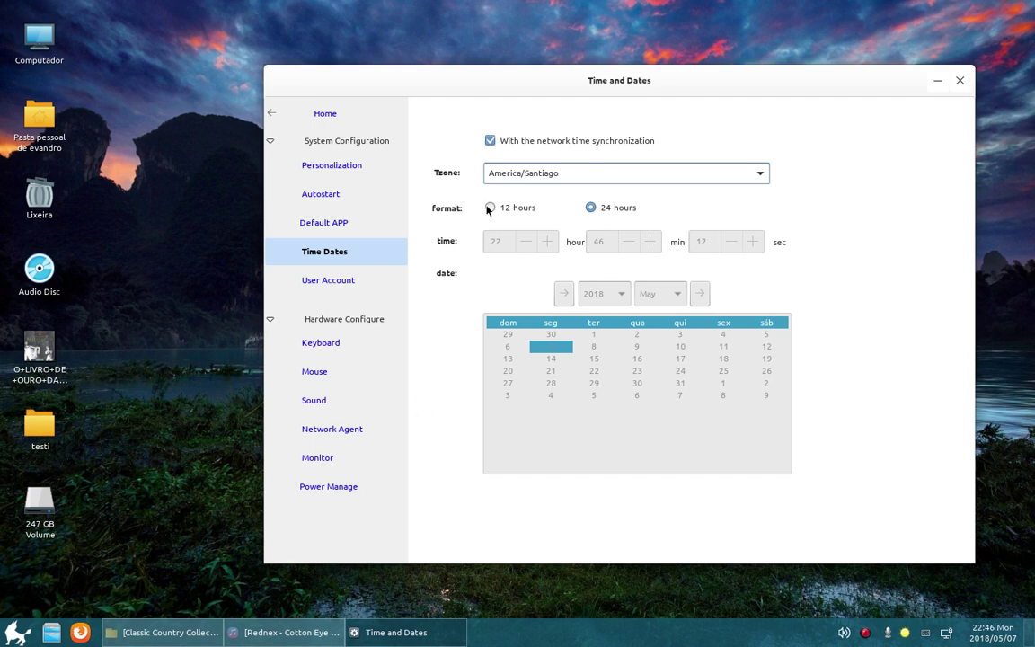
Step: View the User Account settings and the general Keyboard settings
click(337, 282)
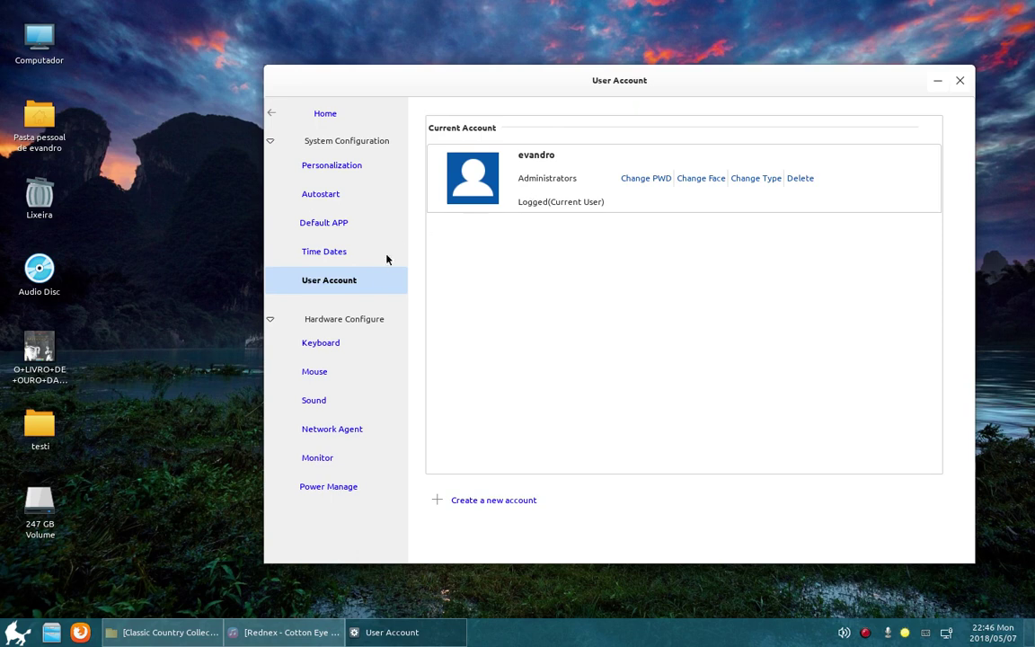
click(319, 349)
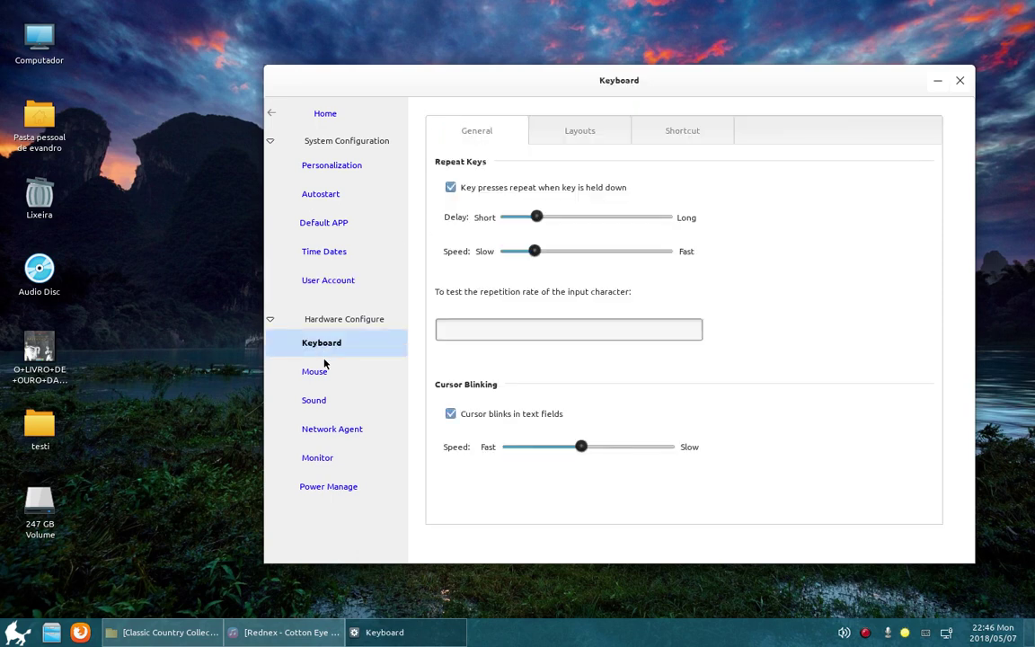
Step: In the mouse settings, lower the pointer speed to the slowest value and raise it back to the fastest
click(319, 369)
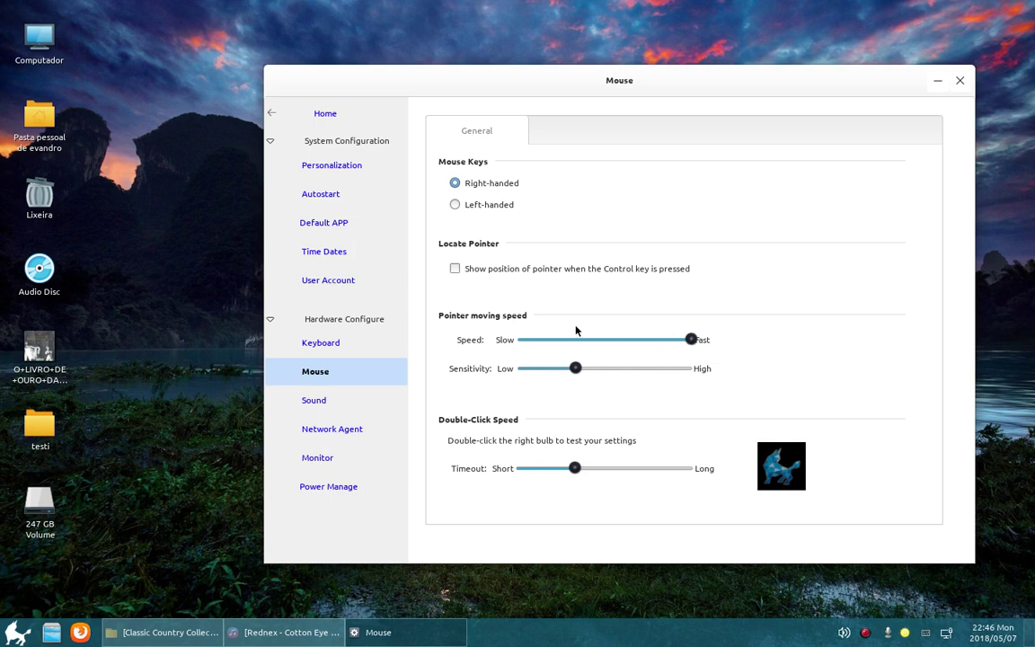
drag(688, 341, 516, 347)
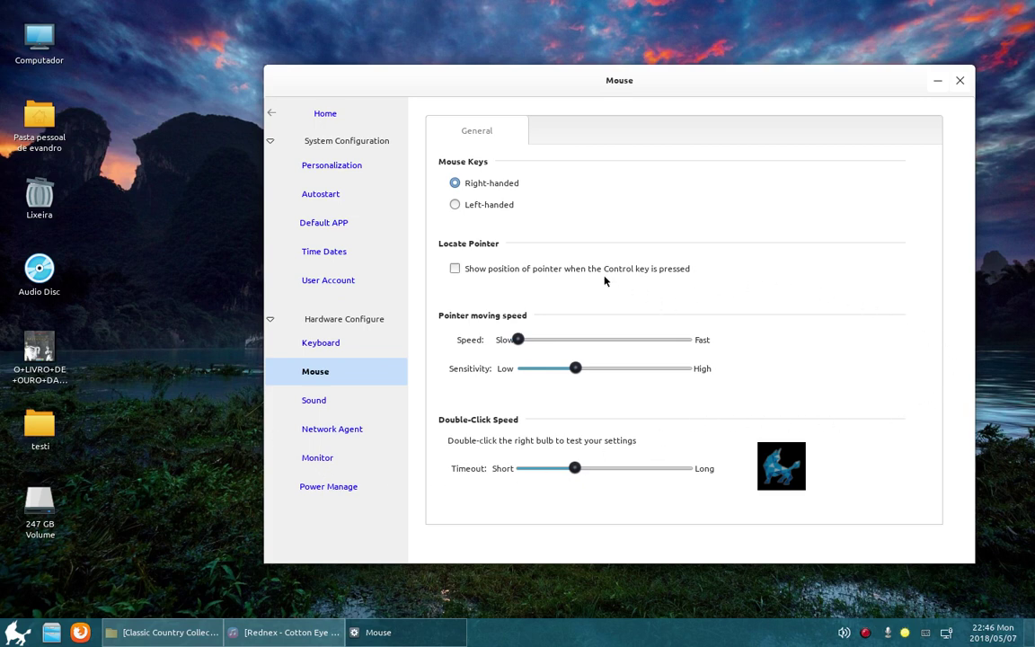
drag(519, 340, 690, 351)
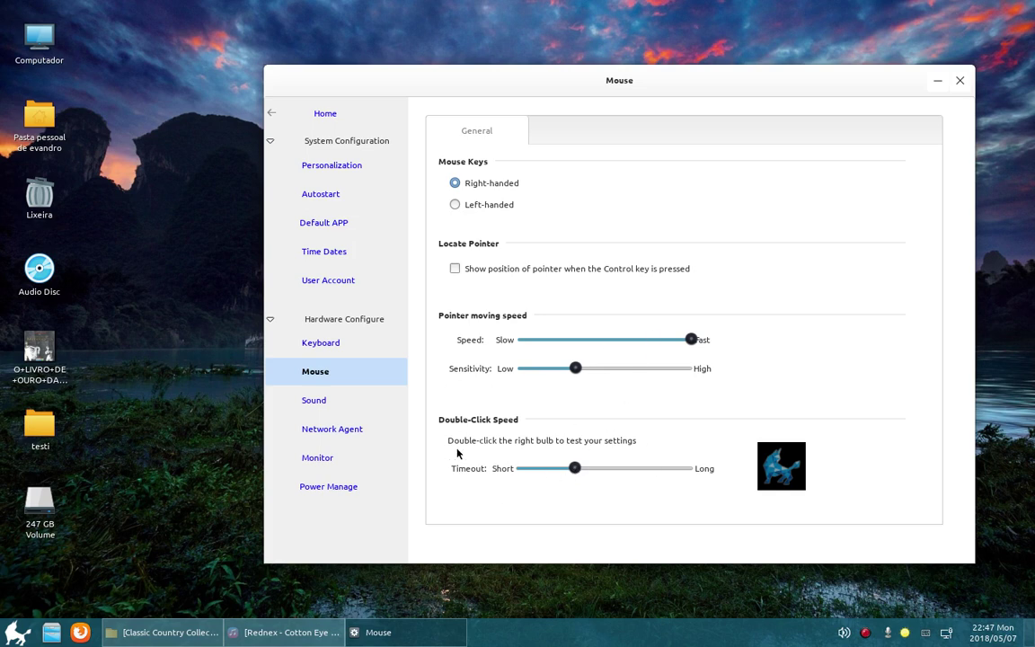
Step: View the Sound, Network Agent and Monitor settings one after another
click(313, 403)
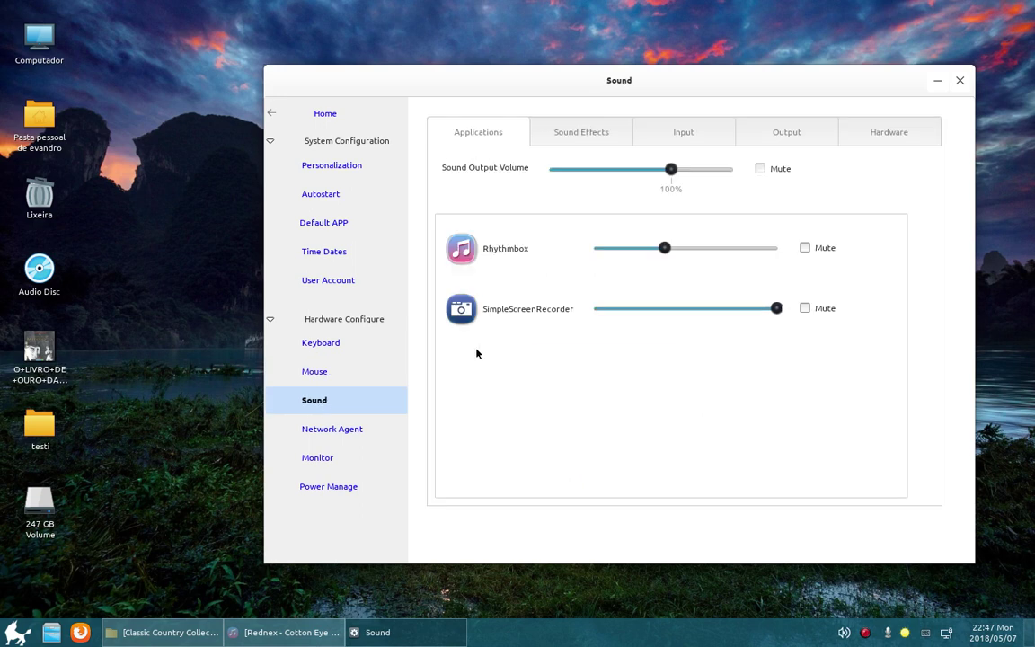
click(340, 430)
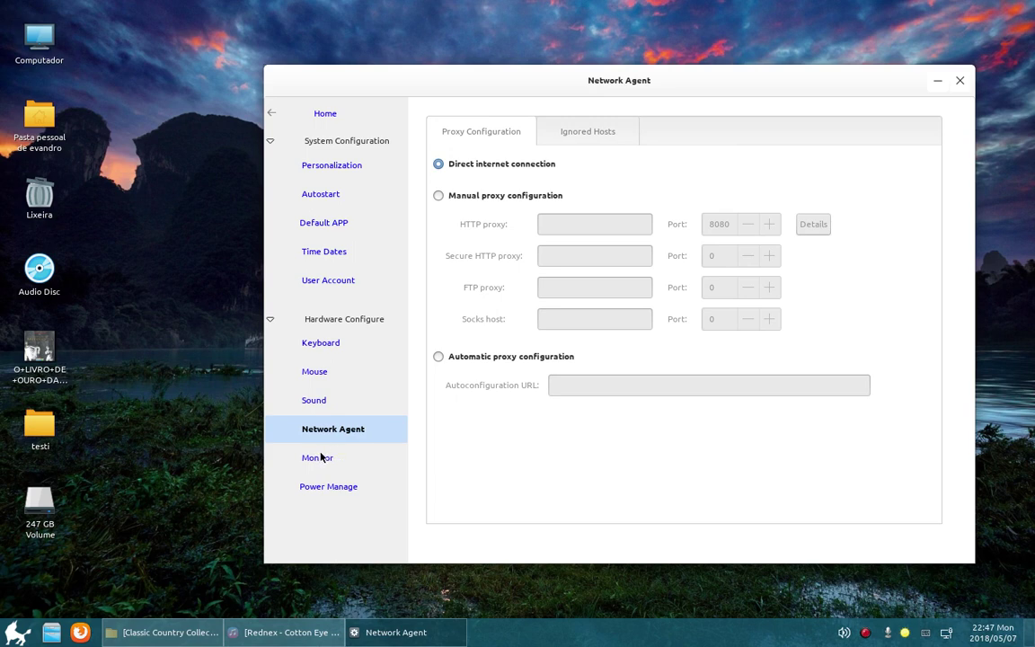
click(332, 459)
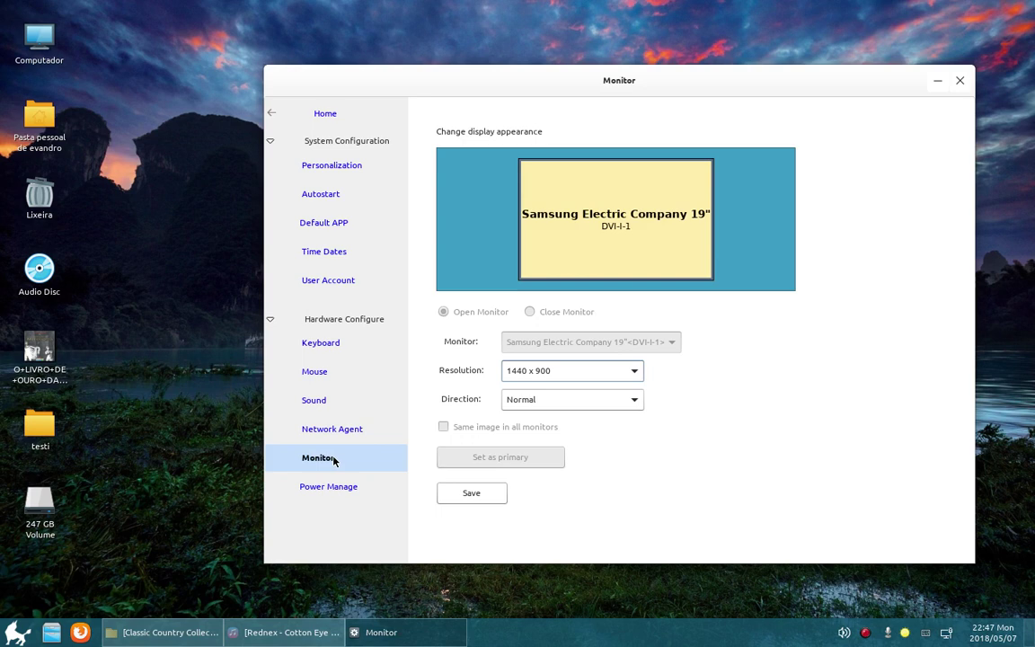
Step: View the power configuration and screensaver settings, return to the Control Center overview, and close it
click(333, 488)
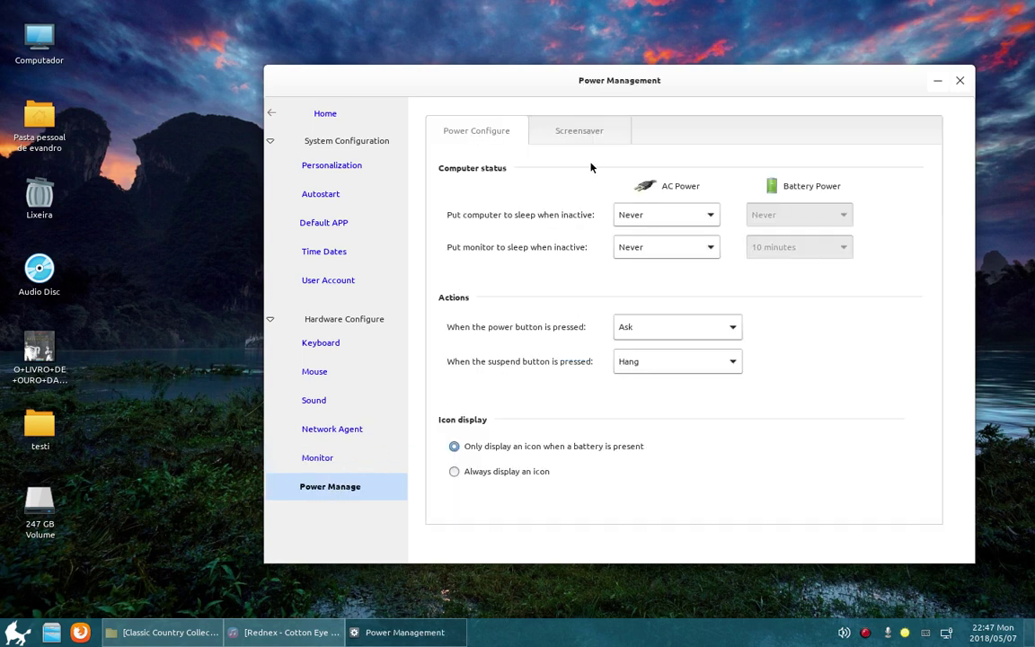
click(569, 133)
click(467, 136)
click(271, 113)
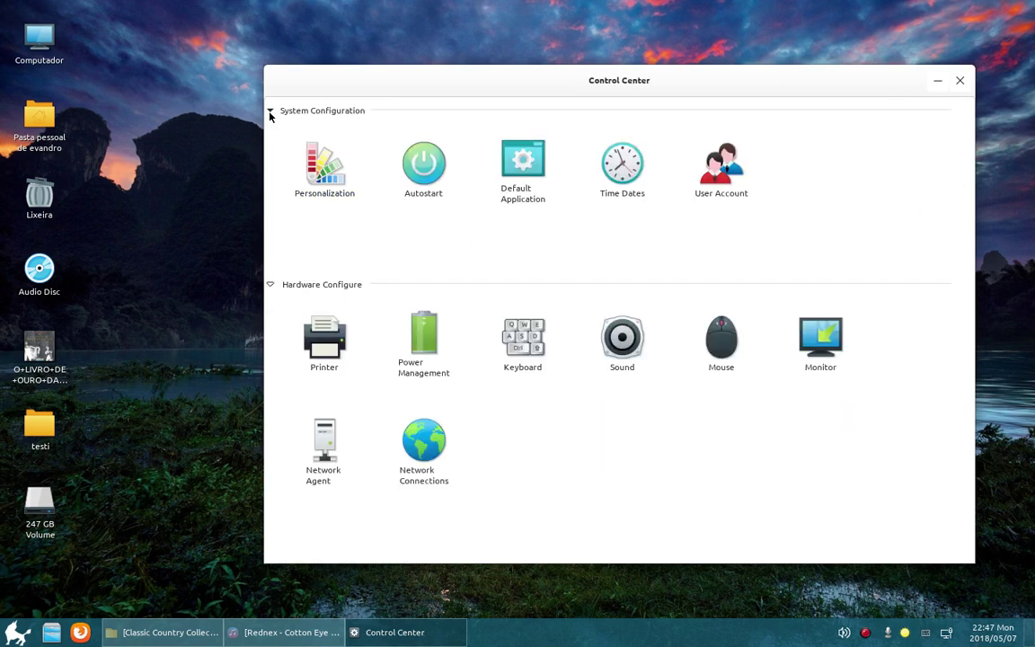
click(960, 81)
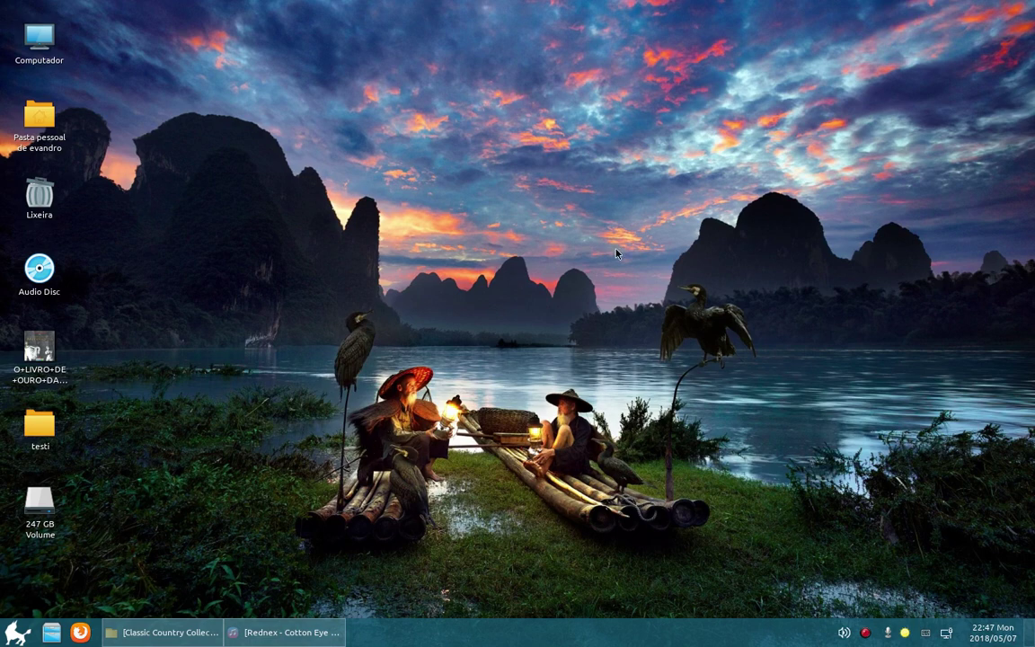
Step: Switch Num Lock on and off repeatedly to show its on-screen indicator
key(Num_Lock)
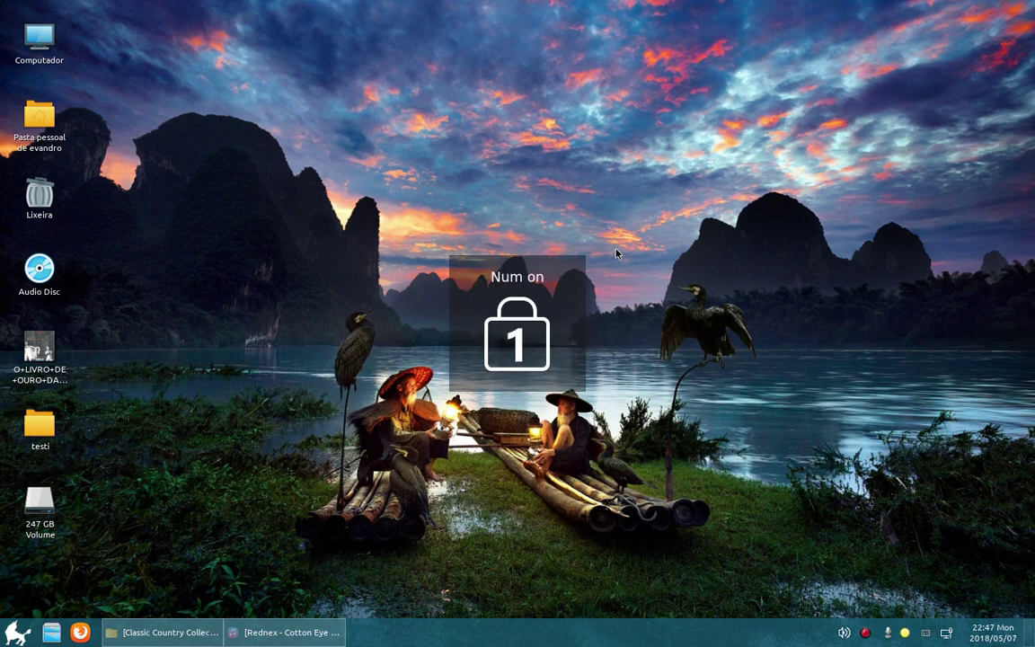
key(Num_Lock)
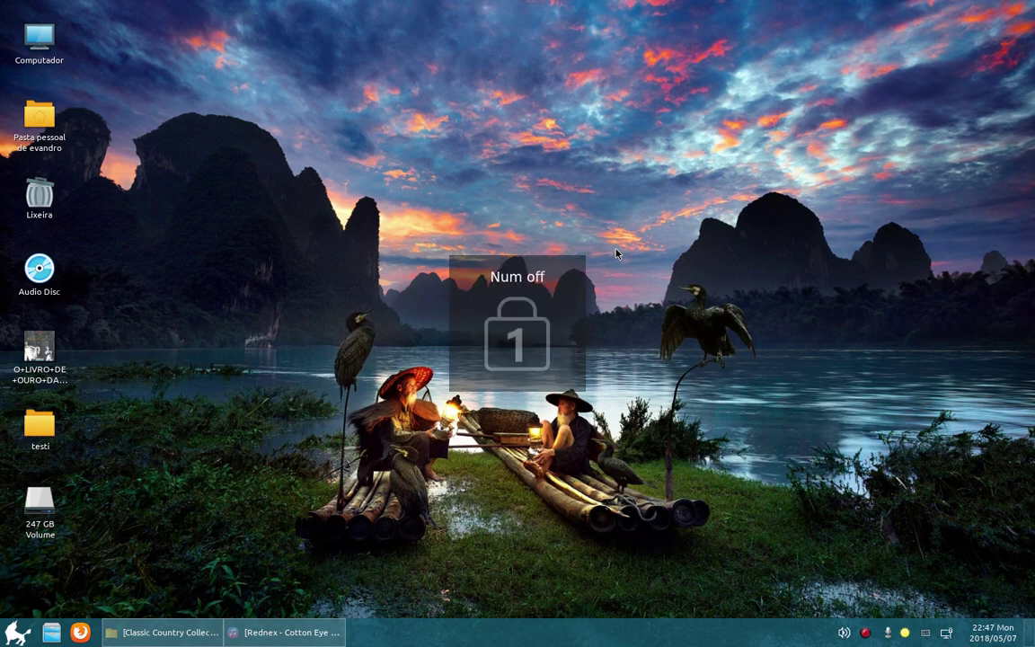
key(Num_Lock)
key(Num_Lock)
key(Num_Lock)
key(Num_Lock)
key(Num_Lock)
key(Num_Lock)
key(Num_Lock)
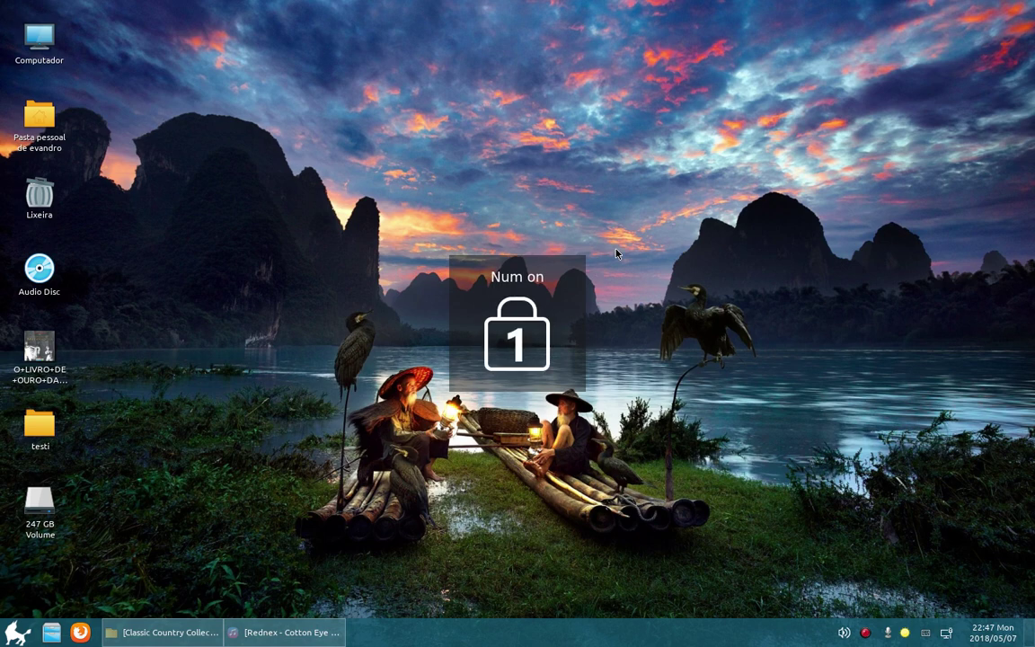
key(Num_Lock)
key(Num_Lock)
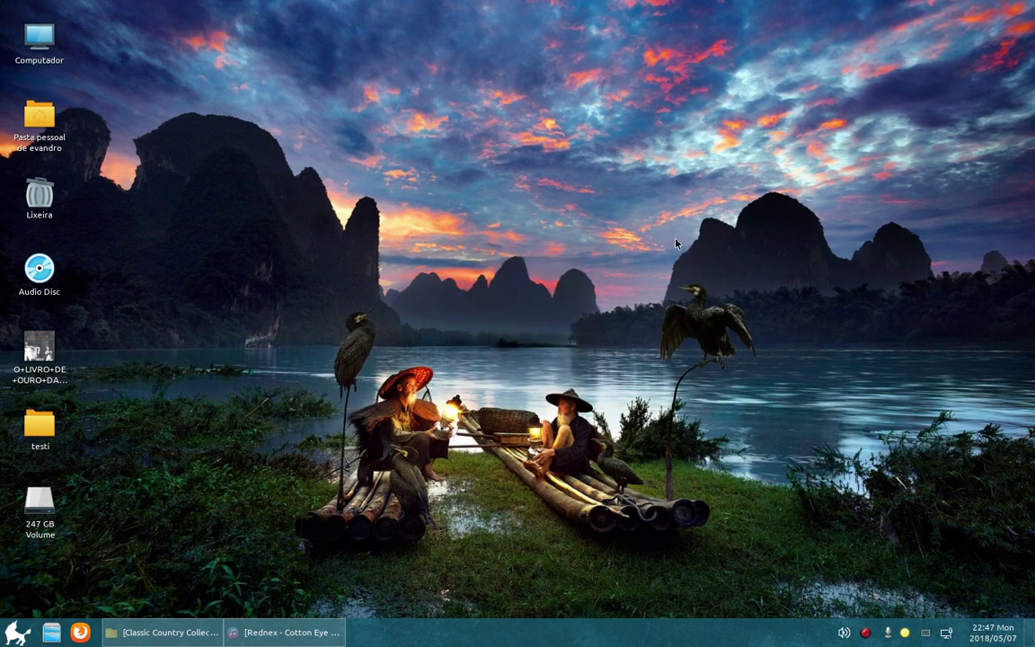
key(Num_Lock)
key(Num_Lock)
Step: Mute the system sound output and unmute it
middle_click(845, 634)
middle_click(845, 633)
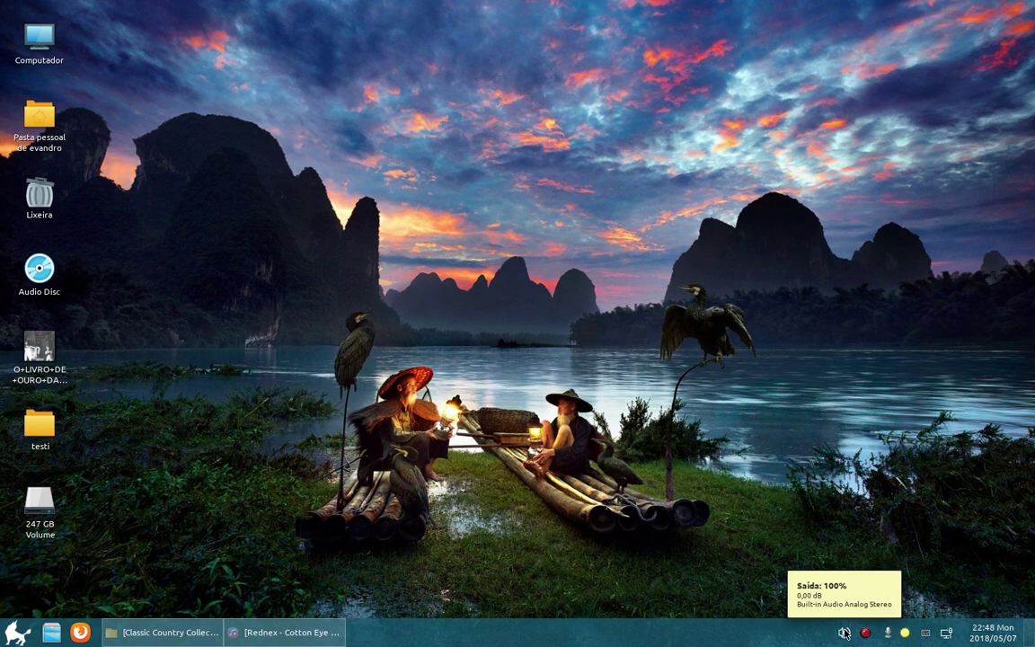
Step: Open the desktop trash, empty it with confirmation, and close its window
double_click(45, 206)
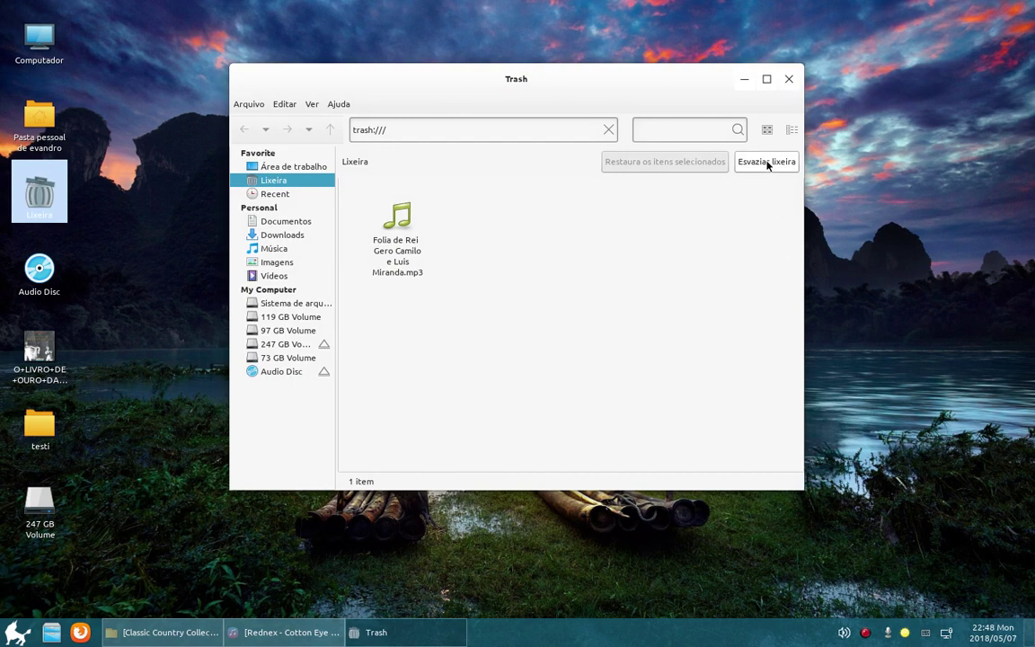
click(767, 162)
click(622, 353)
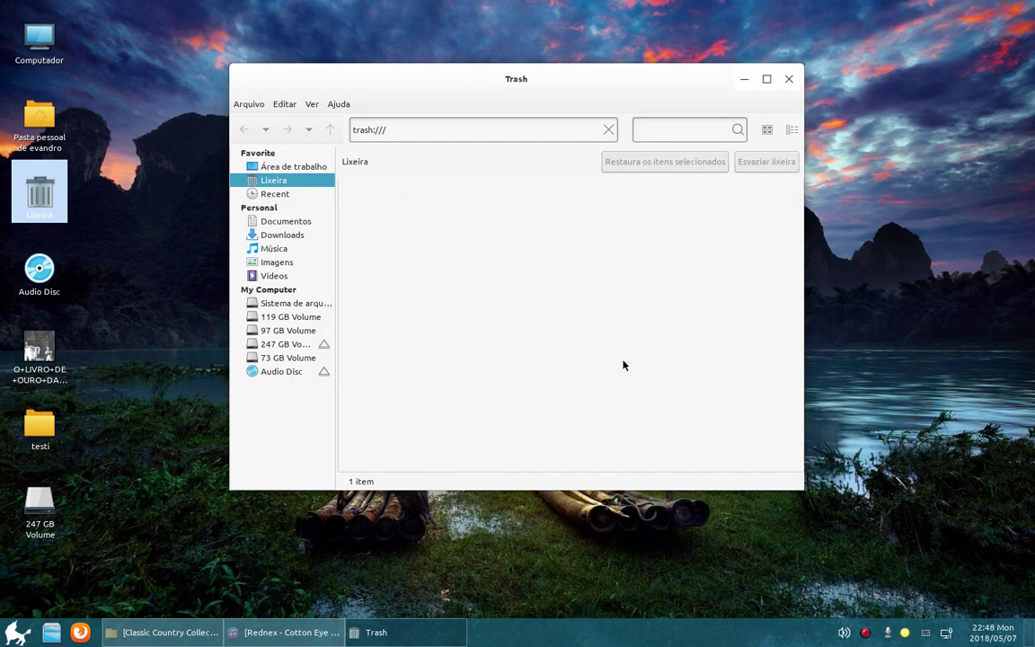
click(789, 79)
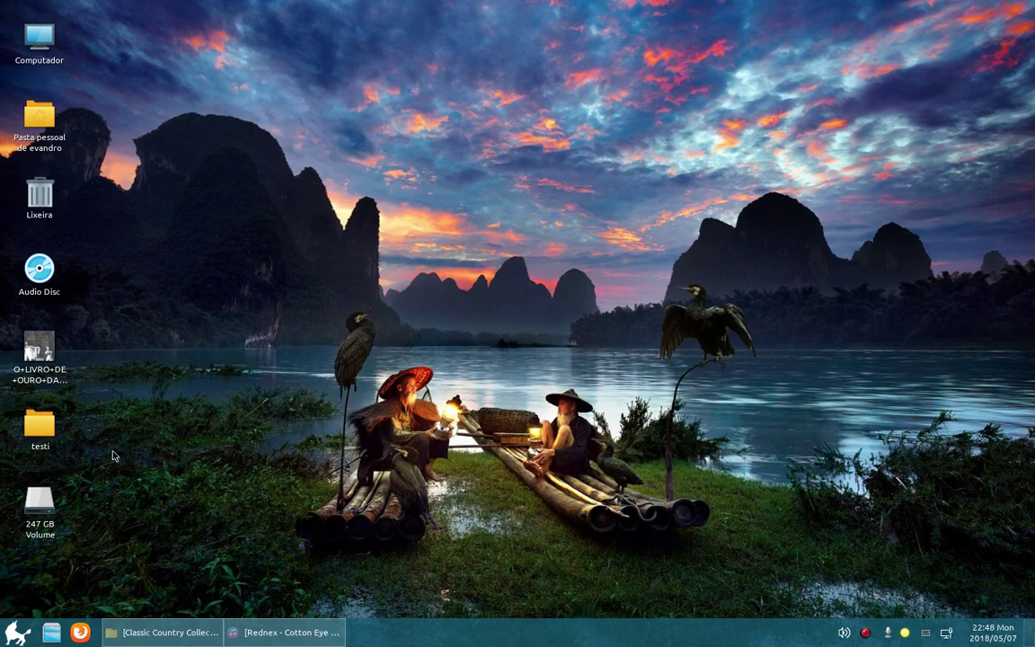
Step: Move the testi folder from the desktop into the trash
click(36, 440)
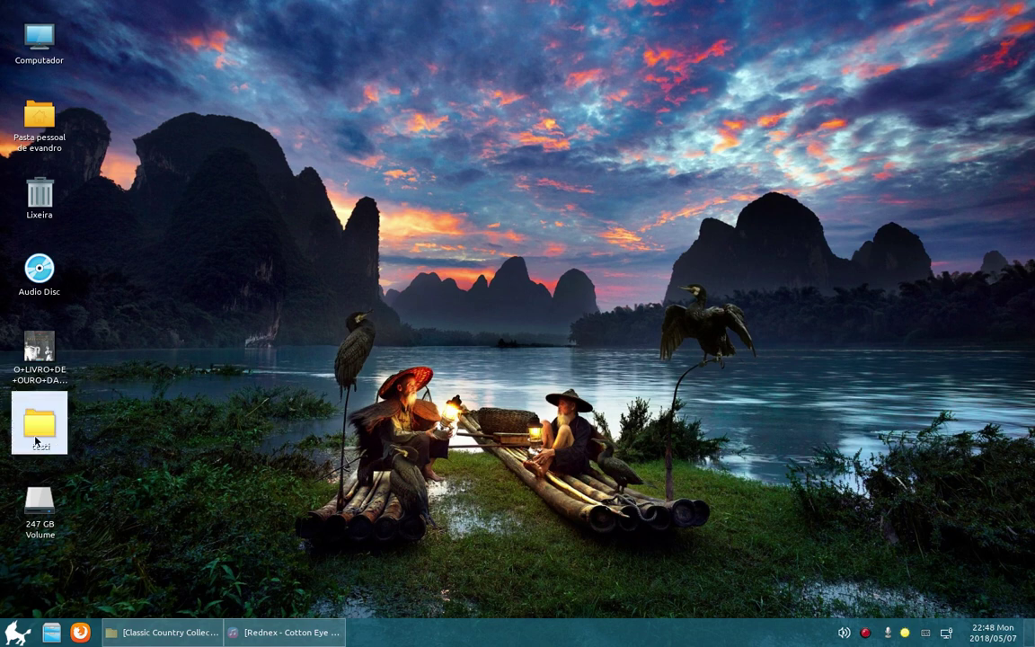
drag(36, 441, 45, 202)
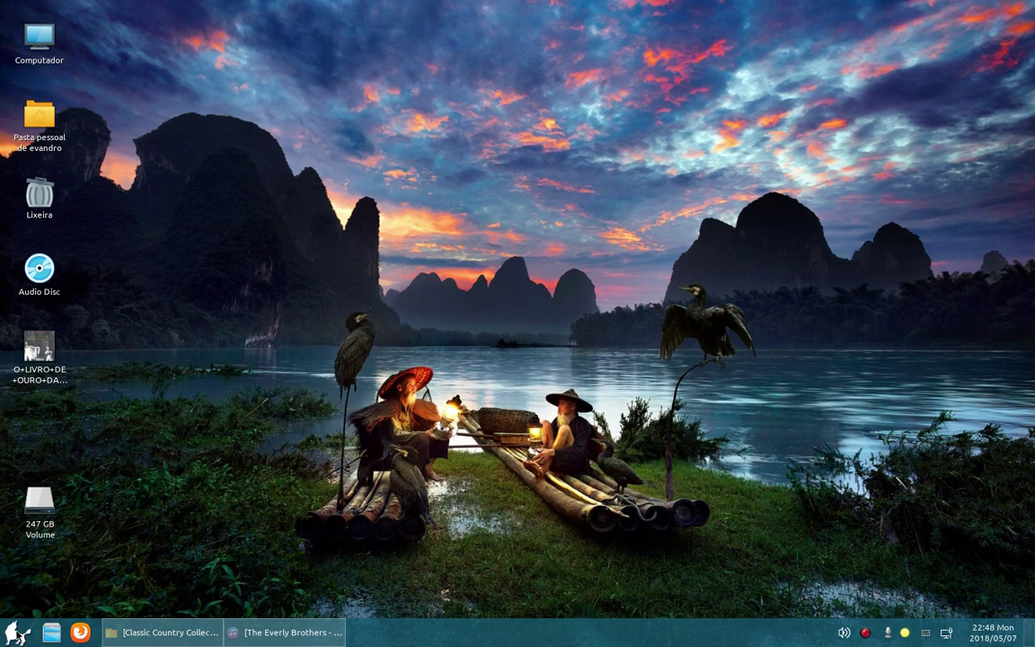
Step: Open the start menu and show its power options, then dismiss them without choosing one
click(17, 633)
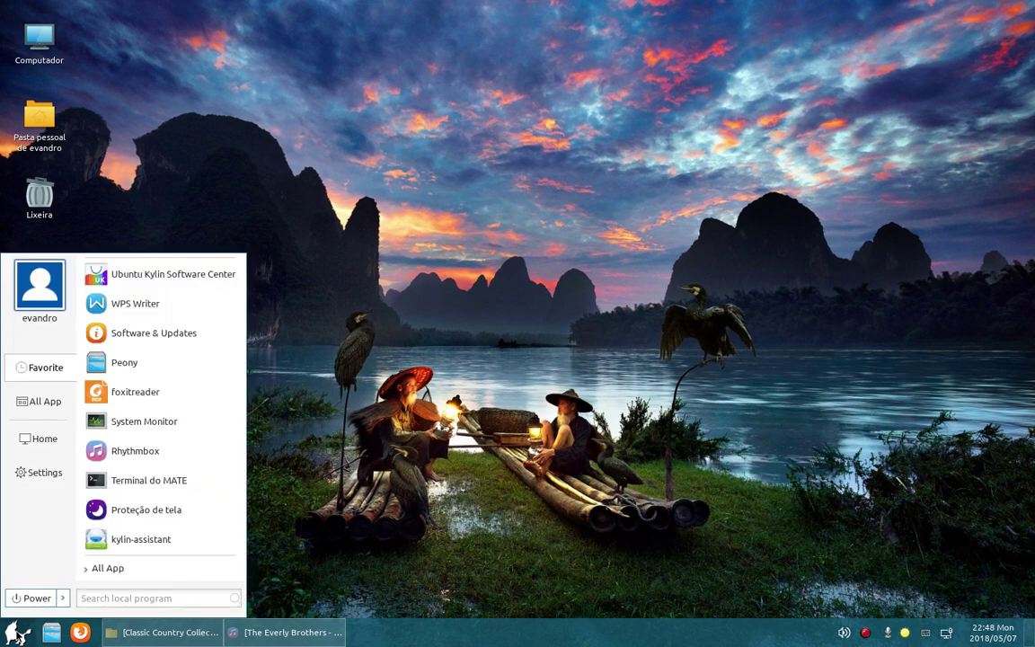
click(18, 634)
click(18, 633)
click(63, 597)
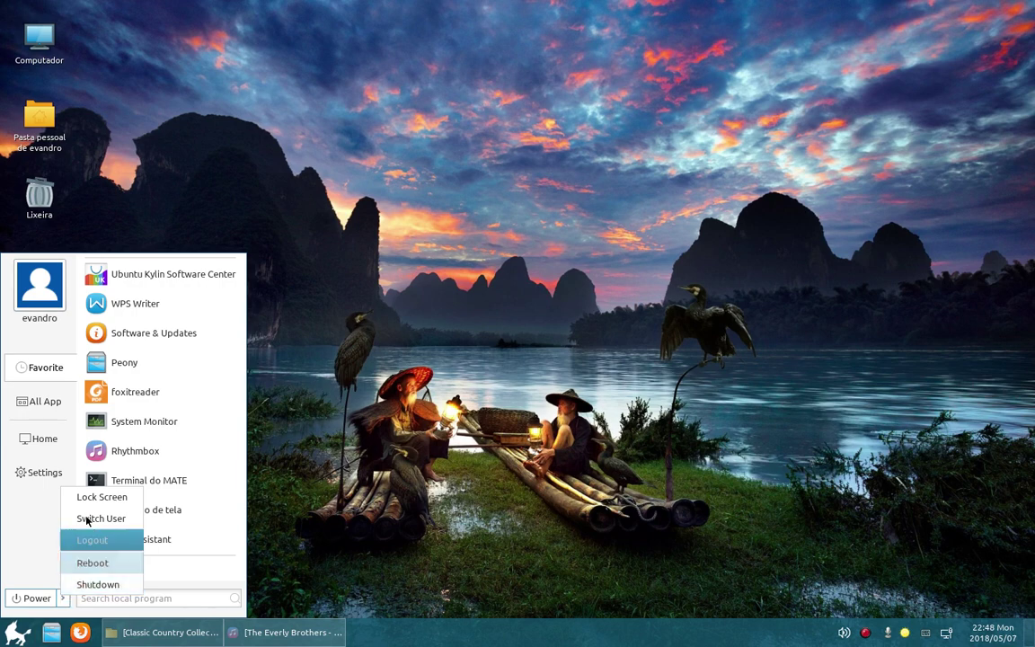
click(25, 543)
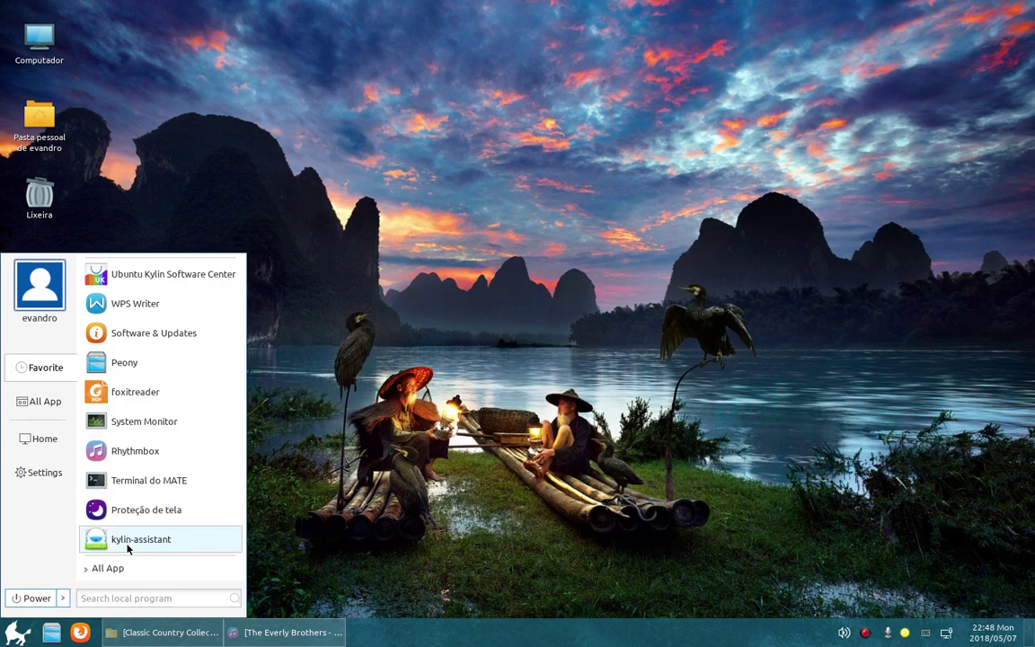
Step: Switch the start menu between the Favorite list and the full application list, ending on all applications
click(43, 400)
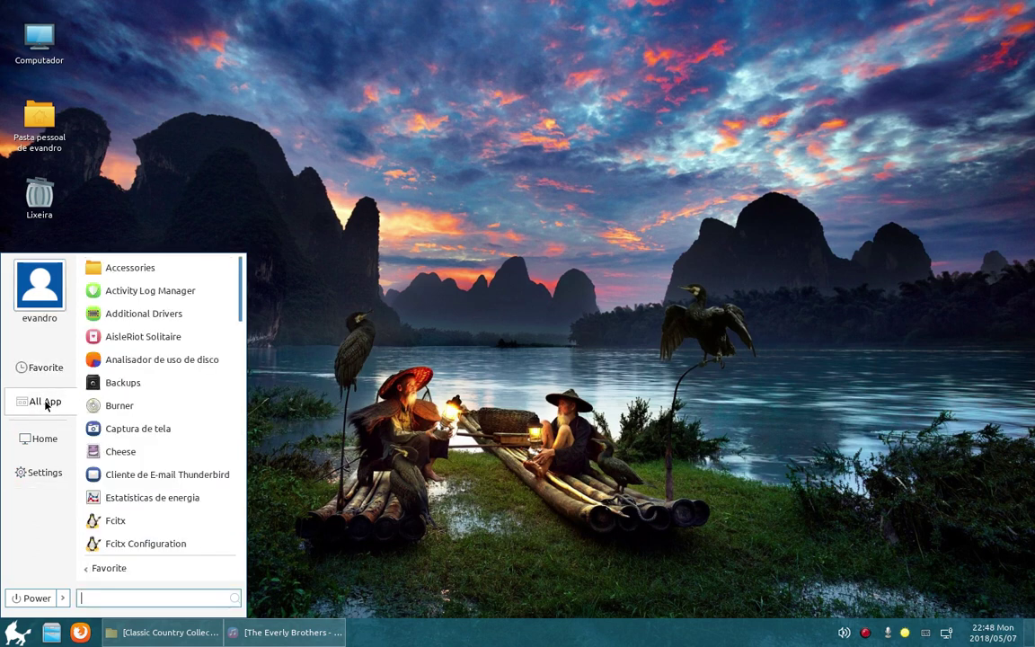
click(18, 367)
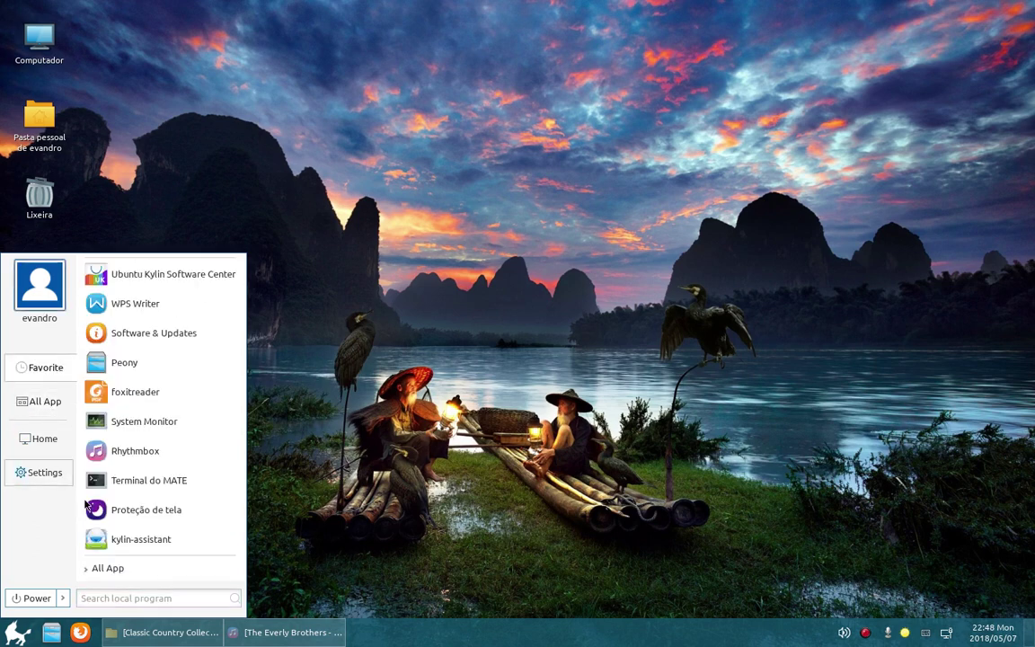
click(115, 571)
click(115, 572)
click(117, 569)
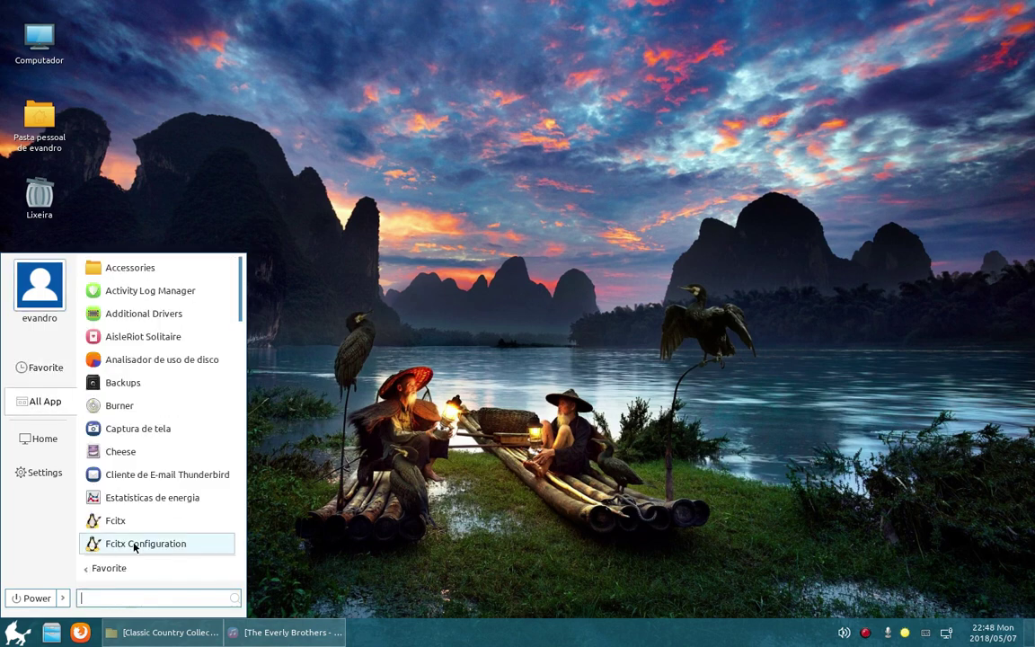
Step: Search the start menu's programs for "mo" and clear the search
text(mo)
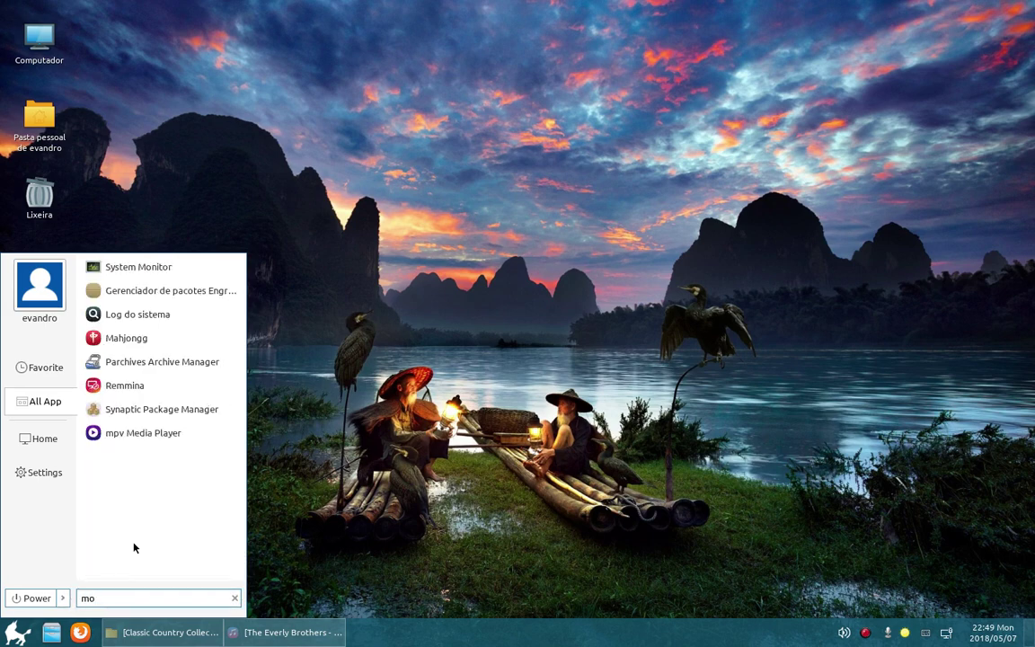
key(BackSpace)
key(BackSpace)
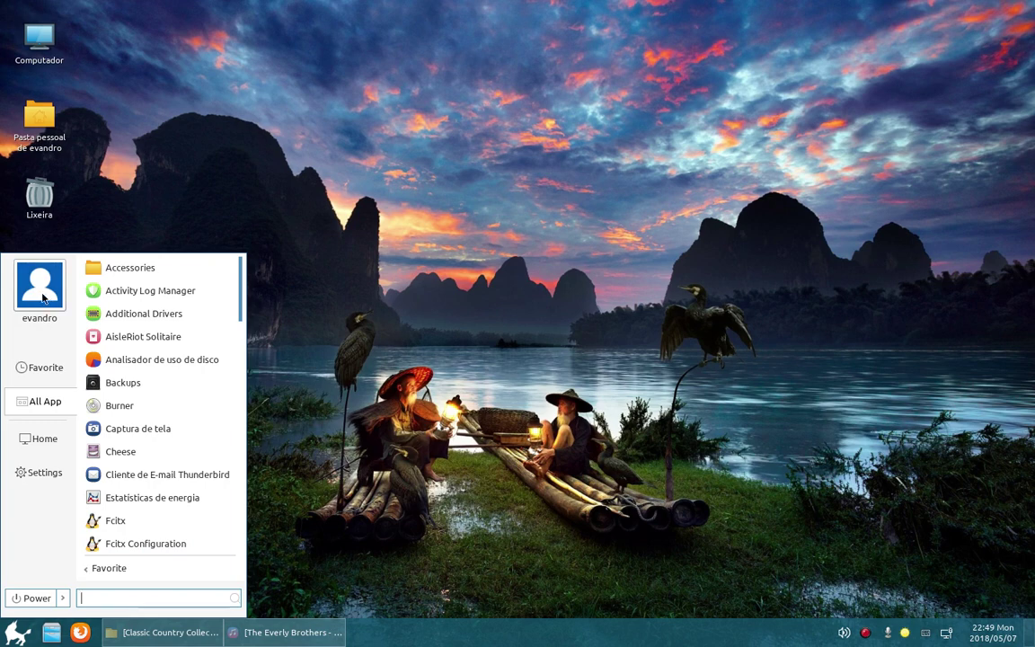
Step: Open the User Account settings from the start menu's profile picture, reveal the current account's options, and close the window
click(41, 286)
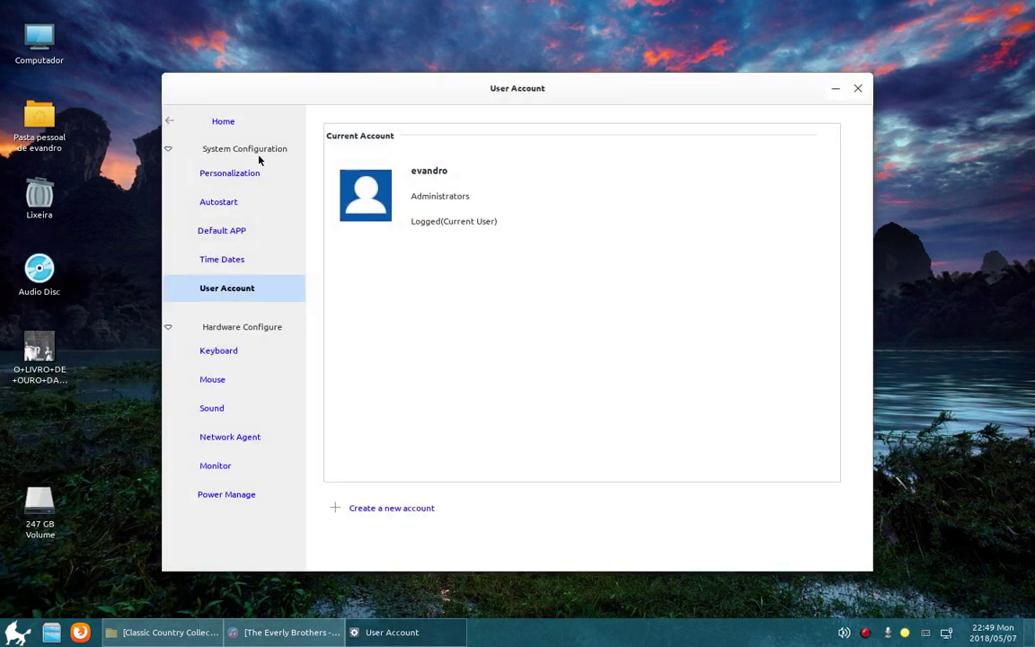
mouse_move(381, 195)
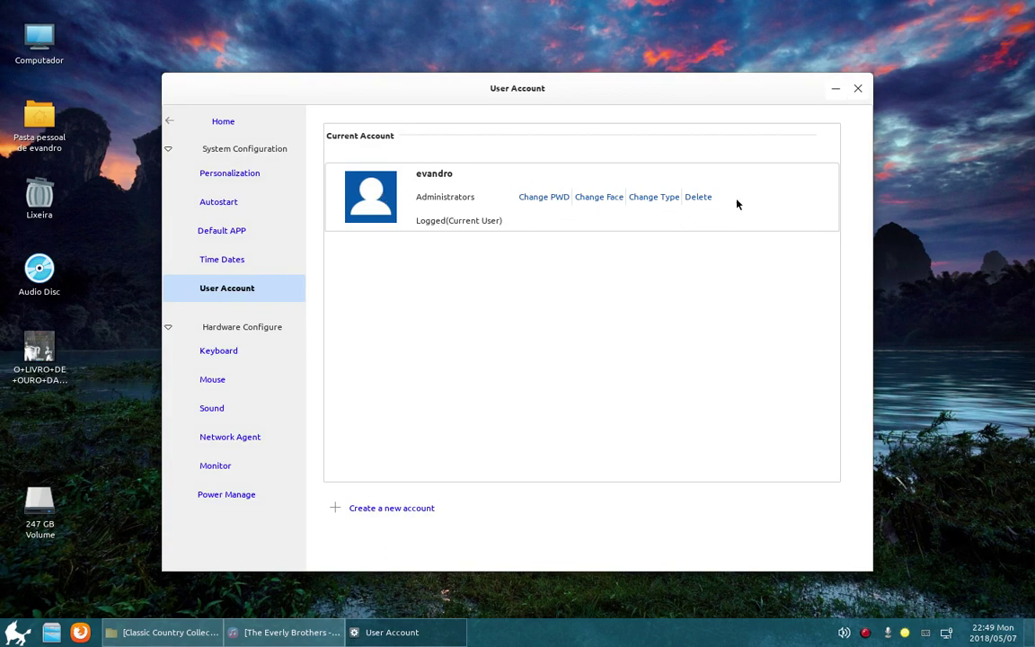
click(857, 88)
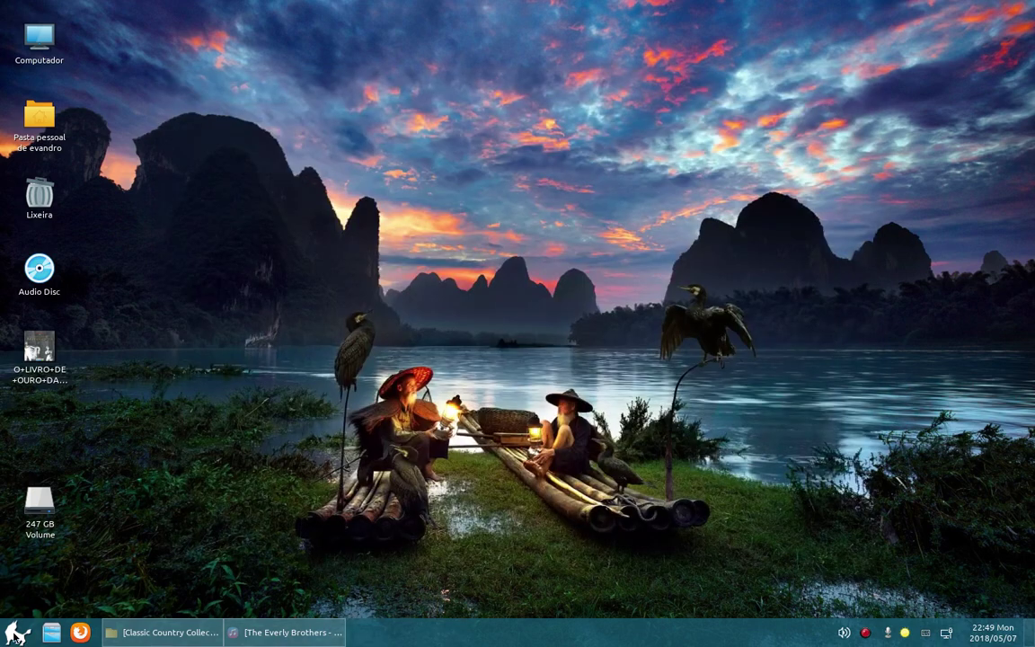
Step: Open the home folder from the start menu and close its window
key(super)
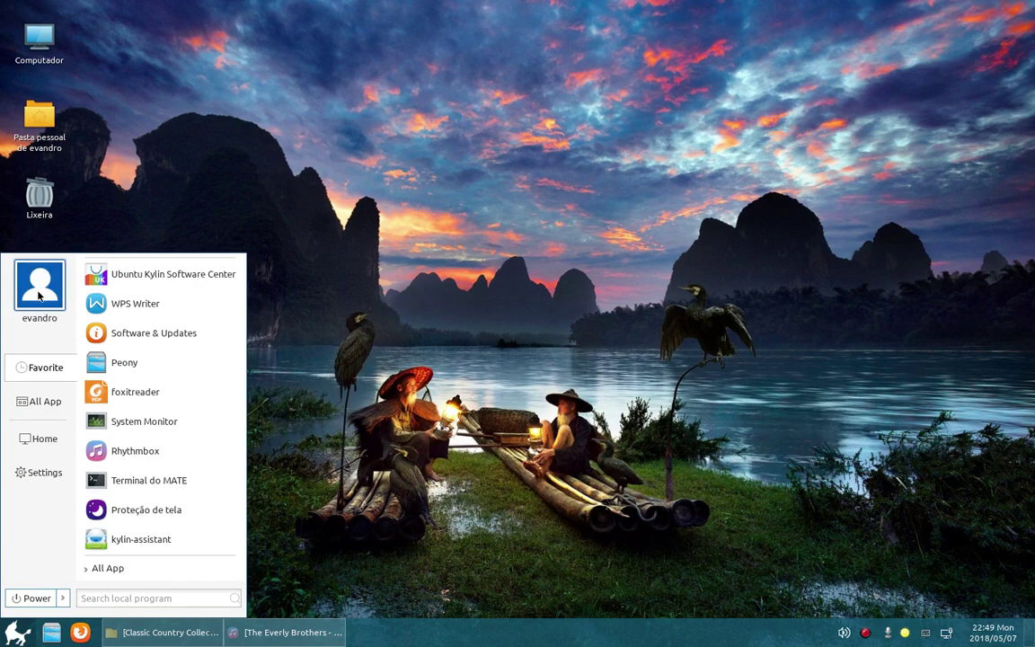
click(45, 439)
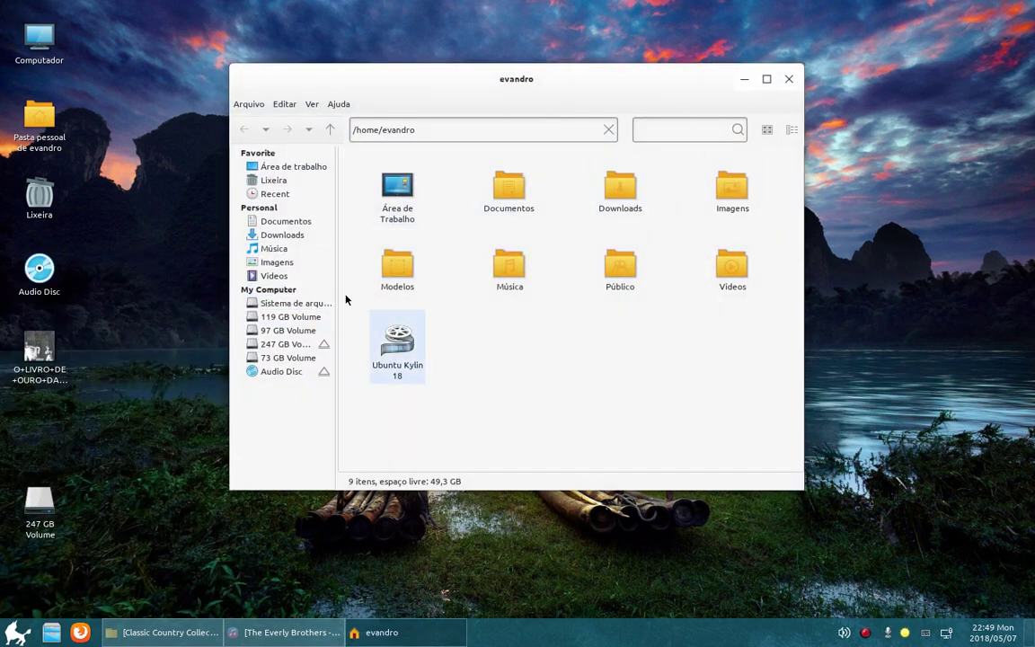
click(789, 79)
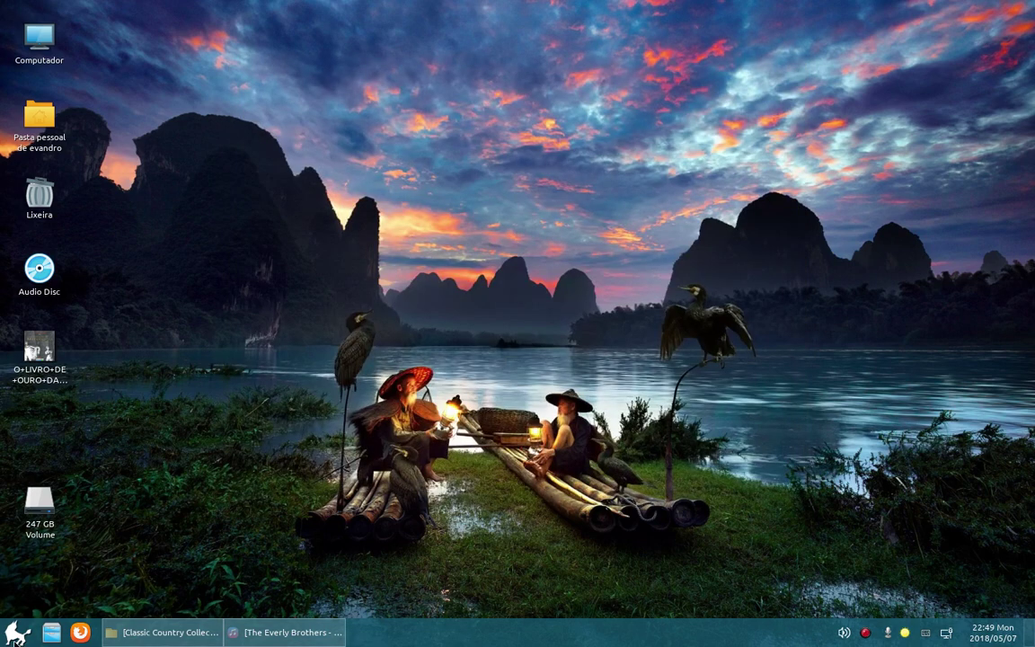
Step: Launch AisleRiot Solitaire from the start menu's full application list and close the game
key(super)
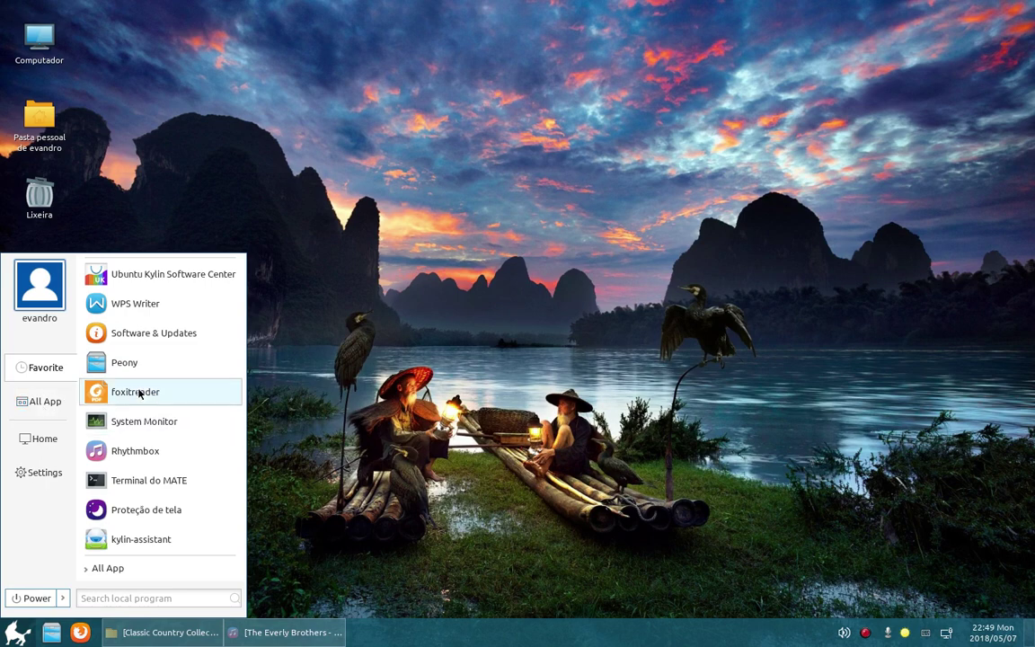
click(63, 403)
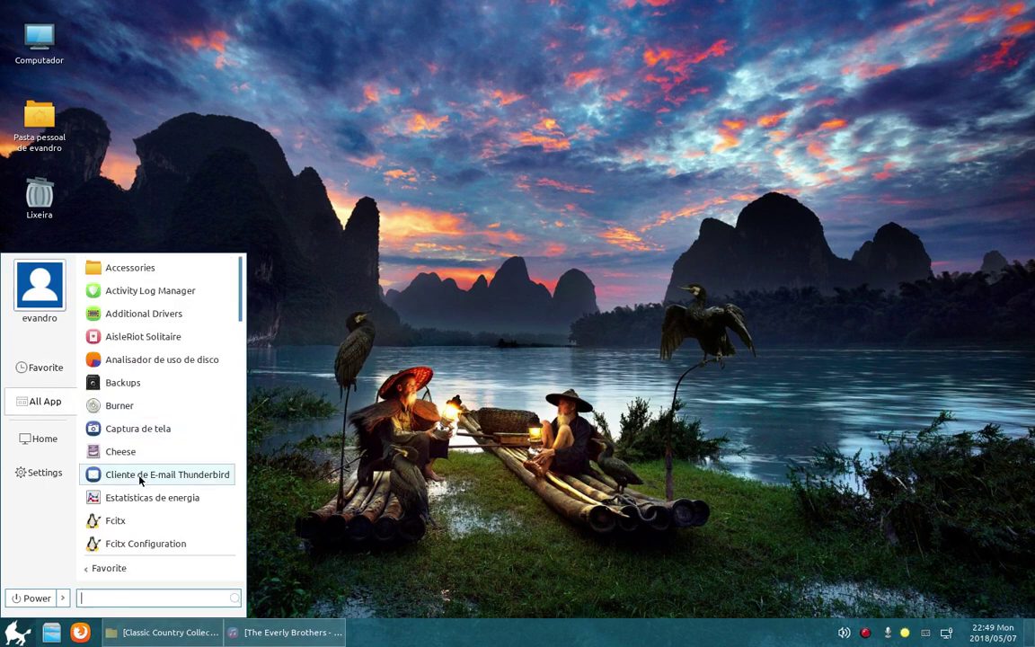
click(142, 270)
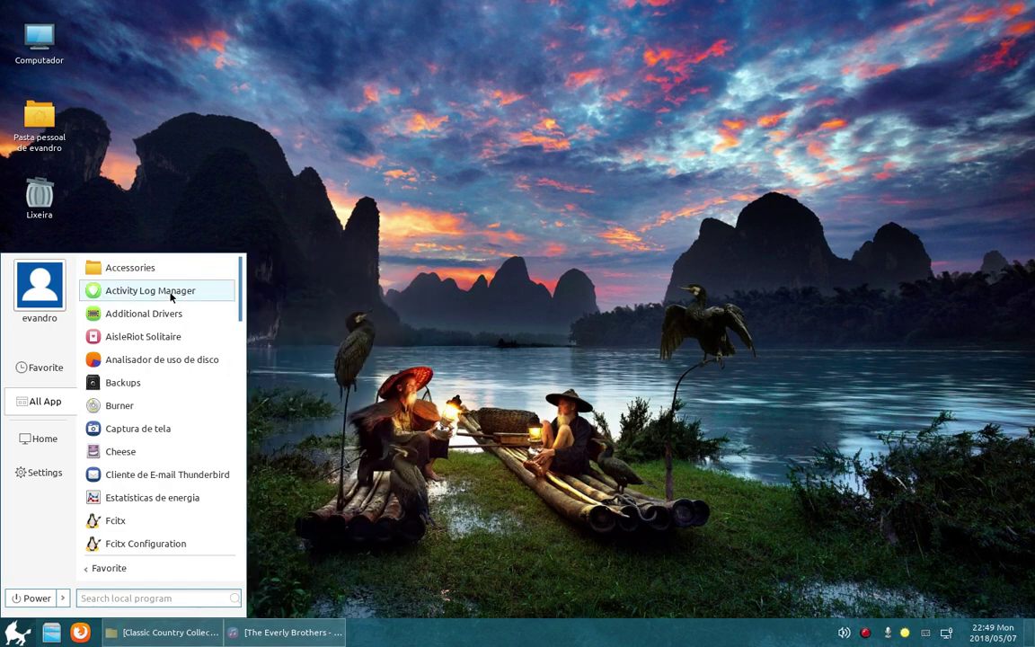
click(163, 346)
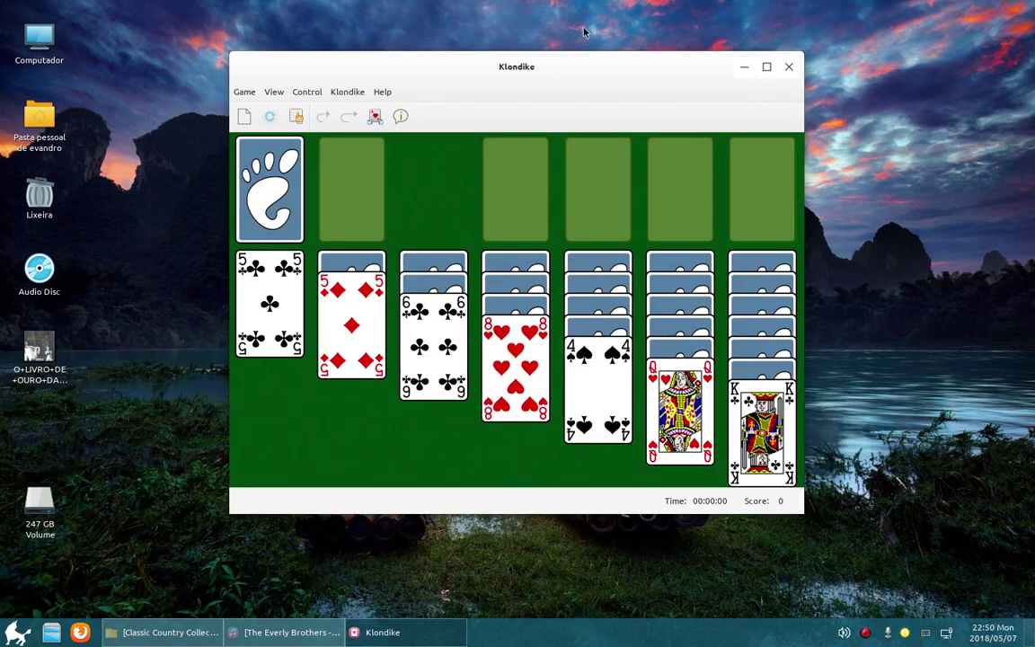
click(788, 68)
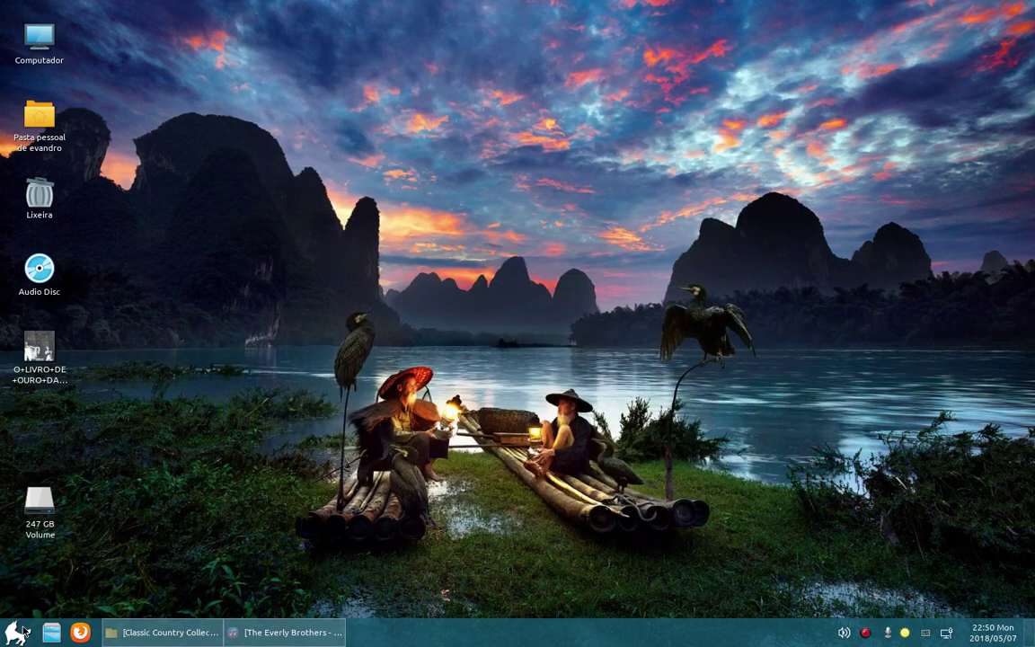
Step: Browse the start menu's full application list, examining the installed programs from Accessories down to Minas
key(super)
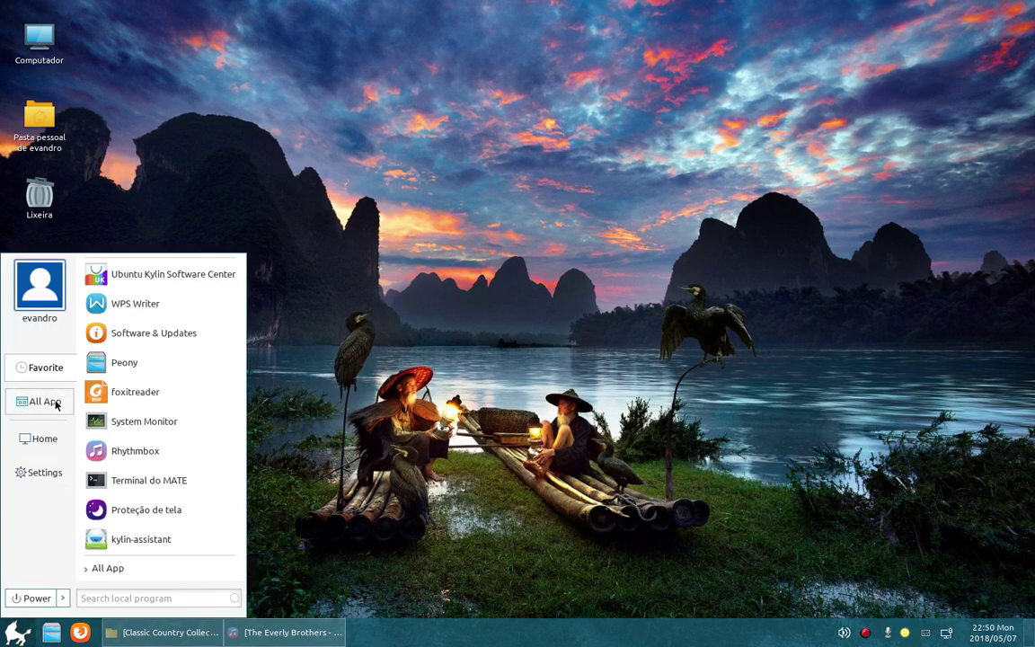
click(50, 402)
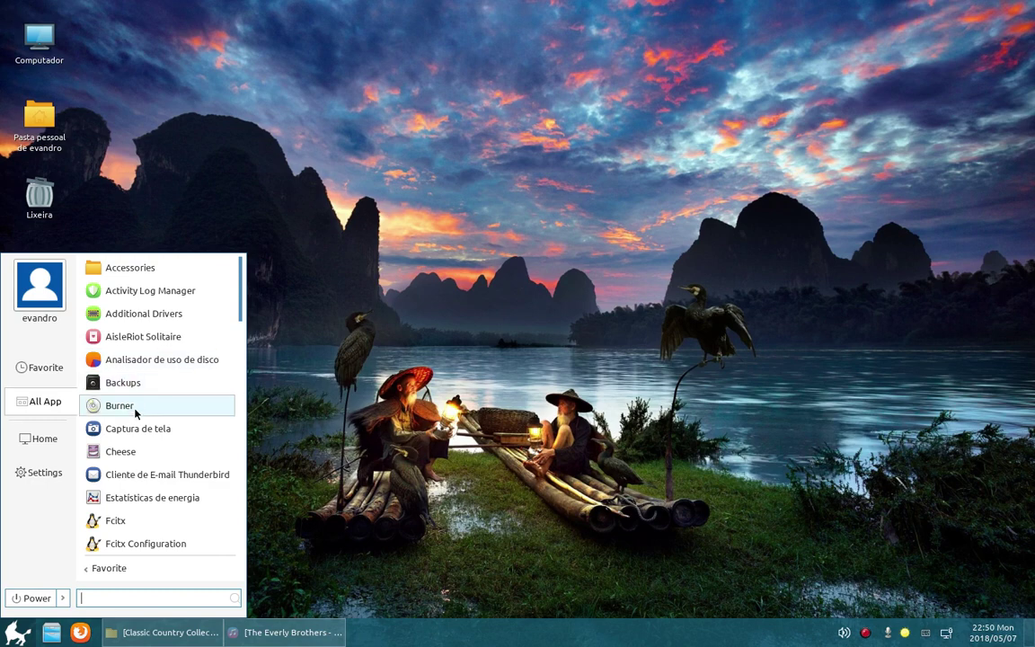
scroll(151, 433, down, 3)
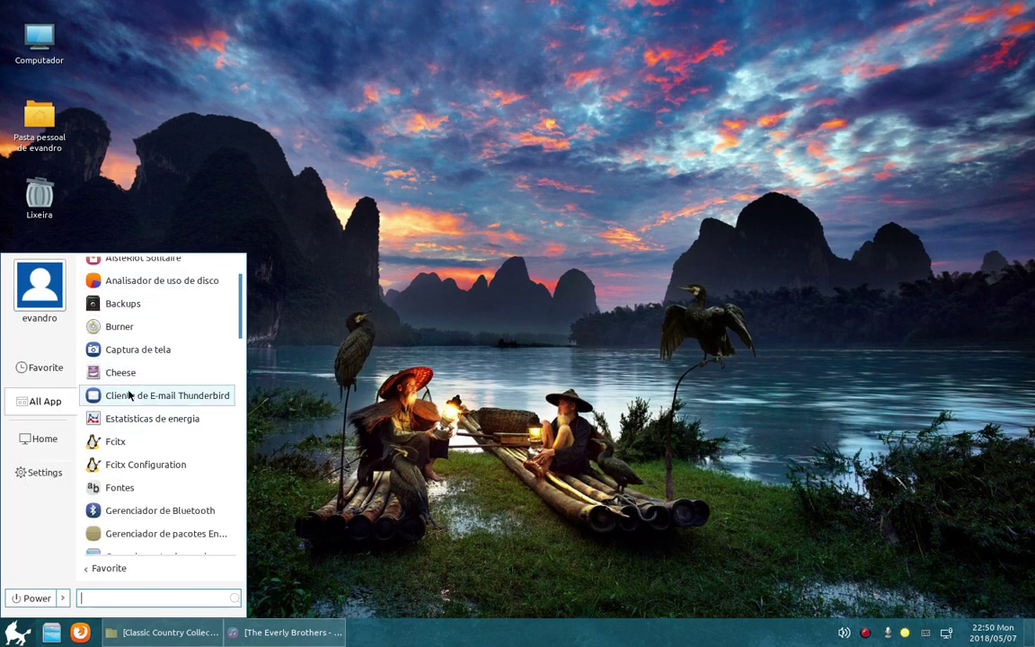
scroll(153, 400, down, 2)
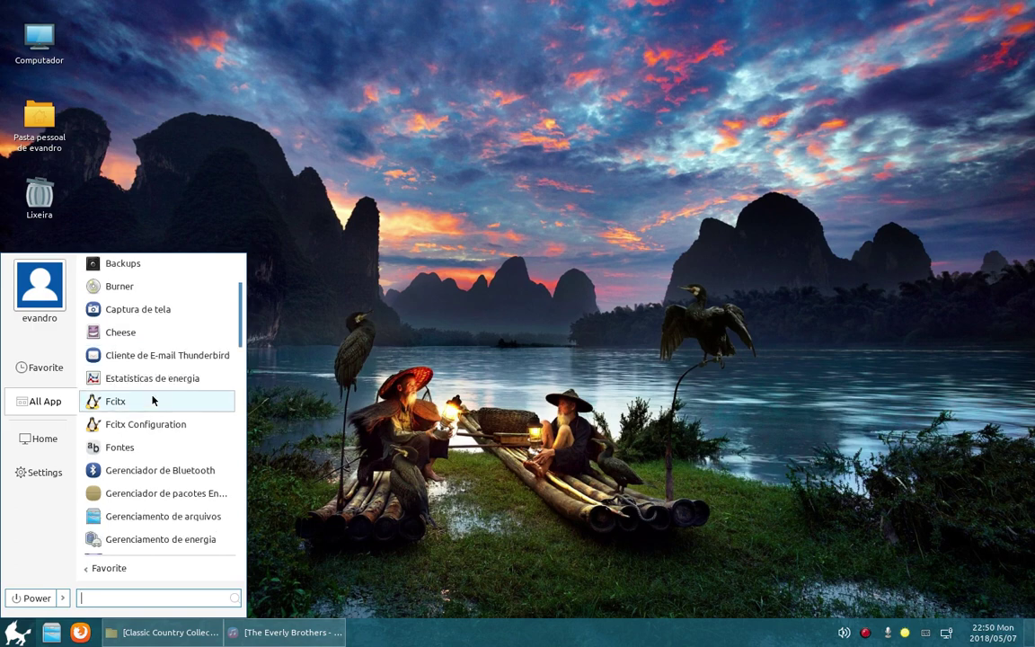
scroll(139, 342, down, 2)
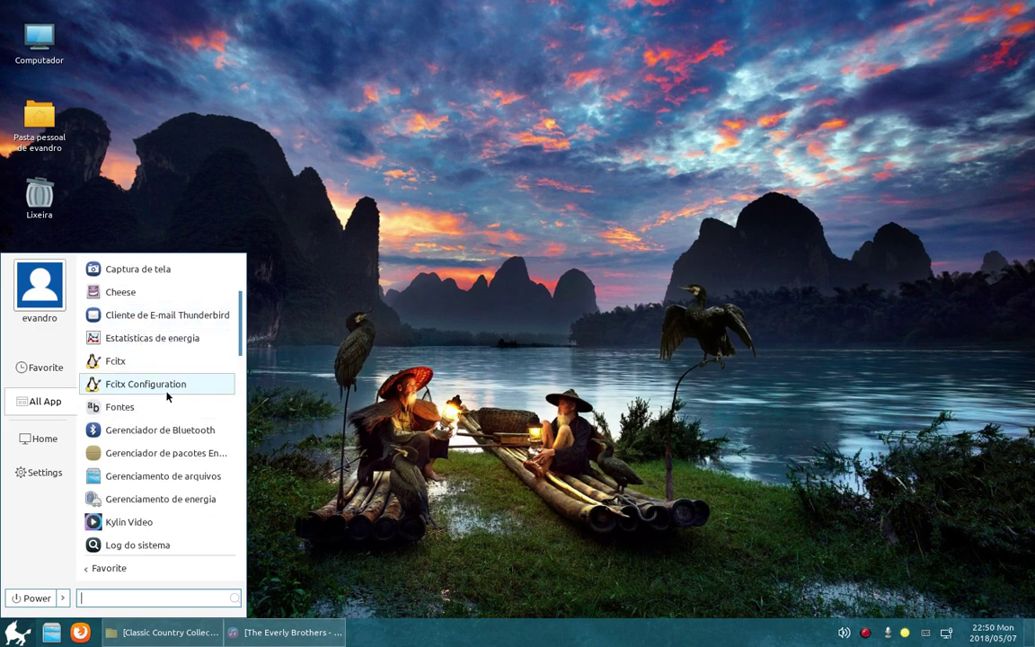
scroll(151, 388, up, 3)
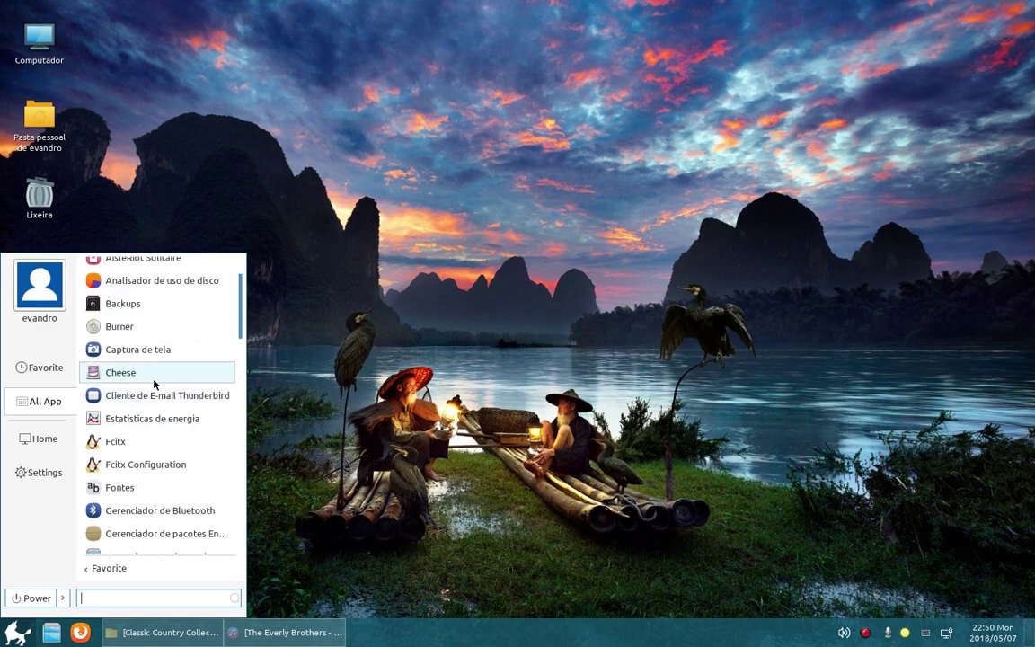
scroll(154, 384, down, 2)
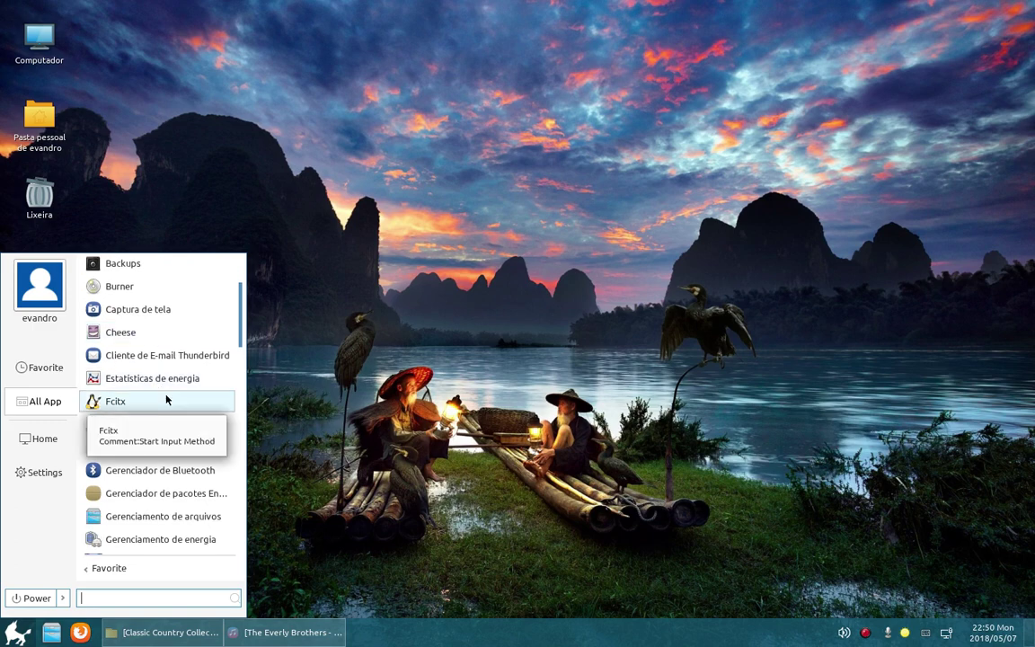
scroll(176, 381, down, 2)
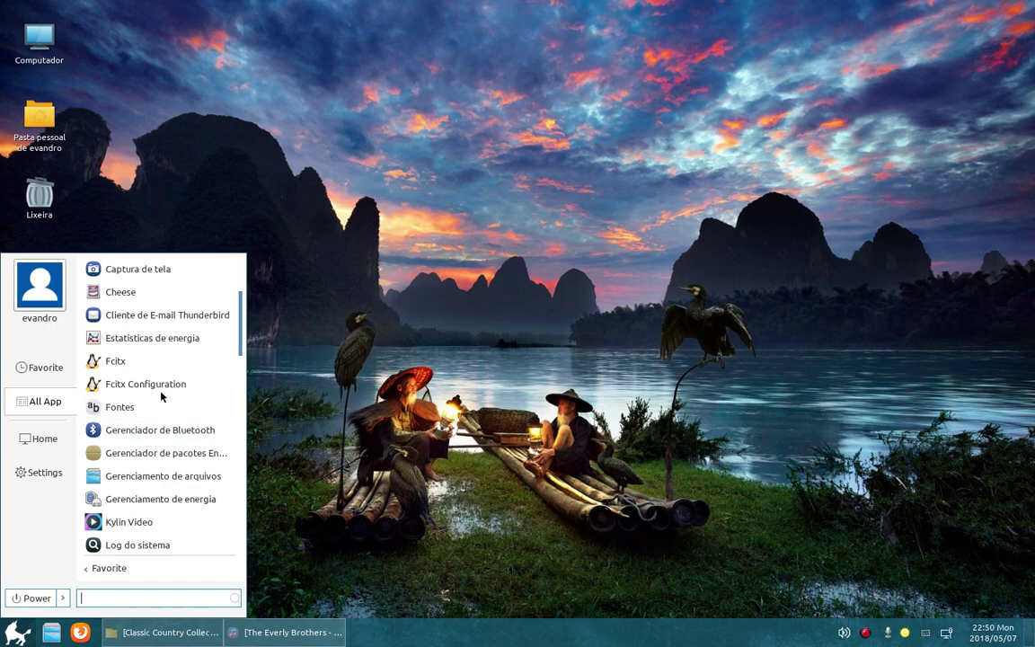
scroll(162, 396, down, 3)
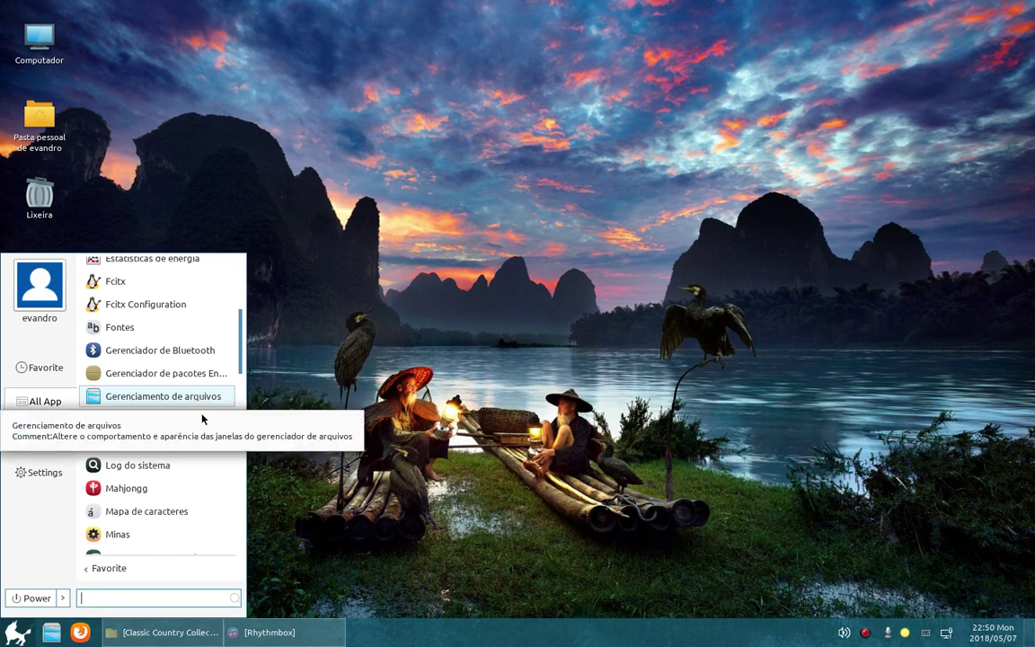
Step: Restore the Classic Country Collection folder window, clear its file selection, and view the About Peony information, highlighting the Peony authors credit
click(169, 633)
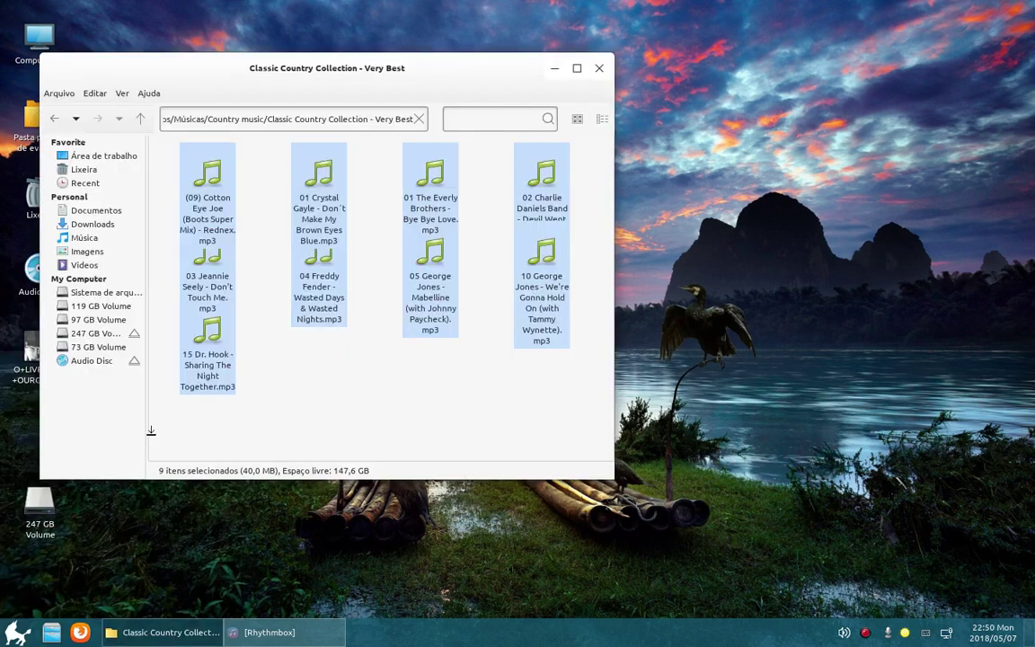
click(382, 368)
click(151, 93)
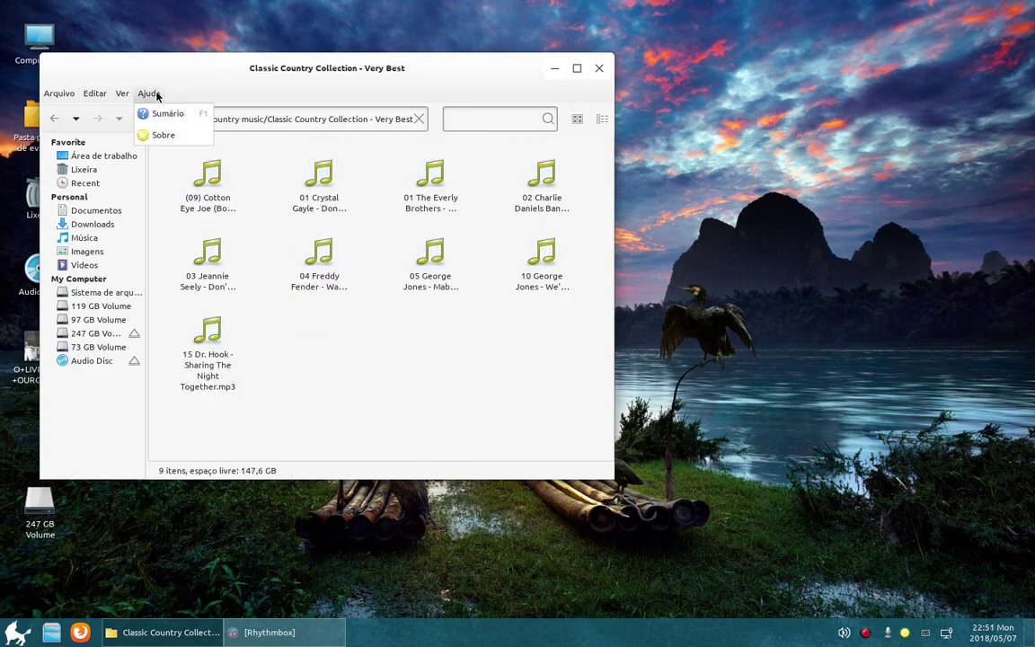
click(160, 134)
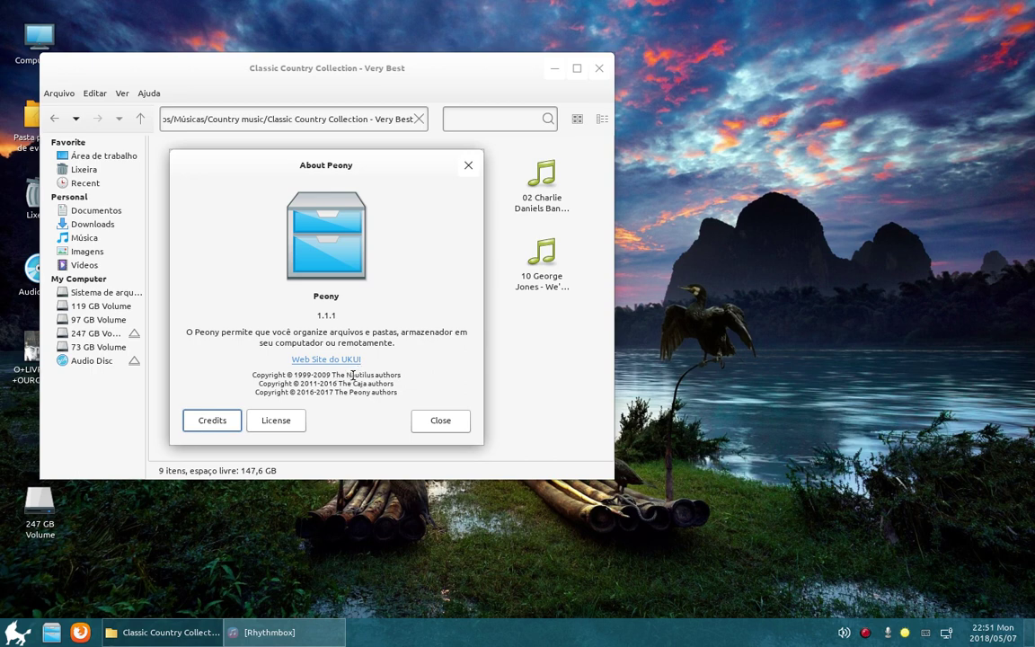
drag(336, 392, 410, 391)
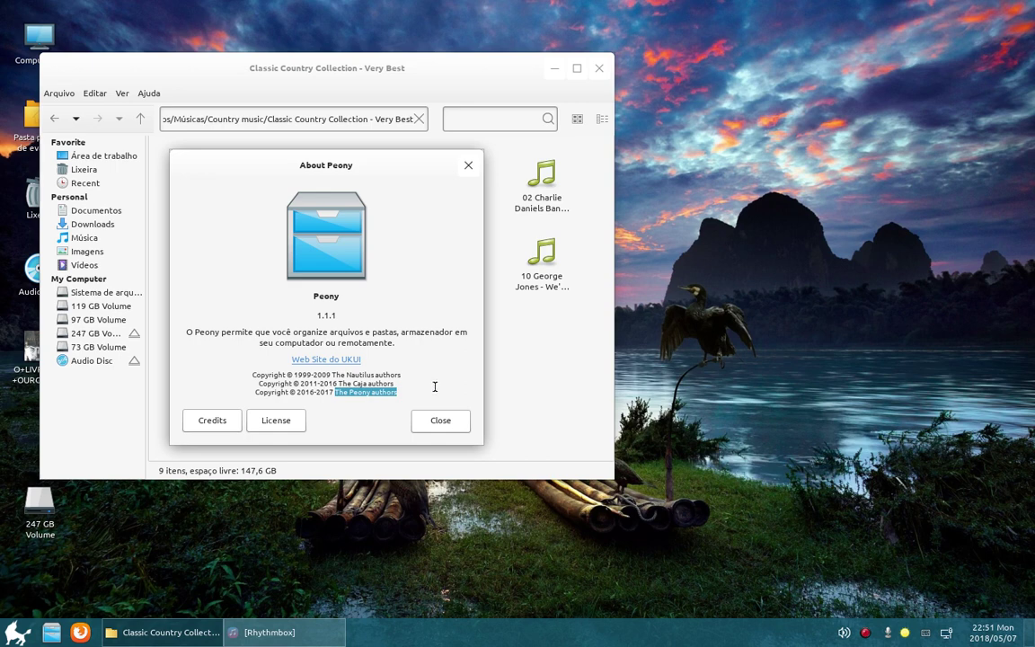
click(435, 384)
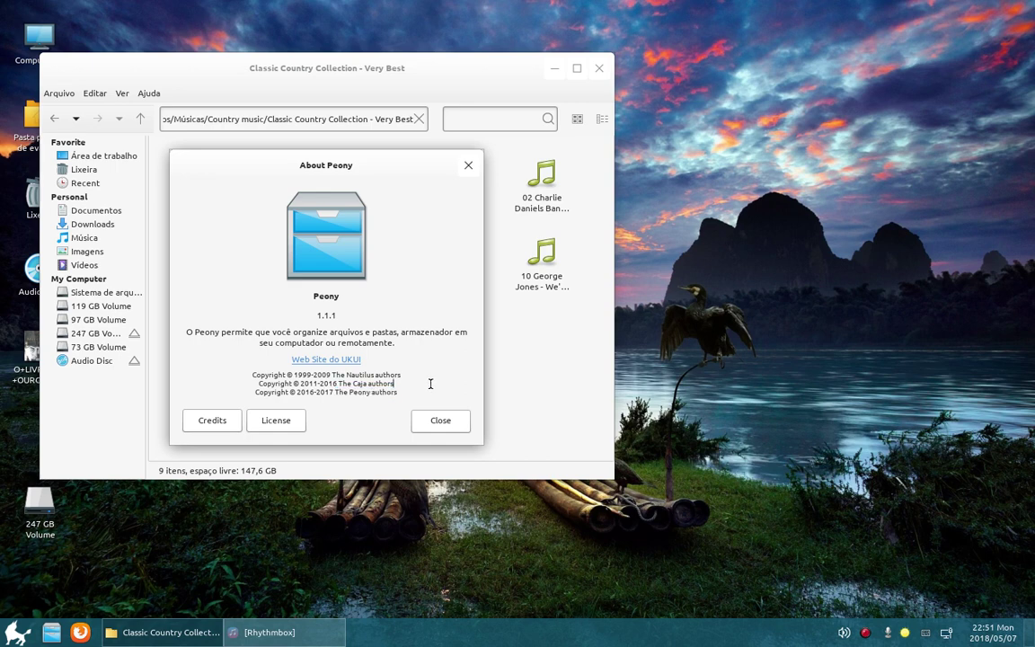
Step: Close the About Peony dialog and show the Classic Country Collection folder in list view and back in icon view
click(439, 421)
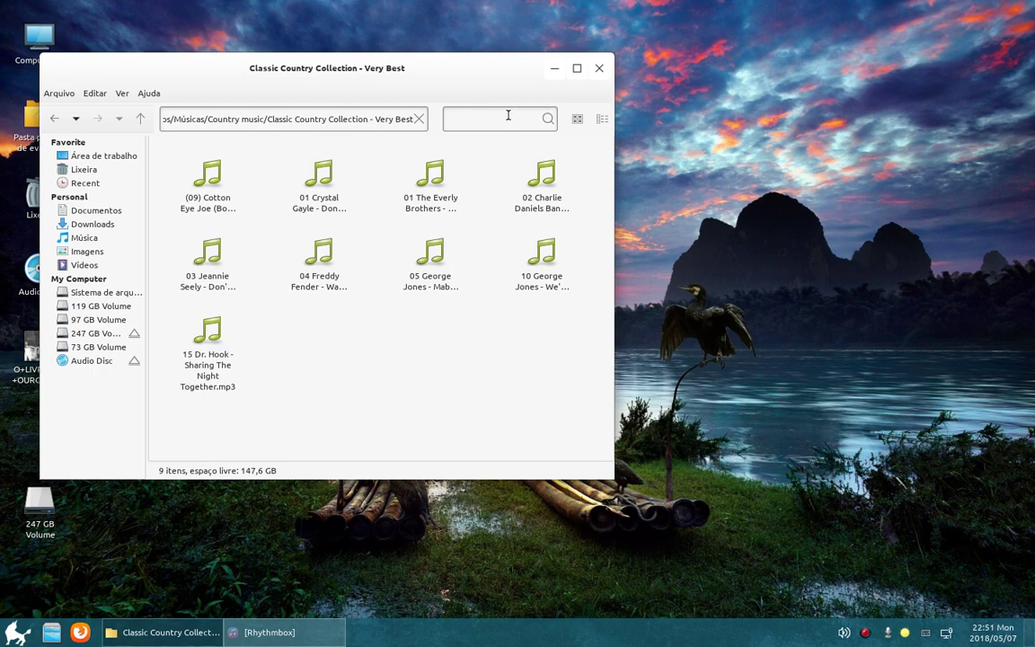
mouse_move(210, 181)
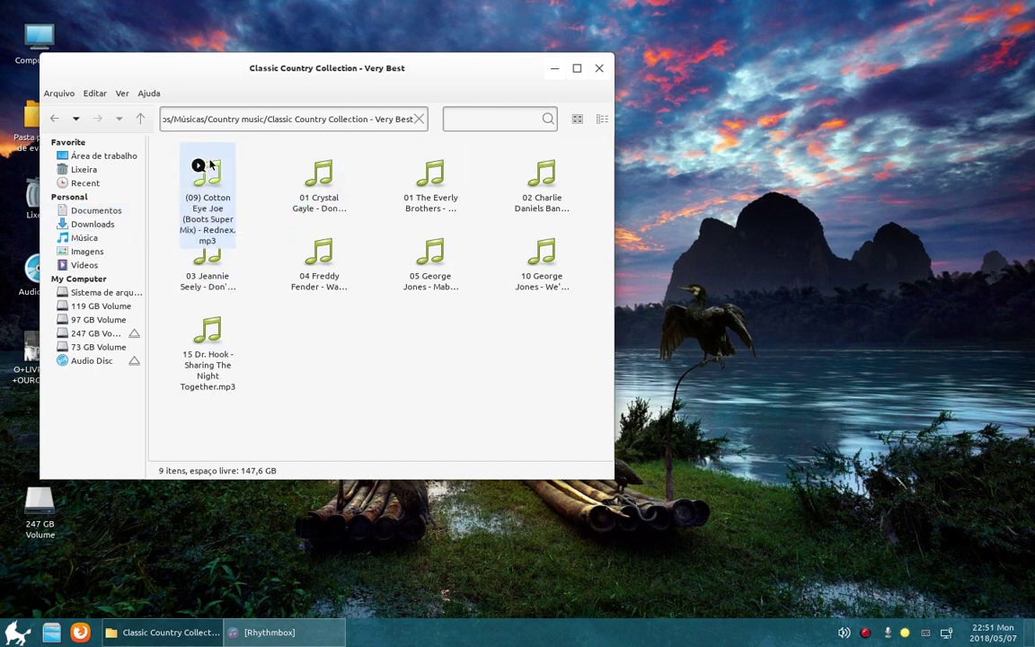
mouse_move(311, 264)
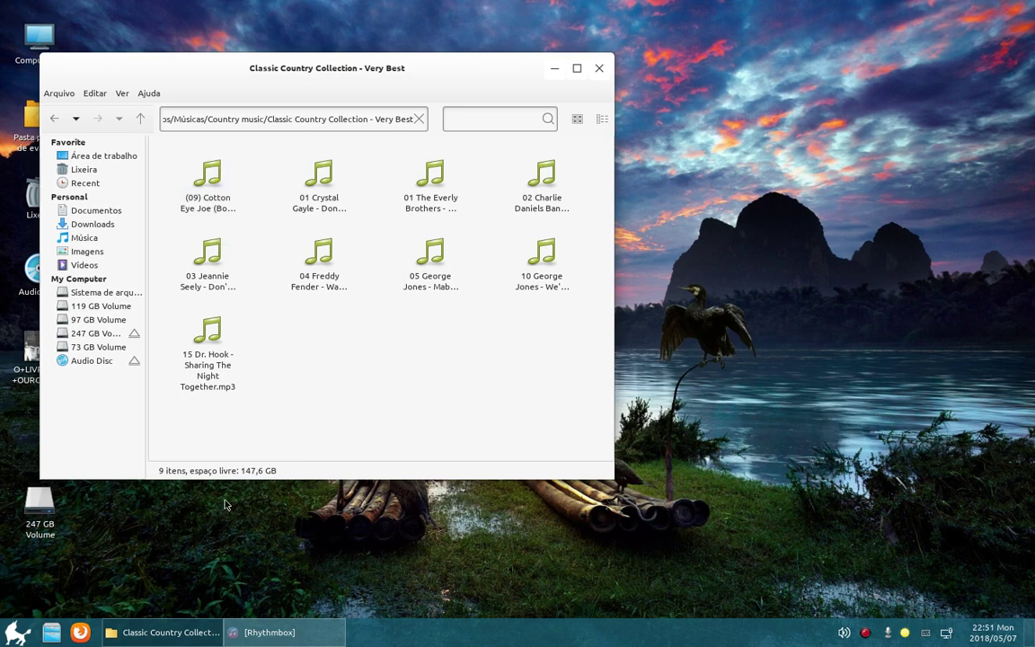
mouse_move(203, 338)
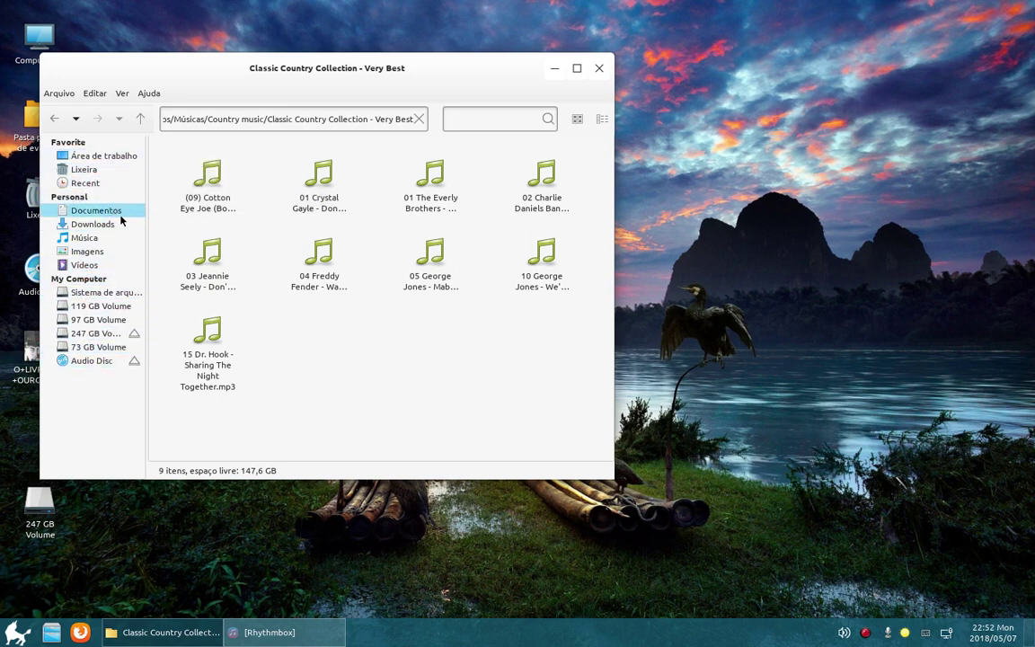
click(600, 118)
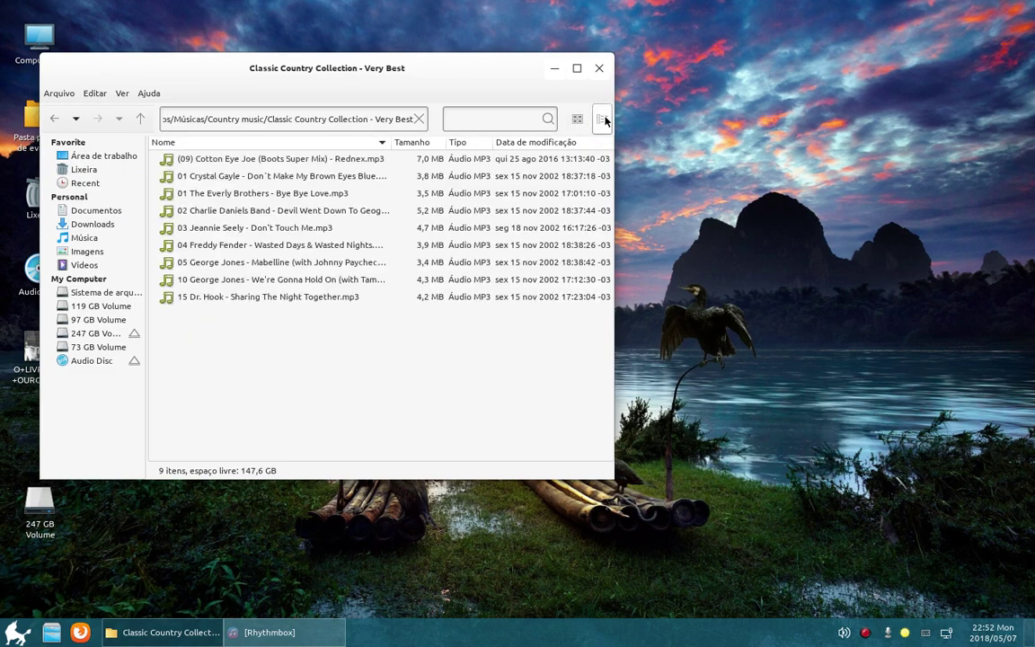
click(577, 118)
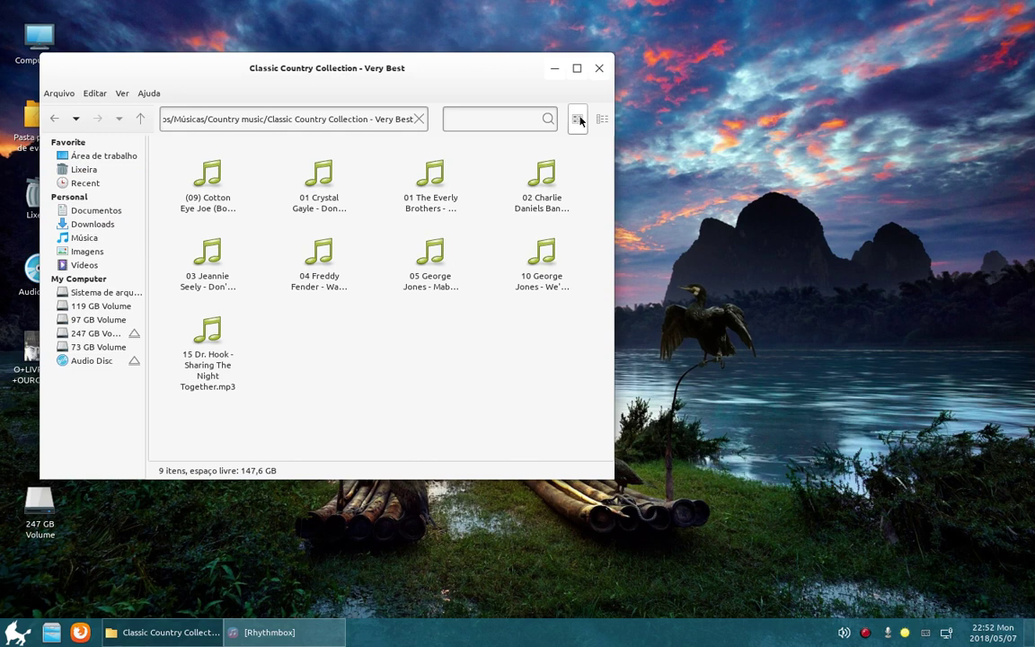
Step: Highlight part of the folder path and examine the file manager's editing and view commands
click(495, 121)
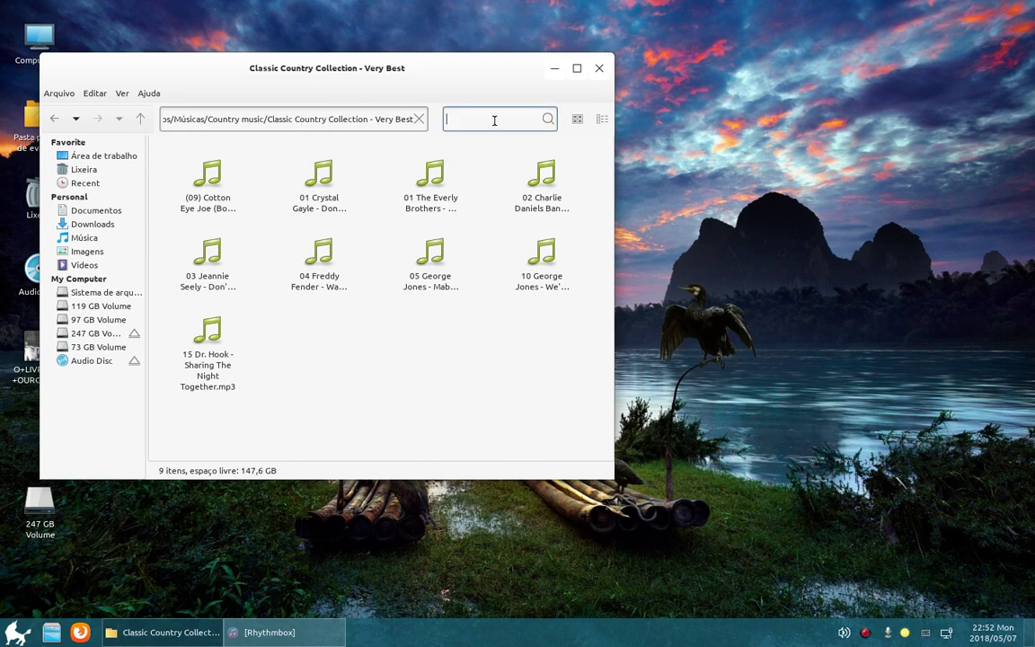
click(226, 118)
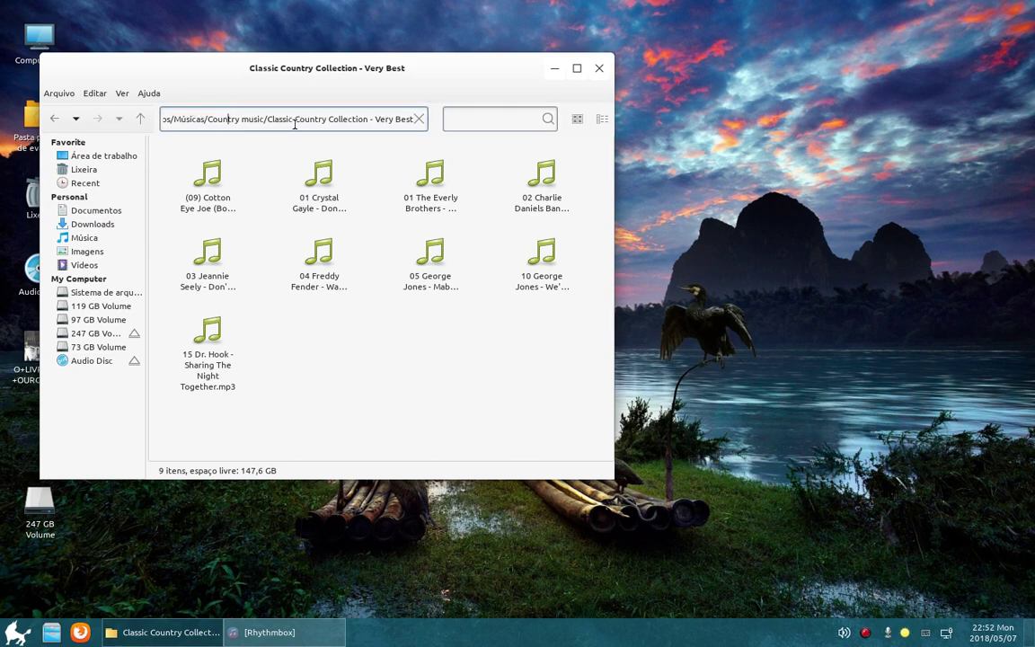
drag(294, 119, 214, 115)
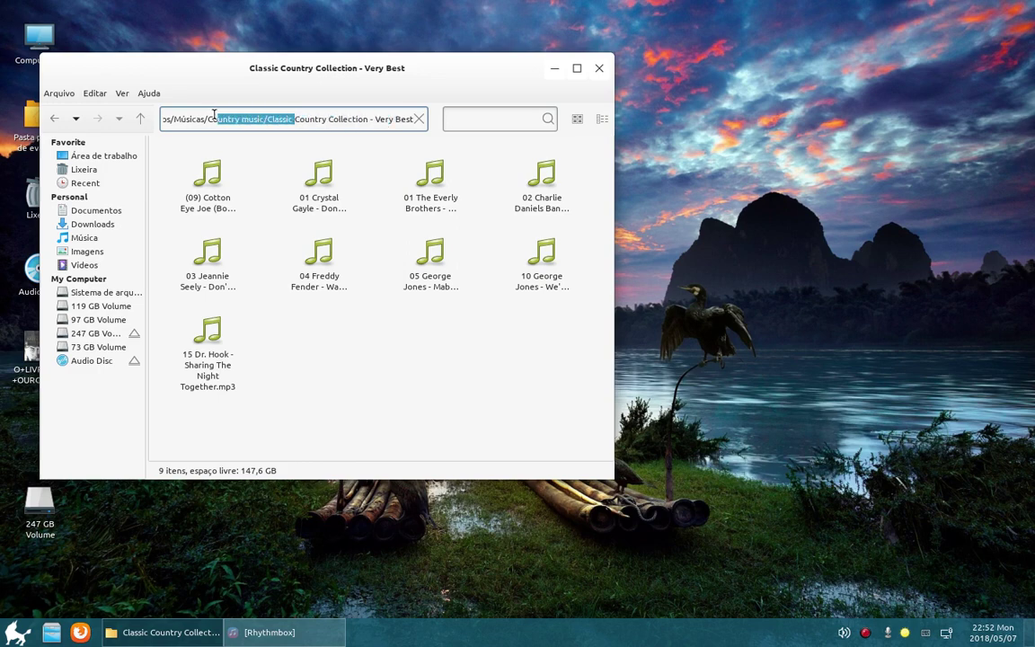
click(58, 93)
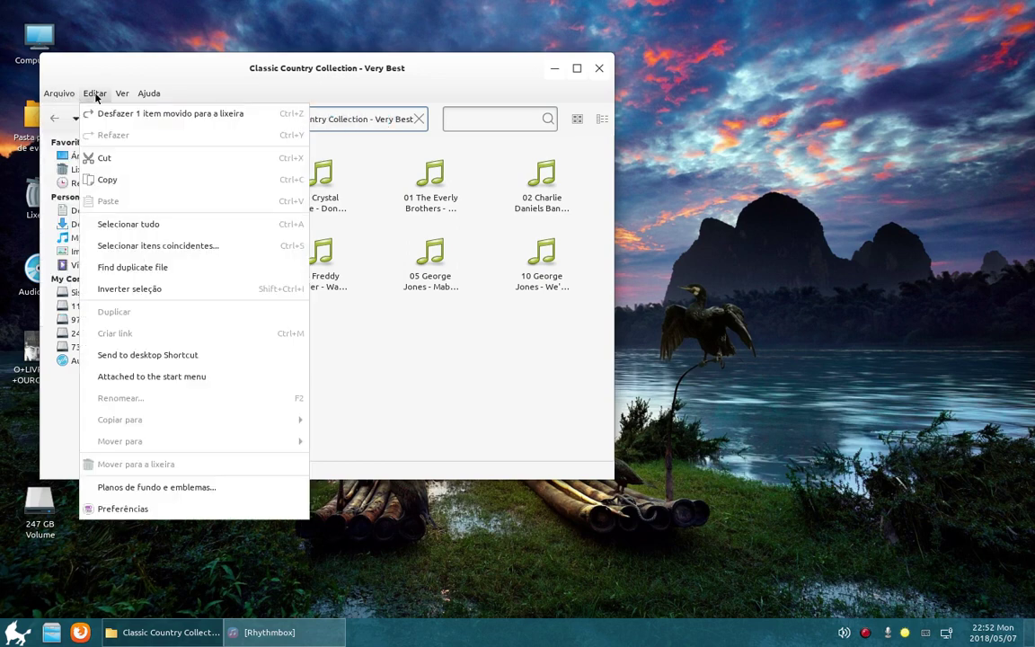
click(94, 93)
click(122, 92)
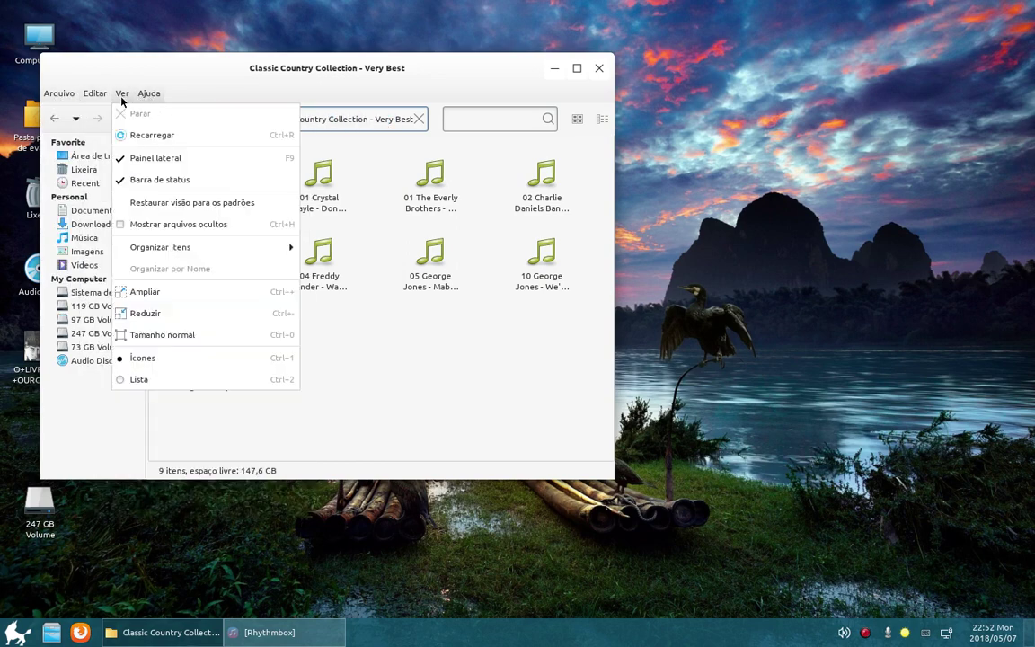
mouse_move(93, 101)
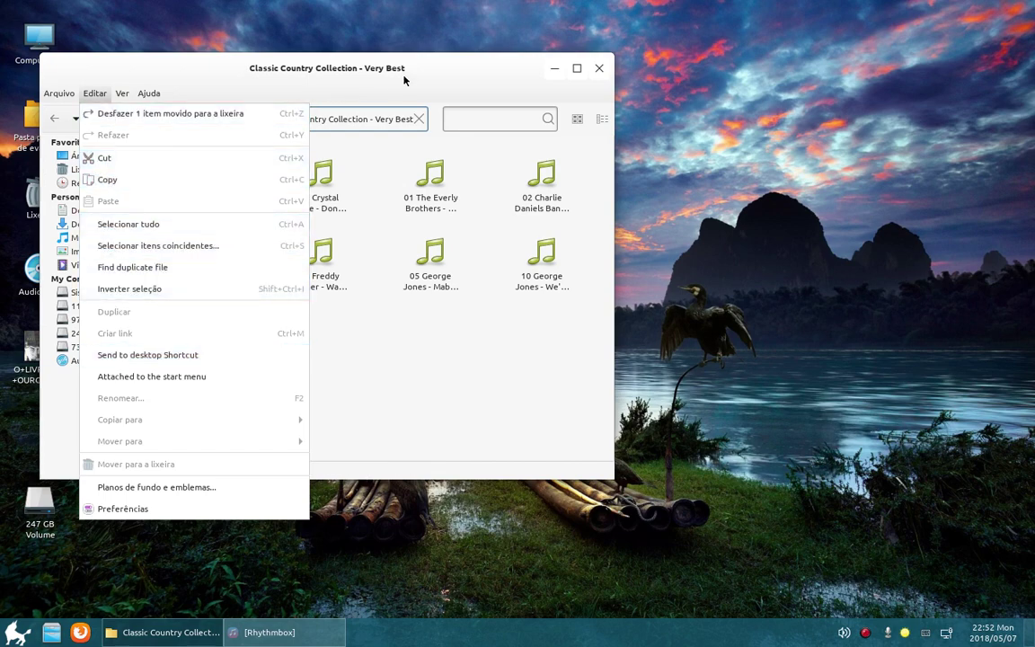
click(526, 67)
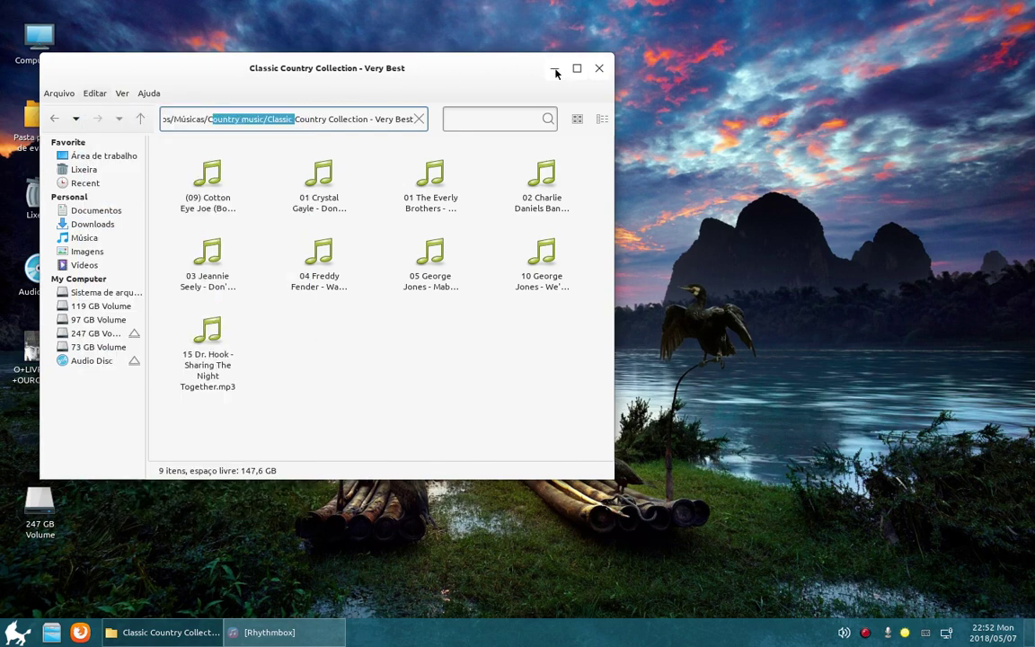
Step: Minimize and restore the Classic Country Collection folder window twice
click(554, 69)
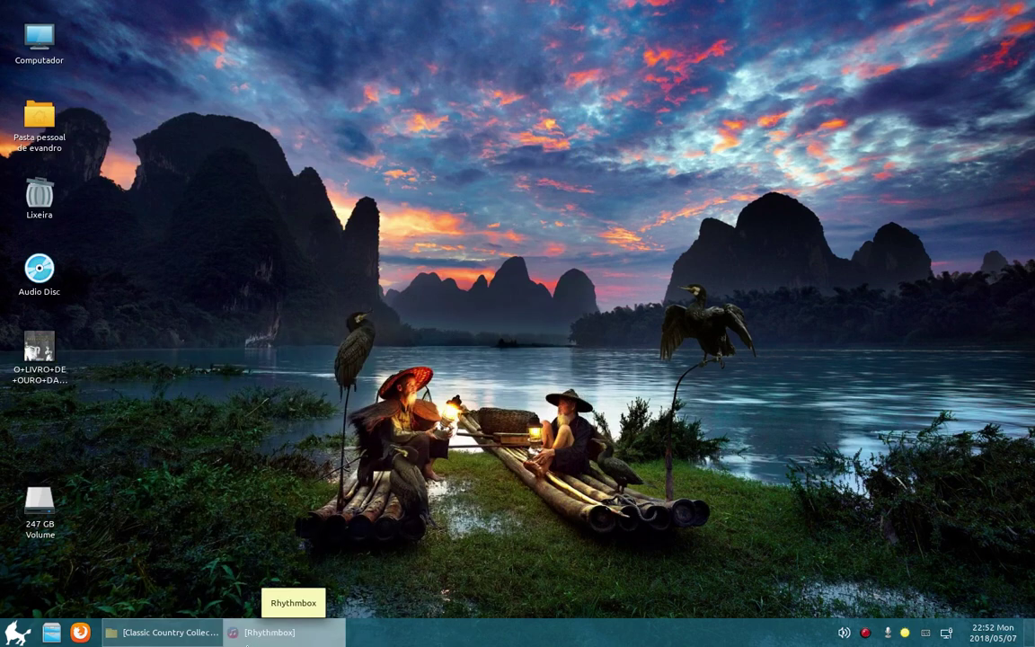
click(179, 635)
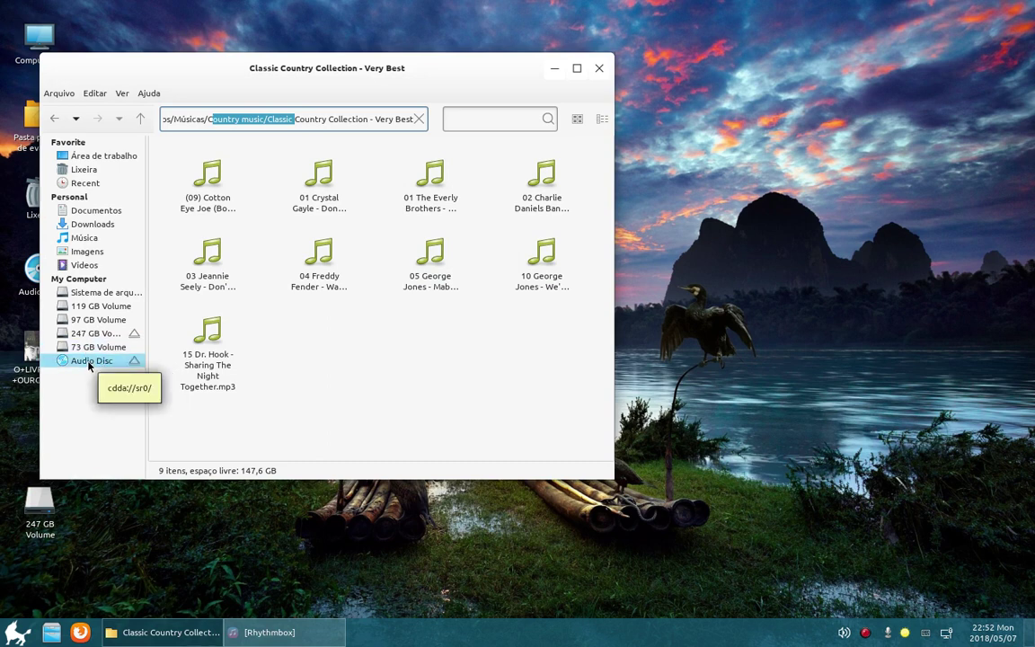
click(554, 69)
click(216, 632)
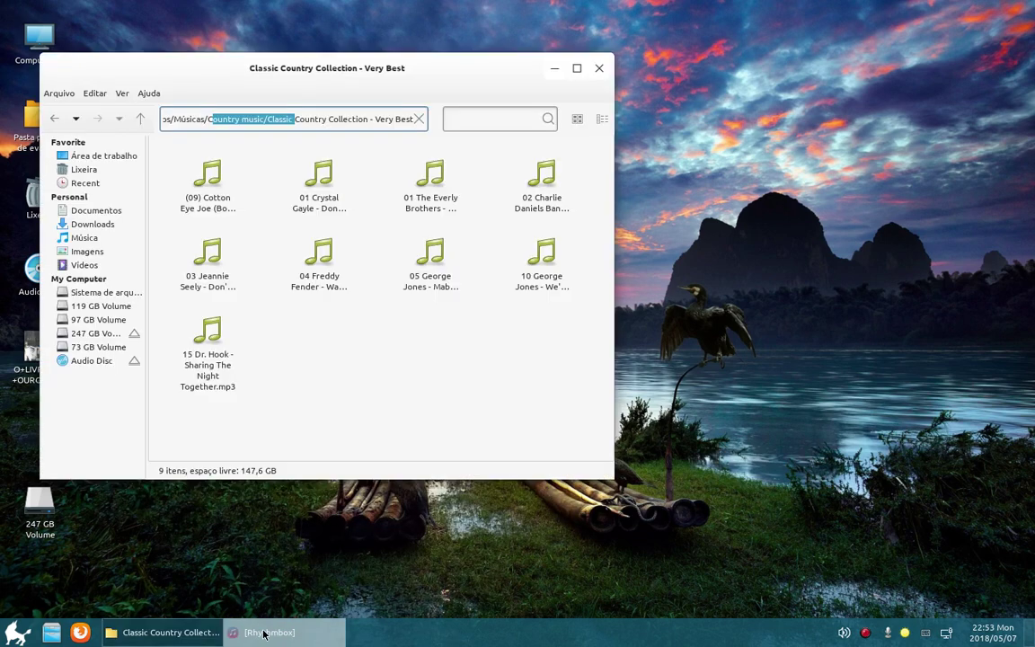
Step: Restore Rhythmbox, play Bye Bye Love followed by Devil Went Down To Geogia, and minimize the player
click(260, 632)
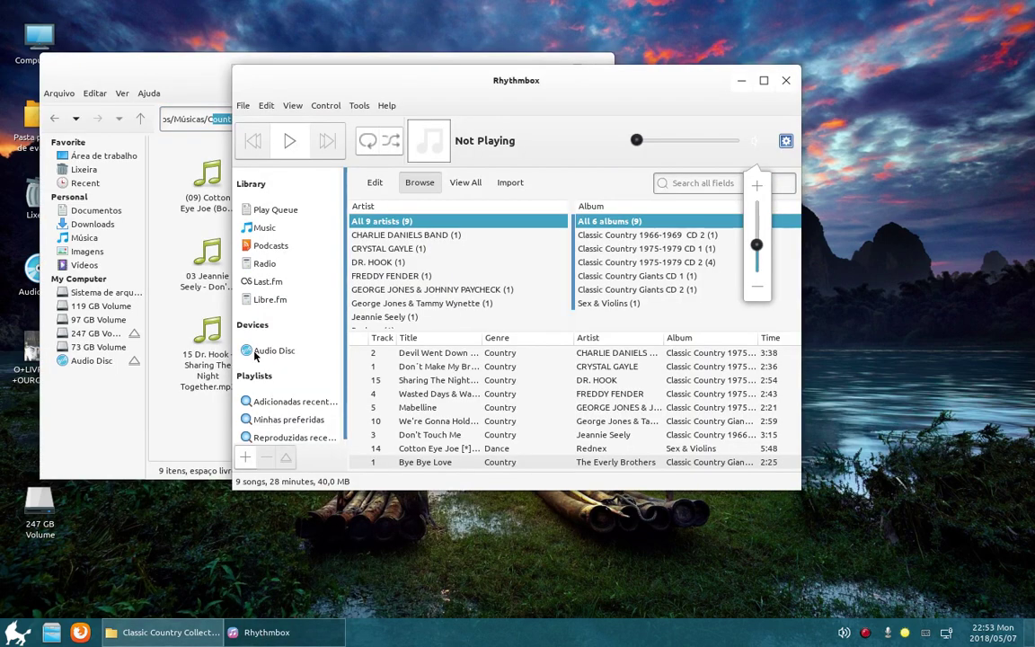
click(296, 150)
click(289, 144)
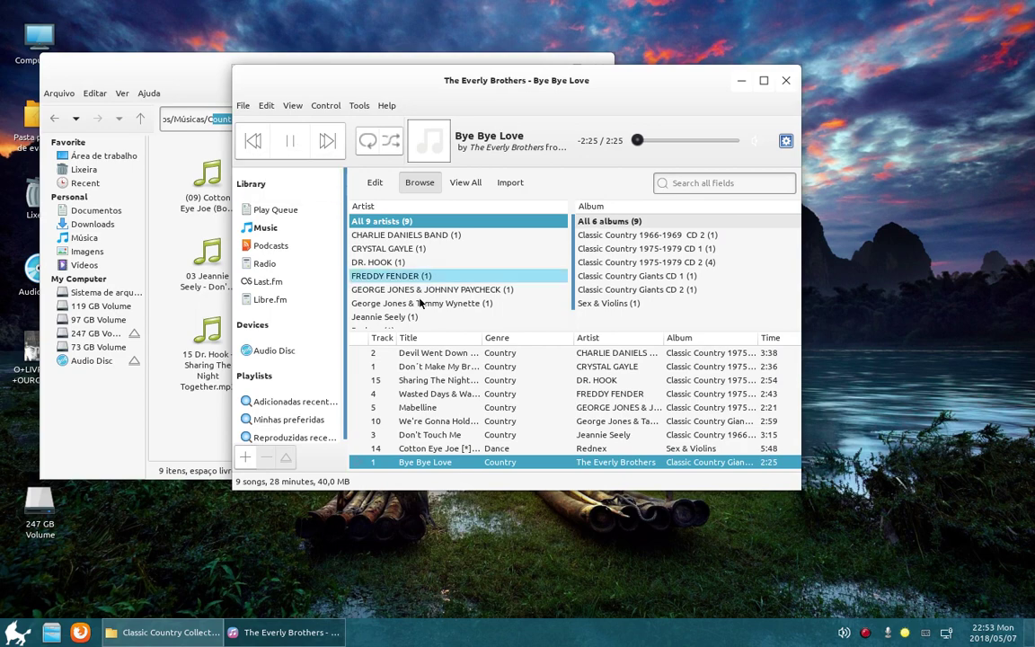
click(415, 354)
double_click(415, 354)
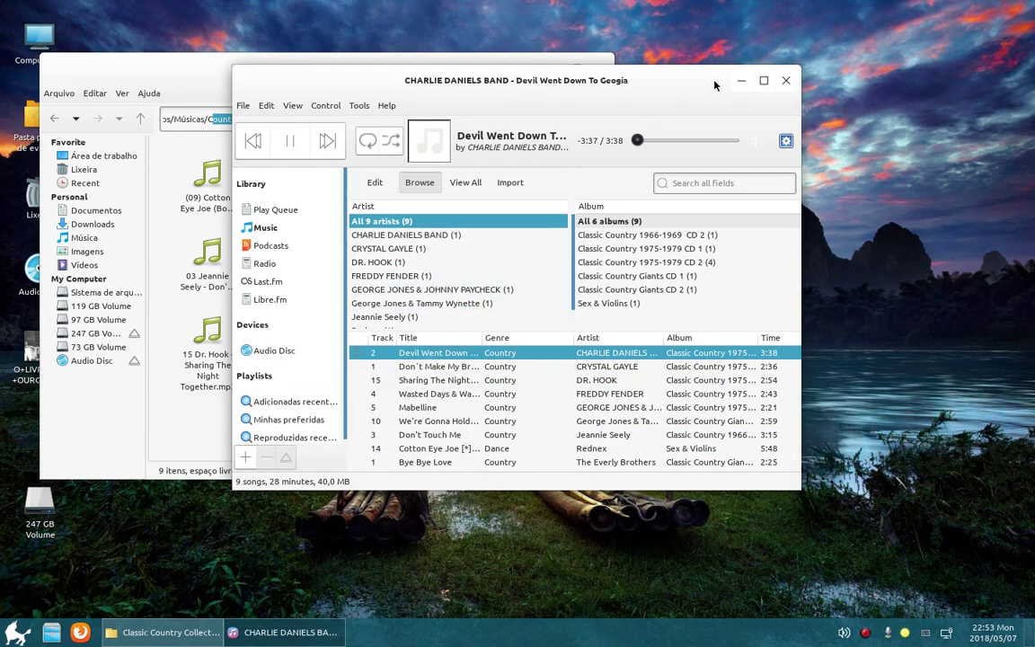
click(738, 82)
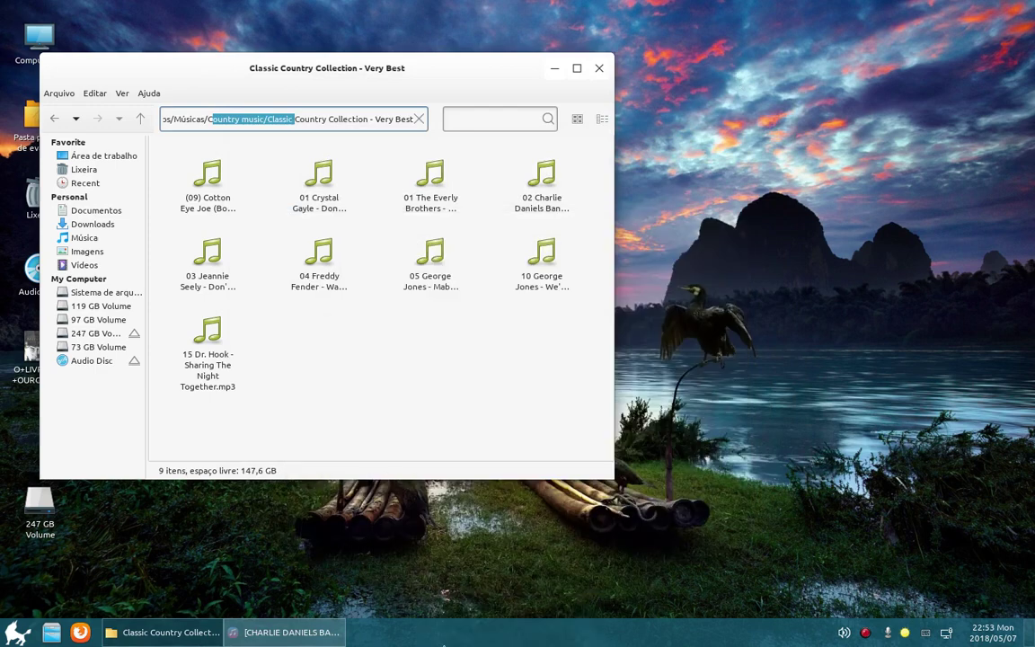
Step: Restore the Rhythmbox window, view its volume control, and minimize the player again
click(286, 632)
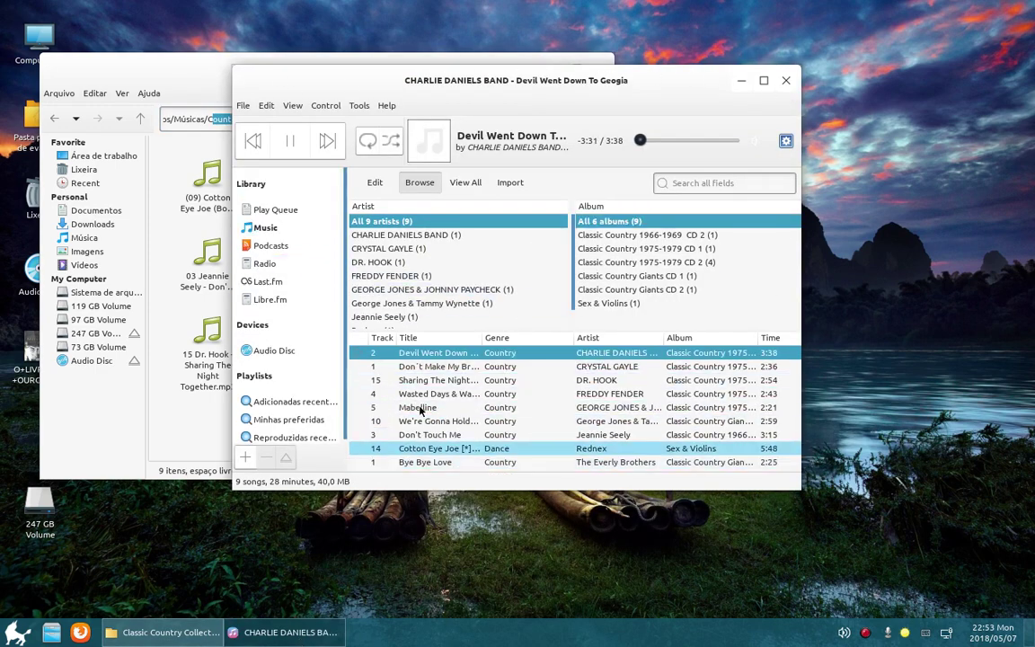
click(754, 147)
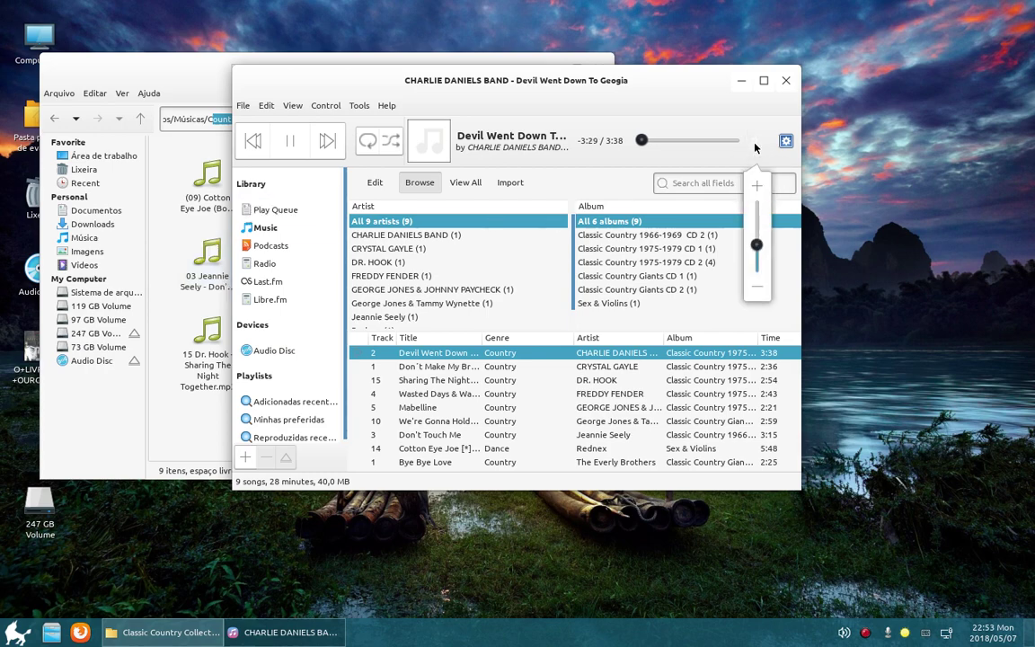
click(786, 141)
click(786, 141)
click(786, 141)
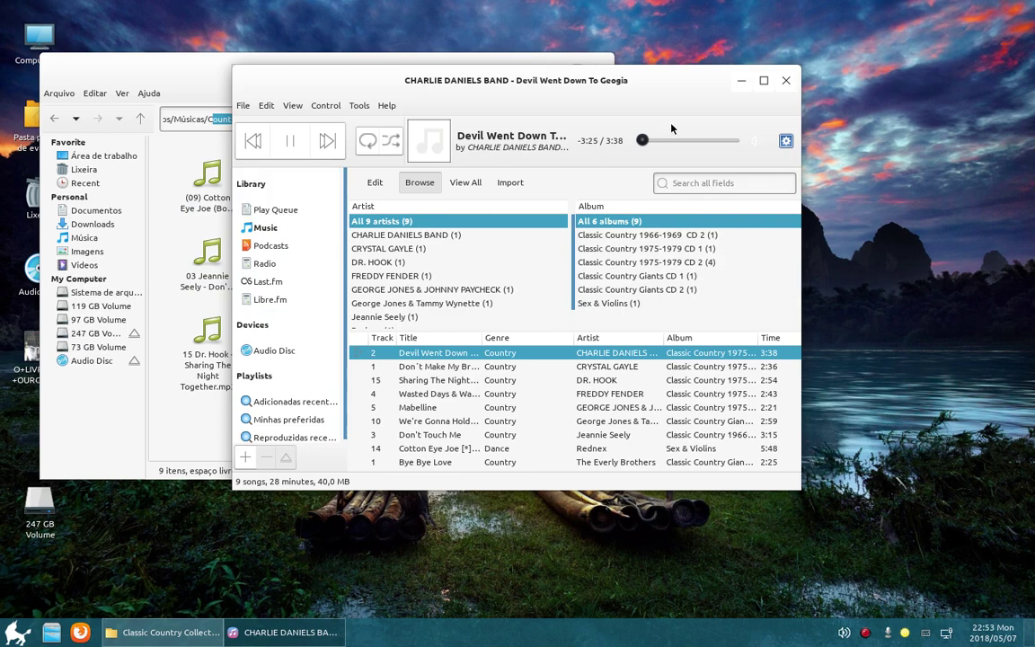
click(741, 80)
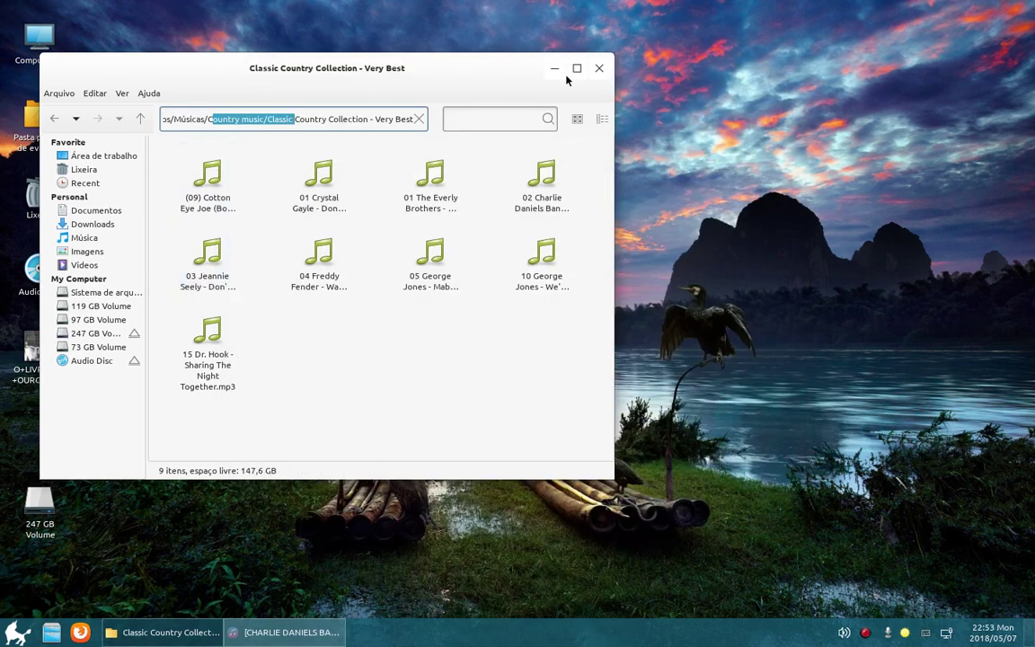
Step: Maximize the folder window, return it to its original size, and minimize it
double_click(513, 70)
double_click(898, 16)
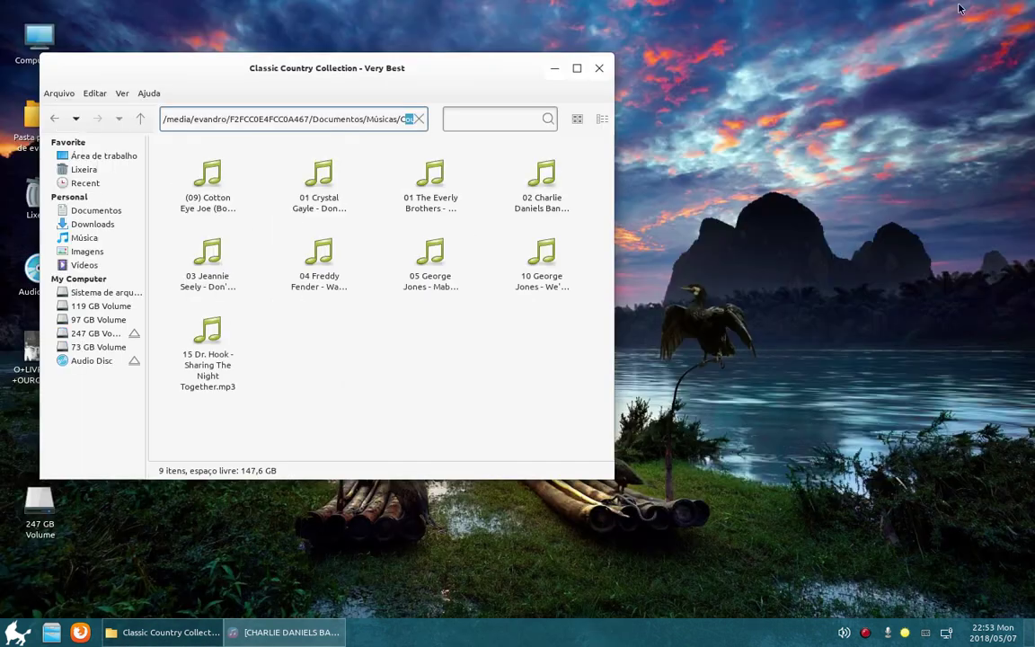
click(556, 67)
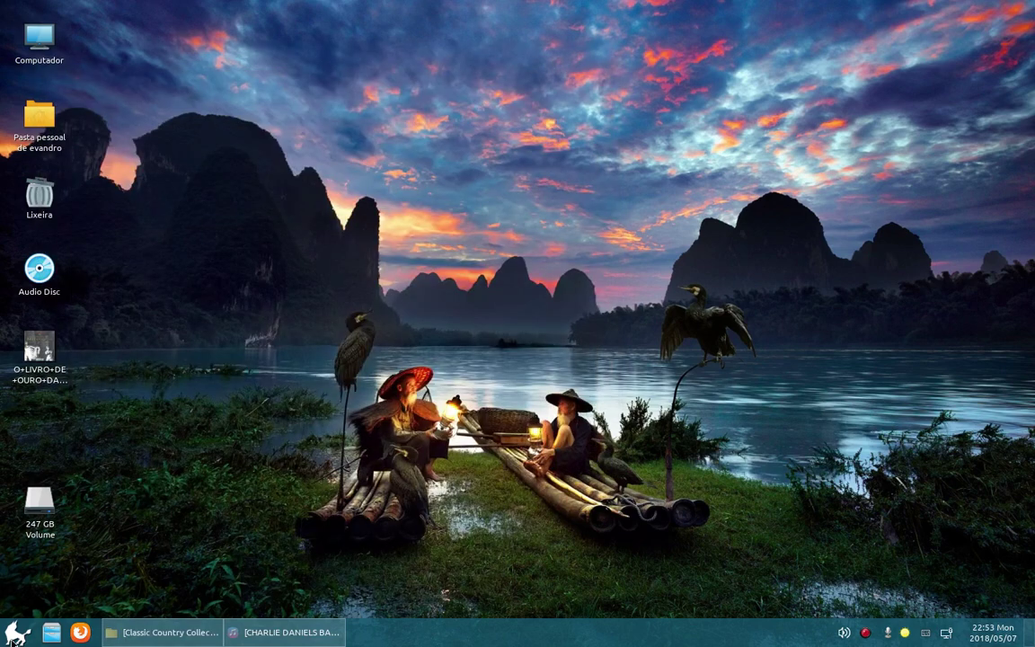
Step: Browse the start menu's full application list from Accessories down to Navegador Web Firefox, examining the Kylin Video entry
key(super)
click(42, 408)
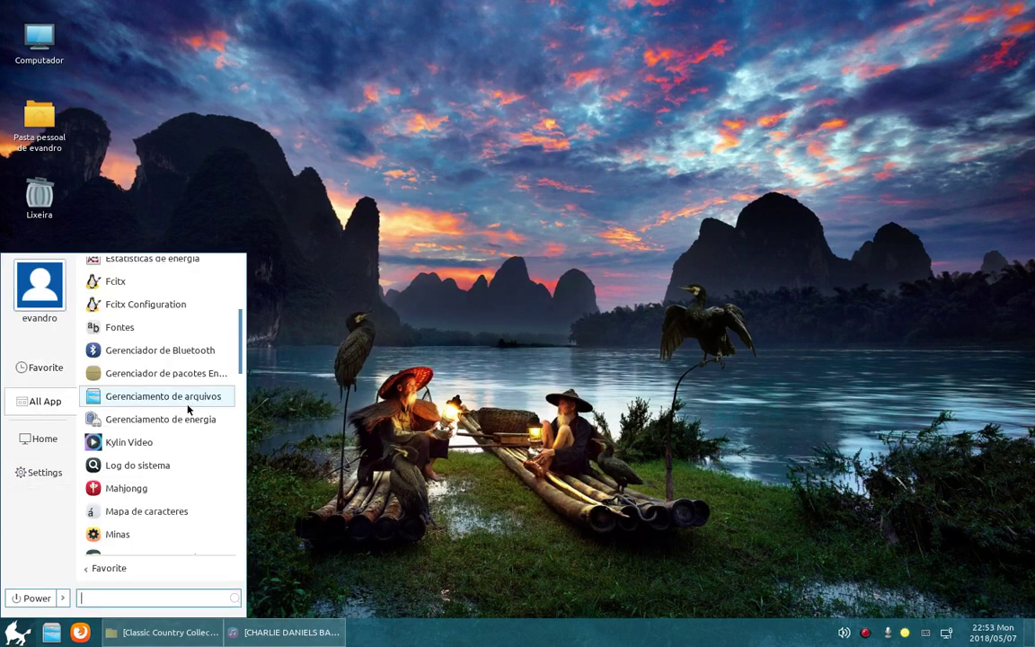
click(37, 376)
click(42, 401)
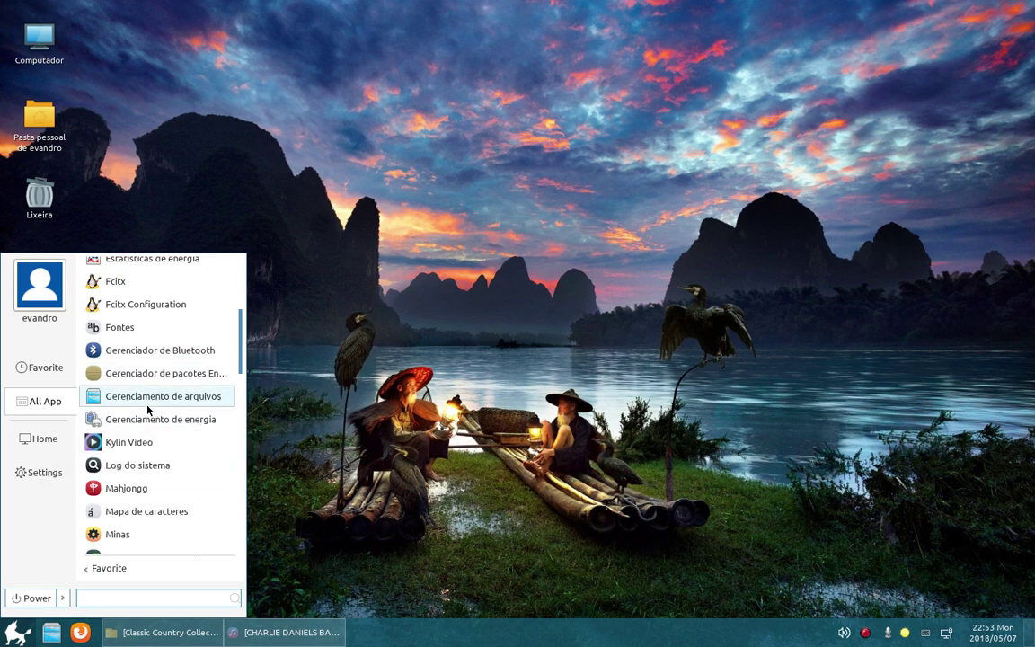
scroll(151, 489, up, 4)
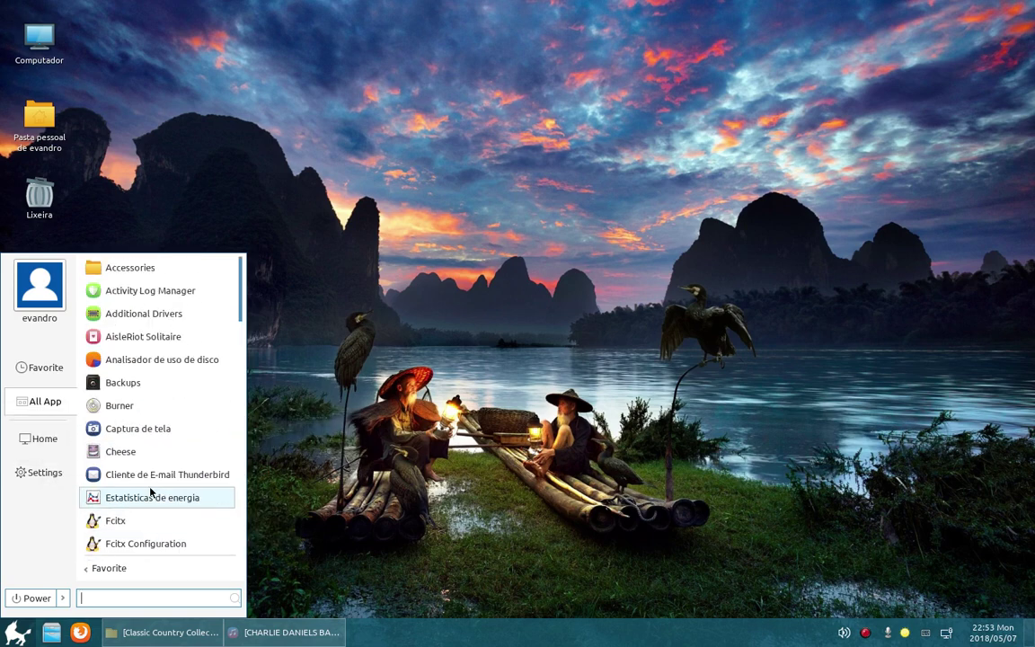
scroll(171, 323, down, 4)
scroll(170, 323, down, 1)
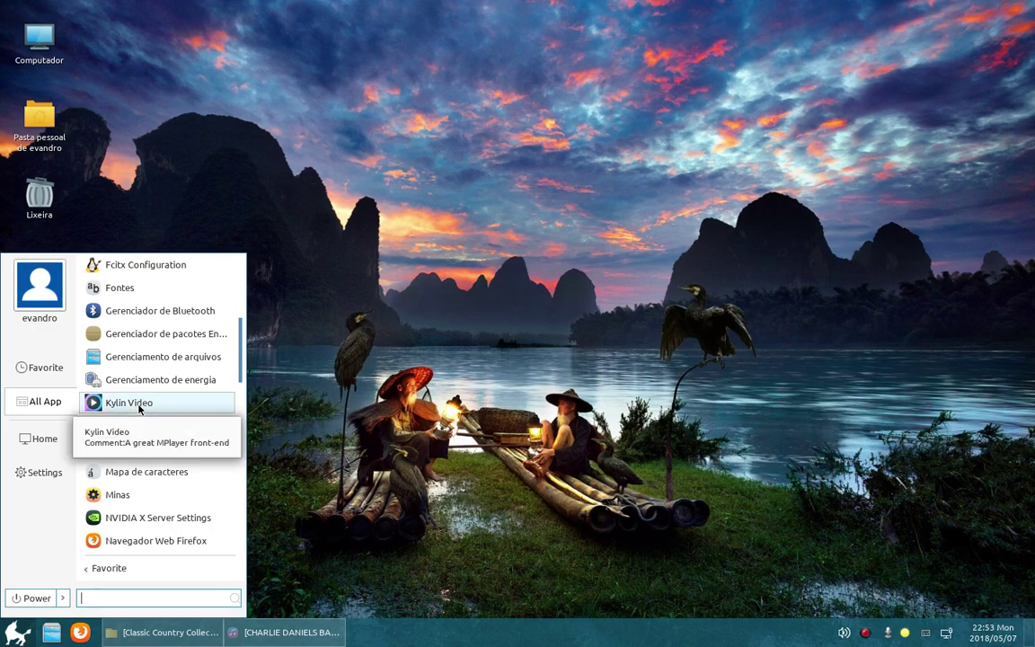
Step: Restore Rhythmbox, pause Devil Went Down To Geogia, and minimize the player
click(278, 636)
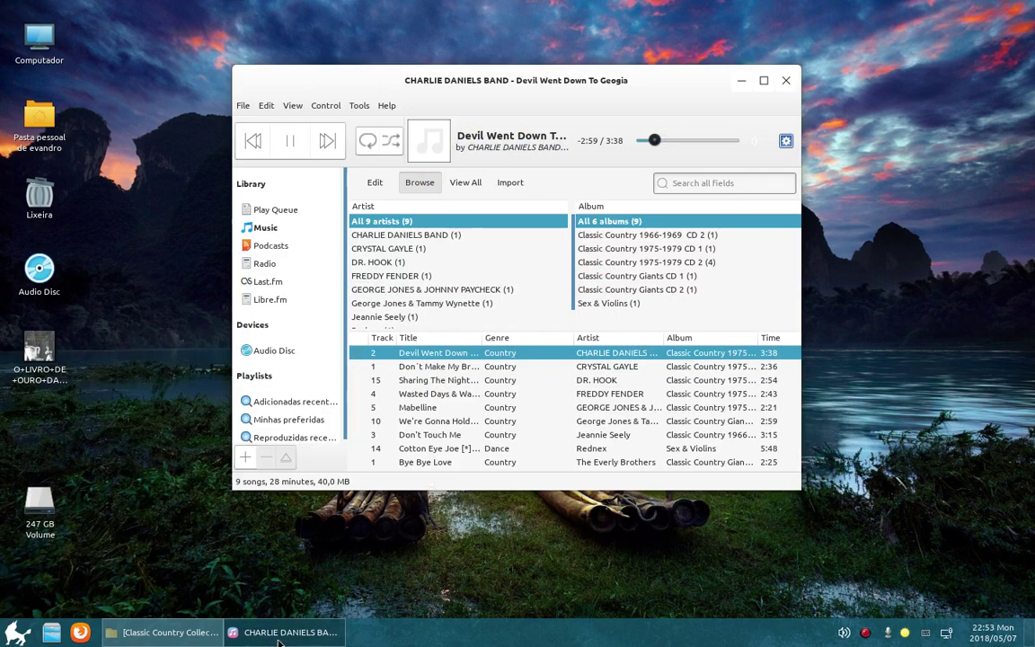
click(291, 144)
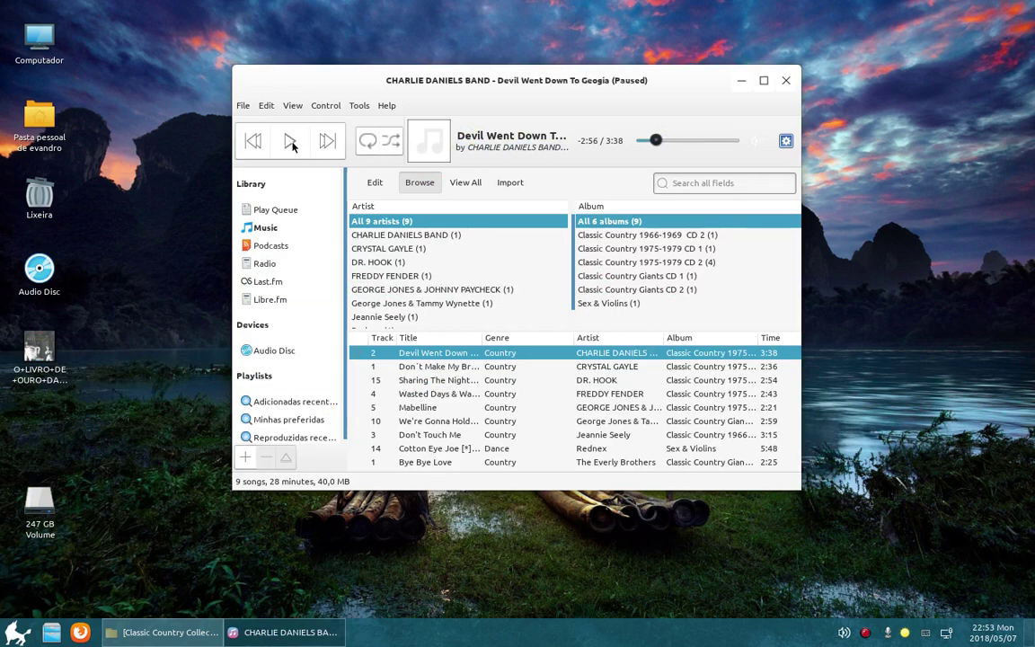
click(740, 81)
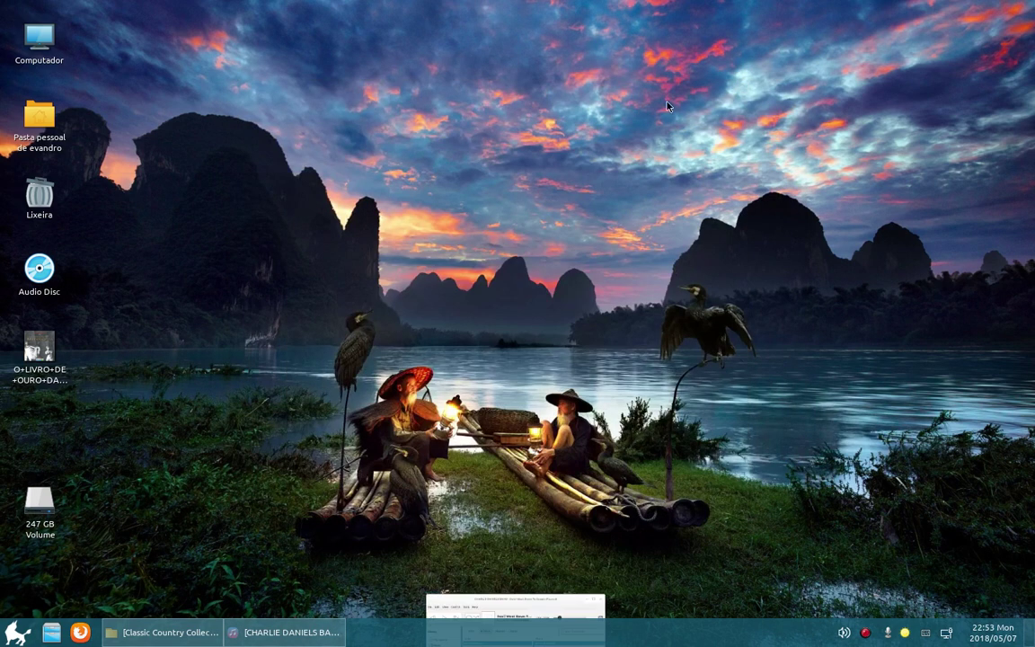
Step: Restore the Classic Country Collection folder window and open the Cotton Eye Joe track with Kylin Video
click(165, 634)
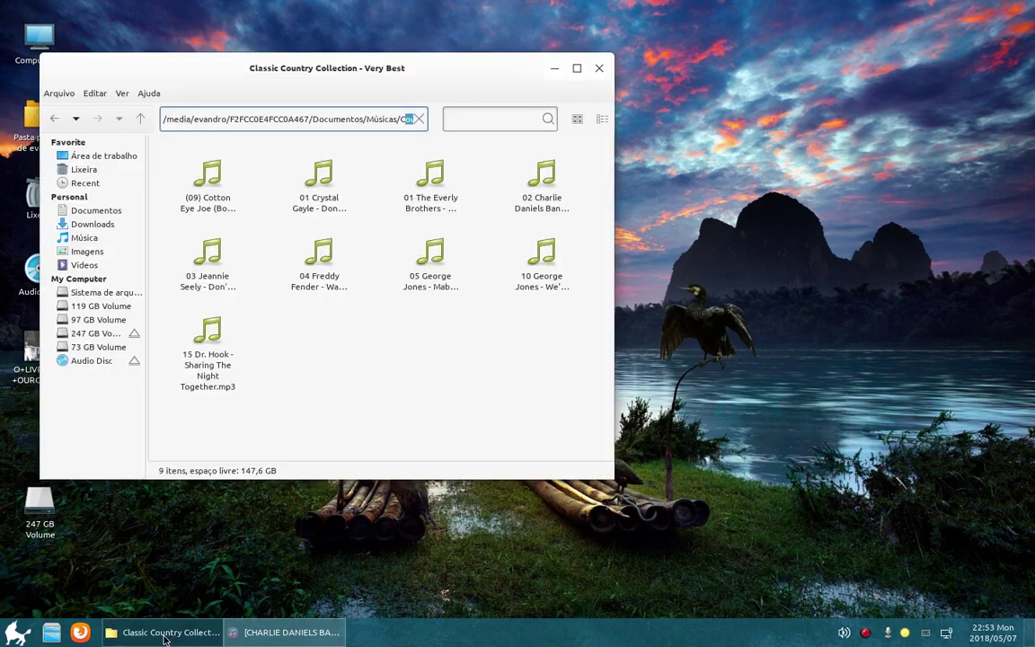
right_click(207, 187)
mouse_move(272, 225)
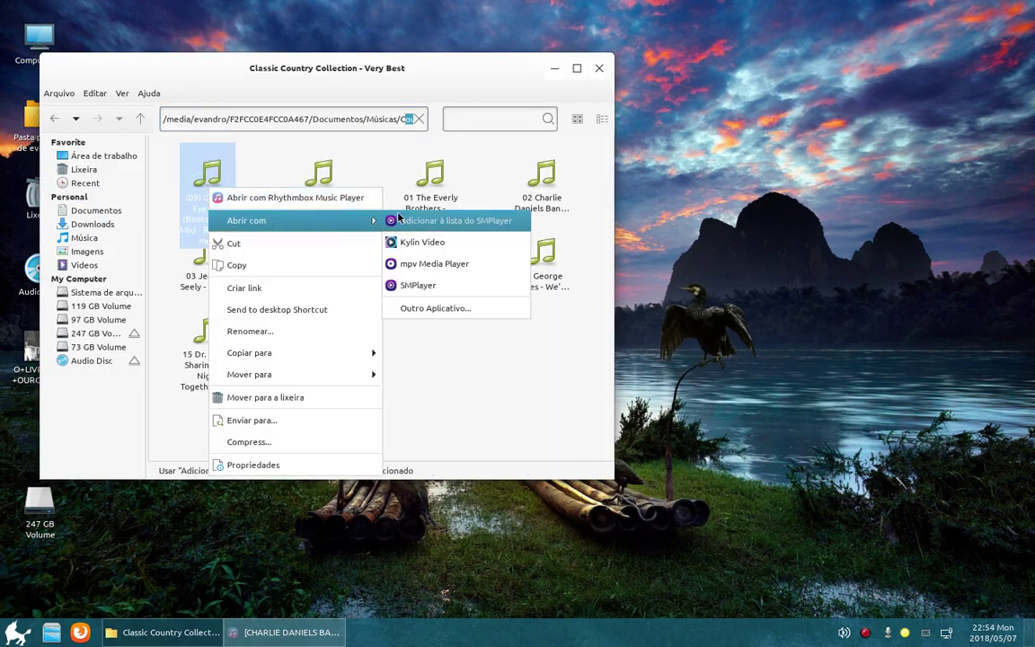
click(421, 242)
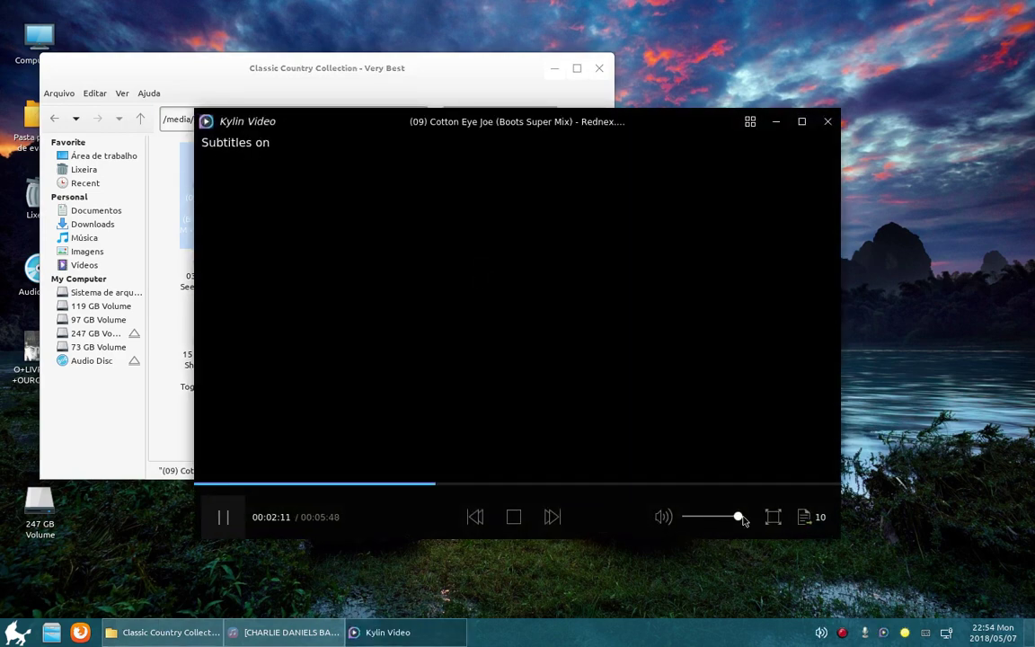
Step: Lower Kylin Video's volume to 15, raise it back to 100, and rewind Cotton Eye Joe to its beginning
mouse_move(736, 517)
mouse_down()
mouse_move(699, 523)
mouse_move(751, 523)
mouse_up()
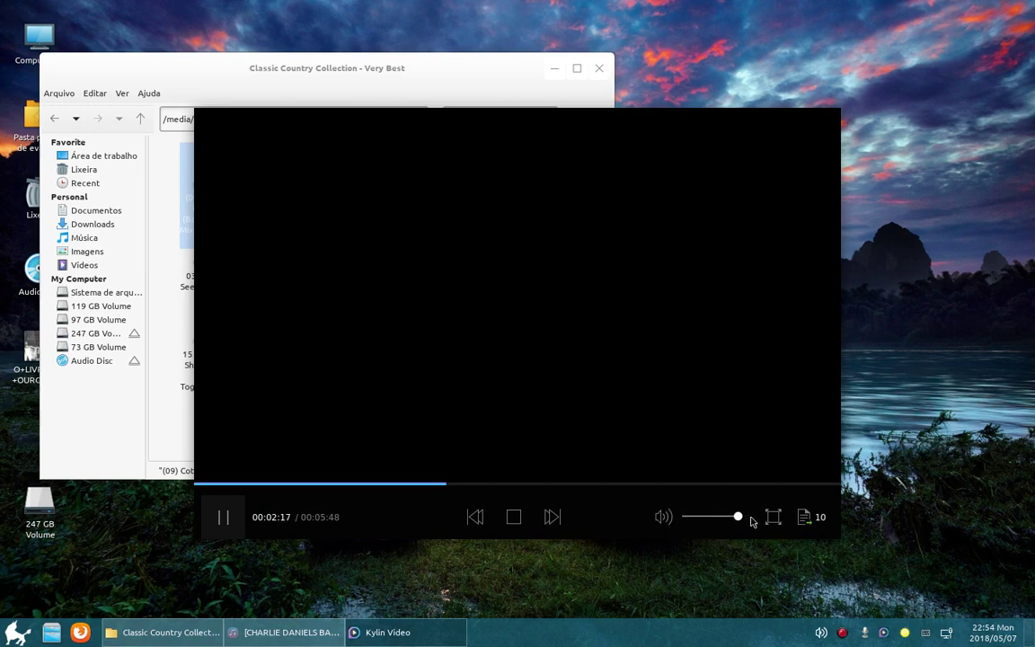
drag(752, 522, 694, 522)
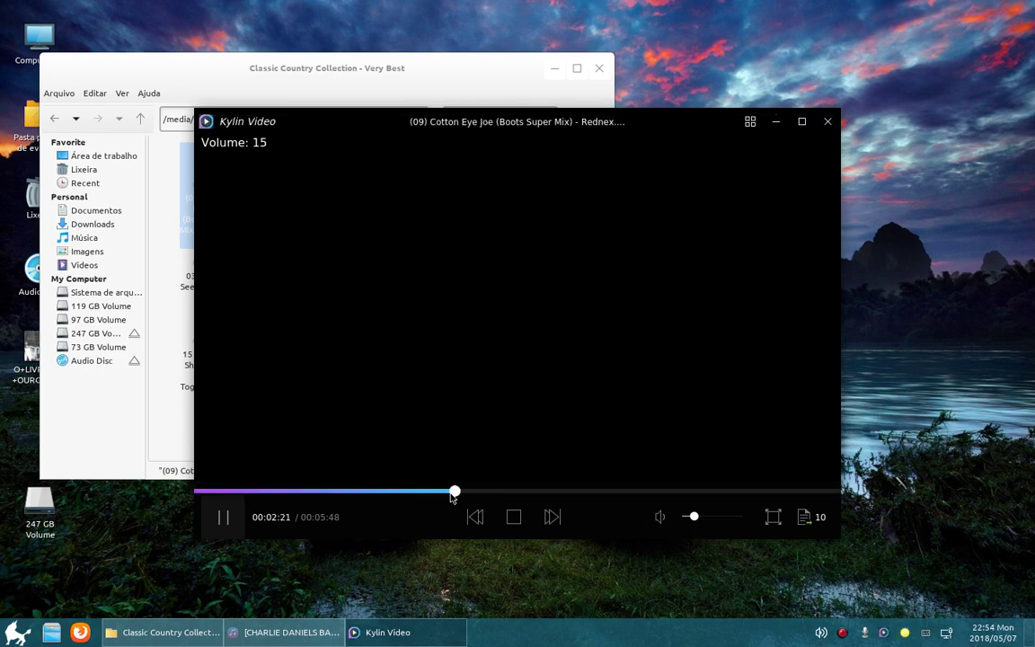
drag(698, 523, 746, 525)
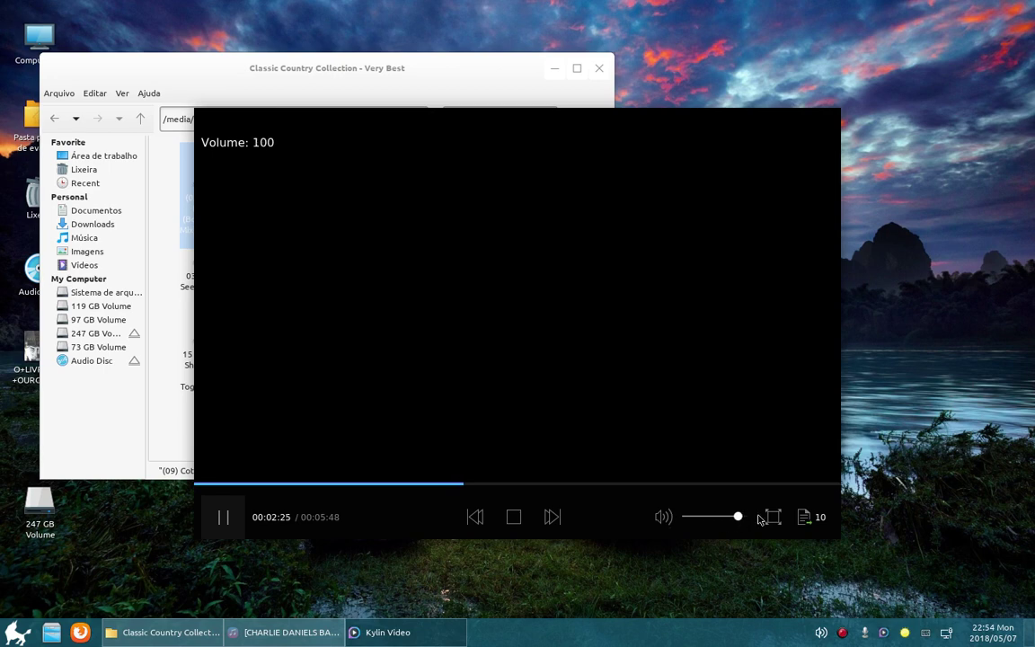
drag(467, 490, 177, 495)
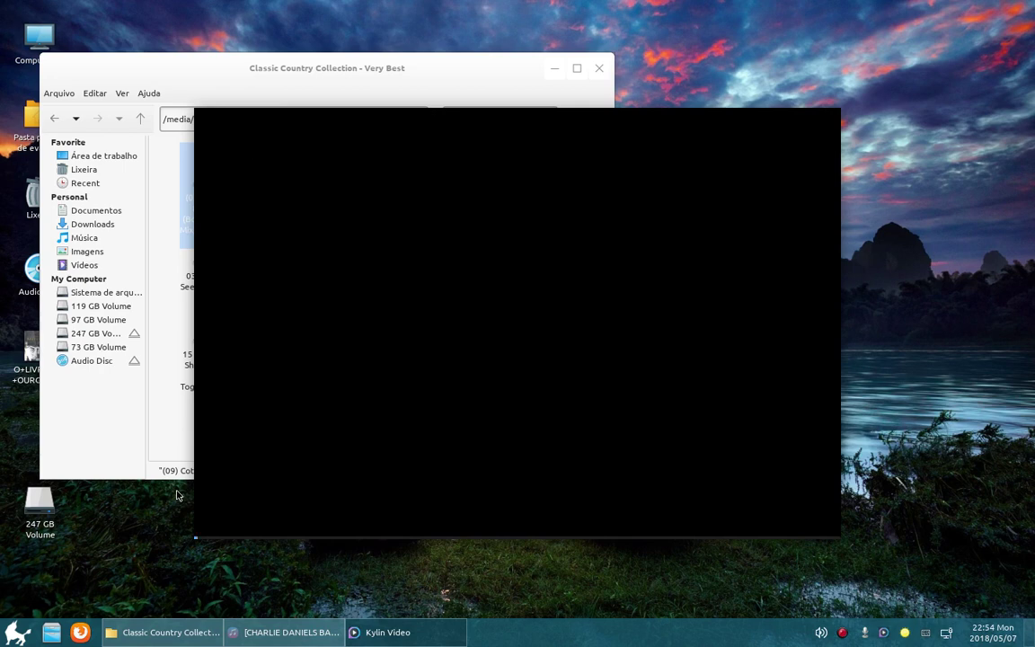
mouse_move(602, 430)
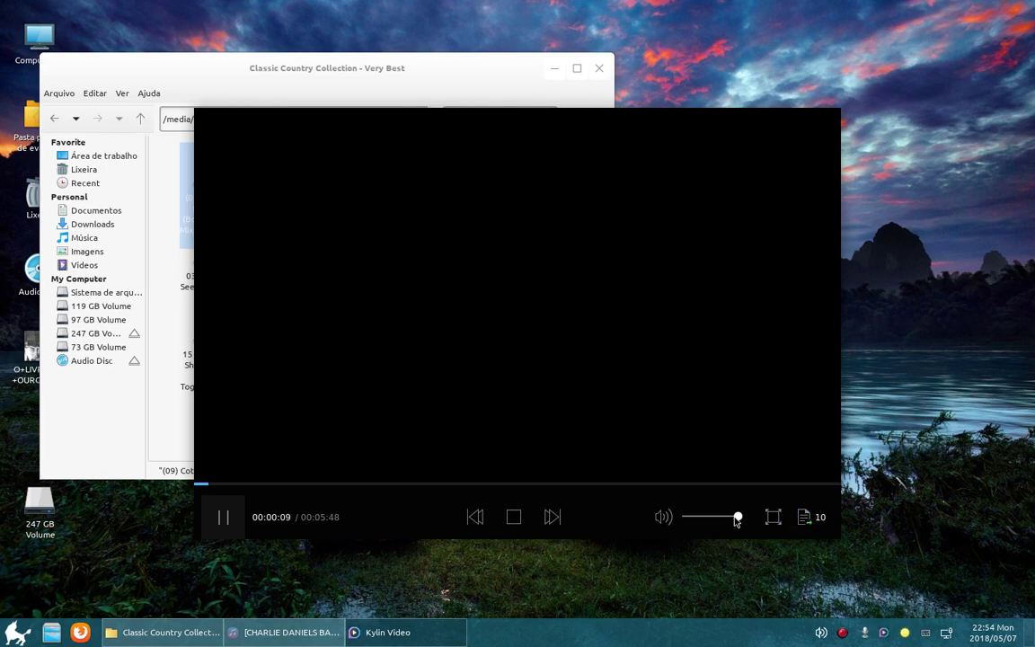
Step: View and hide Kylin Video's playlist, and switch the player to full screen and back to its window
click(812, 519)
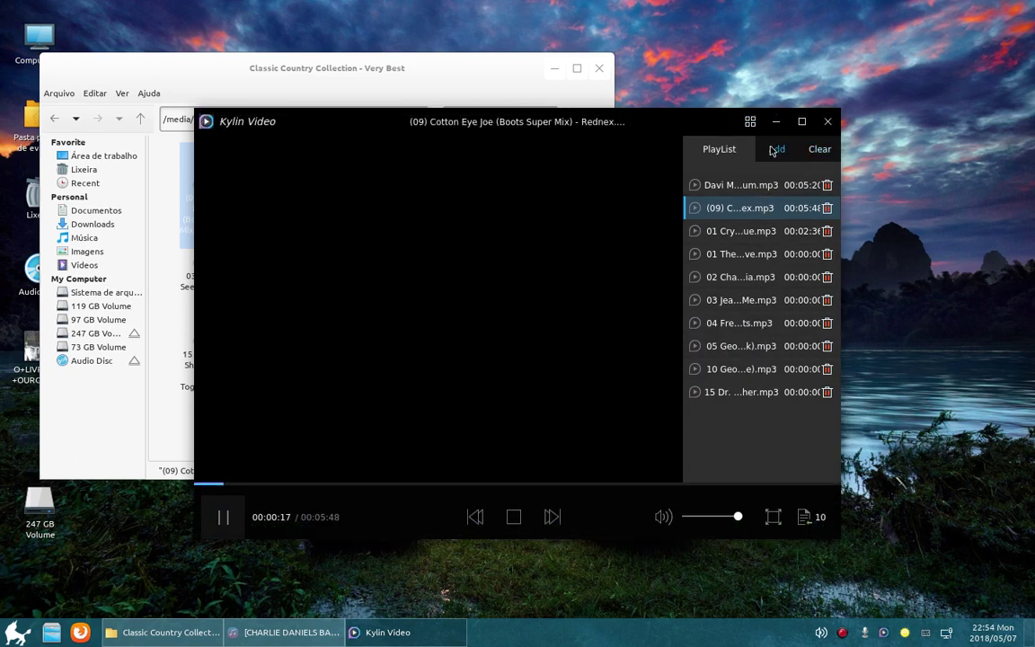
click(808, 523)
click(773, 519)
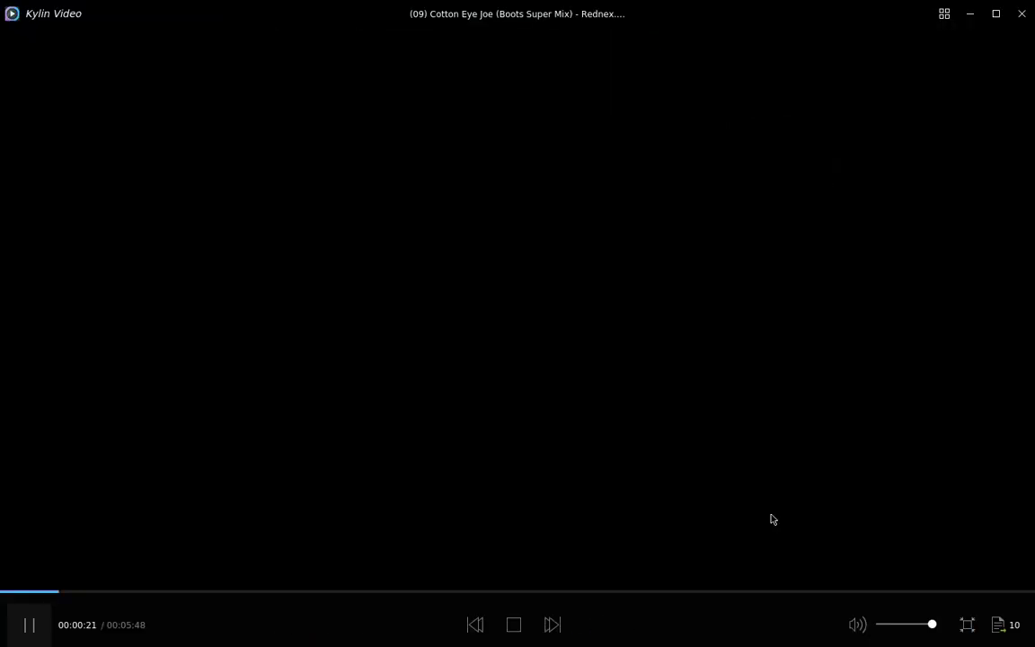
double_click(709, 377)
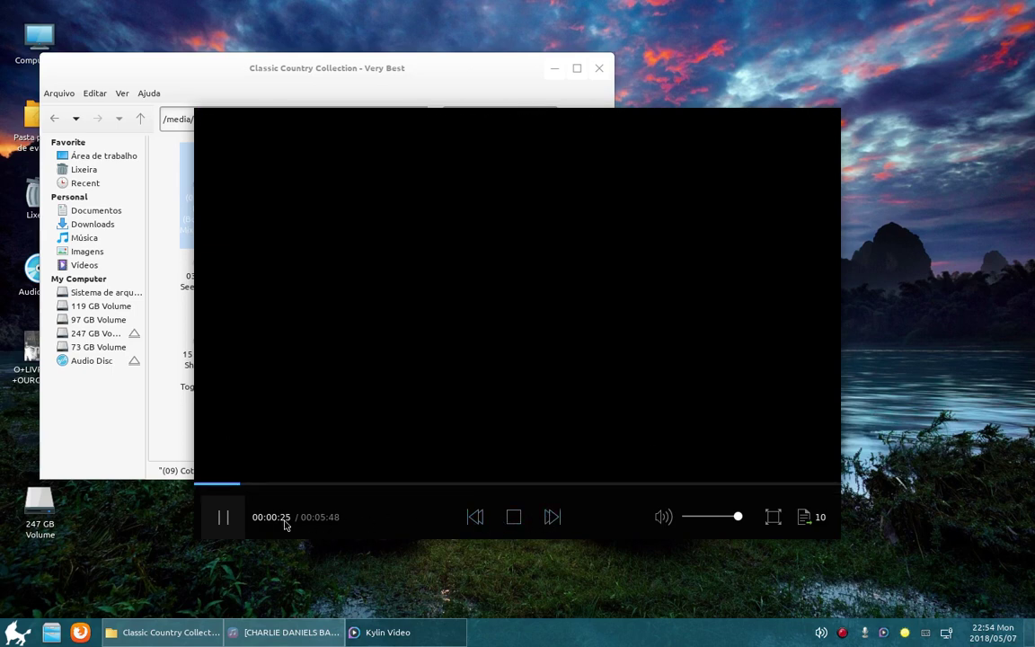
Step: Pause and resume Cotton Eye Joe, and lower the player's volume before returning it to full
click(226, 520)
click(224, 517)
click(735, 518)
drag(735, 520, 700, 524)
drag(700, 524, 740, 518)
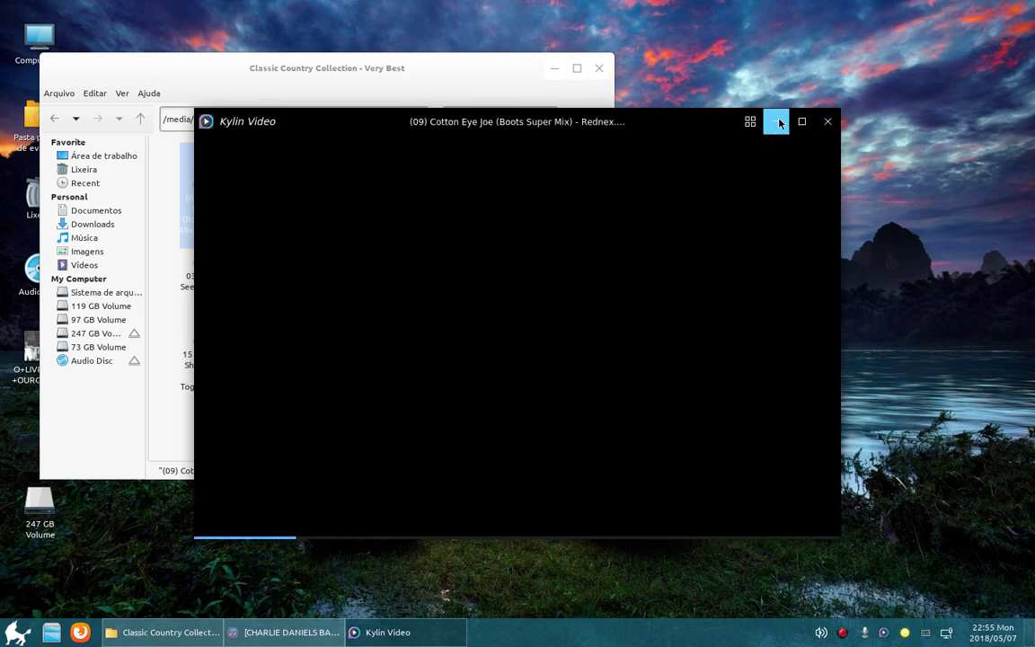
Step: Minimize and restore the Kylin Video window twice
click(776, 121)
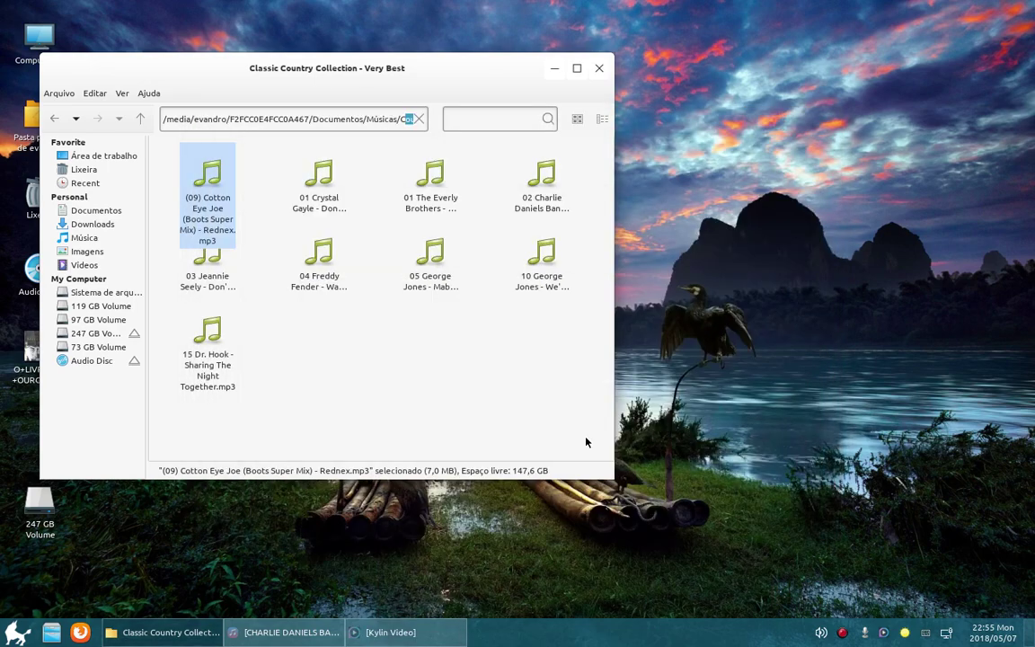
click(440, 639)
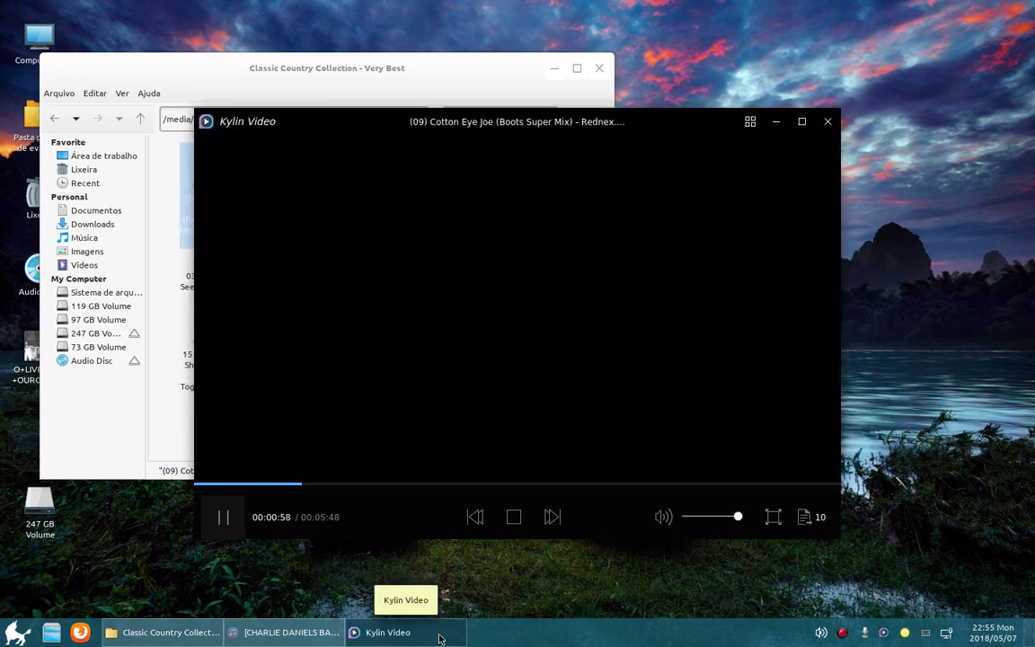
click(440, 639)
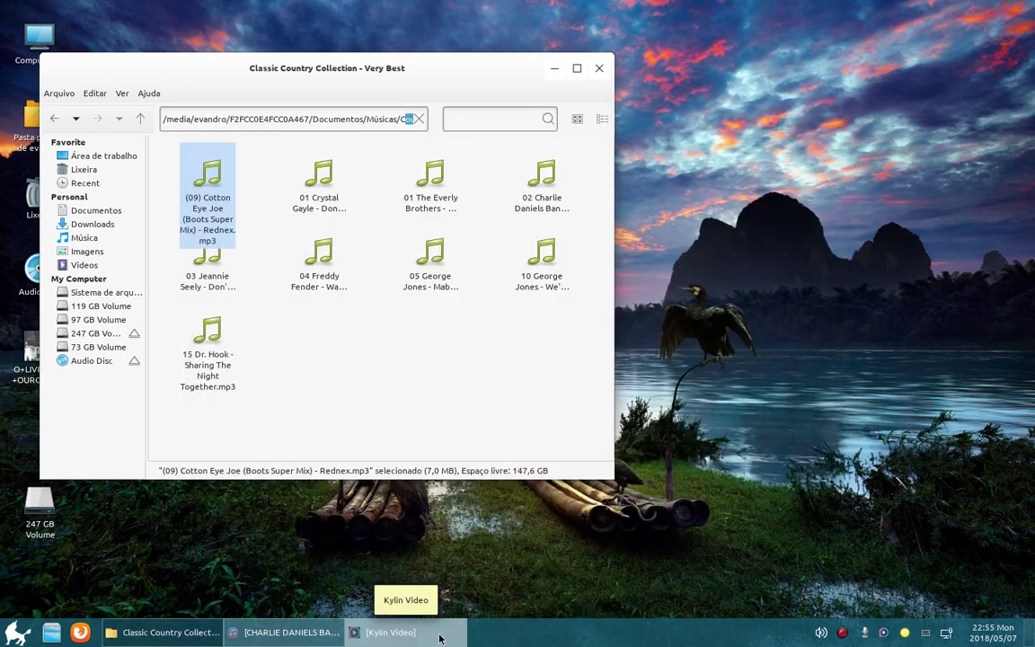
click(439, 639)
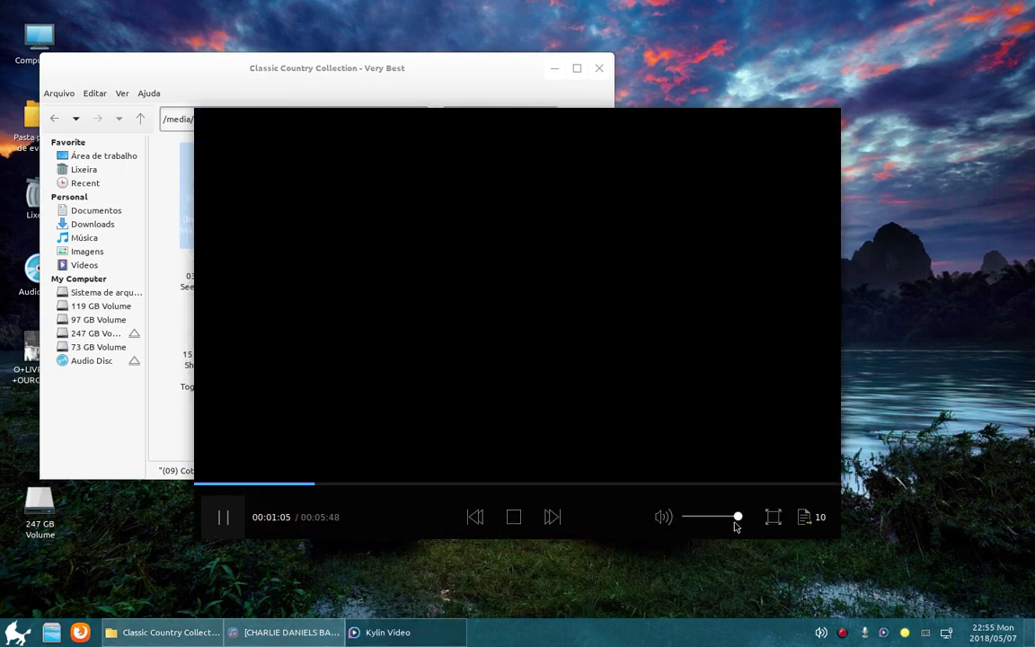
Step: Set Kylin Video's volume to 21, and bring the folder window forward and move it closer to the desktop's center
drag(735, 525, 671, 520)
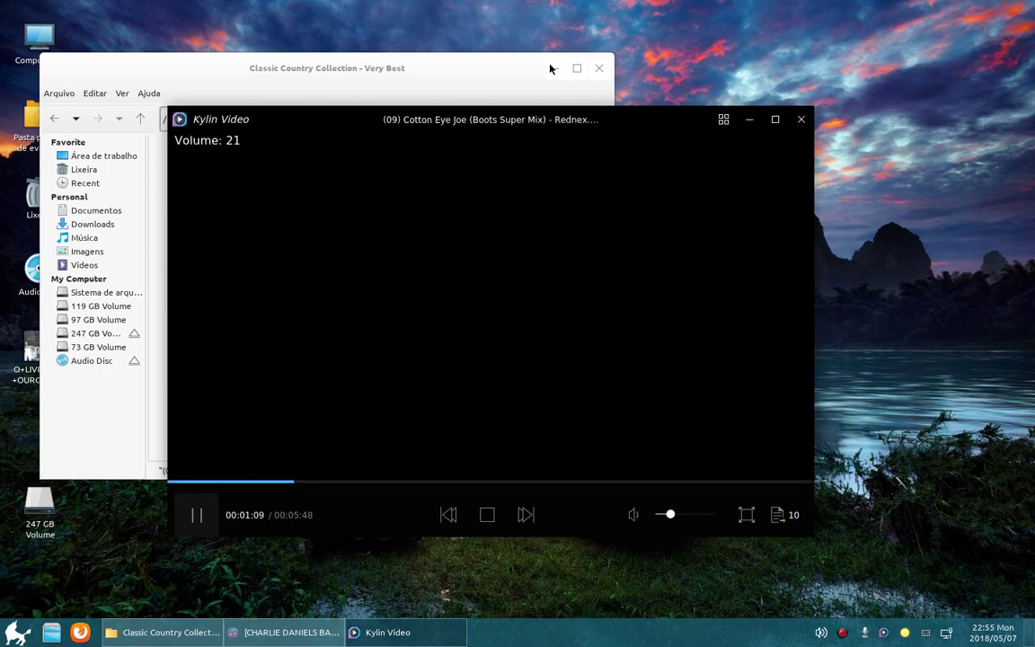
click(491, 68)
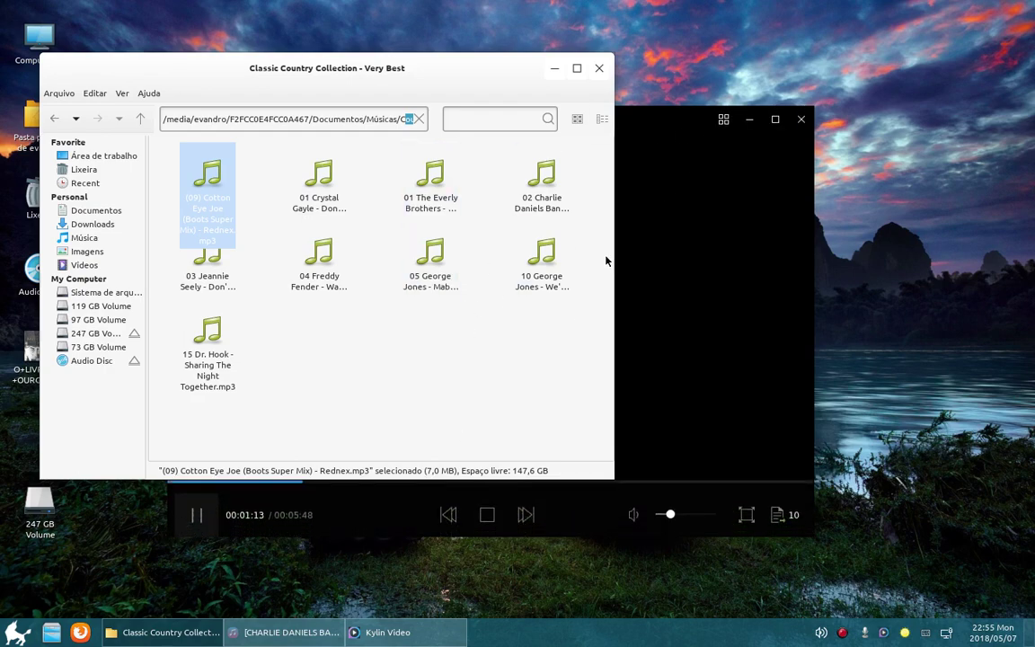
drag(404, 81, 526, 97)
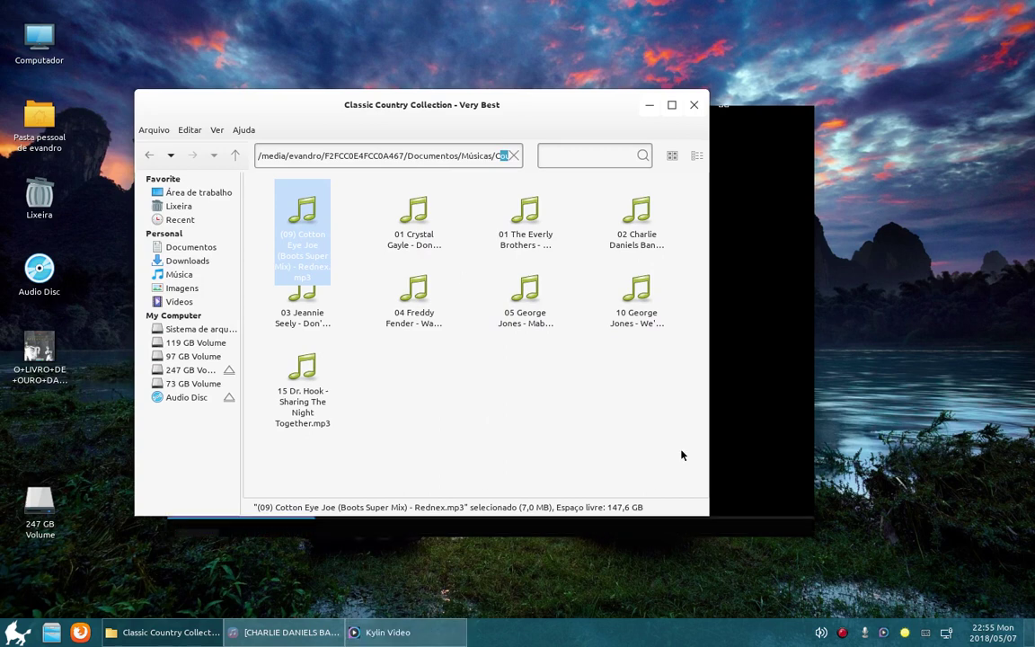
Step: Bring Kylin Video to the front, pausing the track, and close the player
click(730, 400)
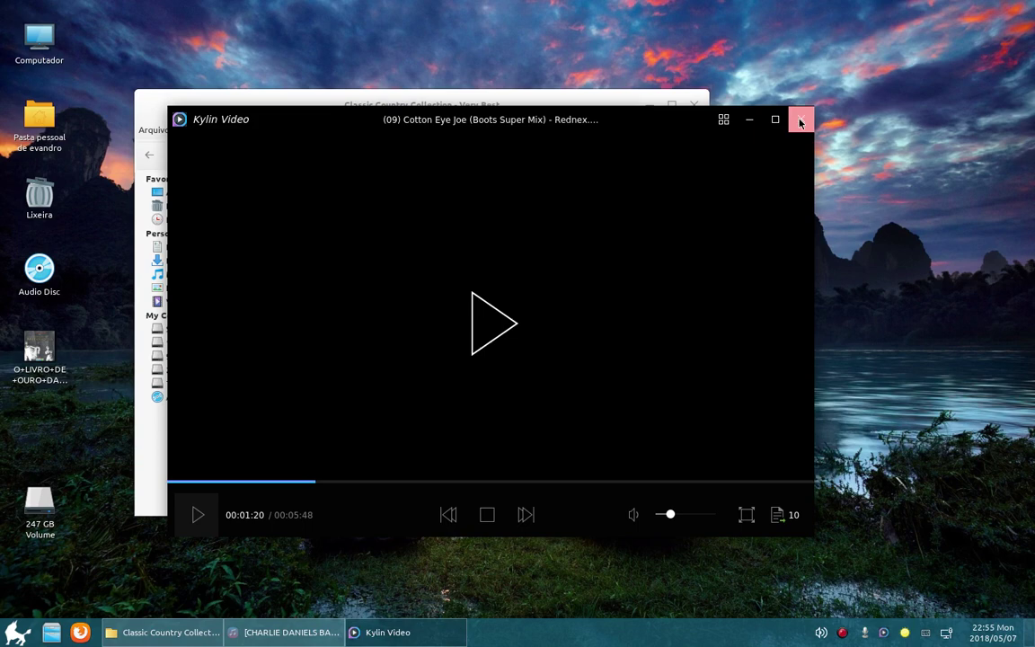
click(800, 120)
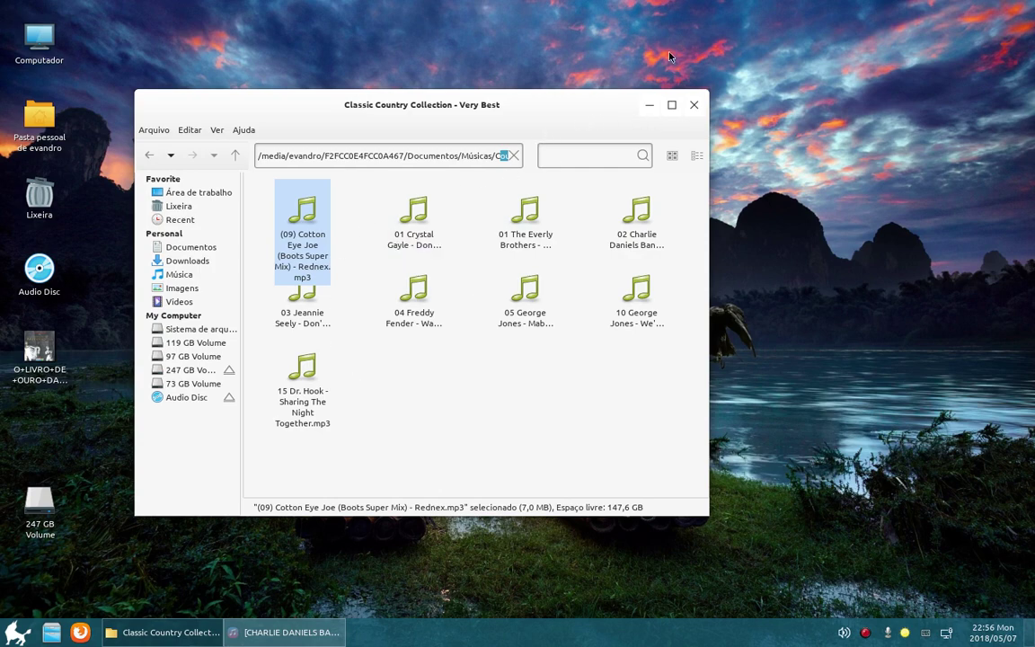
Step: Minimize the folder window, and restore Rhythmbox briefly before minimizing it again
click(648, 105)
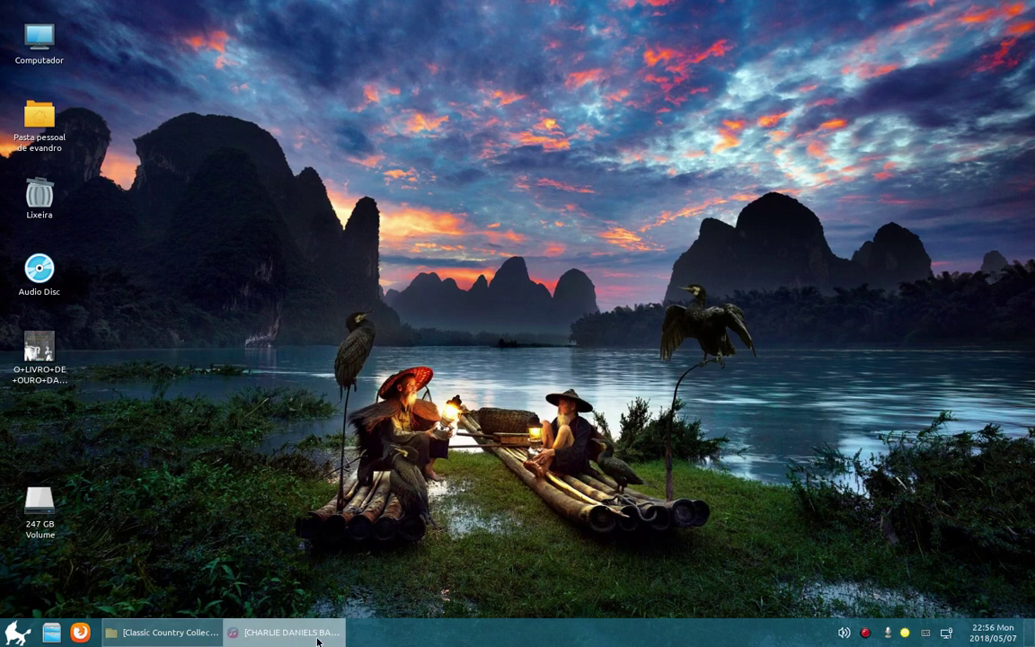
click(286, 633)
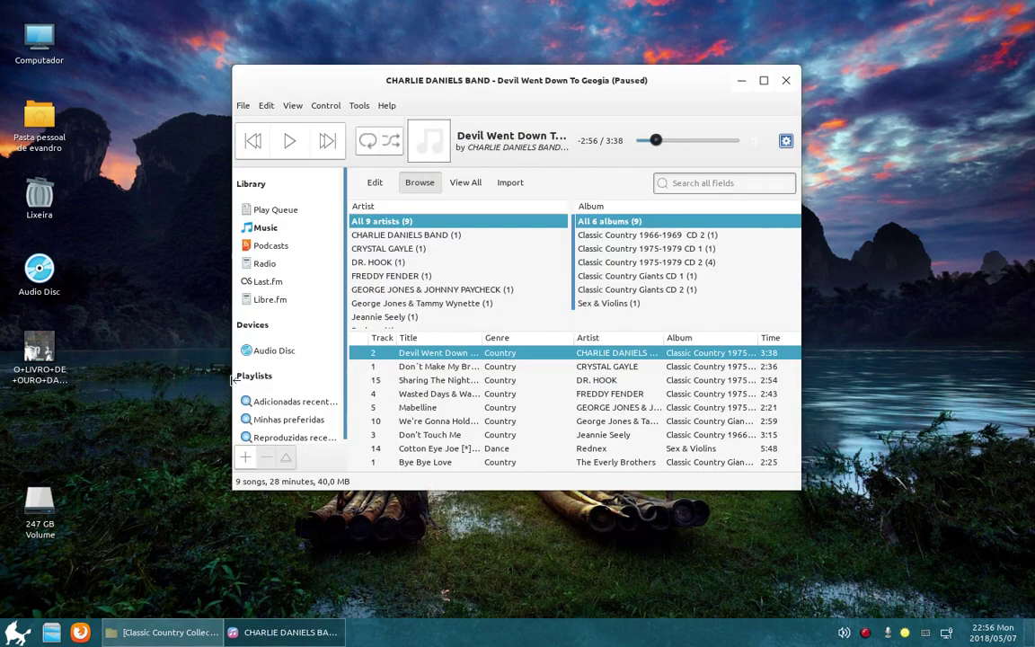
click(741, 80)
Step: Examine the full list of installed applications in the start menu, from Fcitx Configuration down to System Monitor
click(16, 631)
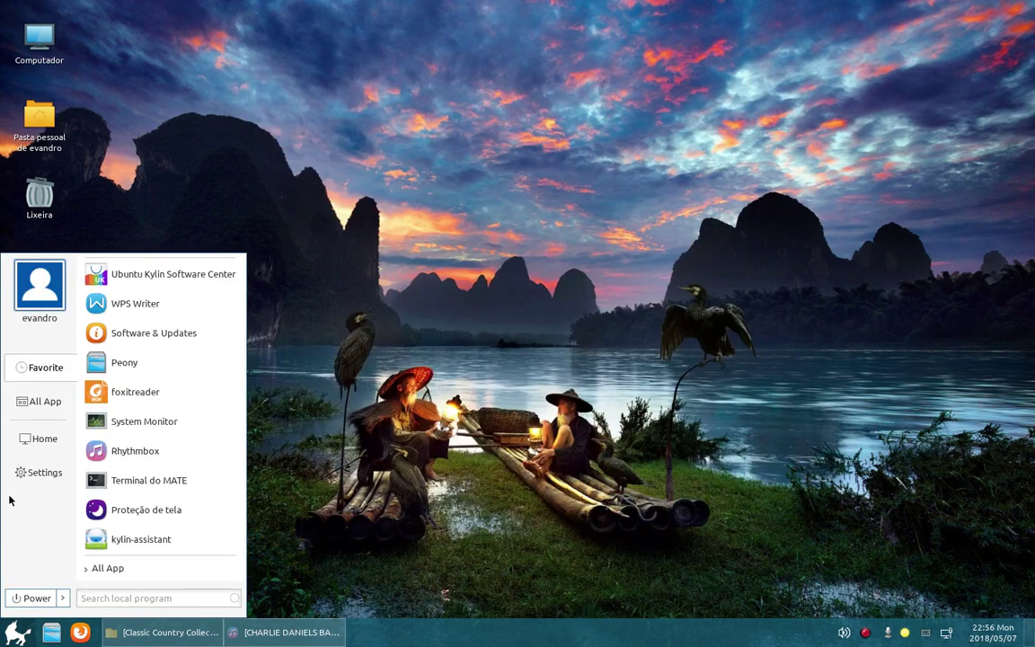
click(34, 400)
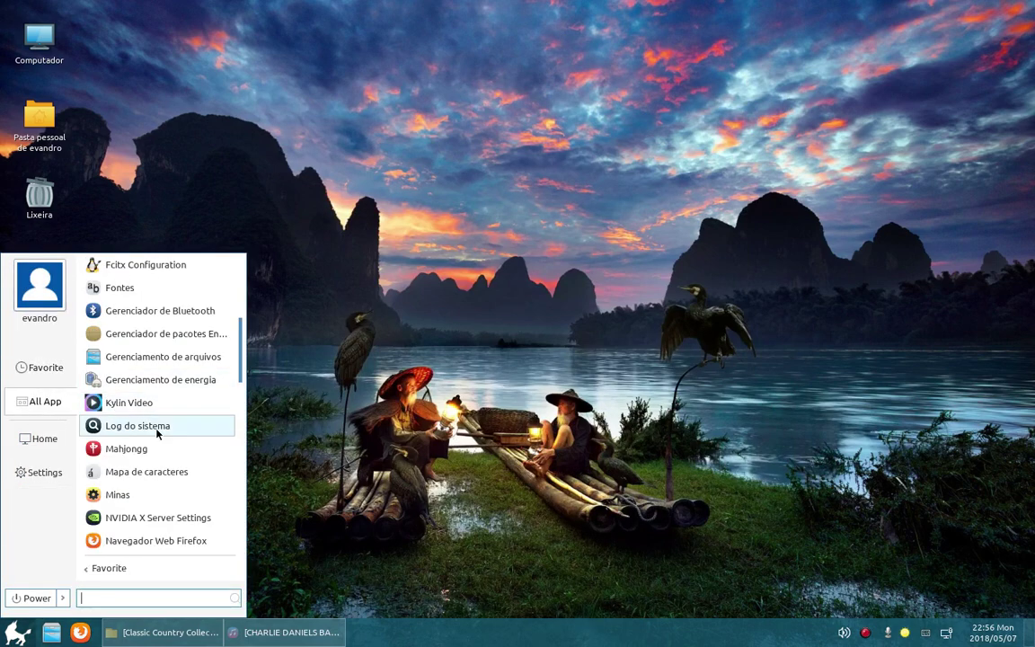
scroll(156, 454, down, 3)
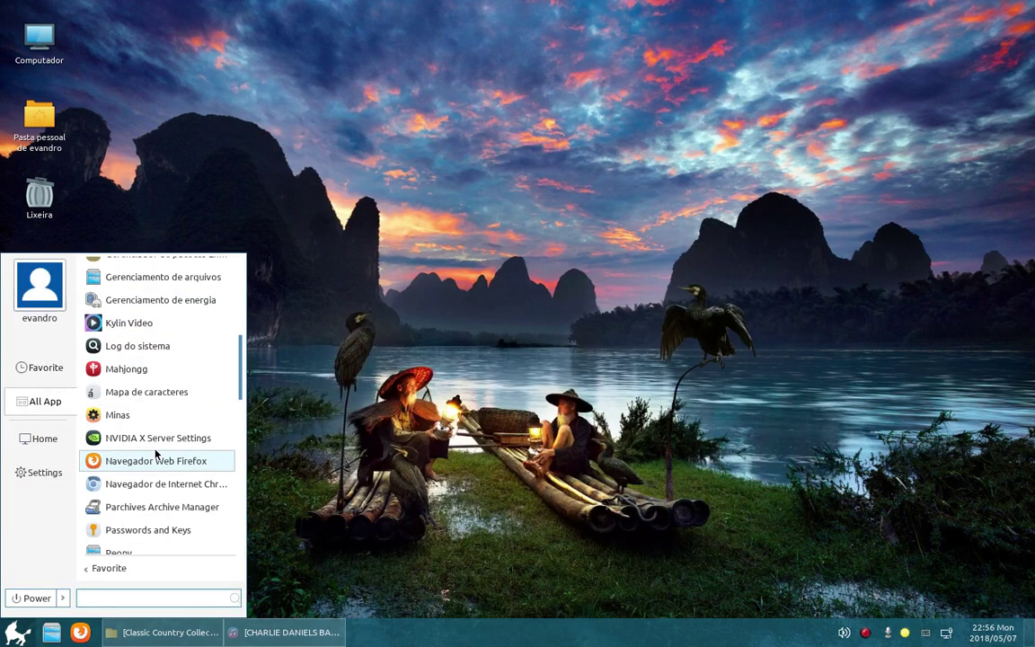
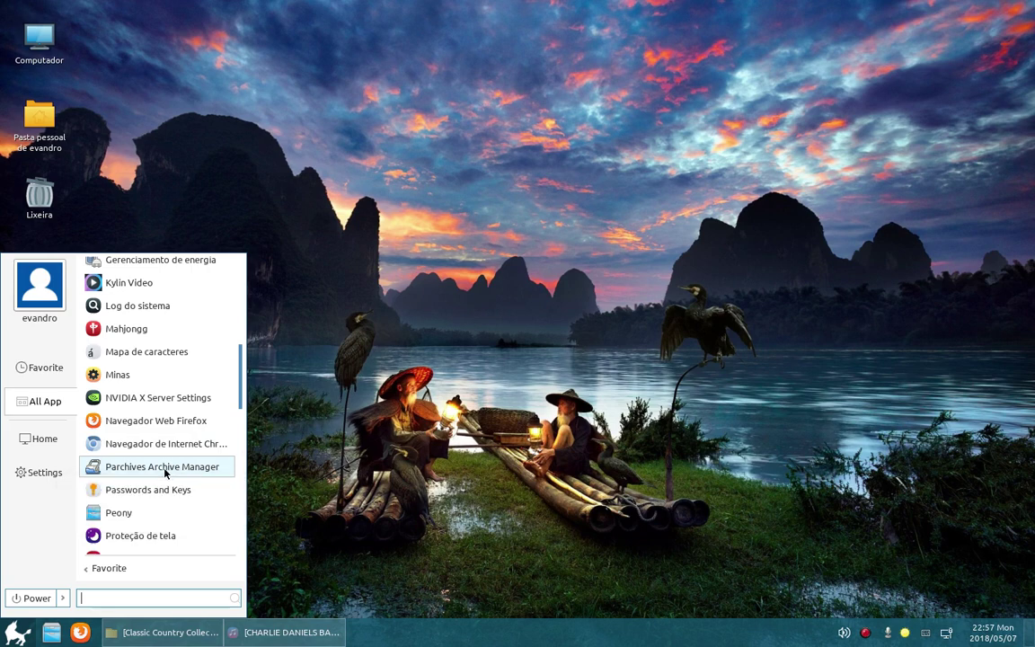
scroll(166, 471, down, 1)
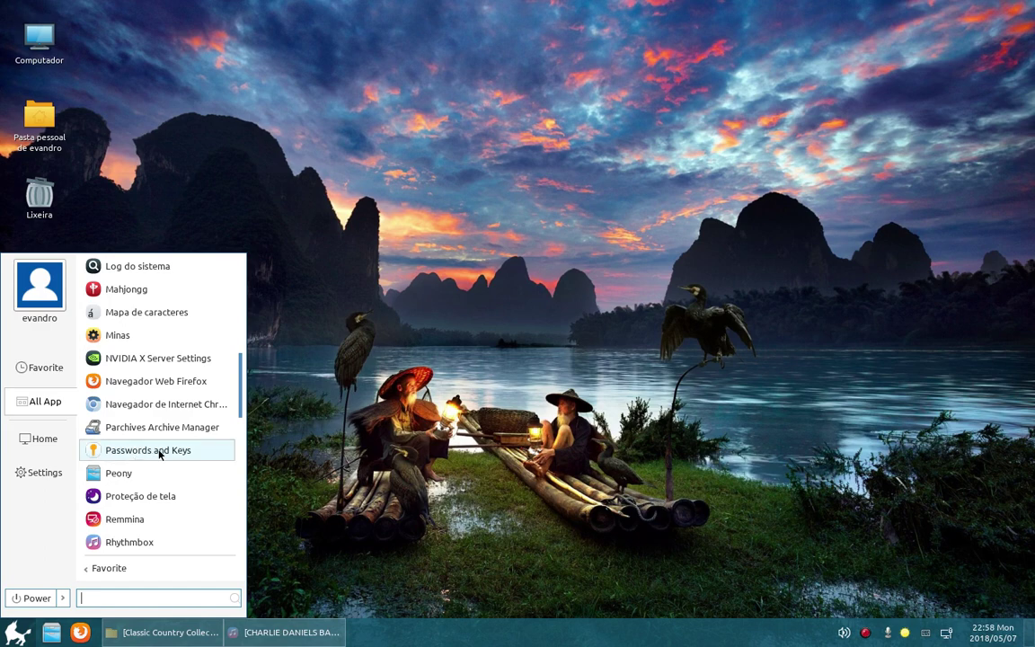
scroll(162, 454, down, 1)
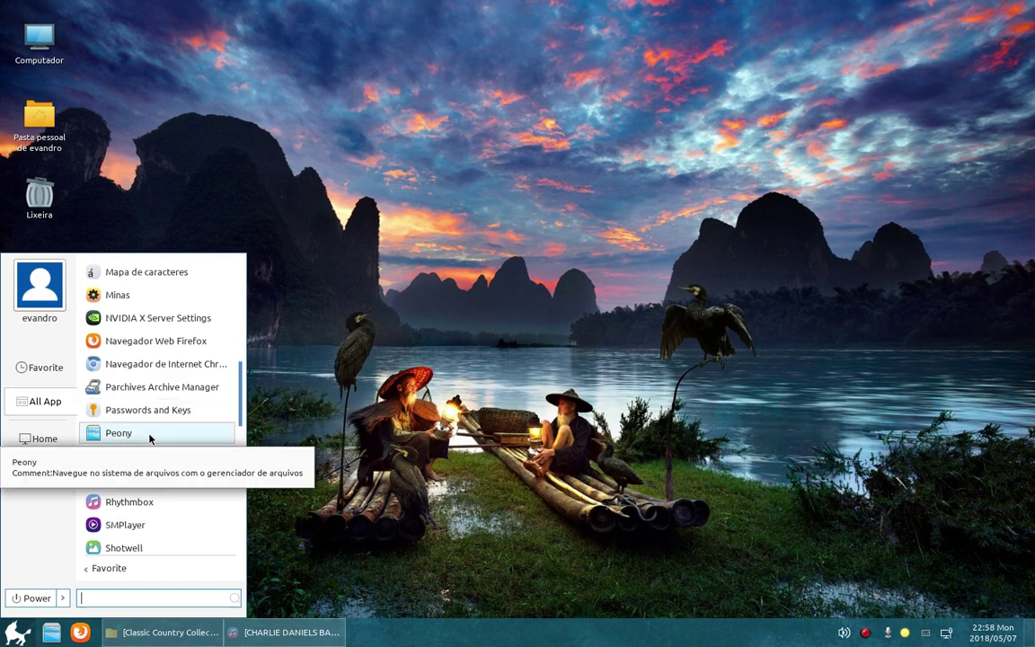
scroll(141, 521, down, 1)
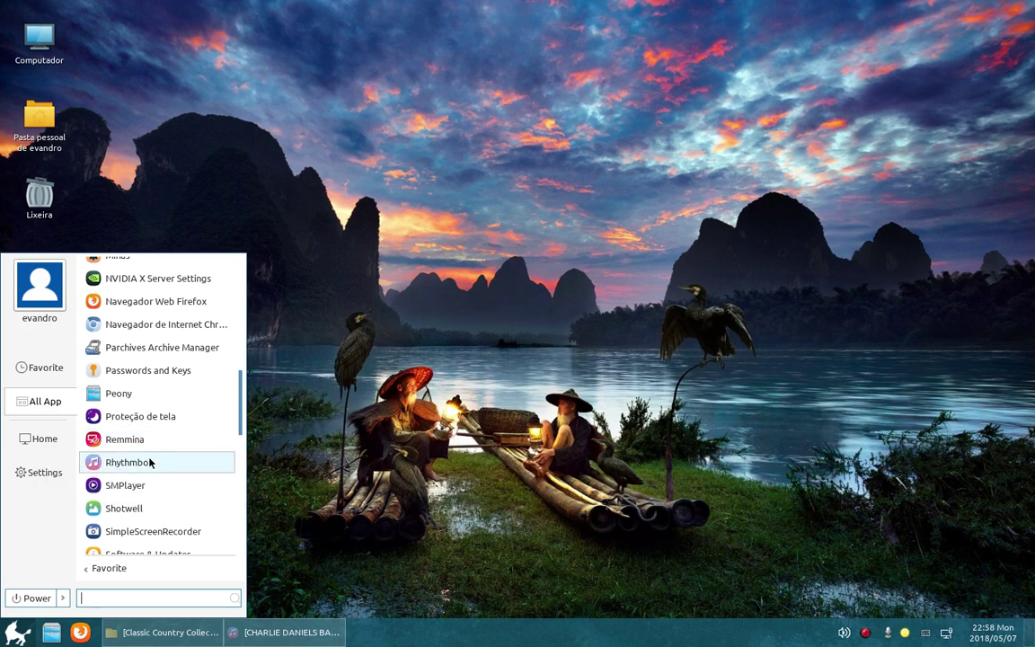
scroll(145, 468, down, 1)
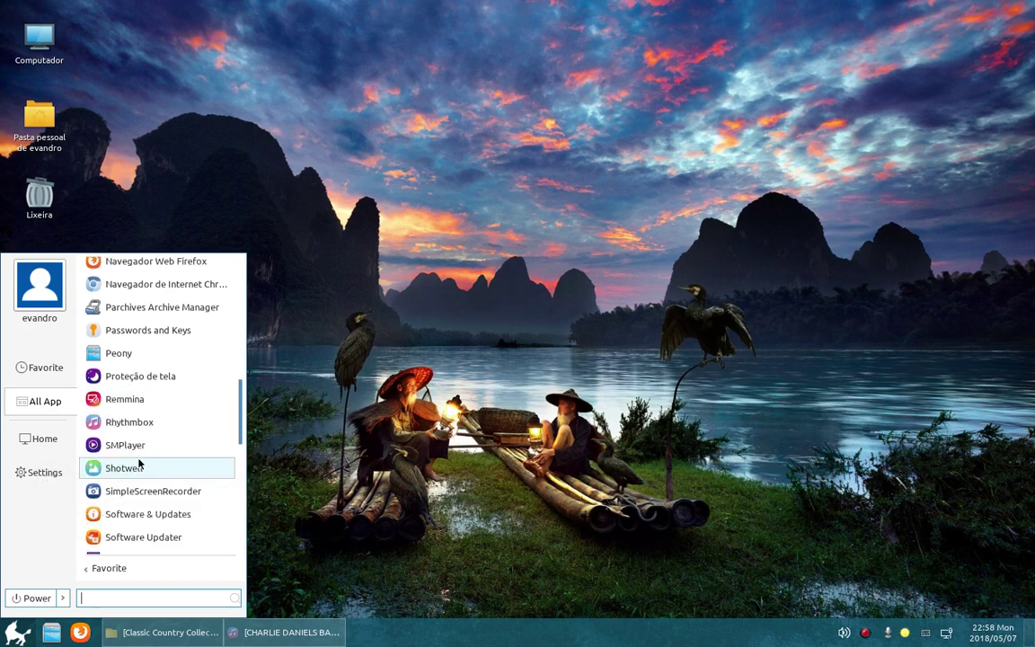
scroll(139, 446, down, 1)
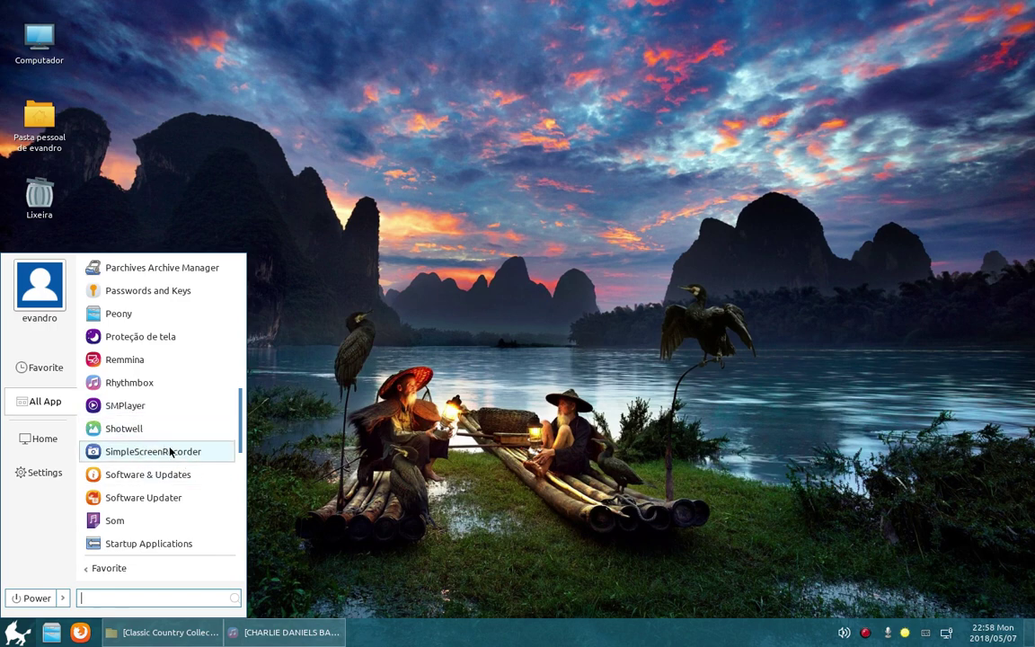
scroll(157, 441, down, 2)
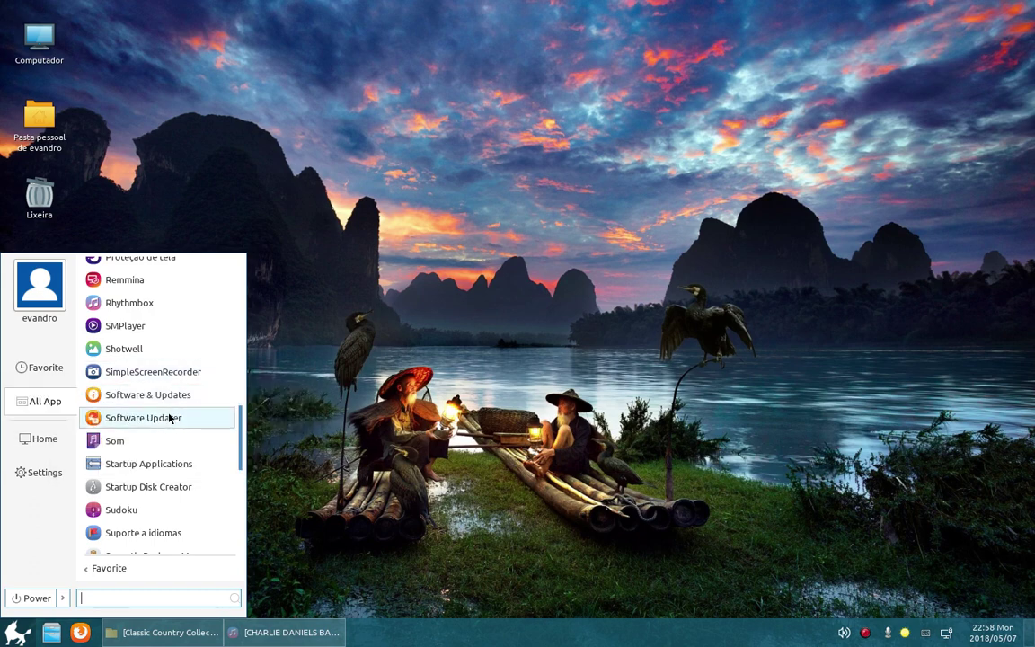
scroll(169, 417, down, 1)
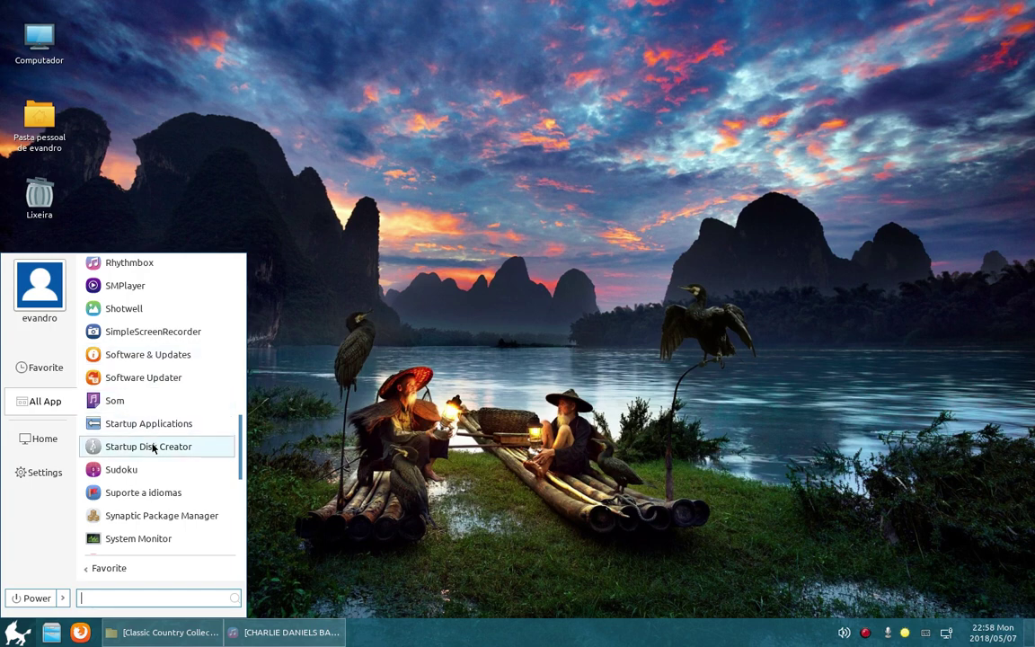
scroll(143, 378, down, 1)
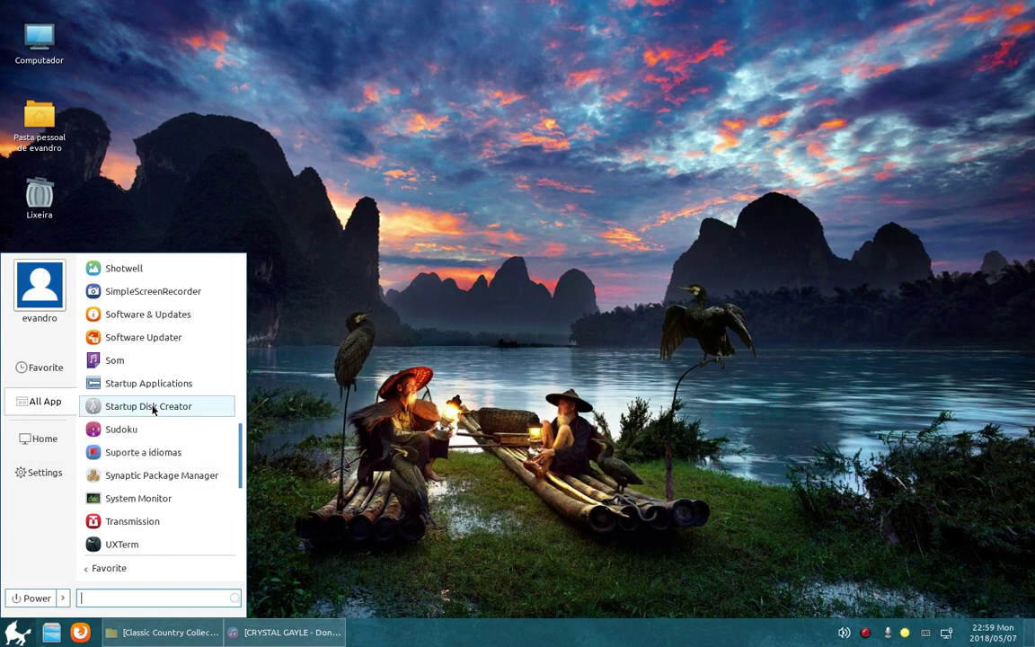
scroll(131, 436, down, 1)
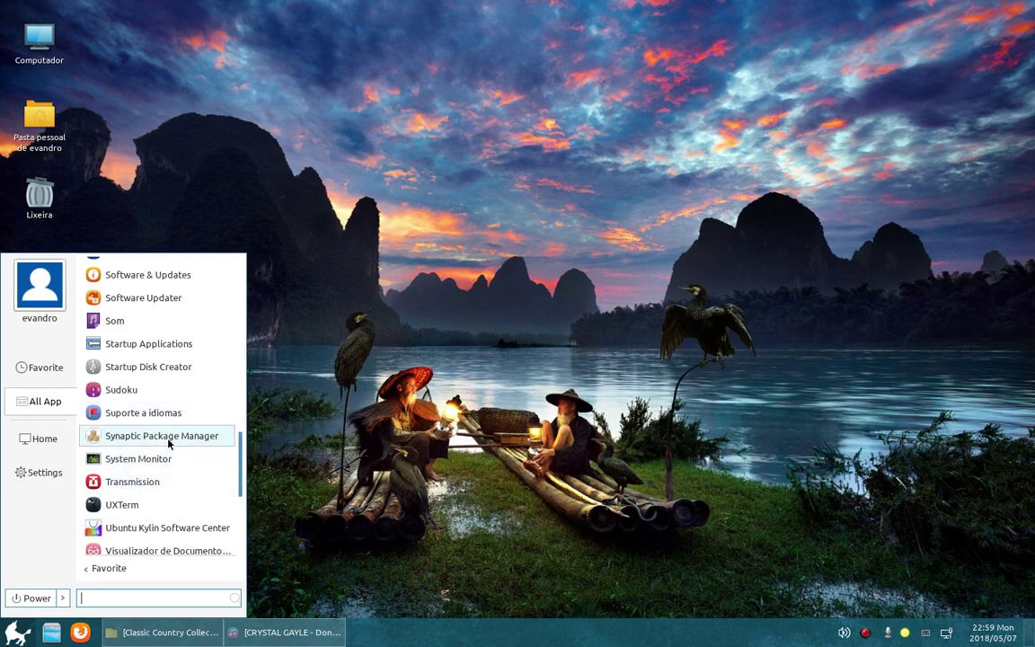
scroll(192, 437, down, 1)
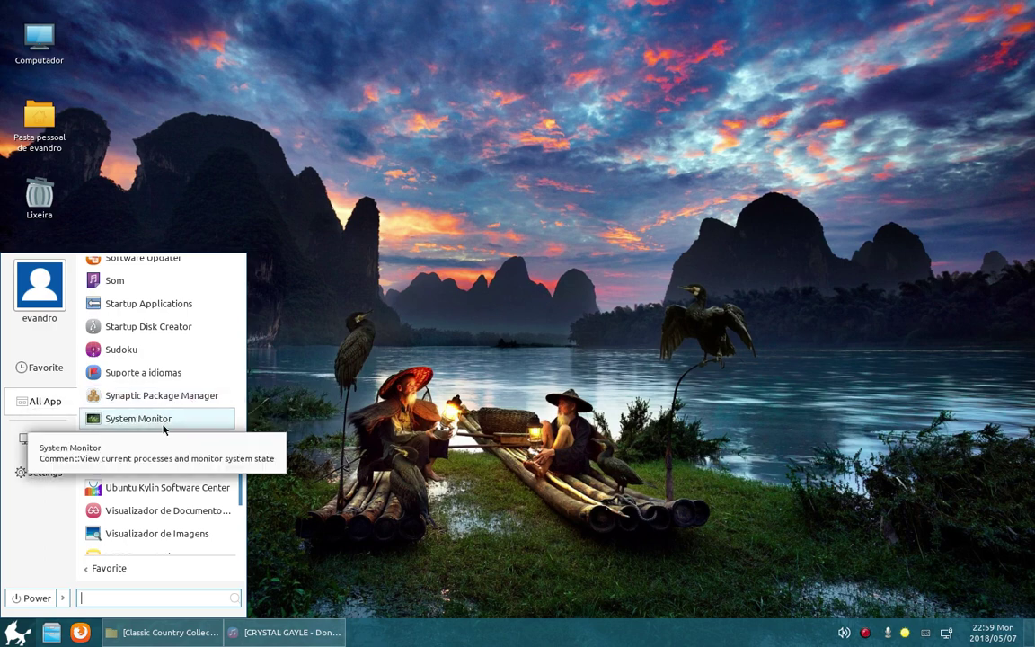
Step: Open System Monitor, view its Processes, Resources and File Systems pages, and close it
click(167, 418)
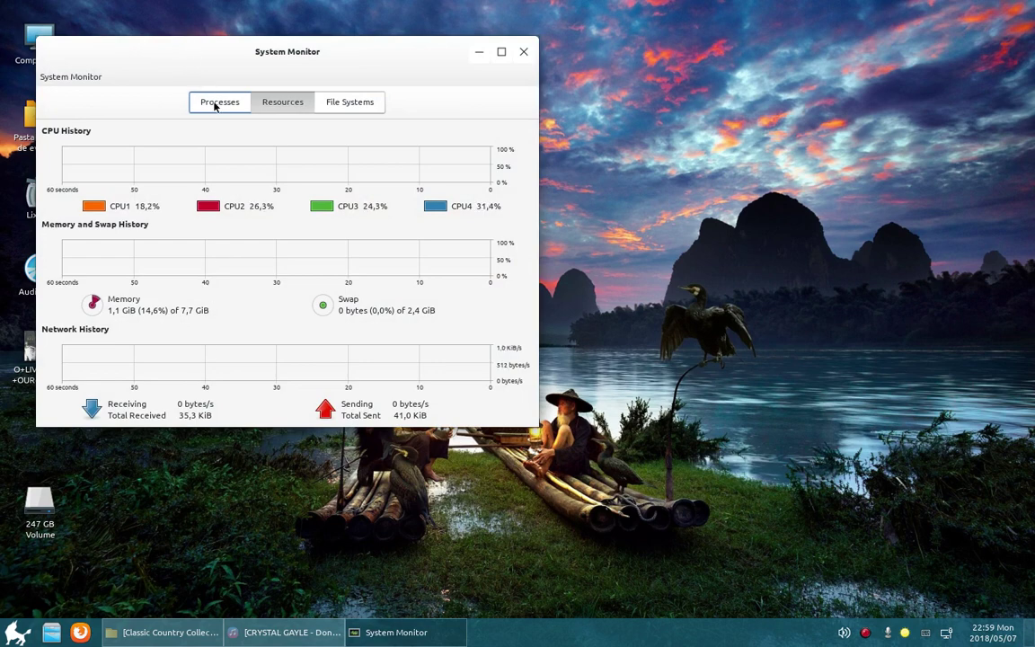
click(216, 106)
click(302, 106)
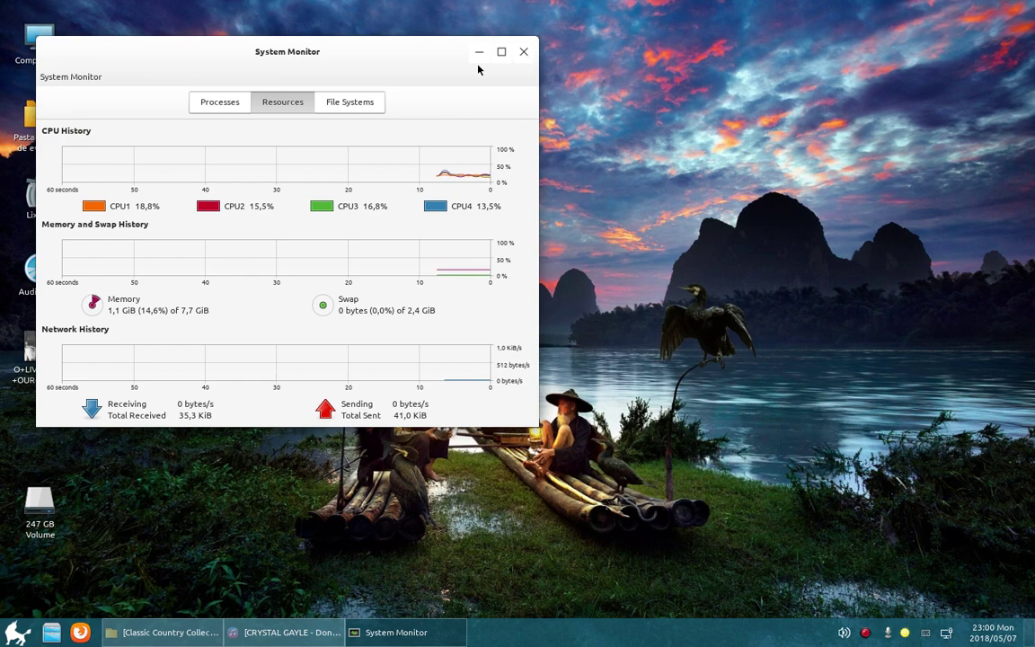
click(338, 104)
click(208, 102)
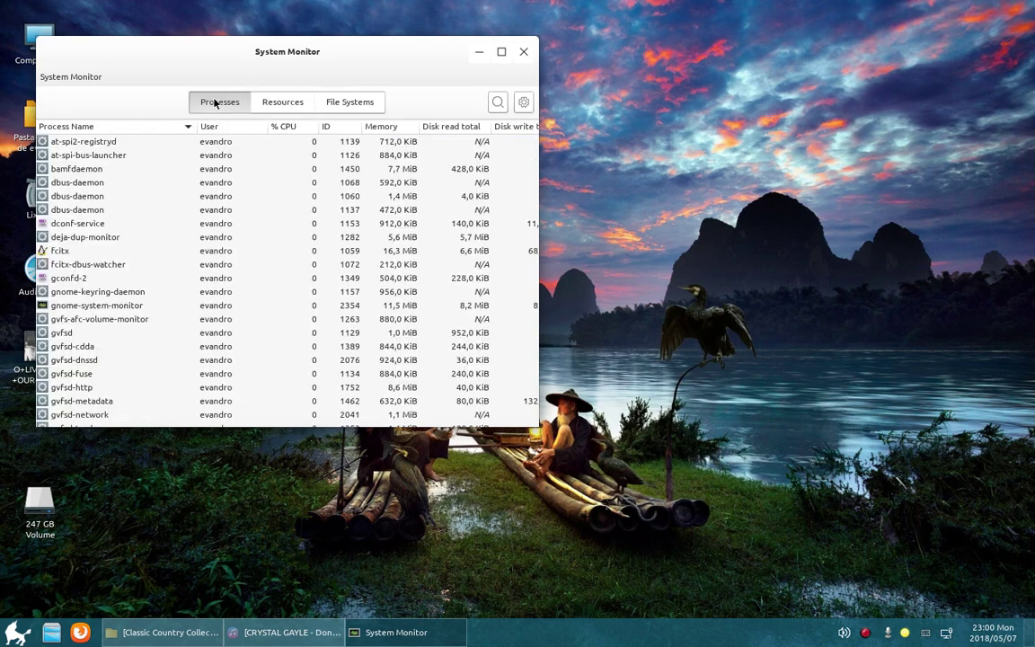
click(524, 52)
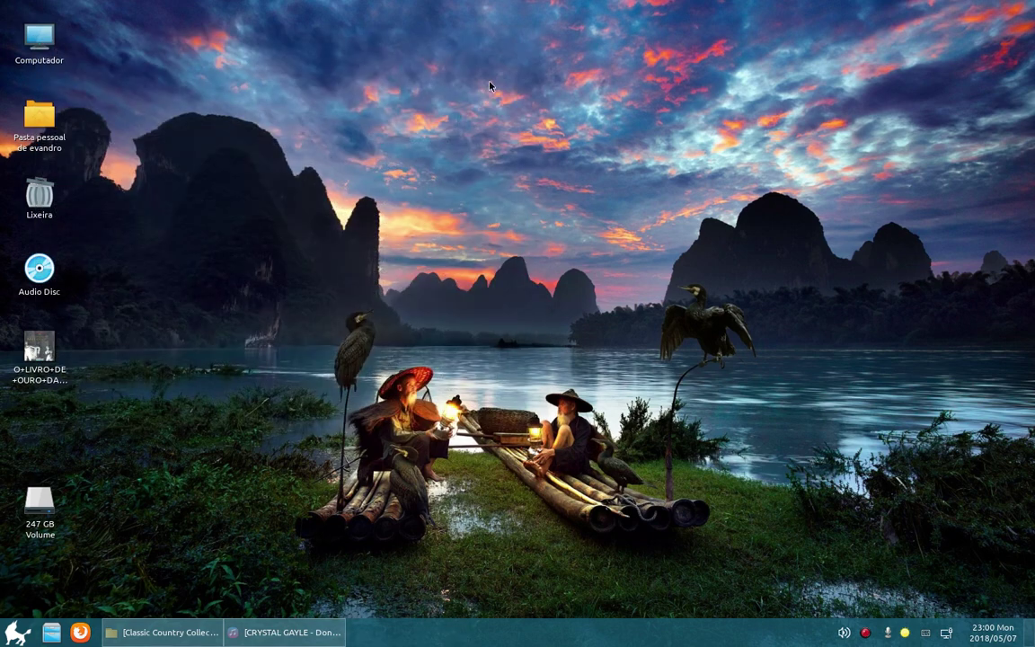
Step: Open Ubuntu Kylin Software Center from the full list of installed applications
click(17, 632)
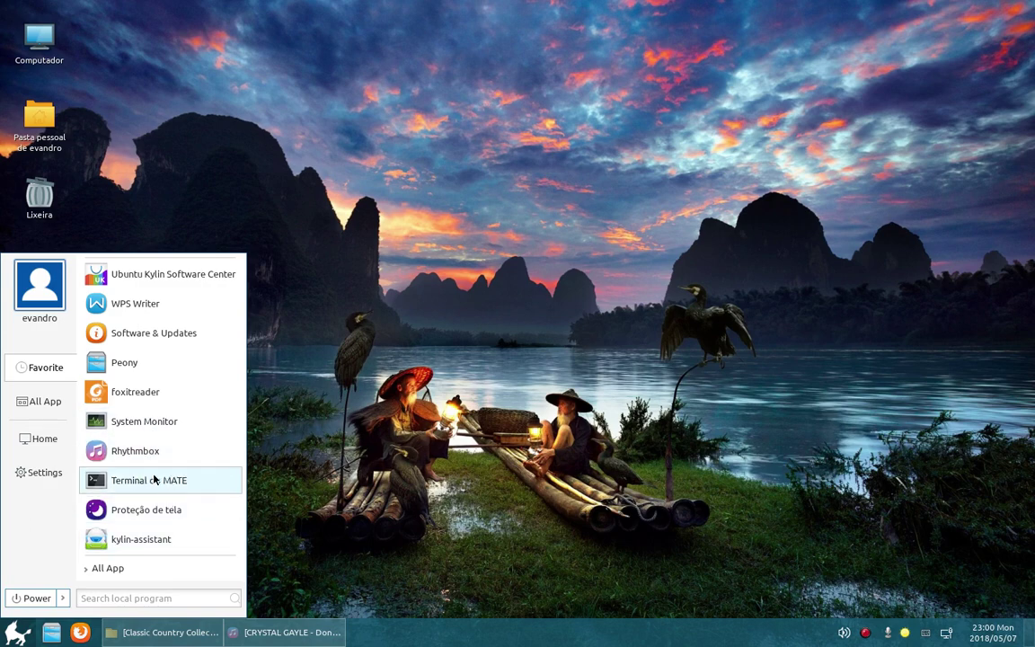
click(53, 400)
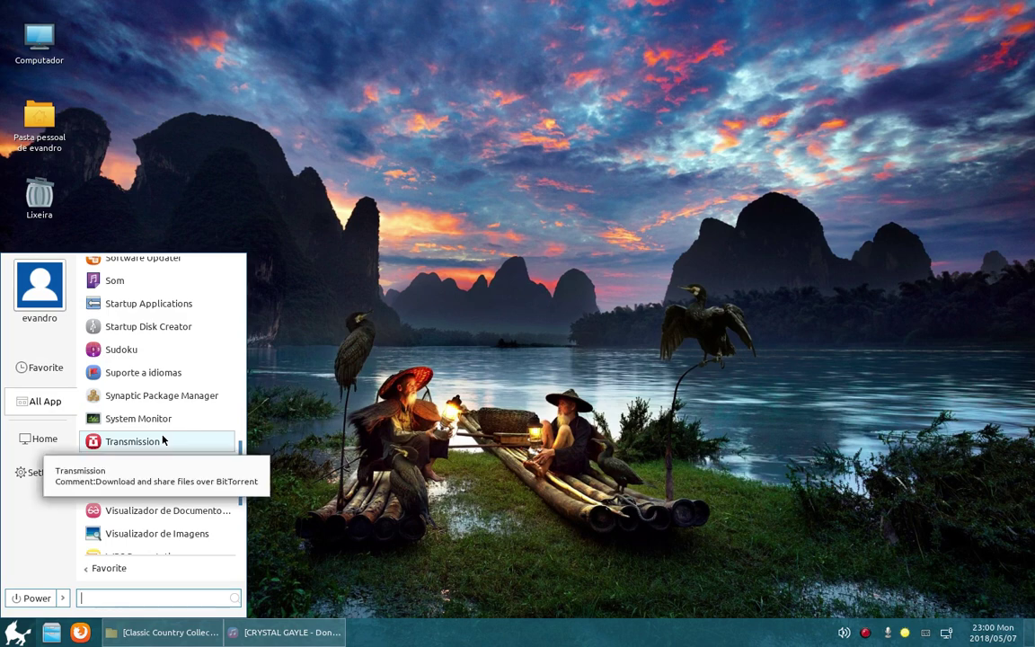
scroll(151, 477, down, 1)
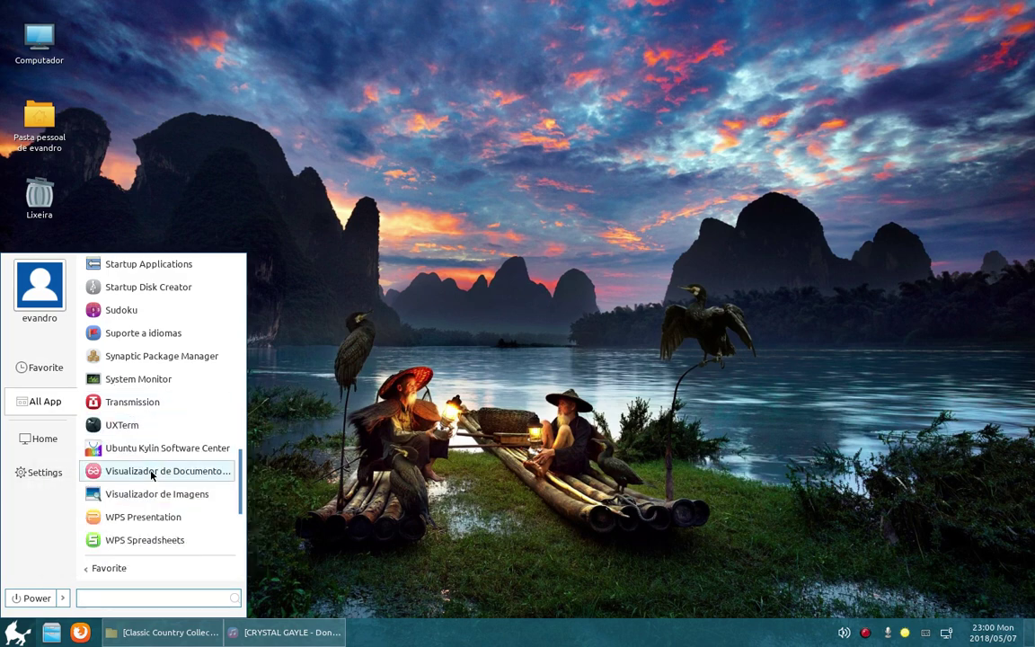
scroll(193, 502, down, 1)
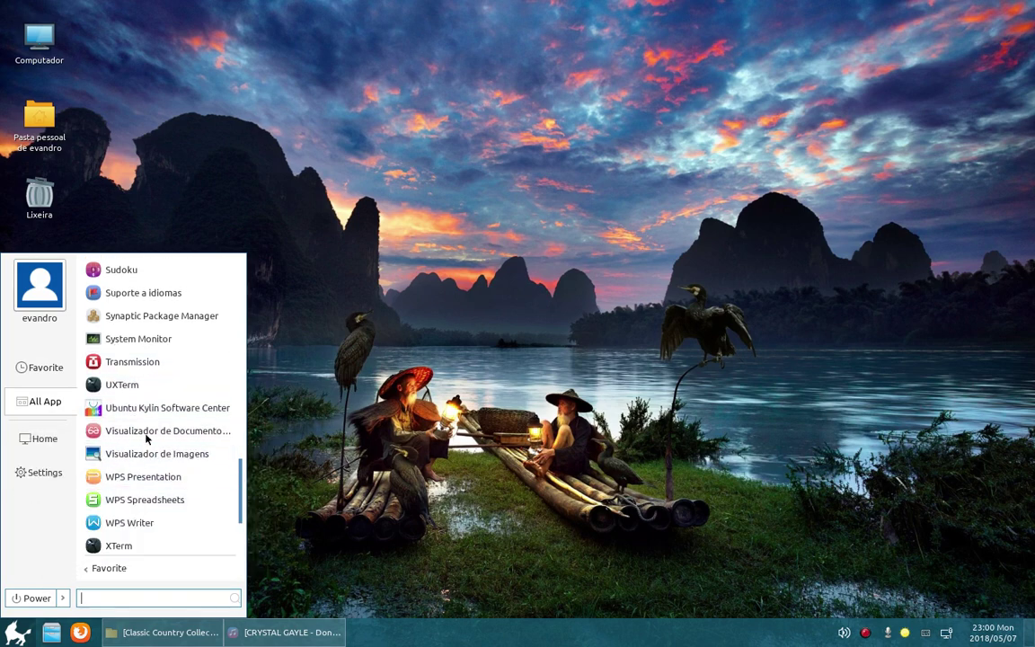
click(164, 407)
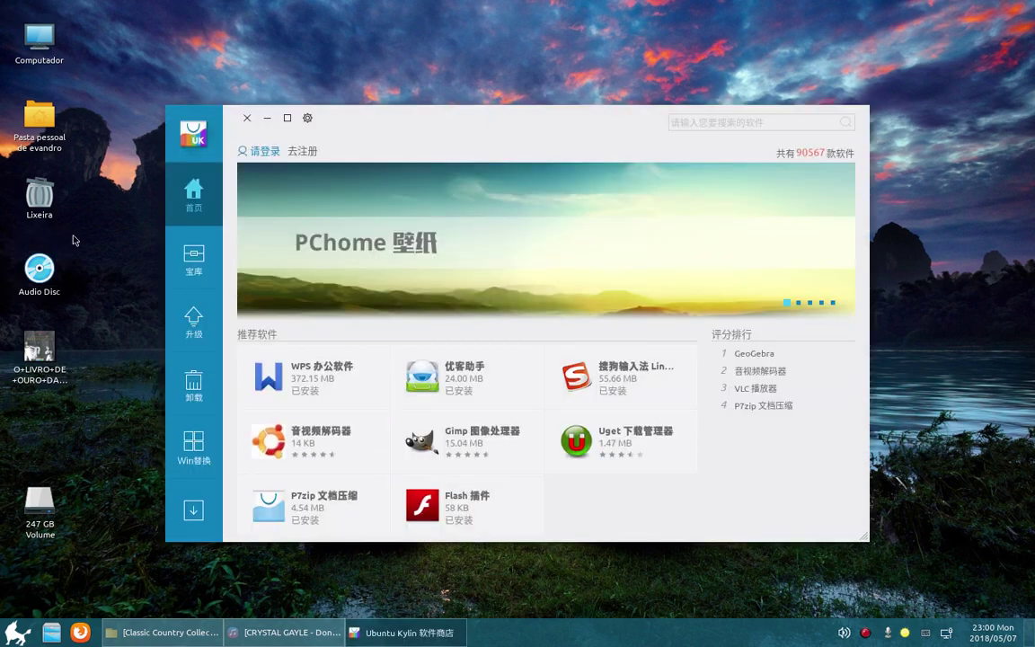
Step: View the software center's library (宝库) and upgrade (升级) sections, and return to its home page (首页)
click(183, 266)
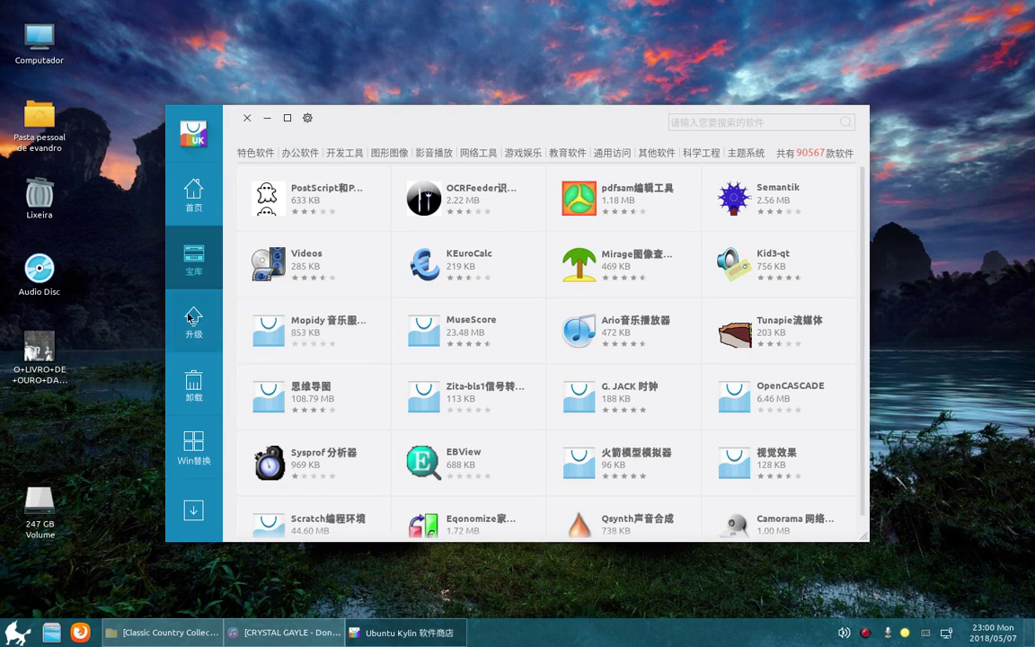
click(189, 318)
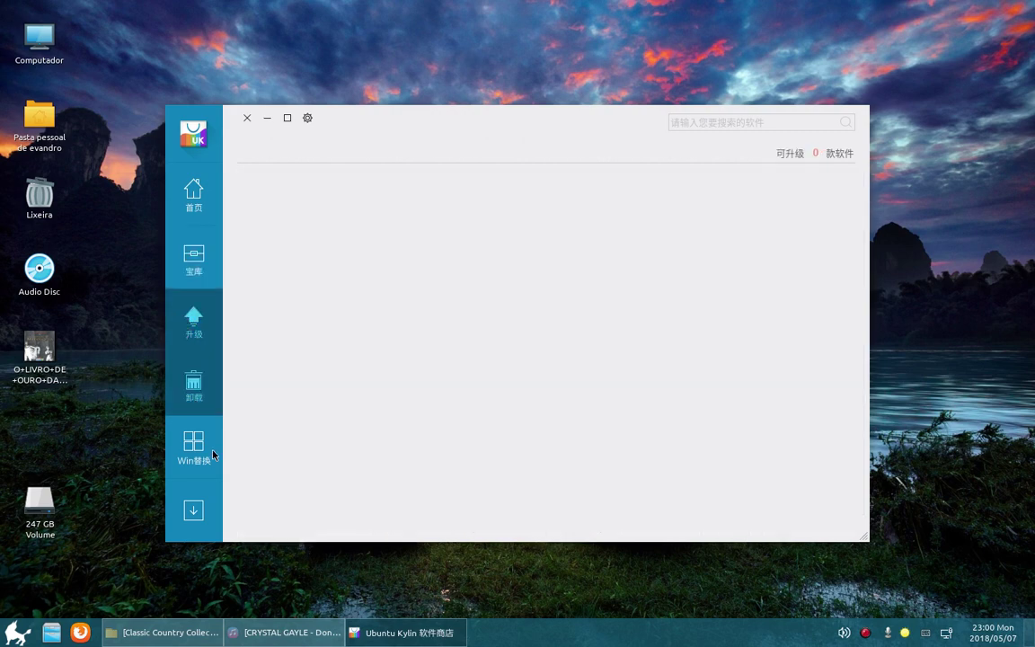
click(193, 260)
click(193, 193)
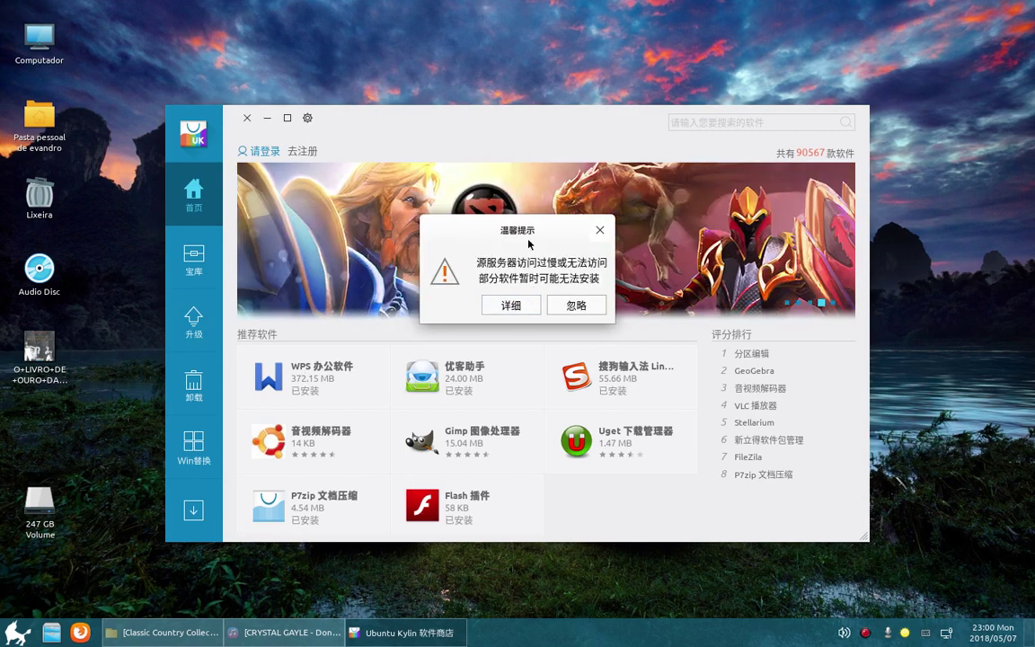
Step: Move the source-server warning dialog aside and dismiss it, and look over the recommended software on the home page
drag(548, 221, 584, 188)
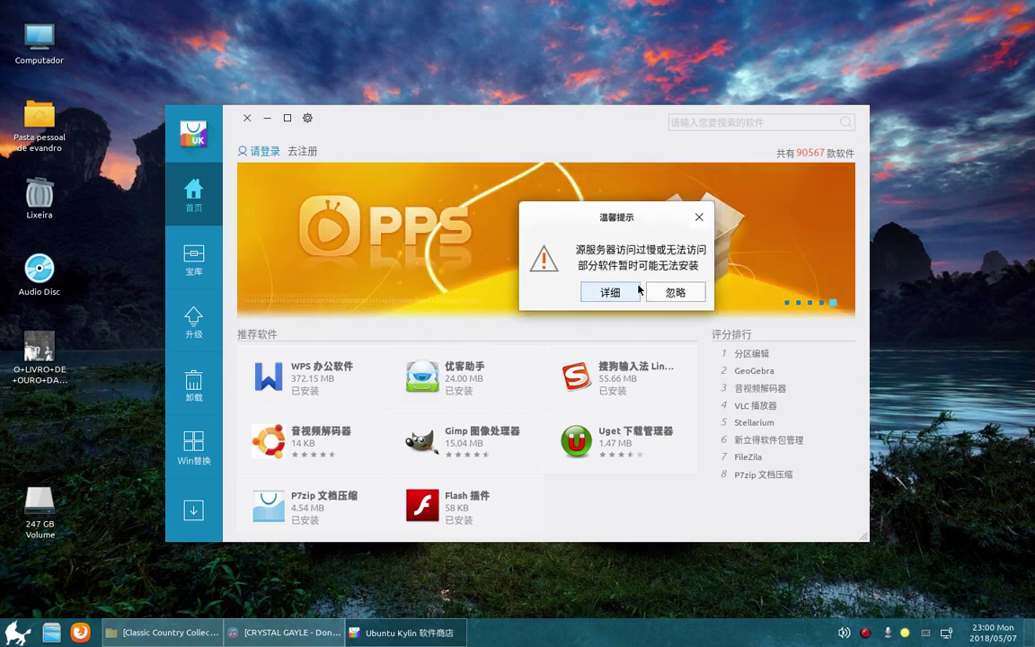
click(608, 264)
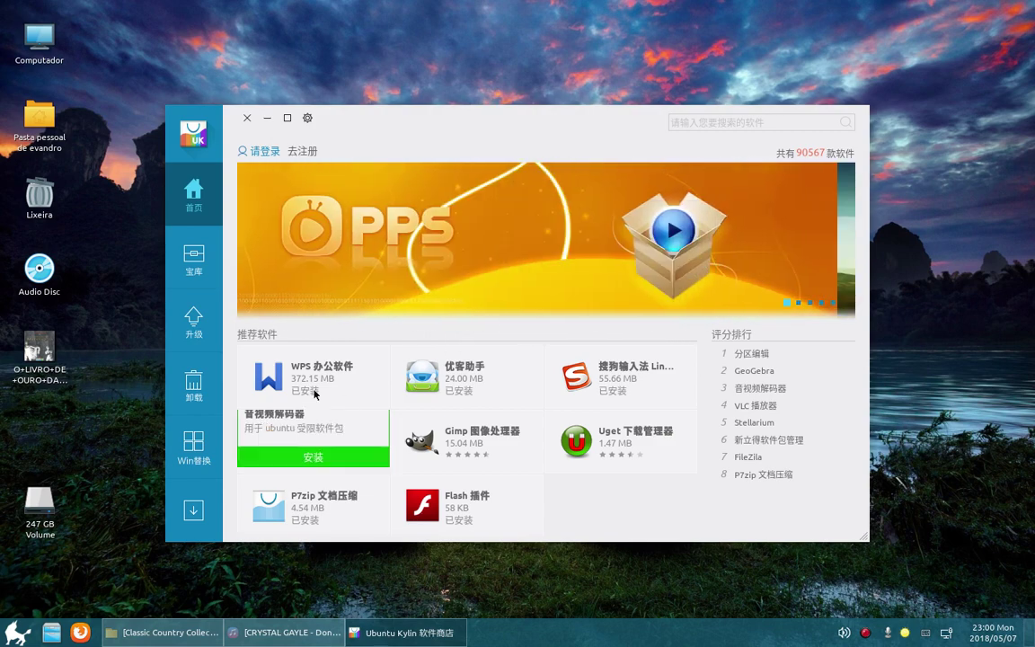
mouse_move(320, 385)
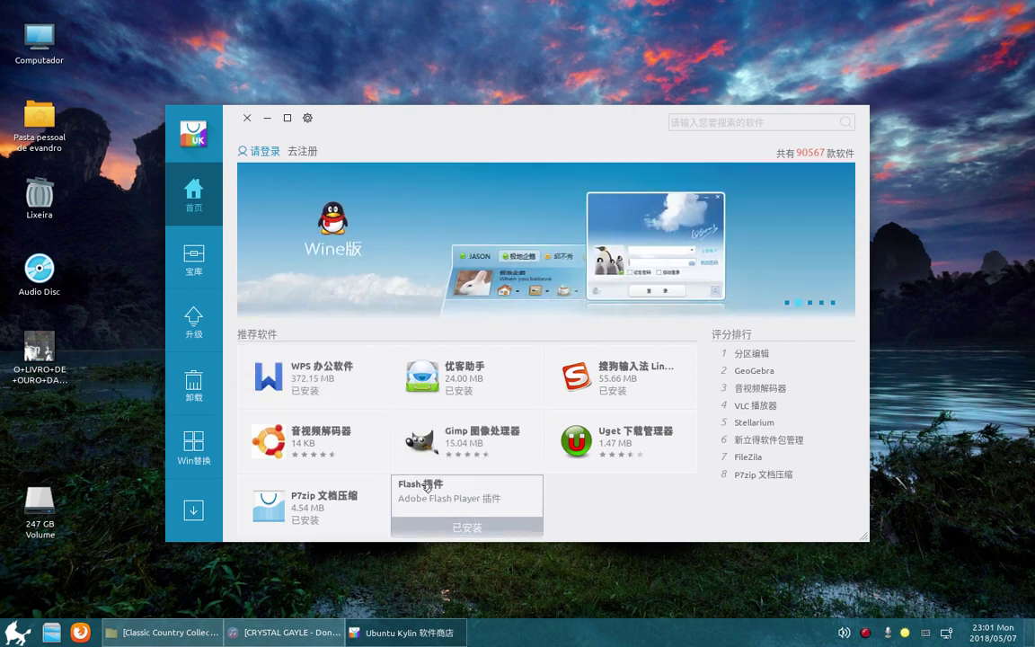
Step: Browse the software library's categories from 特色软件 through 网络工具, and return to 特色软件
click(195, 261)
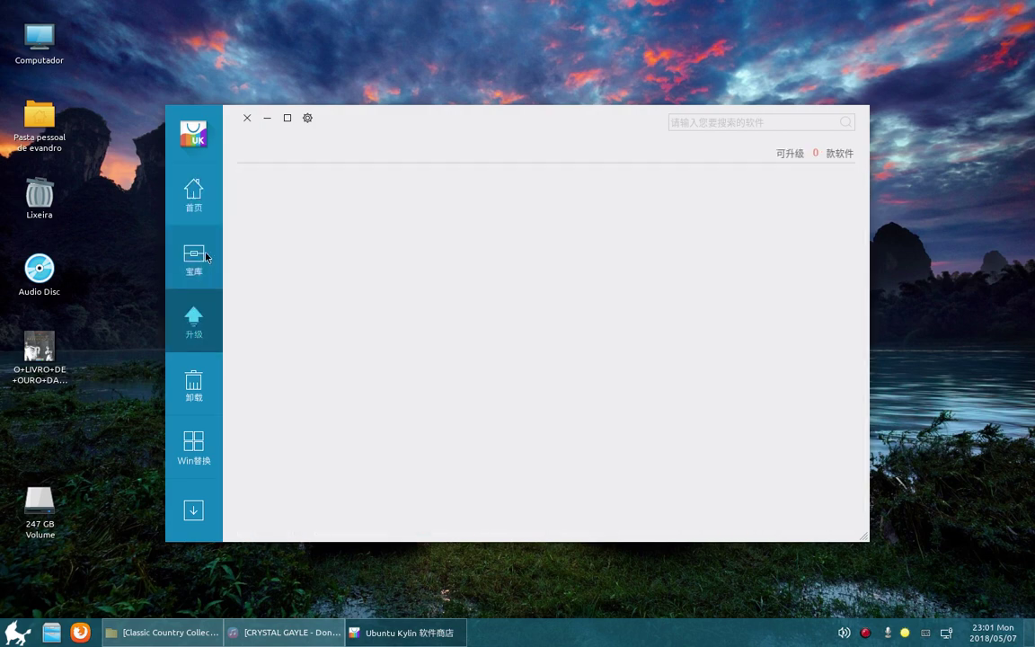
scroll(508, 412, up, 1)
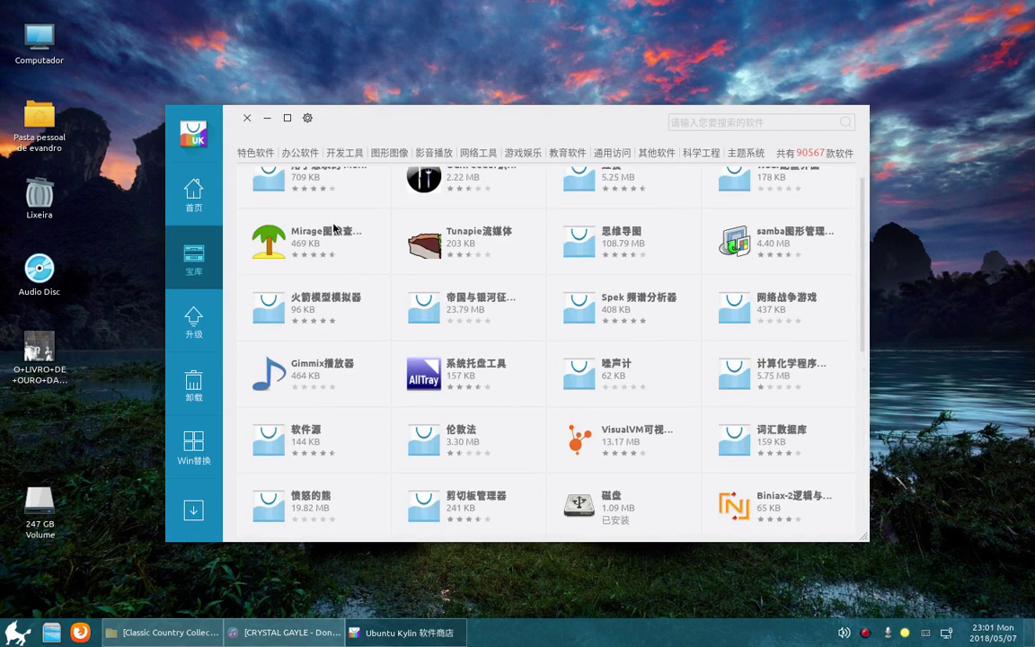
click(255, 151)
click(289, 153)
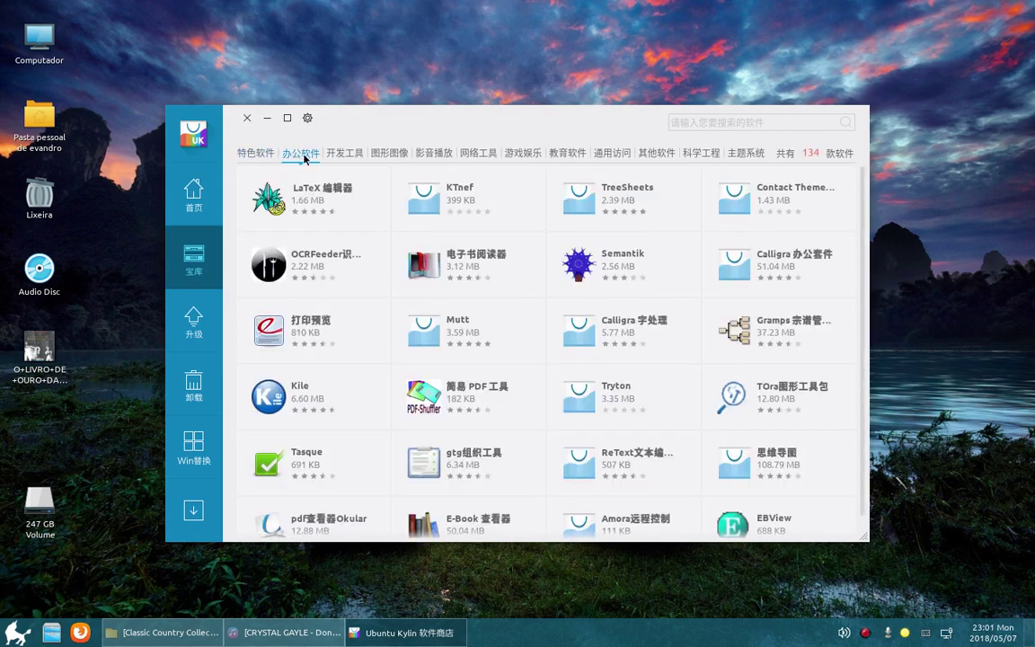
click(339, 152)
click(386, 153)
click(434, 153)
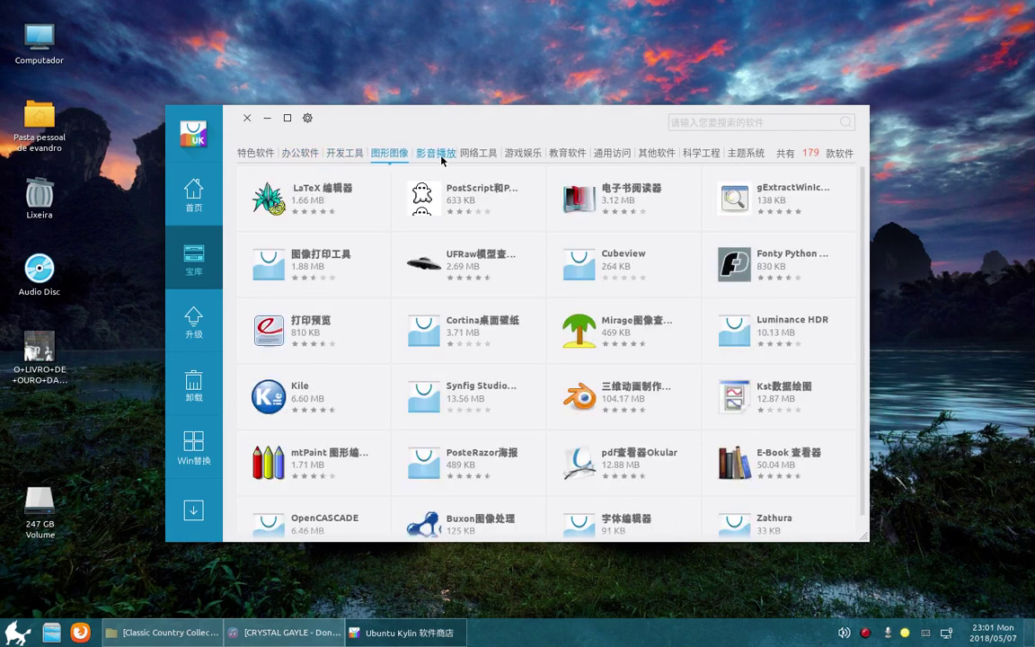
click(478, 153)
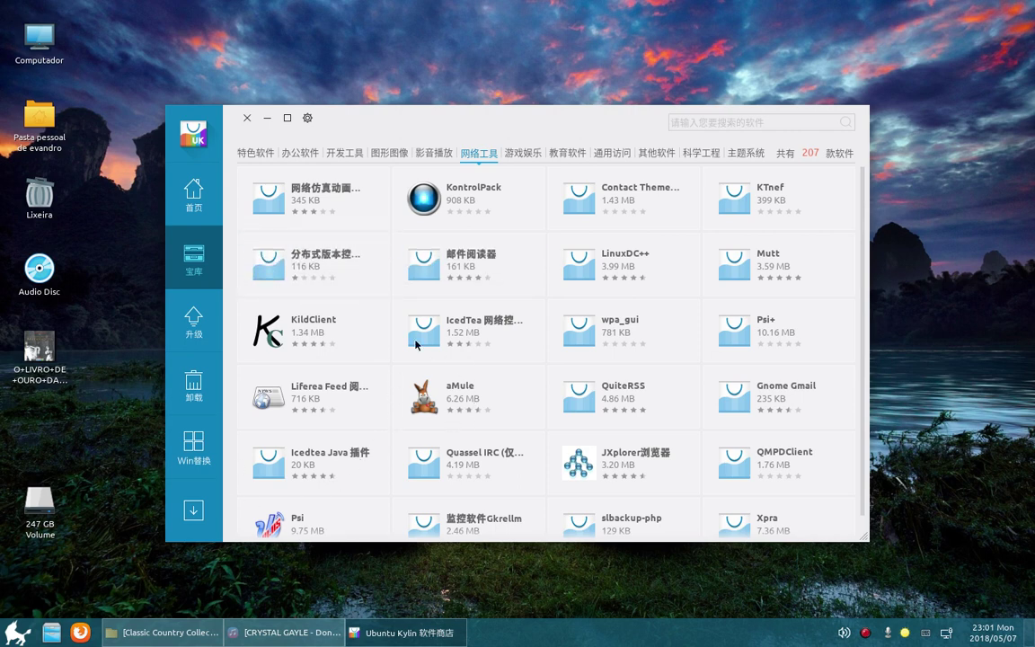
click(259, 154)
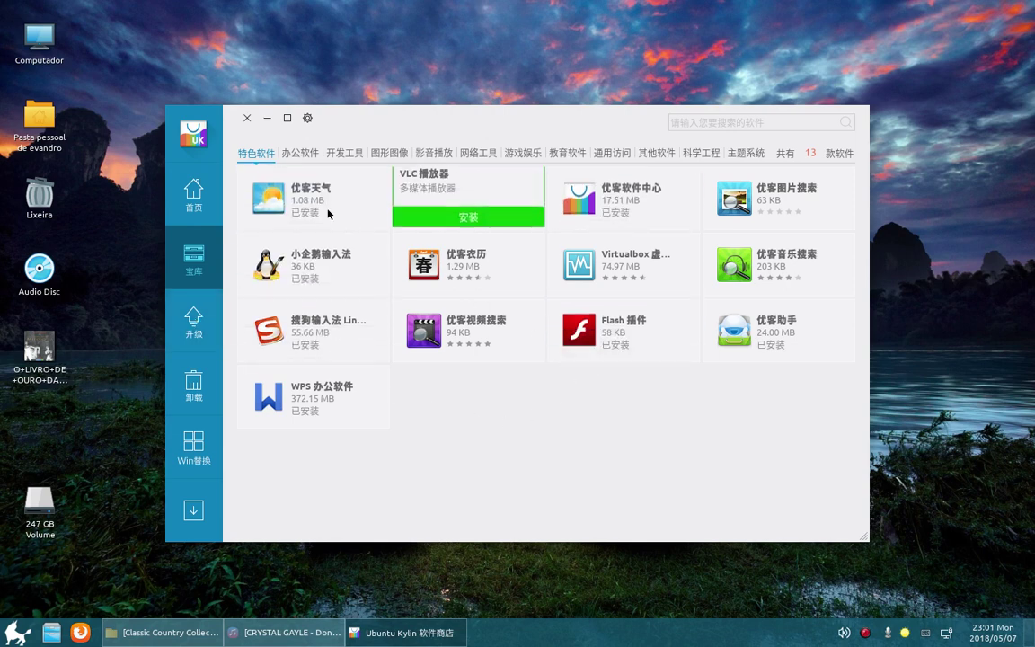
Step: View the software center's upgrade section (升级) and close Ubuntu Kylin Software Center
mouse_move(294, 213)
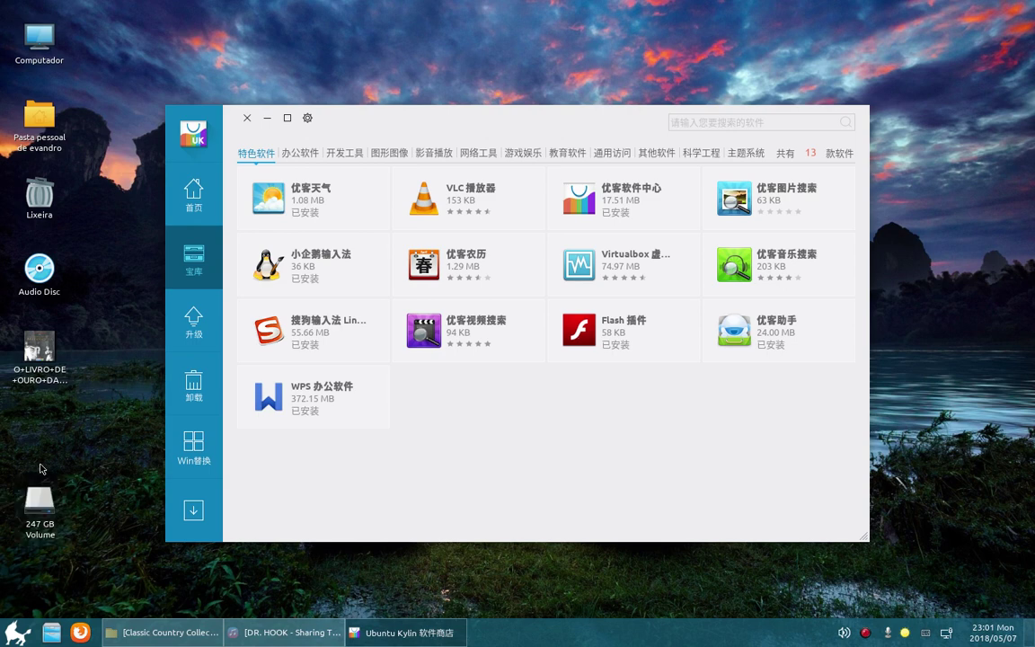
click(200, 321)
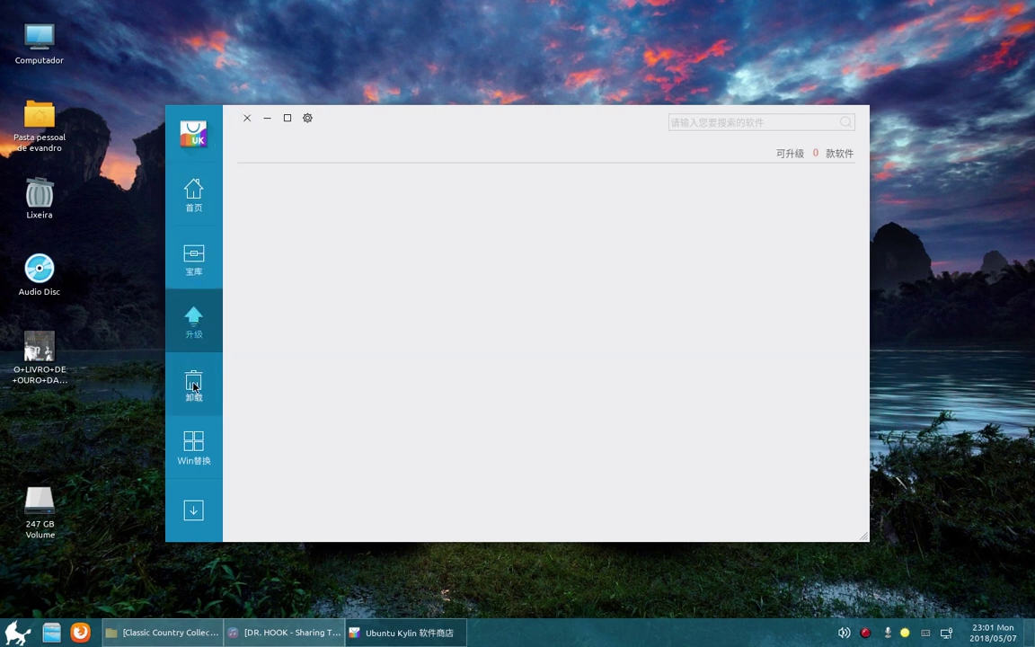
click(247, 117)
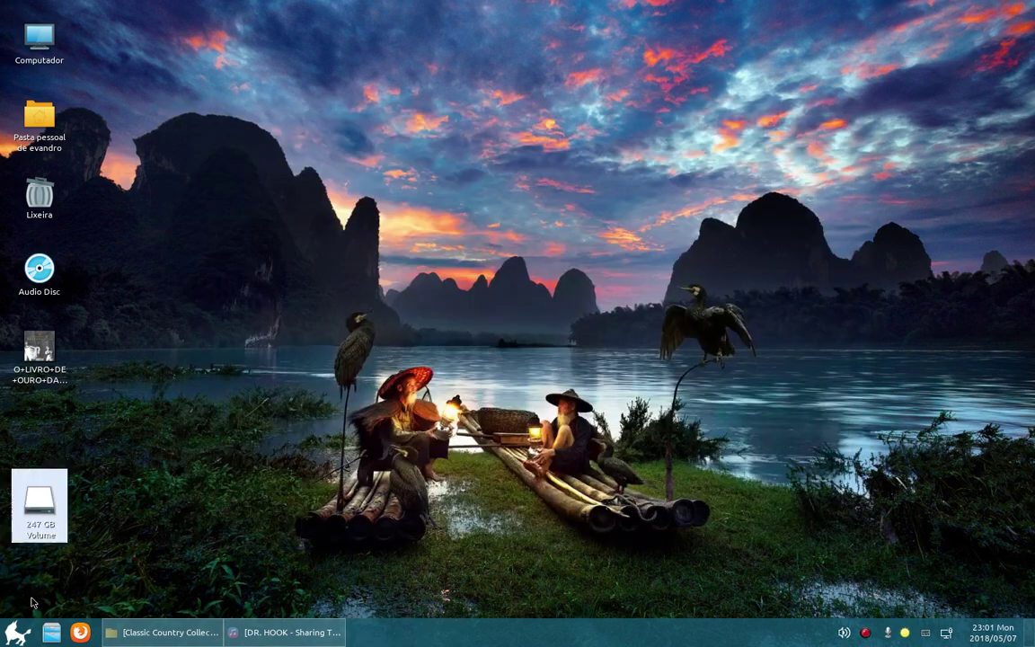
Step: Open the document viewer (Visualizador de Documentos) from the full application list, view its empty window and close it
click(16, 632)
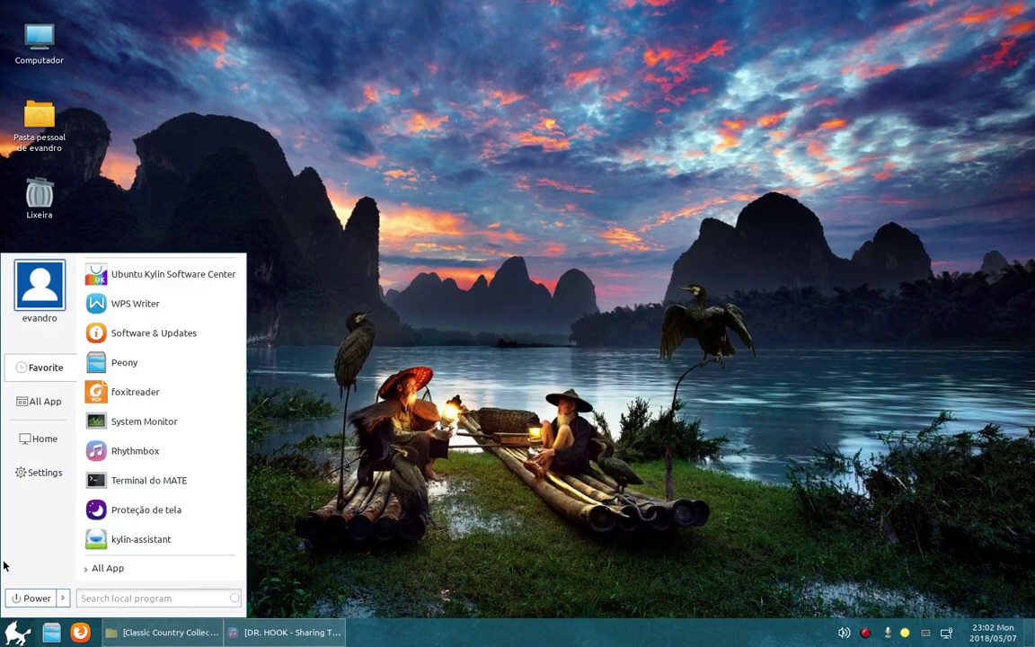
click(44, 402)
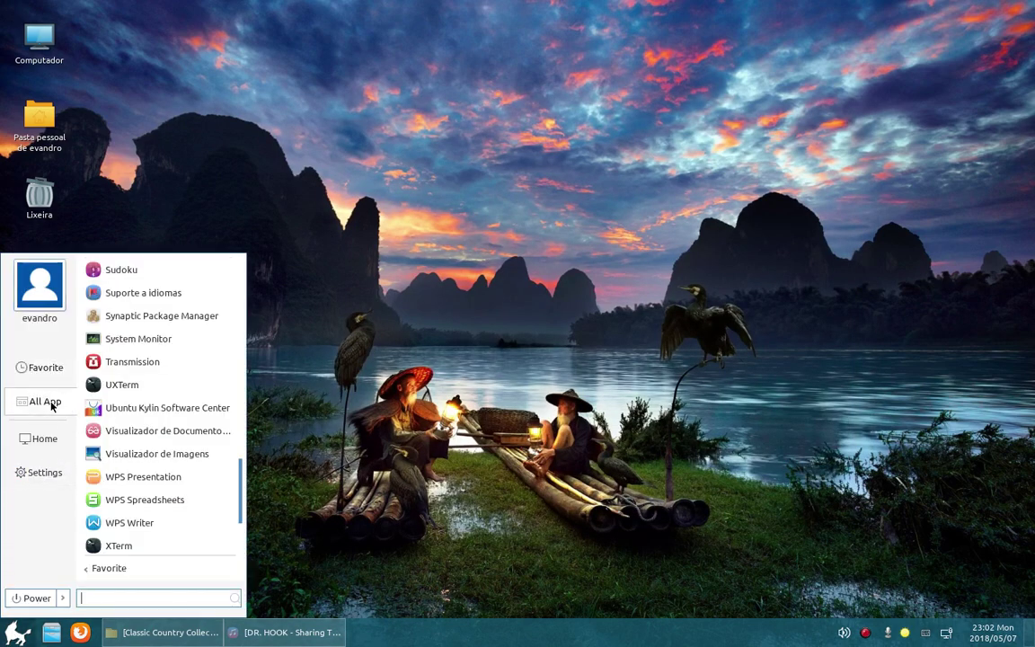
click(181, 432)
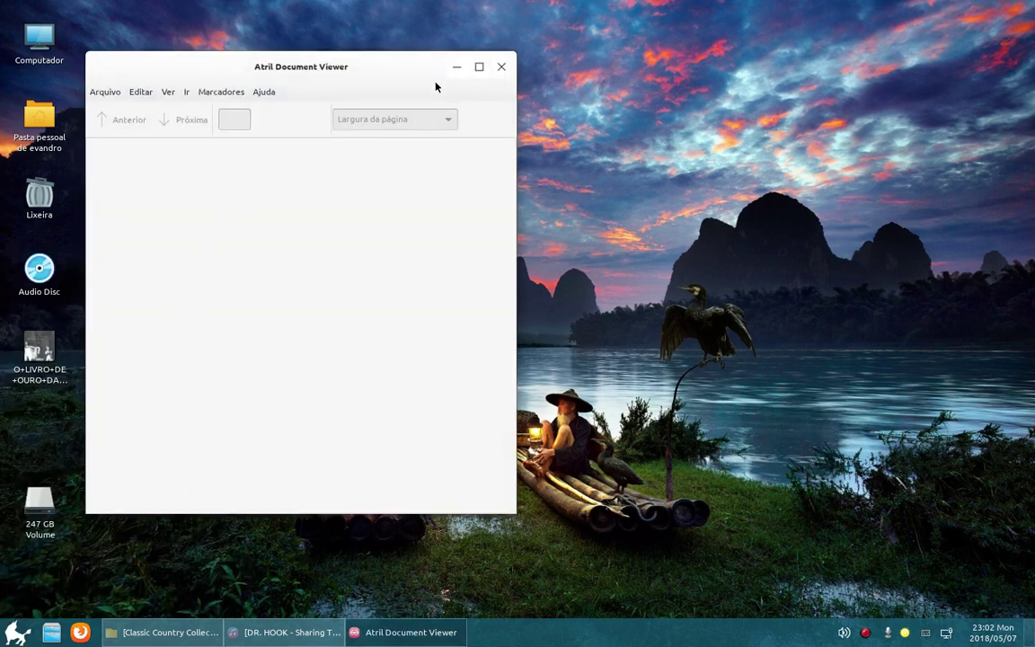
click(501, 67)
Step: Open WPS Spreadsheets from the full application list and dismiss its System Check dialog
click(7, 636)
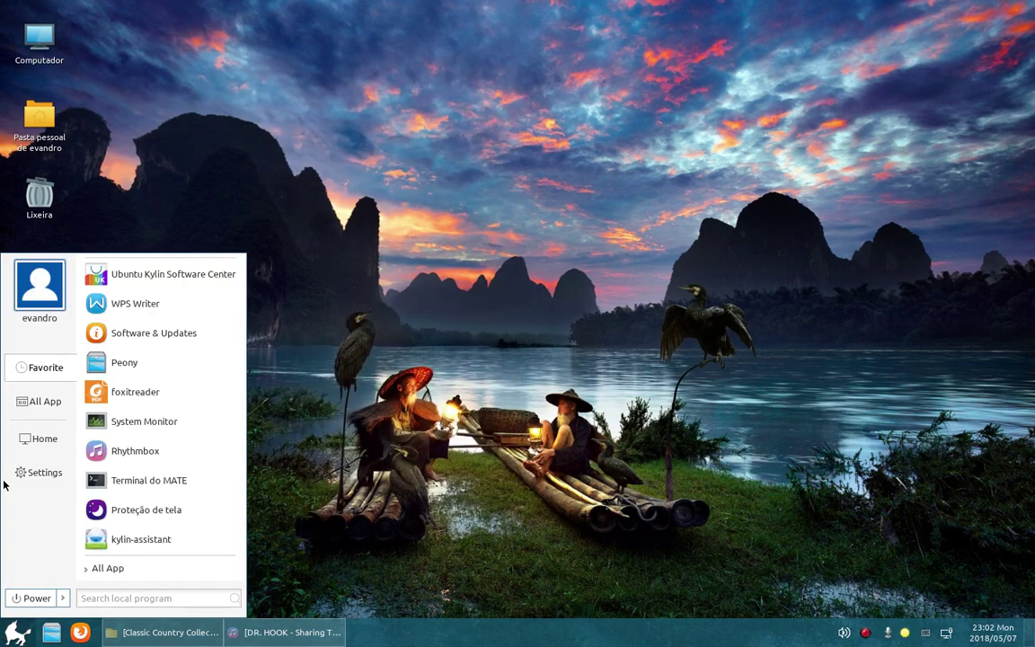
click(45, 401)
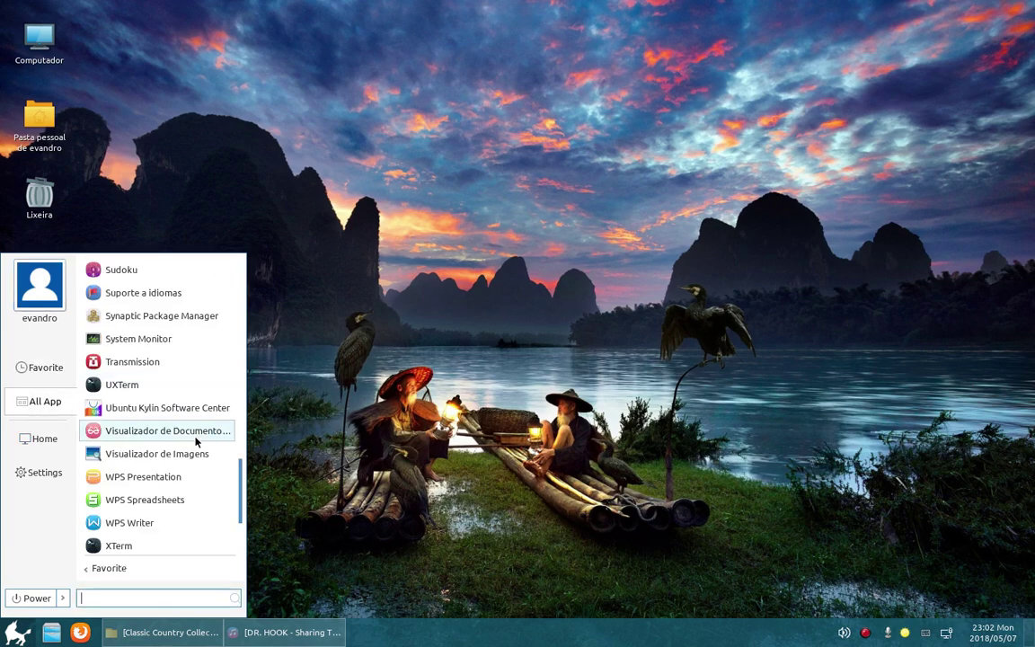
scroll(199, 438, down, 1)
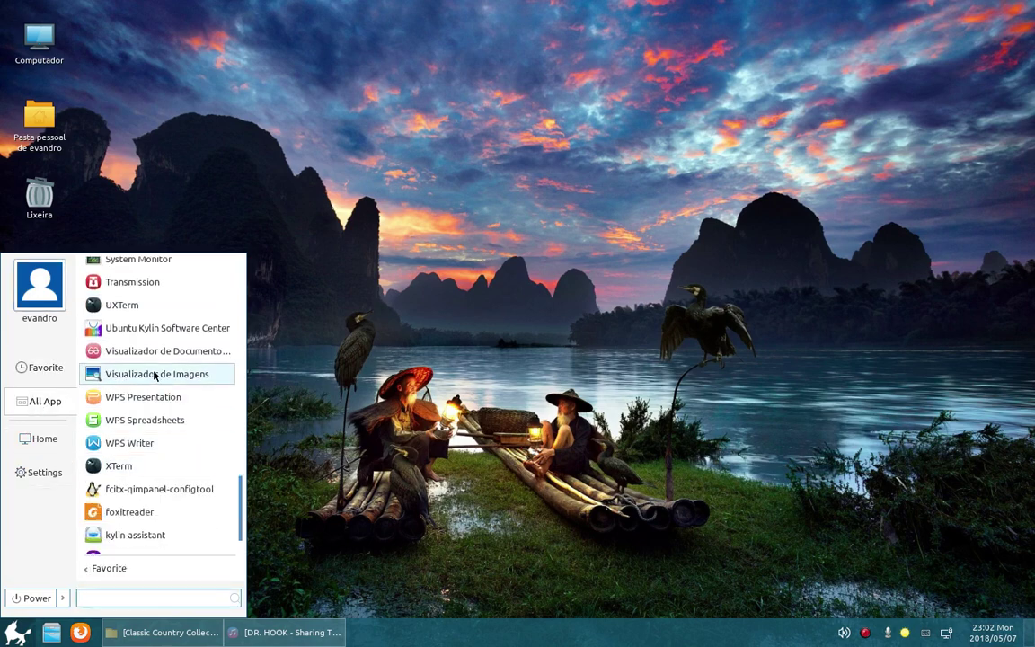
click(137, 422)
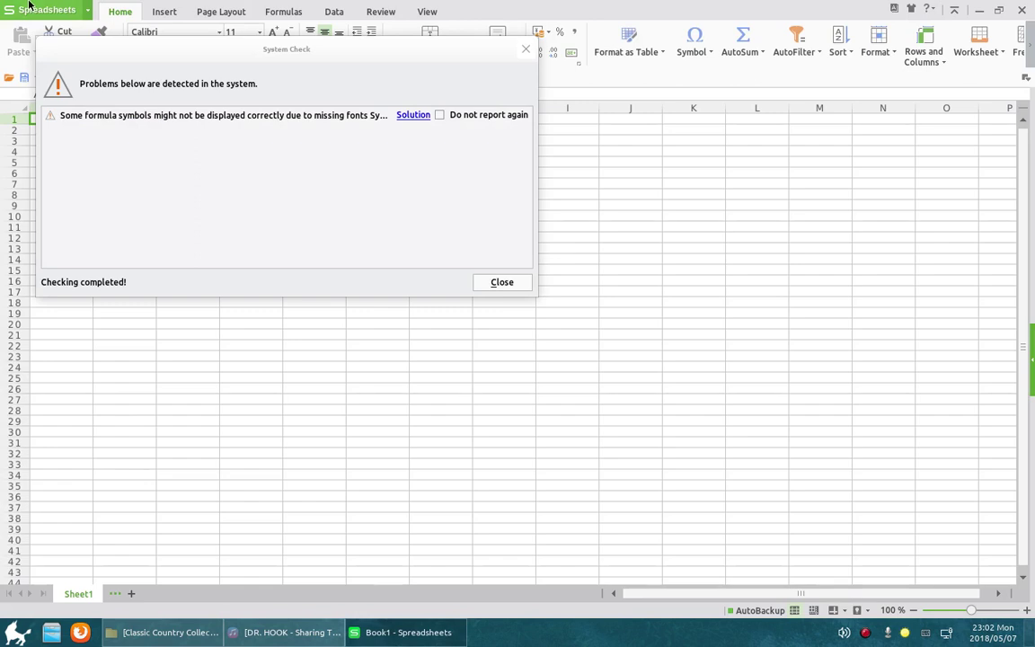
click(500, 282)
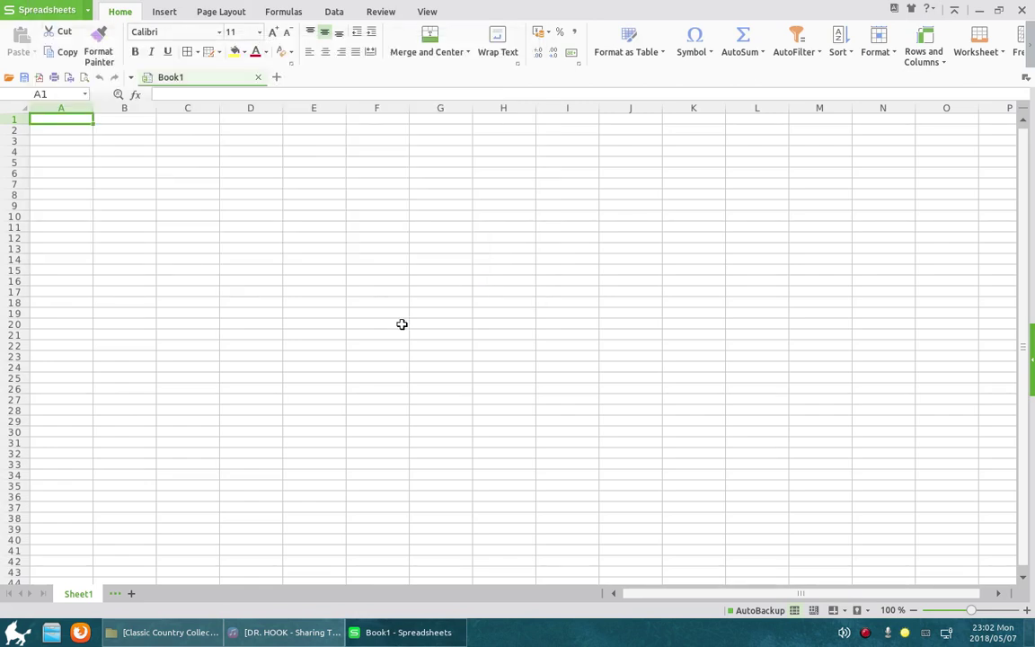
Step: Look through the Spreadsheets command sets from Home and Insert to Review and View, return to Home, and close the program
click(220, 10)
click(286, 11)
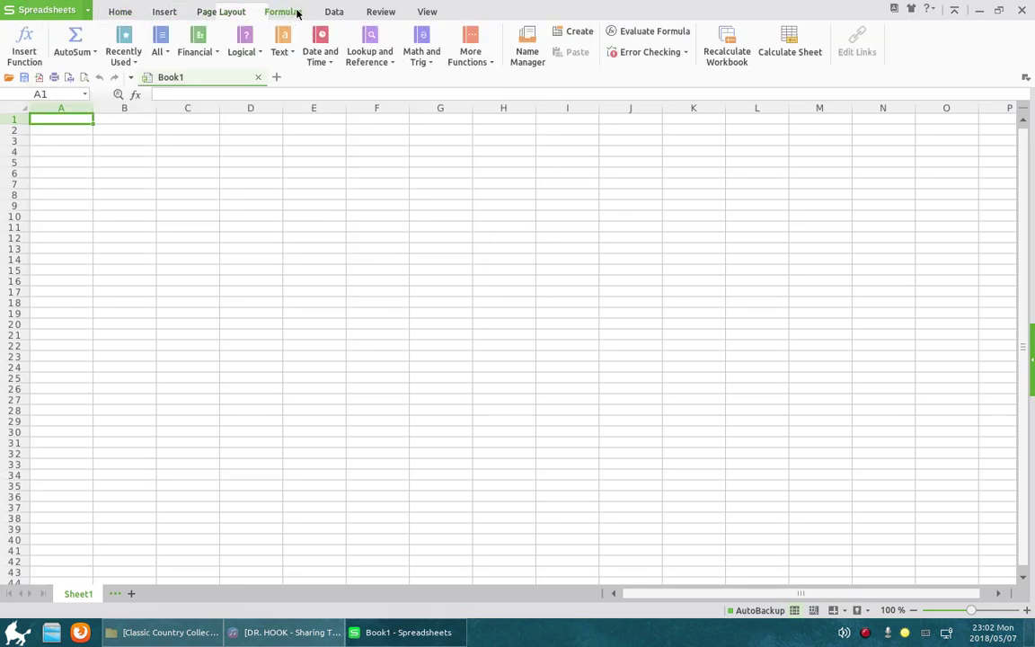
click(335, 11)
click(382, 11)
click(431, 11)
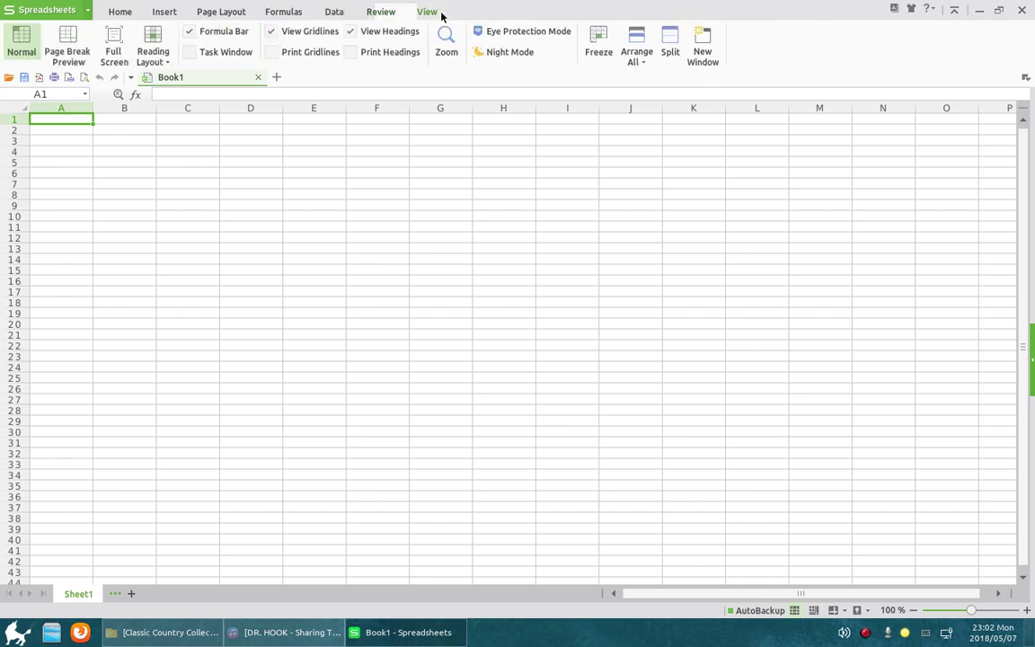
click(119, 11)
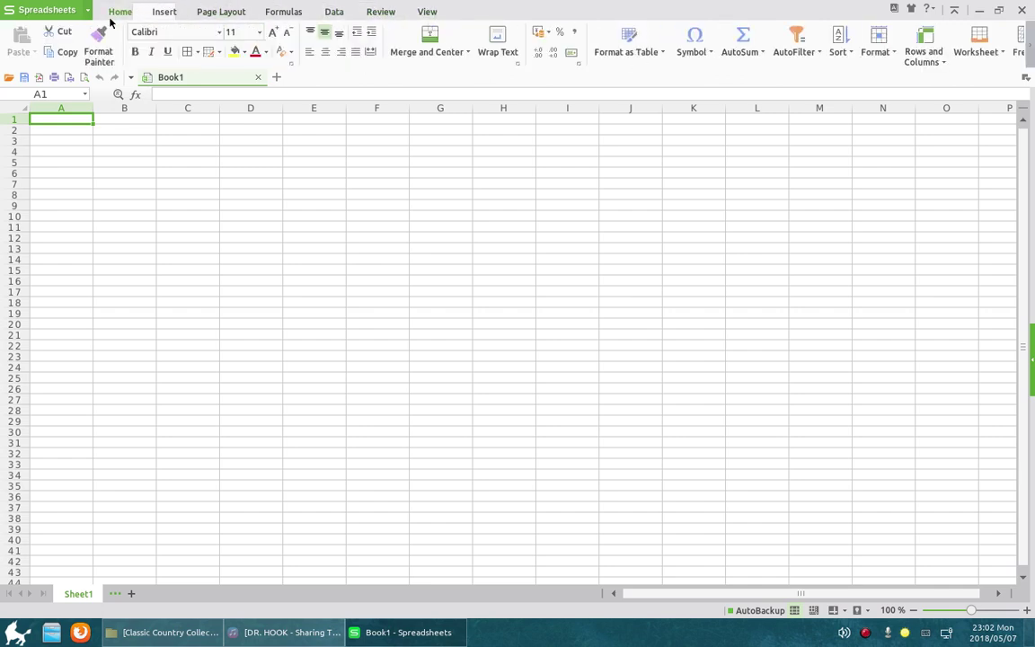
click(158, 10)
click(221, 11)
click(288, 10)
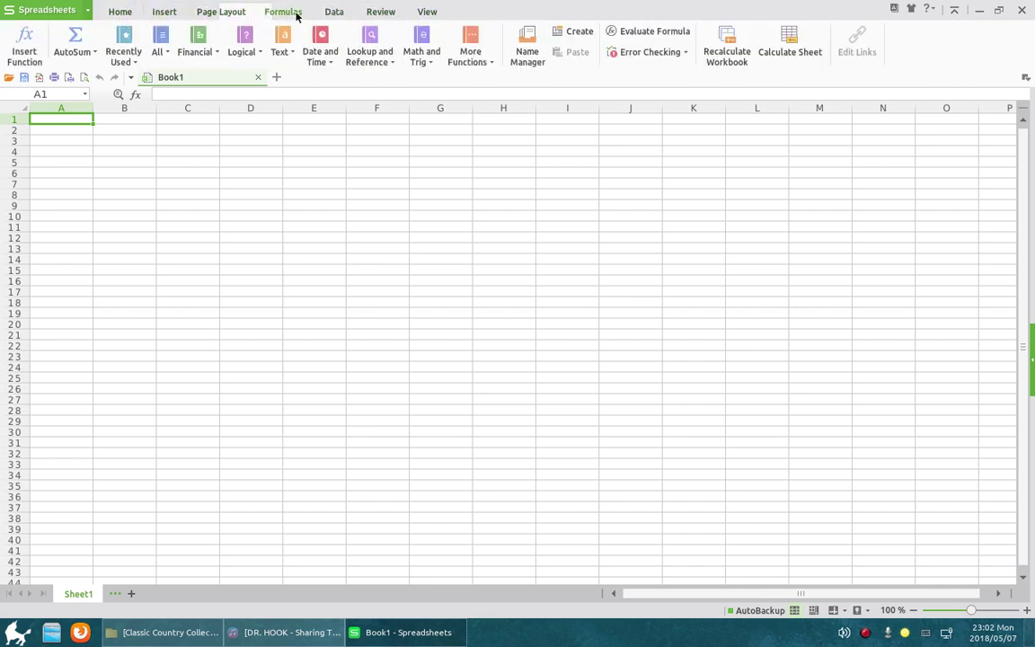
click(339, 10)
click(382, 11)
click(425, 12)
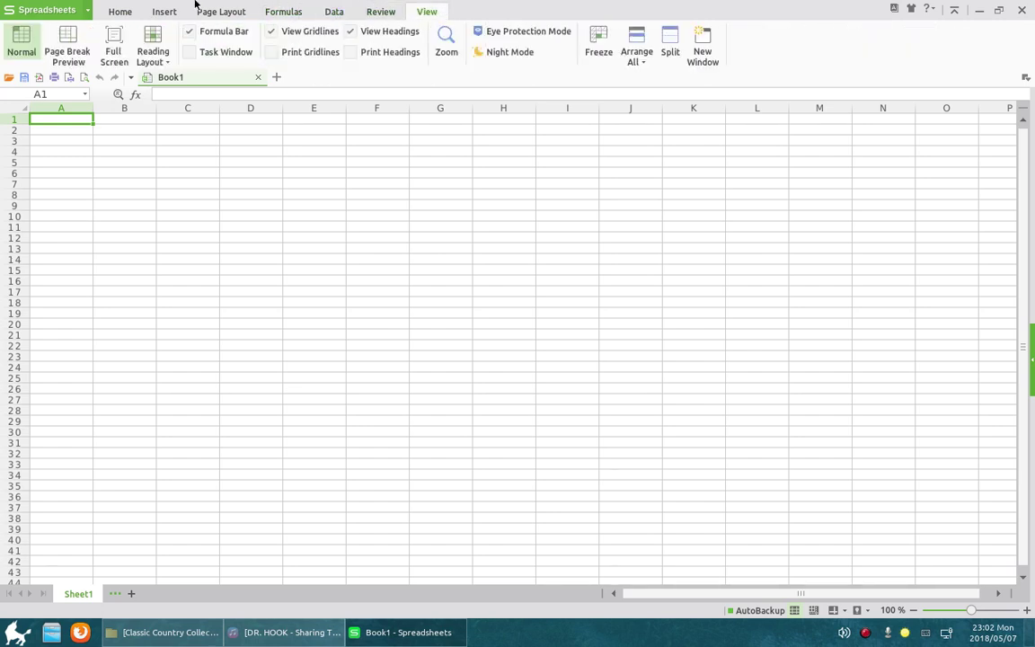
click(124, 11)
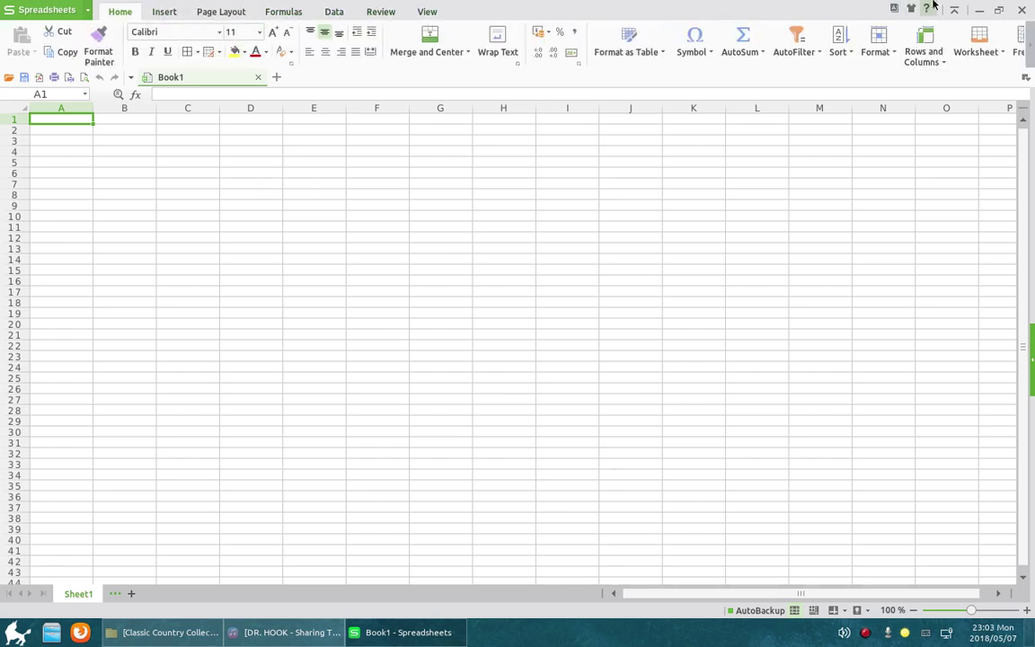
click(1022, 11)
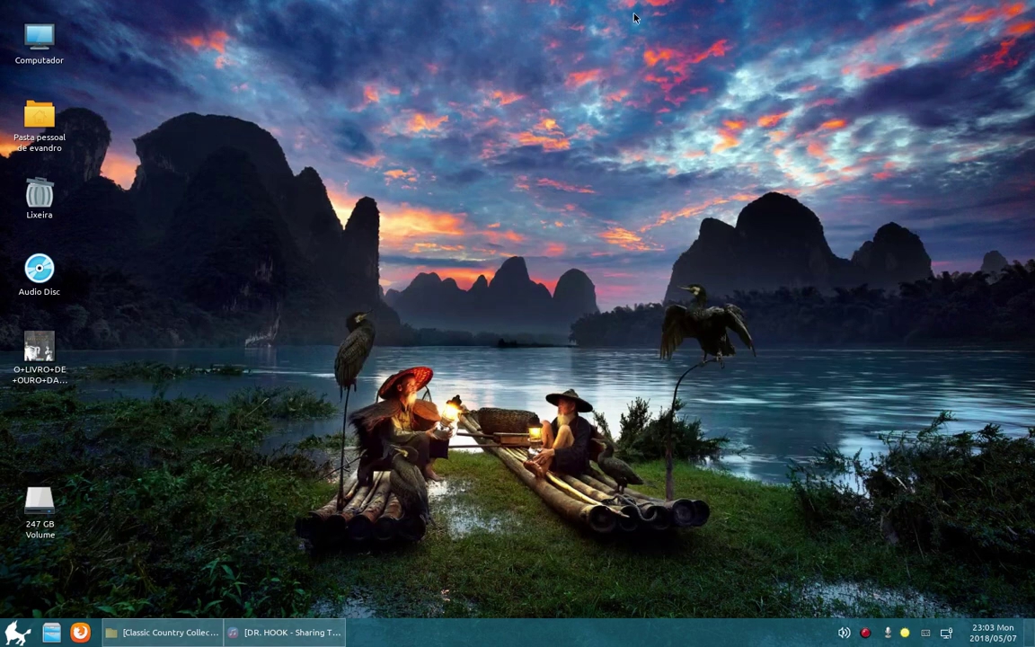
Step: Review the end of the full application list, from WPS Spreadsheets and foxitreader down to wechat, and dismiss the start menu
click(16, 632)
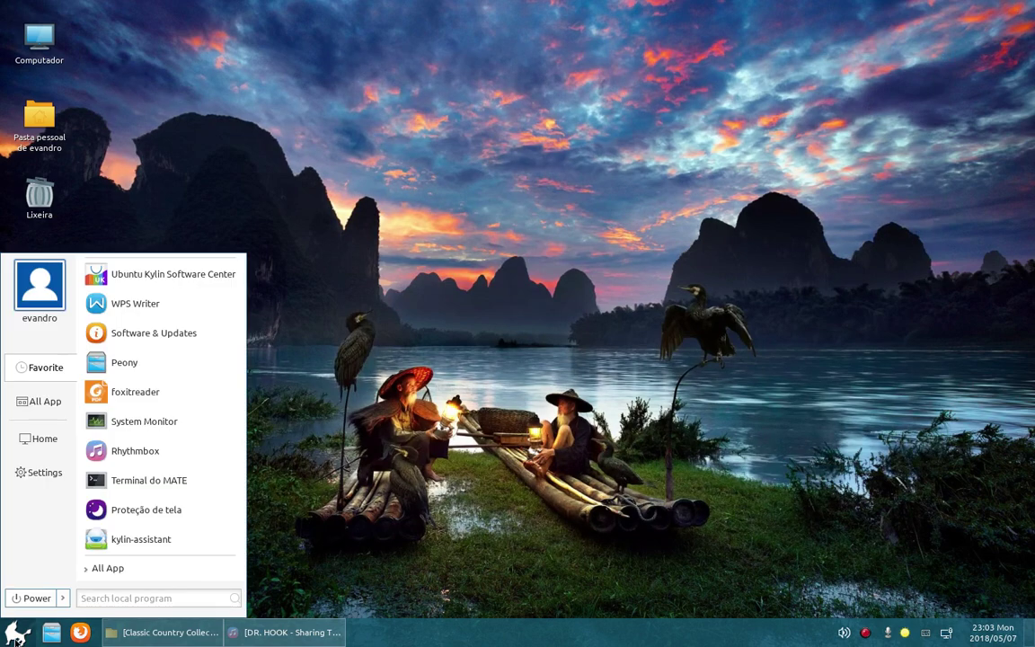
click(48, 404)
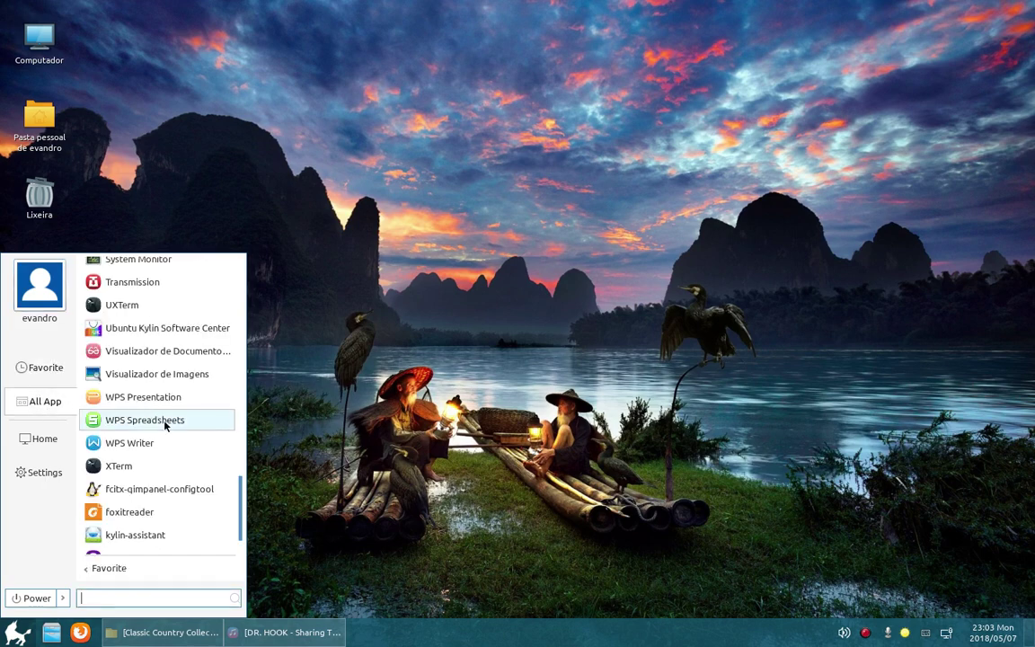
scroll(165, 424, down, 1)
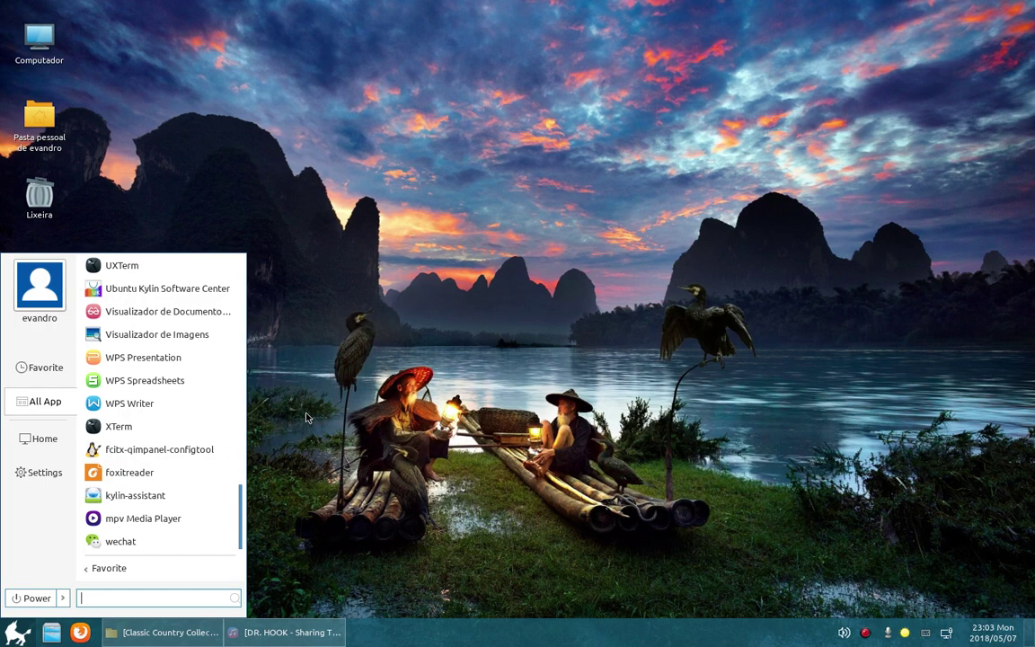
click(275, 371)
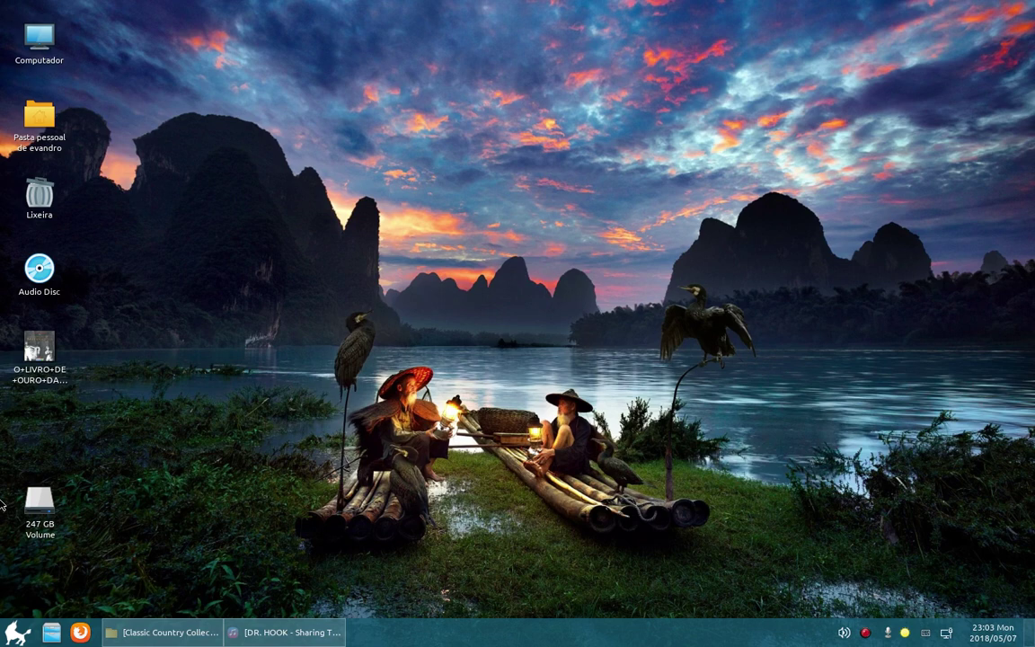
click(18, 631)
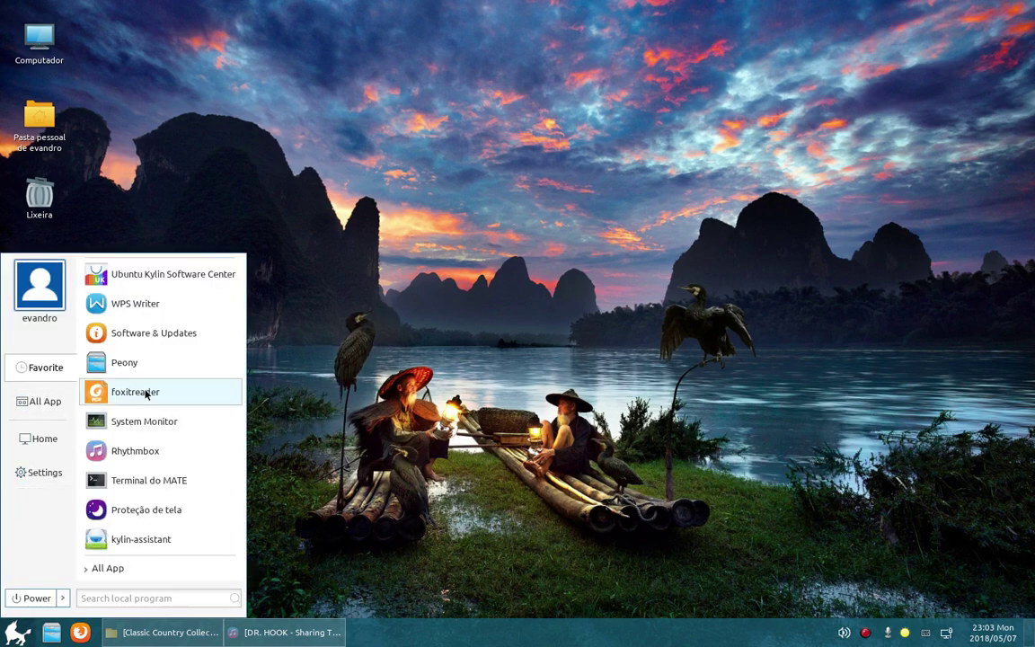
click(52, 405)
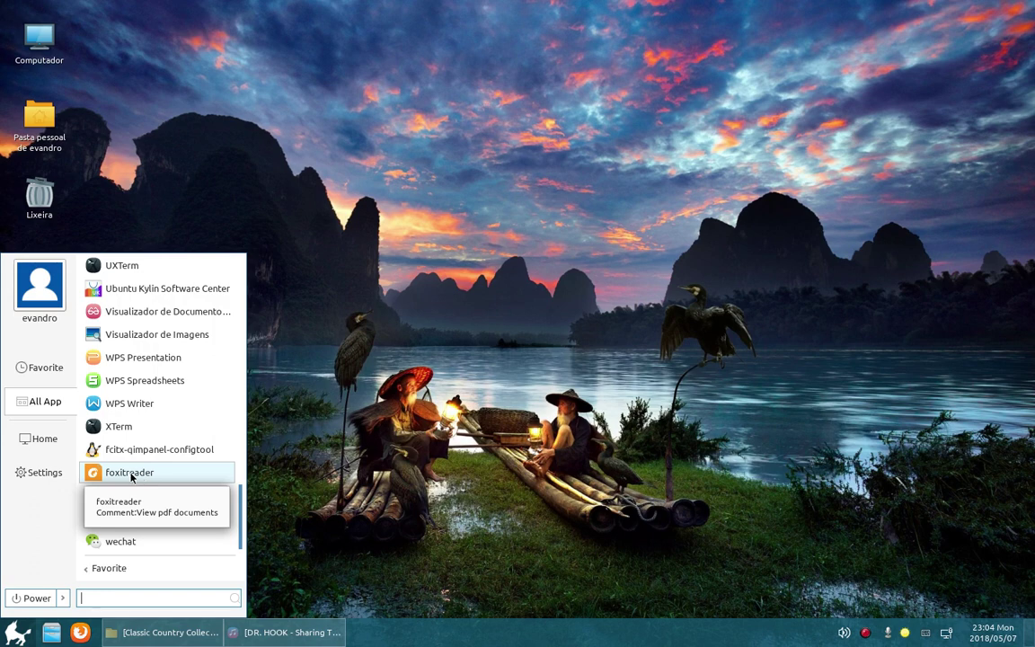
click(253, 408)
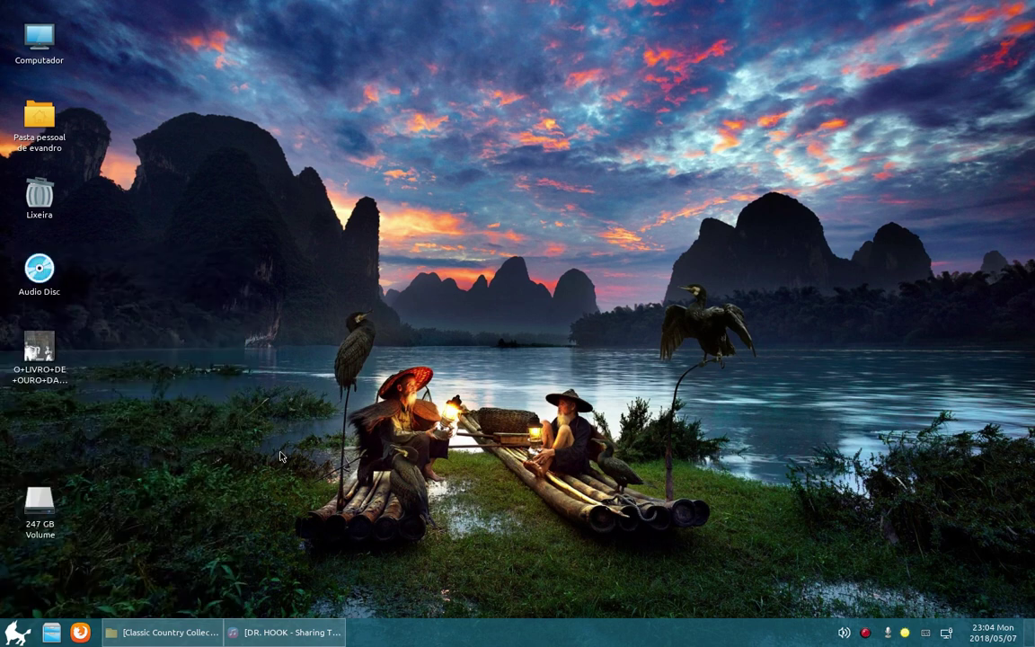
Step: Open O+LIVRO+DE+OURO+DA+MITOLOGIA.pdf from the desktop in Foxit Reader and close the Start page
double_click(36, 323)
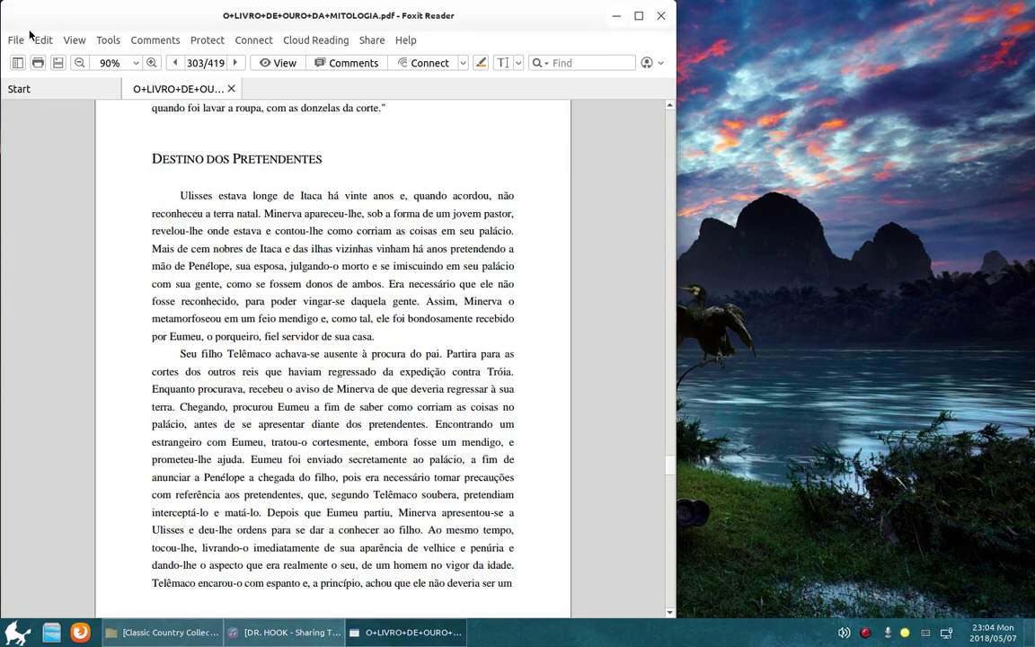
scroll(440, 308, down, 3)
scroll(440, 308, up, 3)
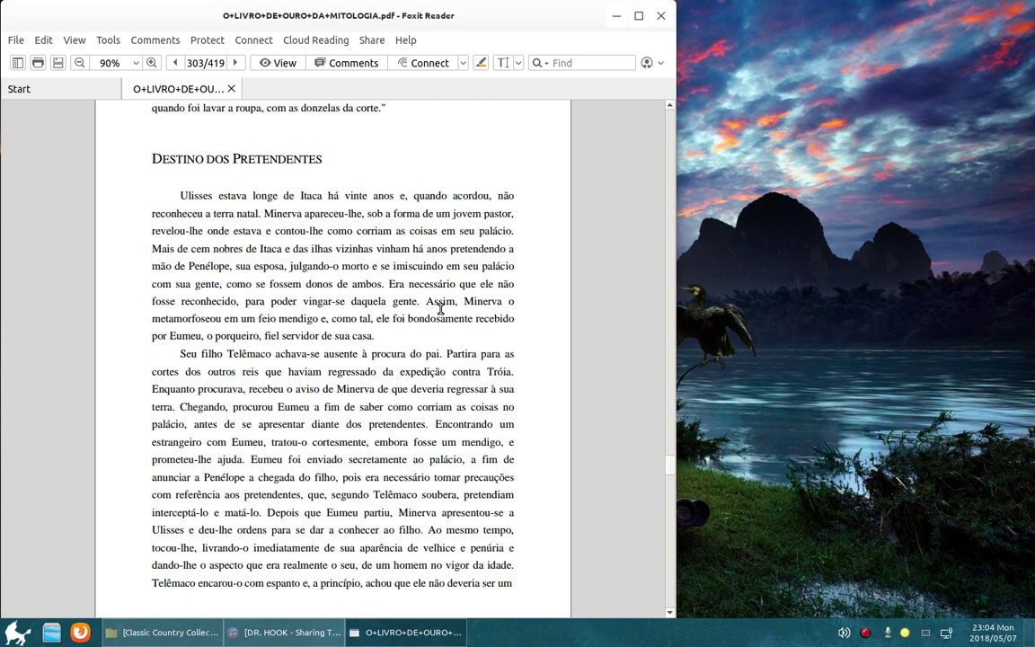
click(105, 88)
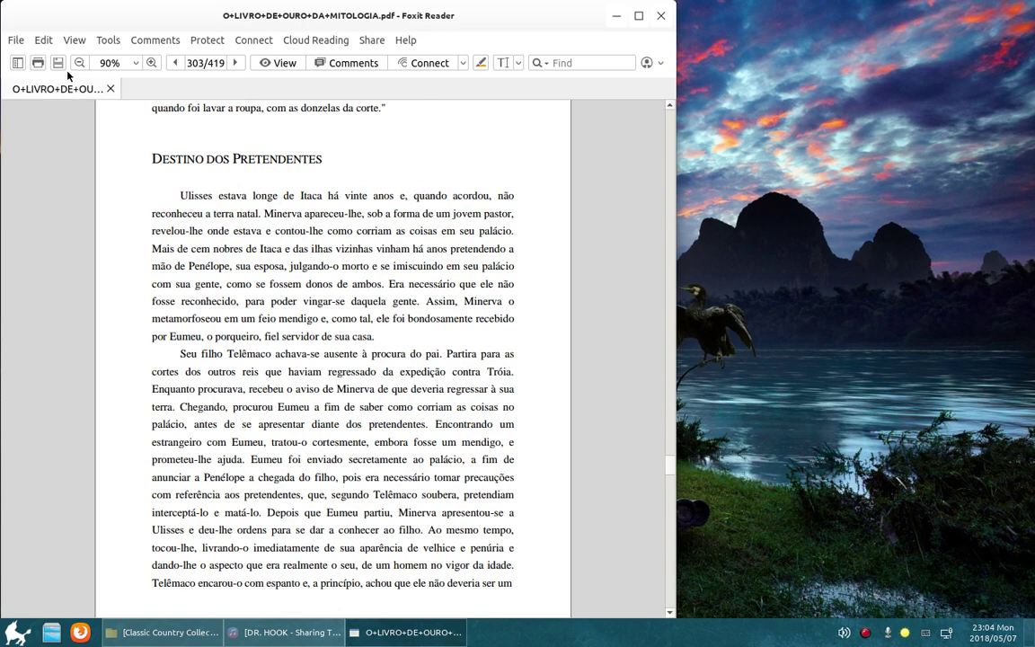
Step: Look through Foxit Reader's command lists from File to Help, including the Comments options, and dismiss them
click(25, 45)
click(23, 42)
click(12, 42)
mouse_move(51, 42)
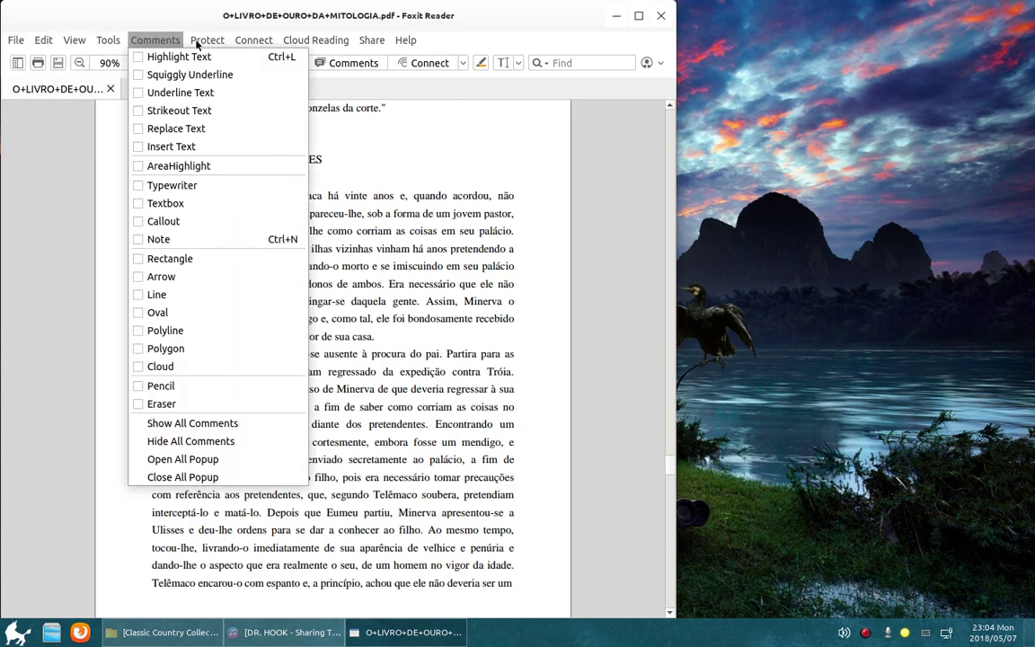
mouse_move(254, 44)
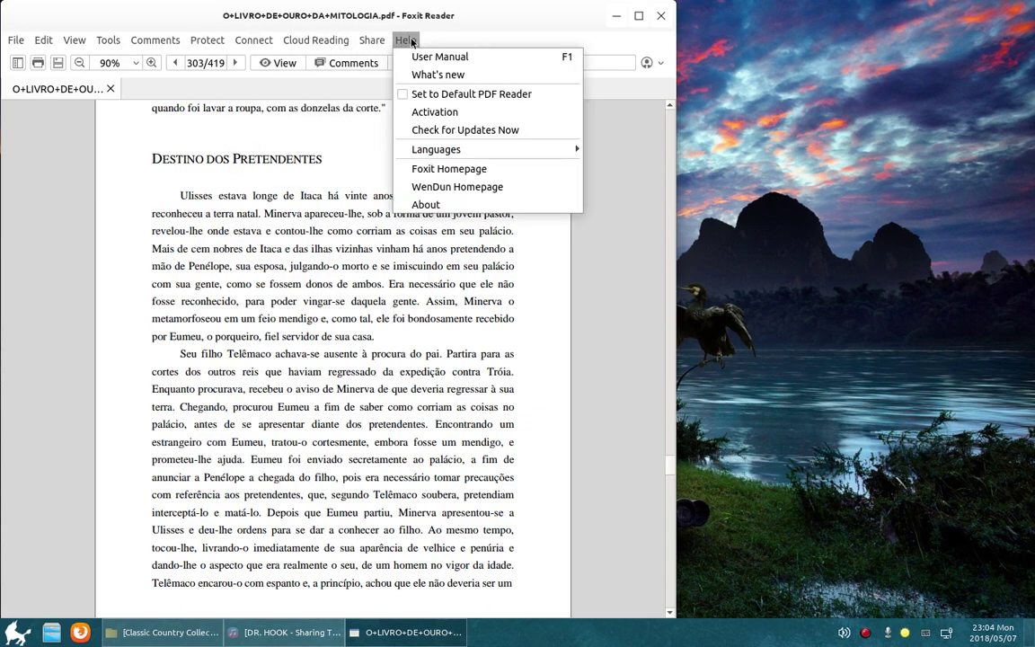
click(23, 190)
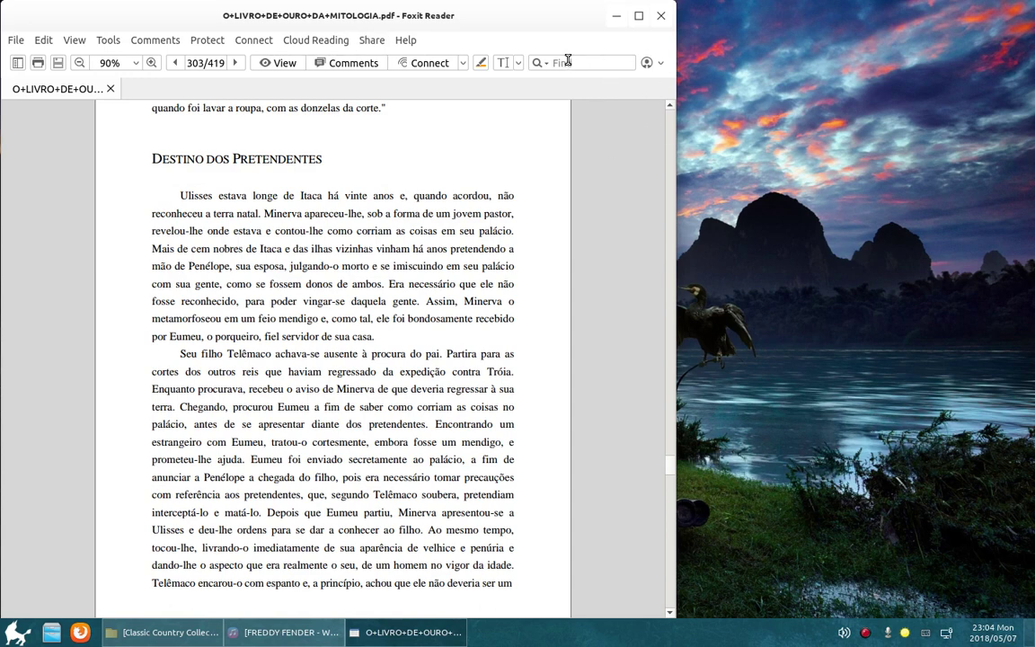
click(661, 64)
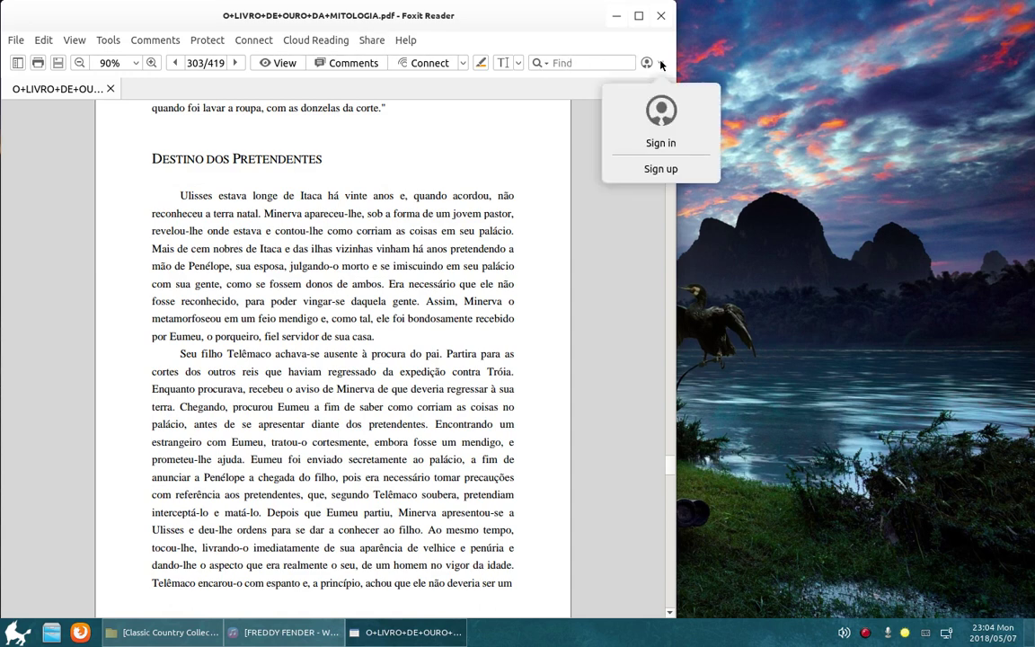
click(545, 127)
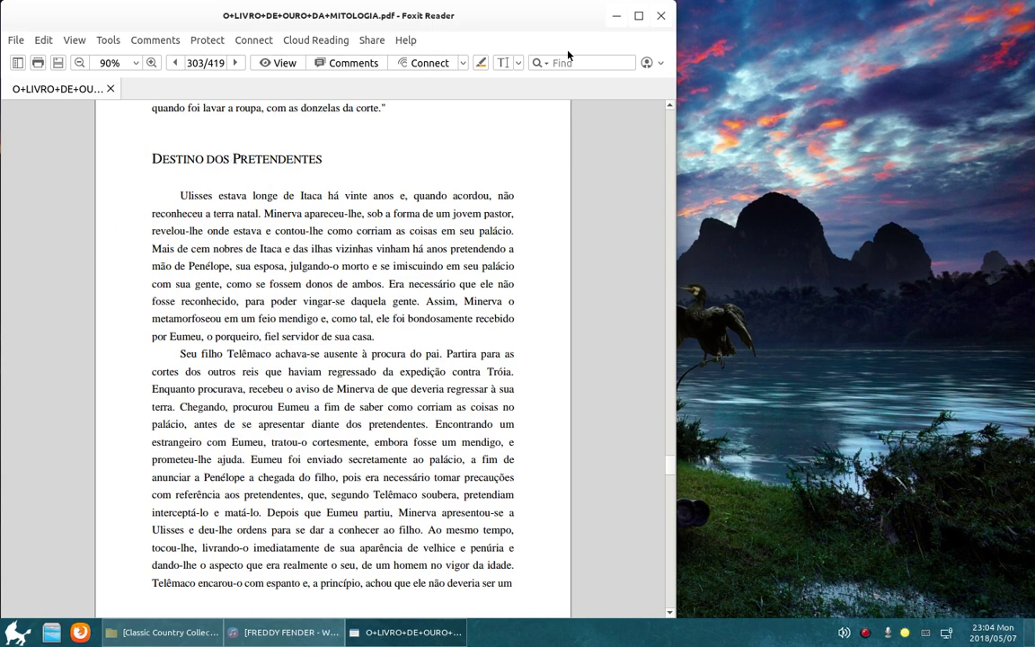
click(663, 16)
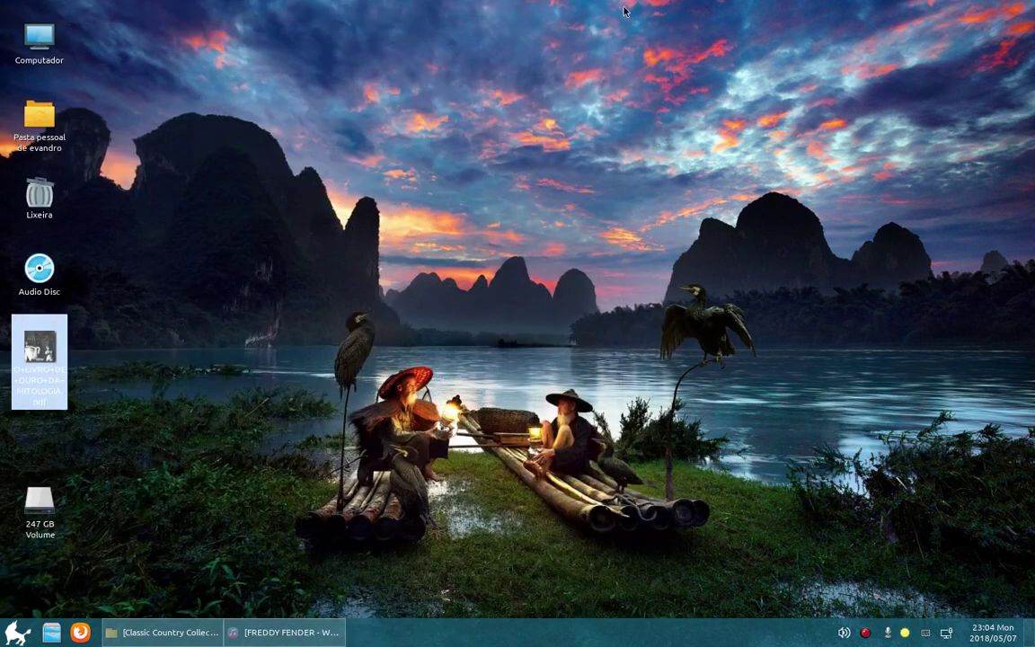
Step: Launch wechat from the end of the full application list
click(18, 632)
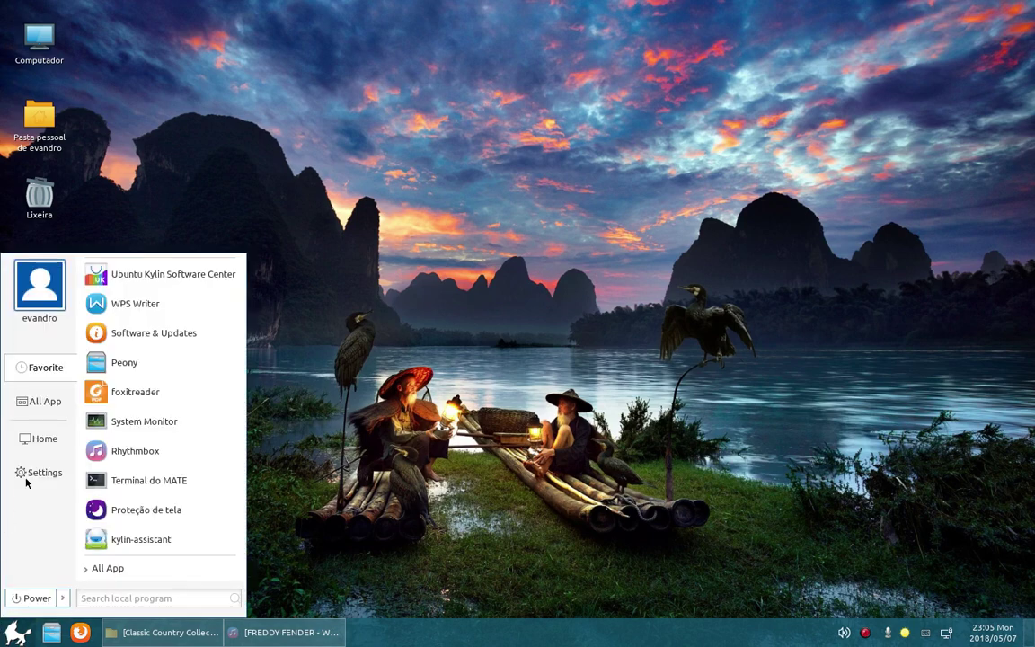
click(41, 402)
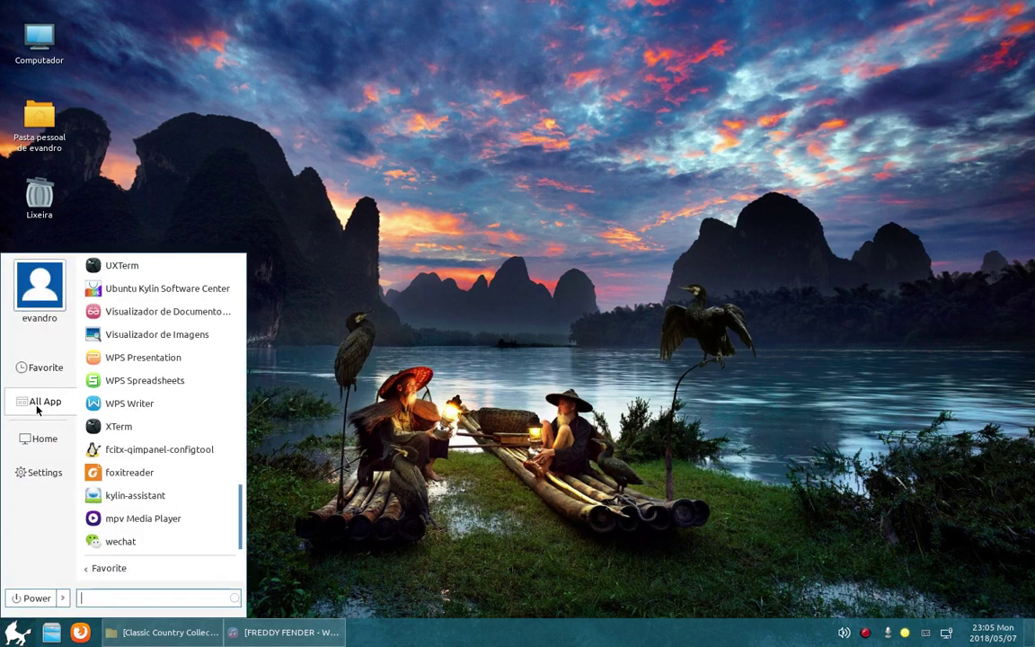
scroll(205, 428, down, 1)
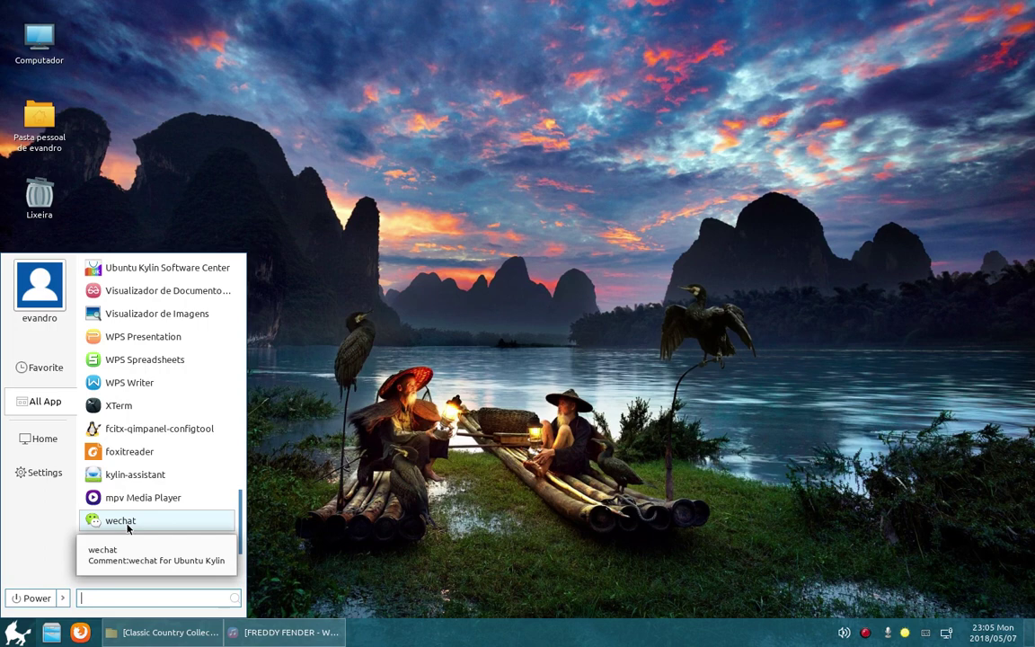
click(127, 529)
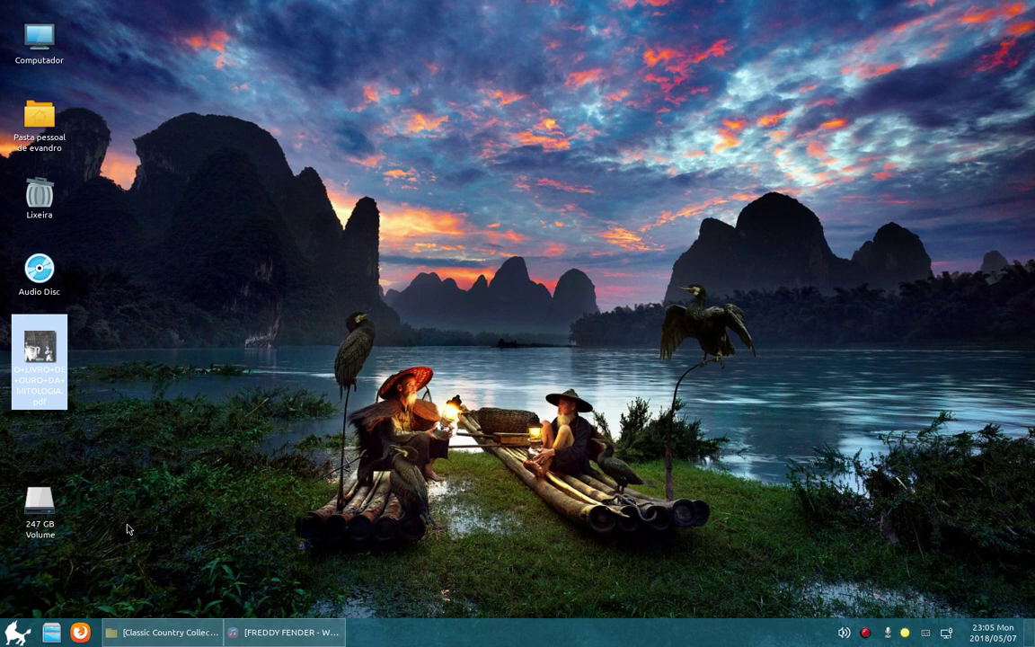
Step: Launch xdiagnose from the full application list, authenticate with the account password, and close the X Diagnostics Settings and Electronic WeChat windows
click(18, 632)
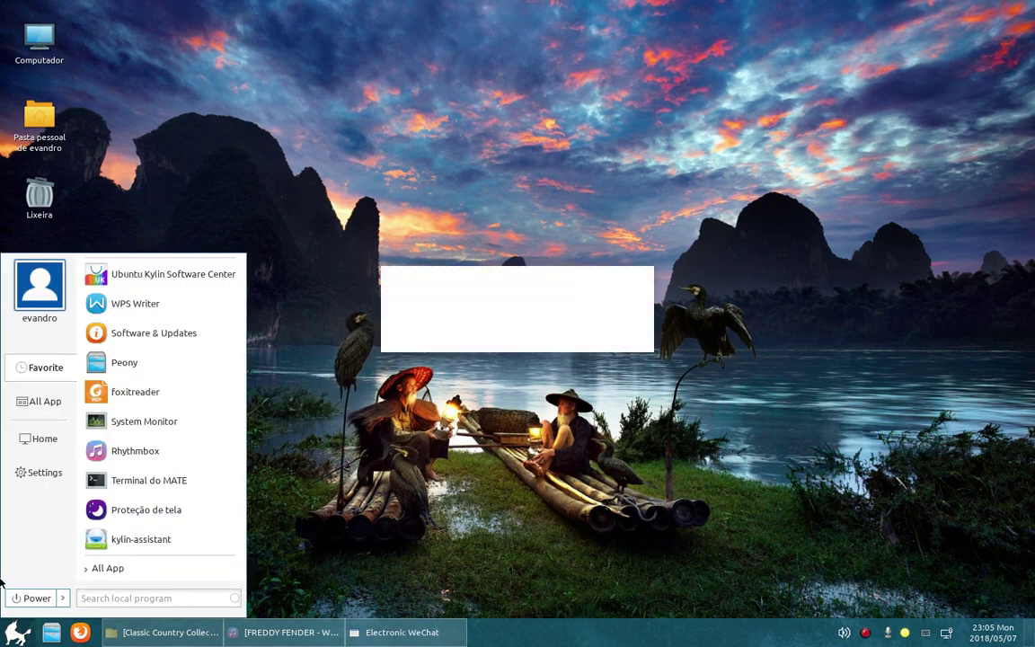
click(45, 401)
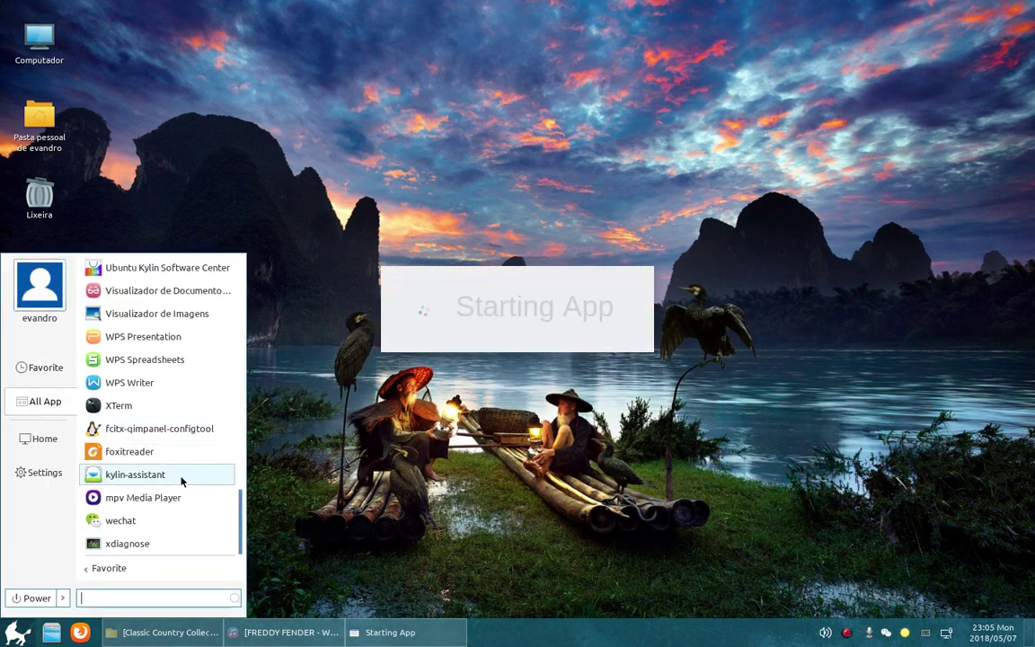
click(128, 546)
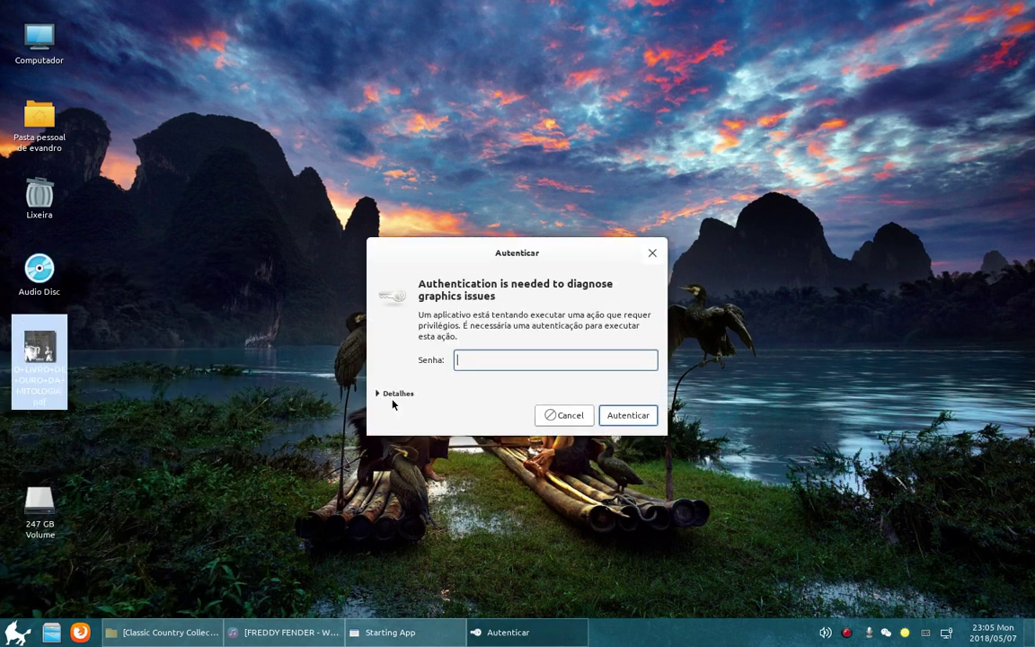
text(****)
key(Return)
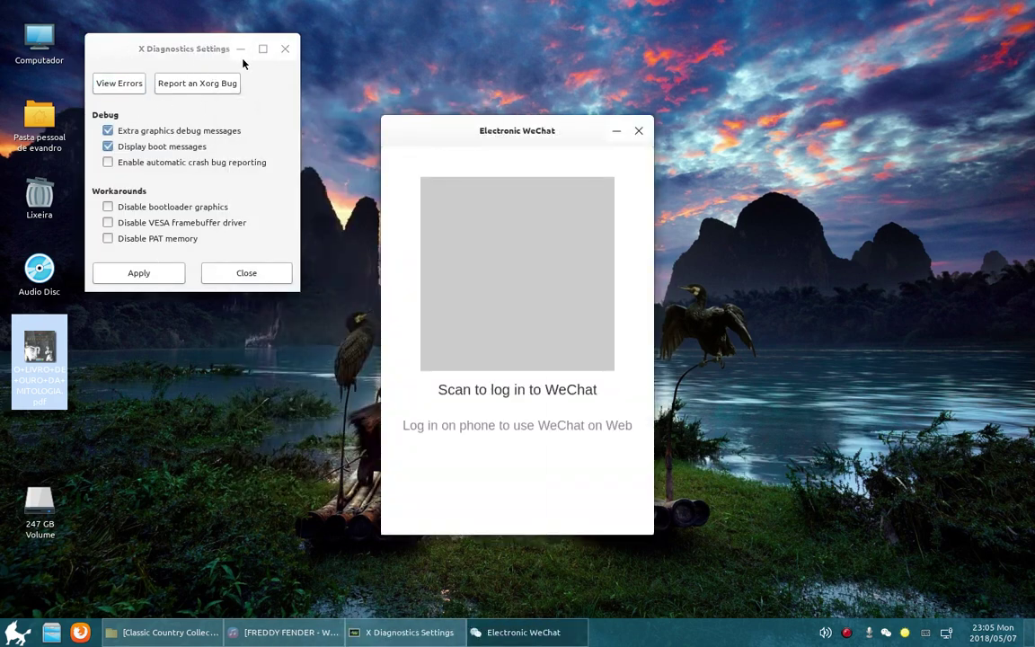
click(269, 274)
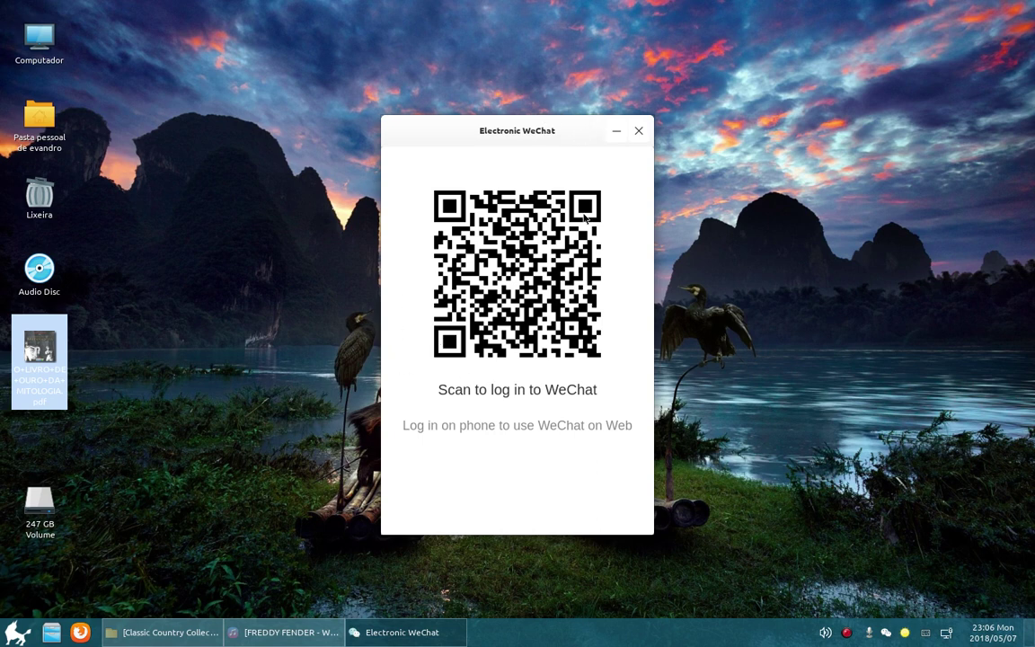
click(638, 132)
Step: Open kylin-assistant from the full application list
click(18, 632)
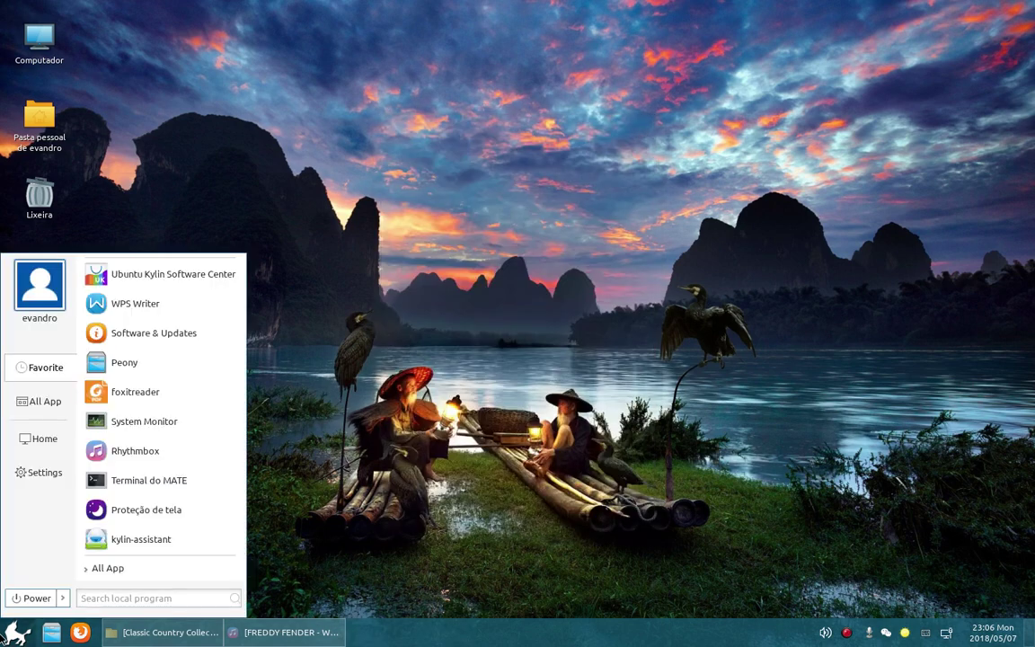
click(45, 401)
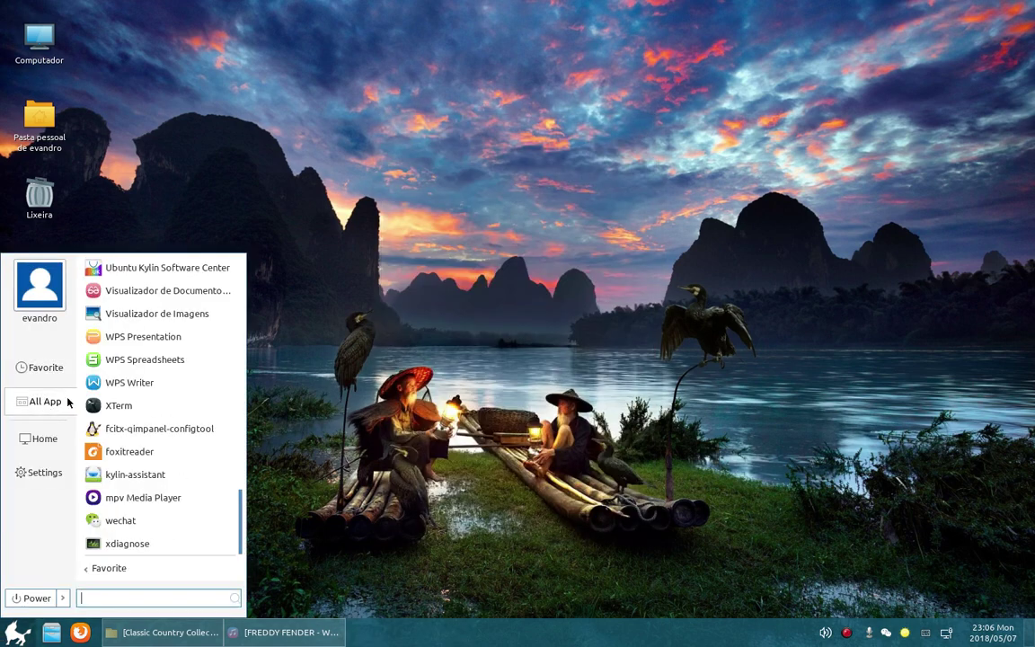
click(142, 474)
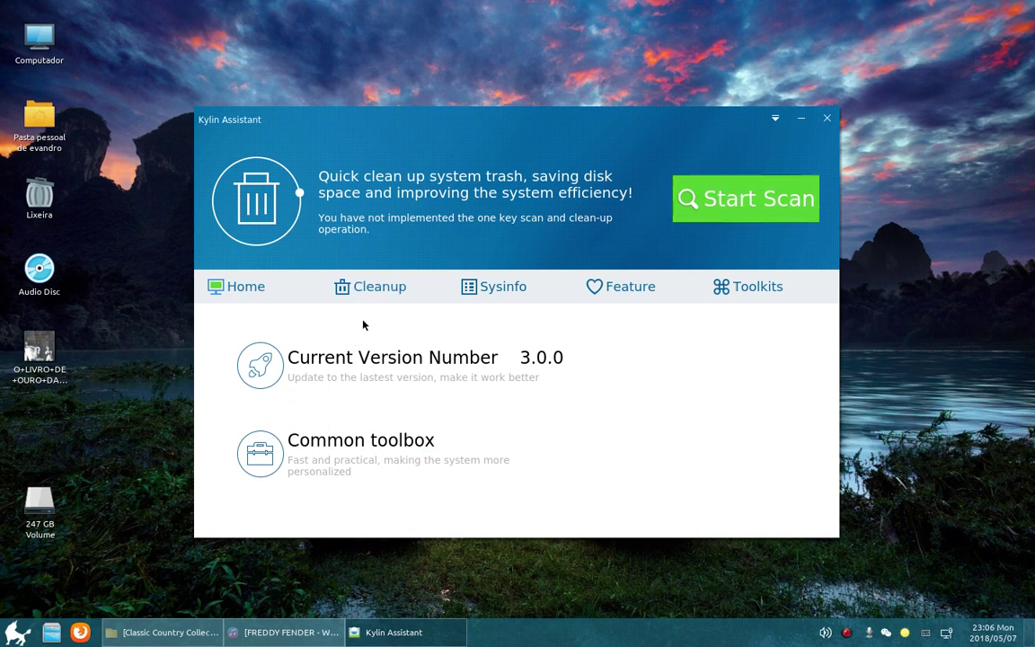
Step: Run a cleanup scan covering System Cache, Cookies and History trace, and return to the item selection without cleaning
click(377, 288)
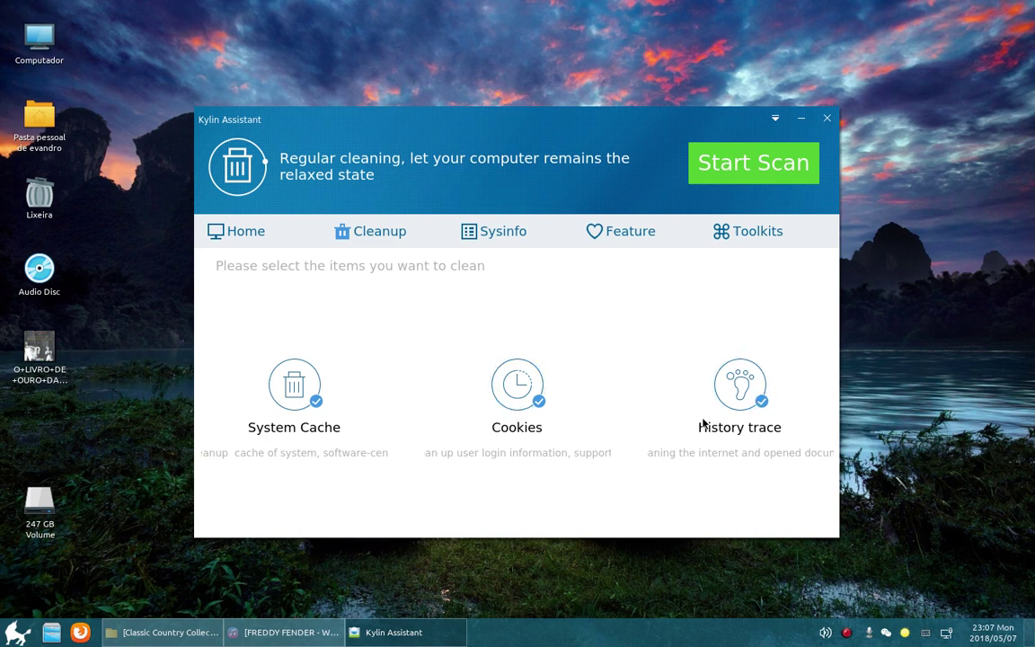
click(718, 169)
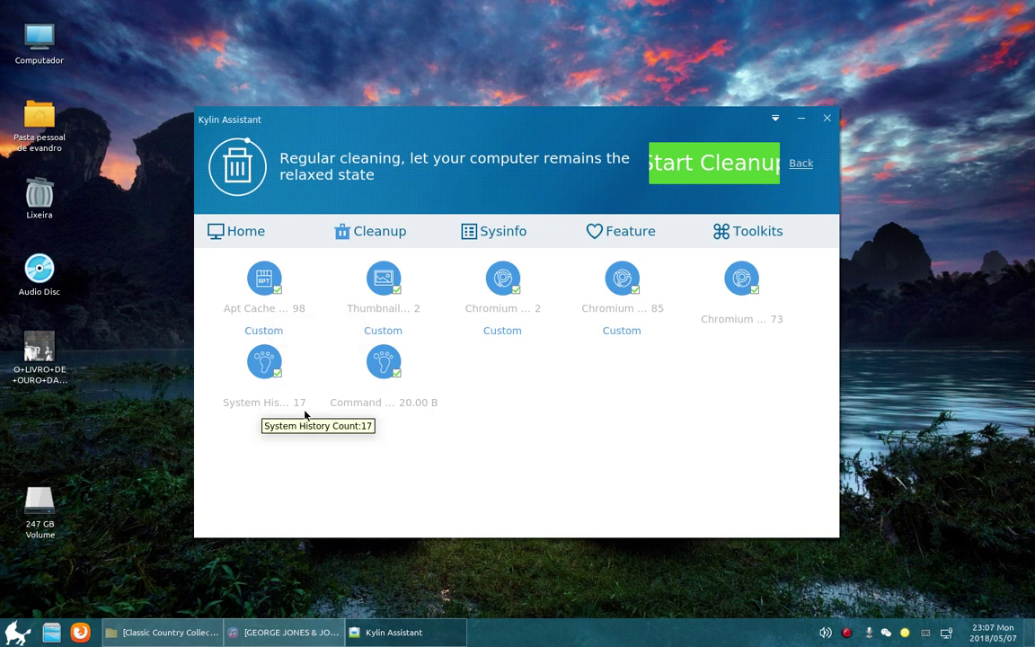
click(802, 166)
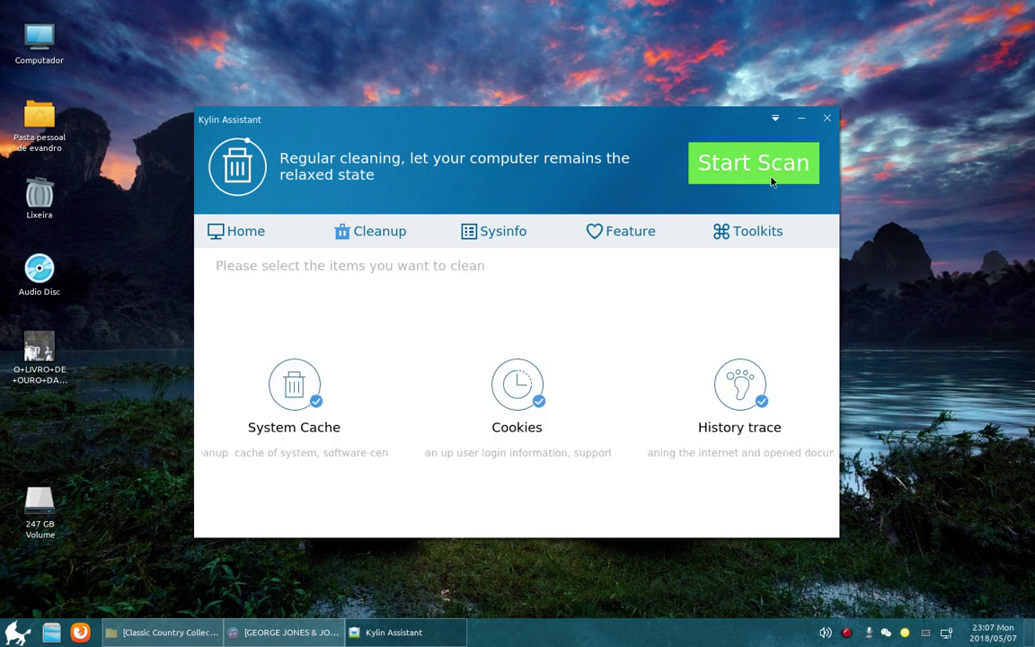
Step: Examine the Computer and Desktop pages of Kylin Assistant's system information
click(494, 233)
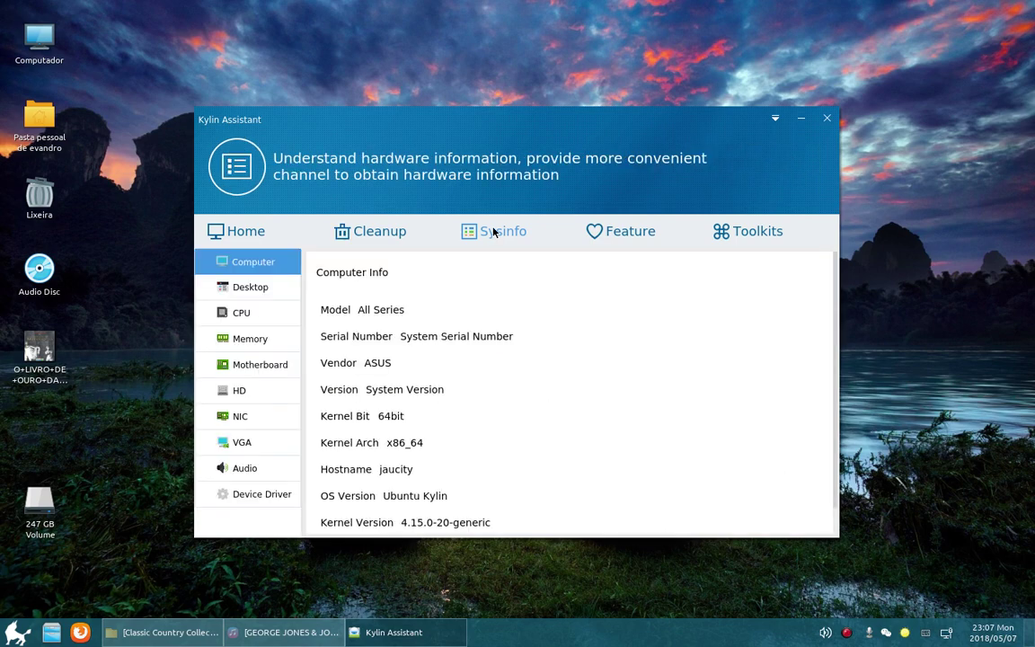
click(251, 291)
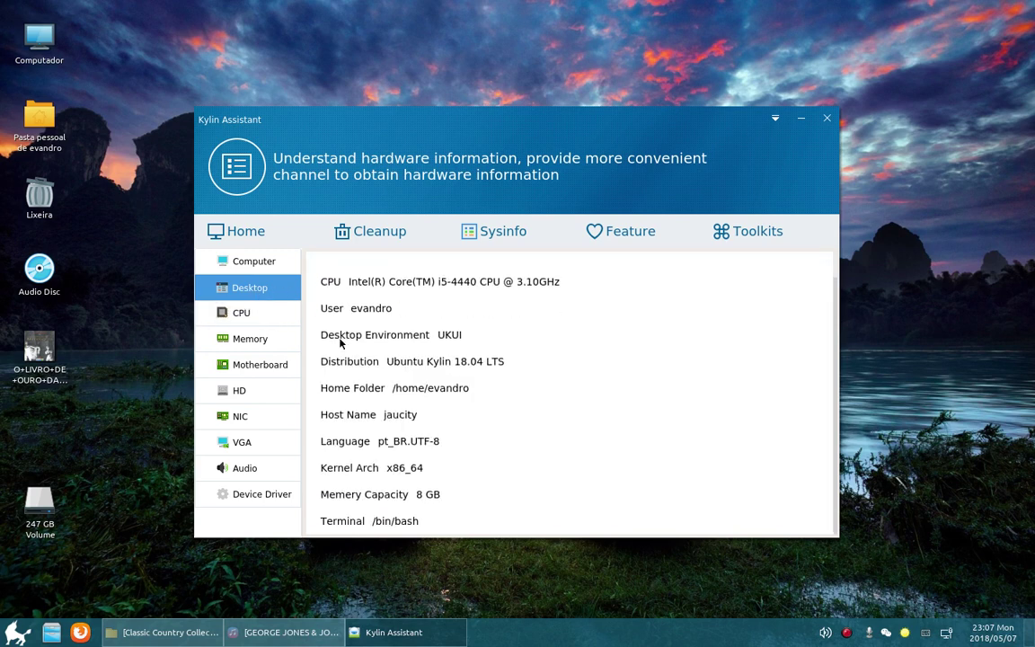
scroll(341, 342, up, 1)
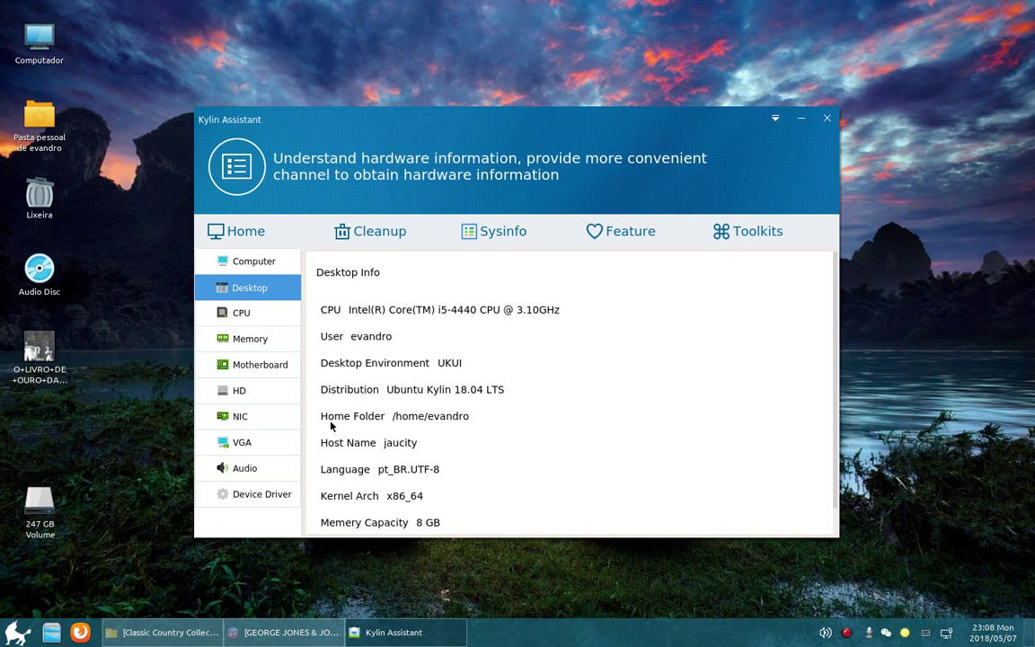
scroll(330, 425, down, 1)
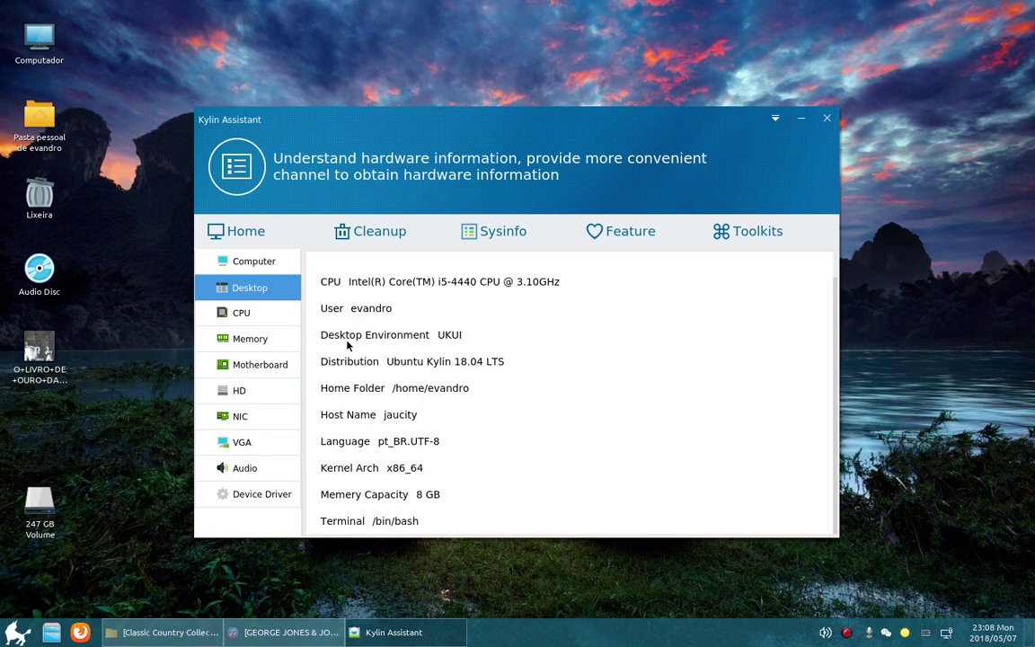
drag(347, 341, 416, 340)
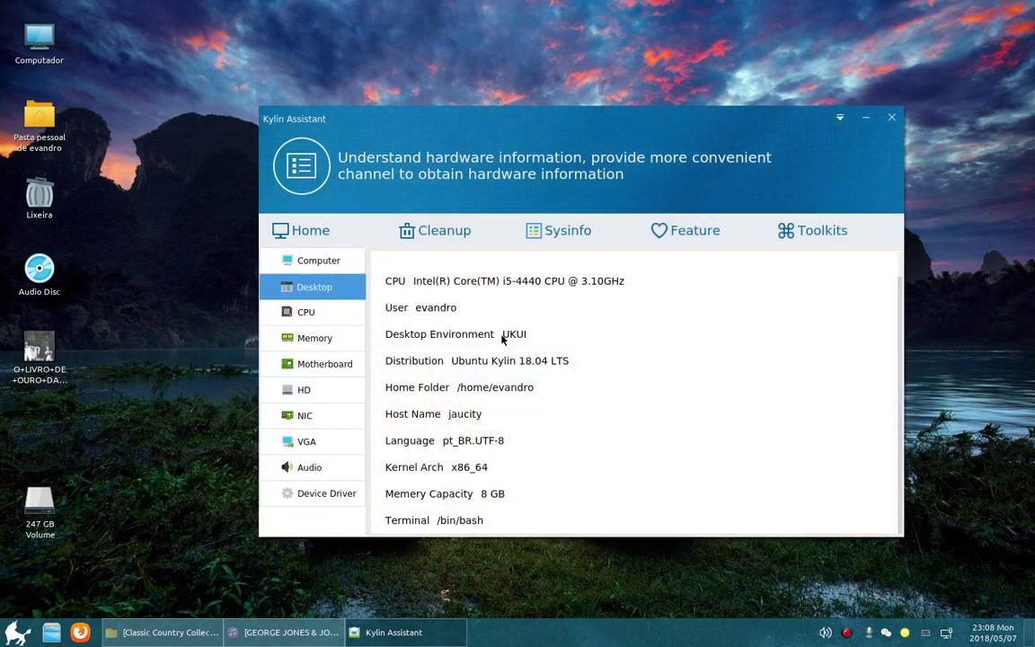
scroll(373, 400, up, 1)
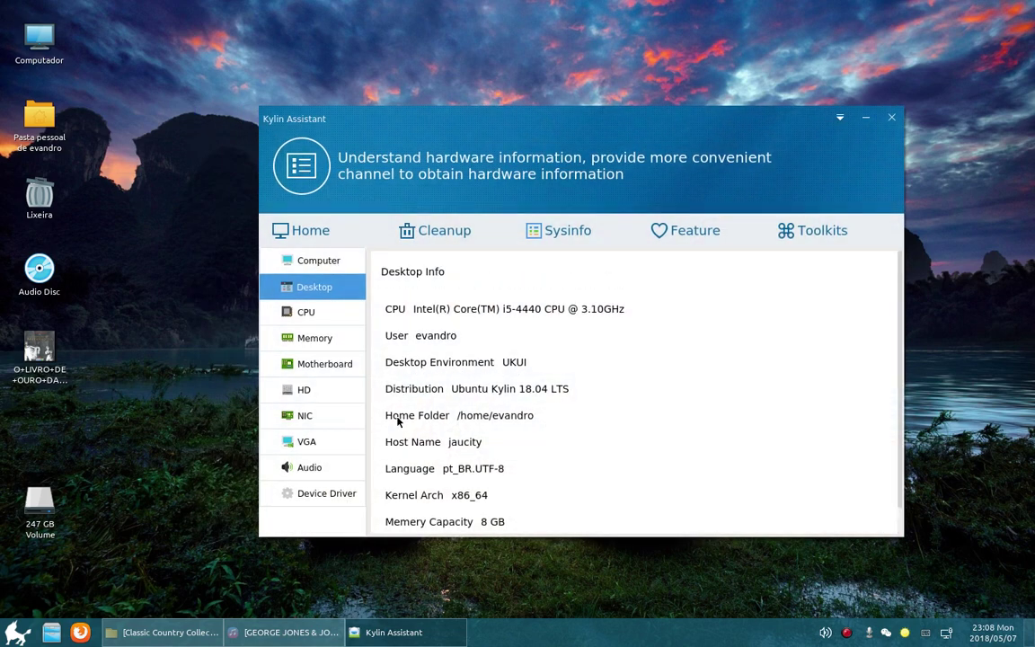
Step: Open the ThemeSetting page among Kylin Assistant's features, with the window moved aside
click(686, 235)
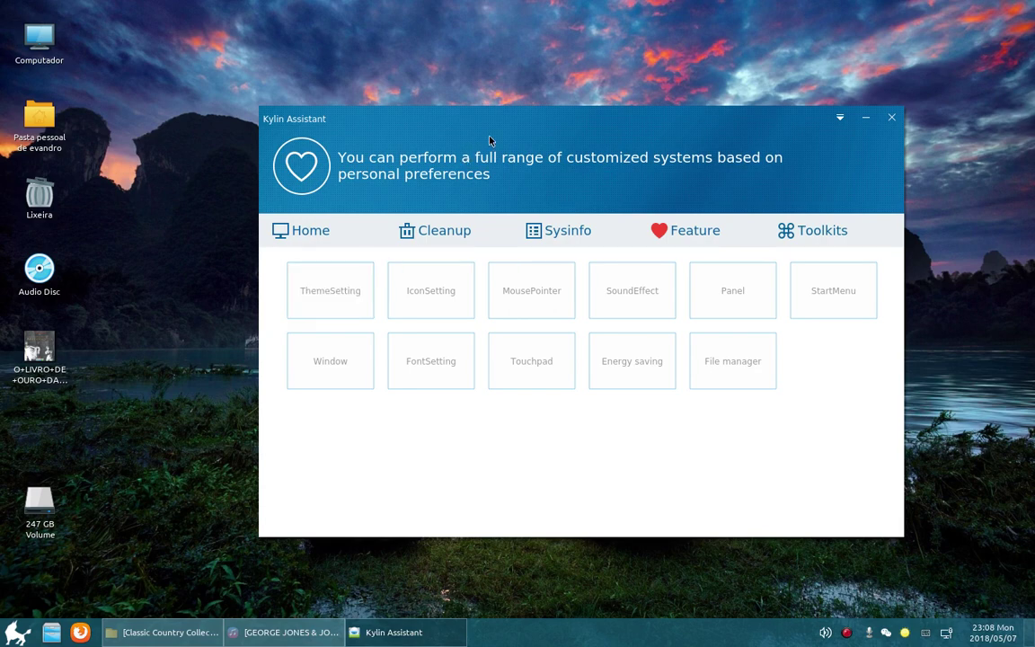
drag(493, 131, 628, 102)
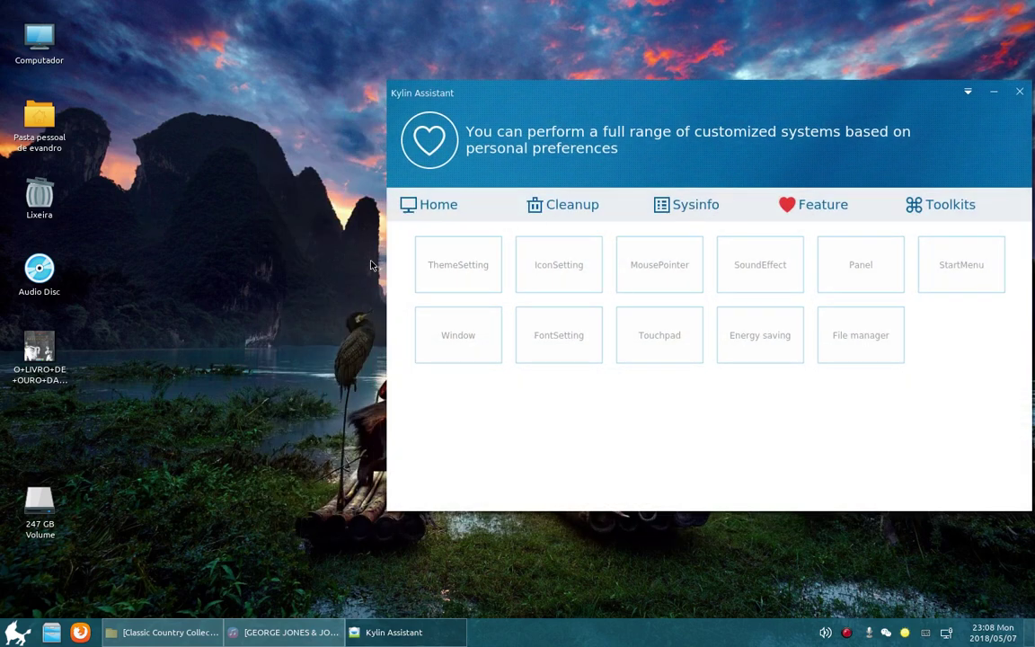
click(472, 281)
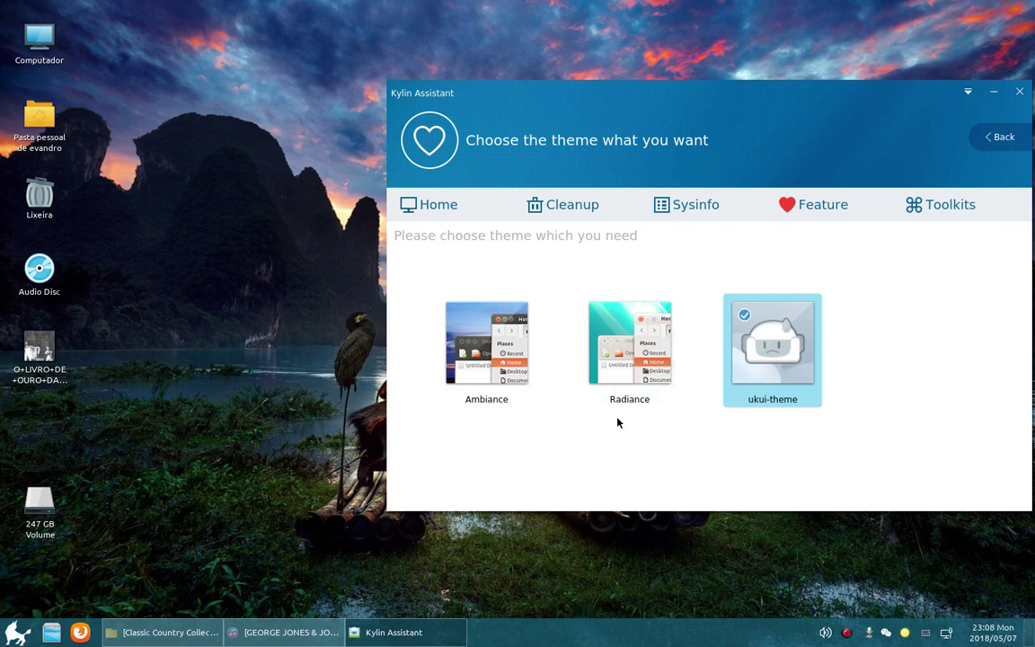
Step: Apply the Radiance theme and check its look on the Classic Country Collection folder window
click(631, 359)
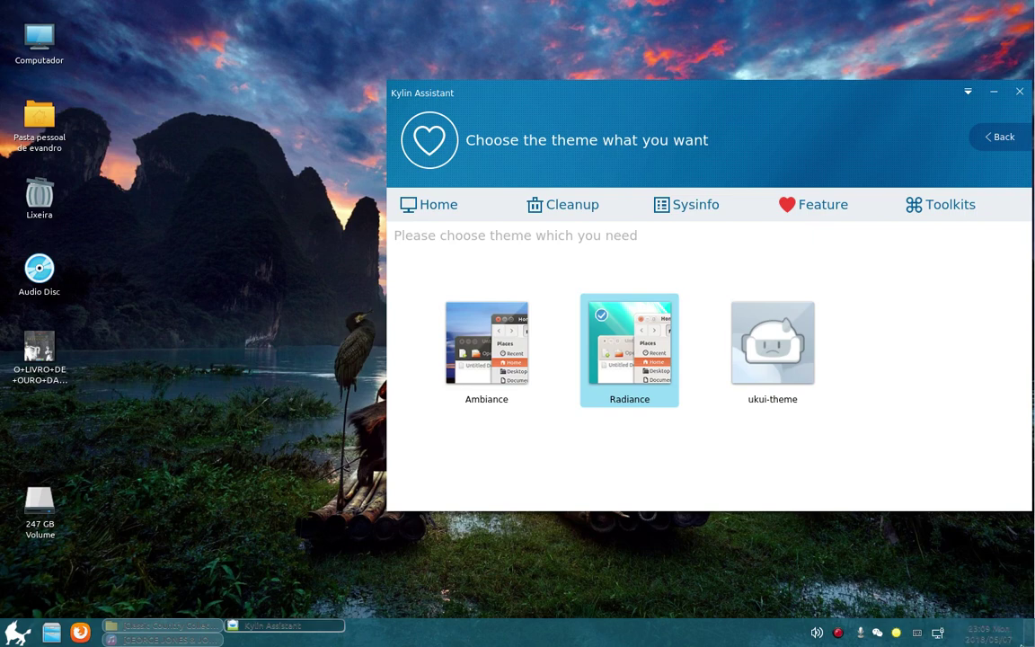
click(210, 627)
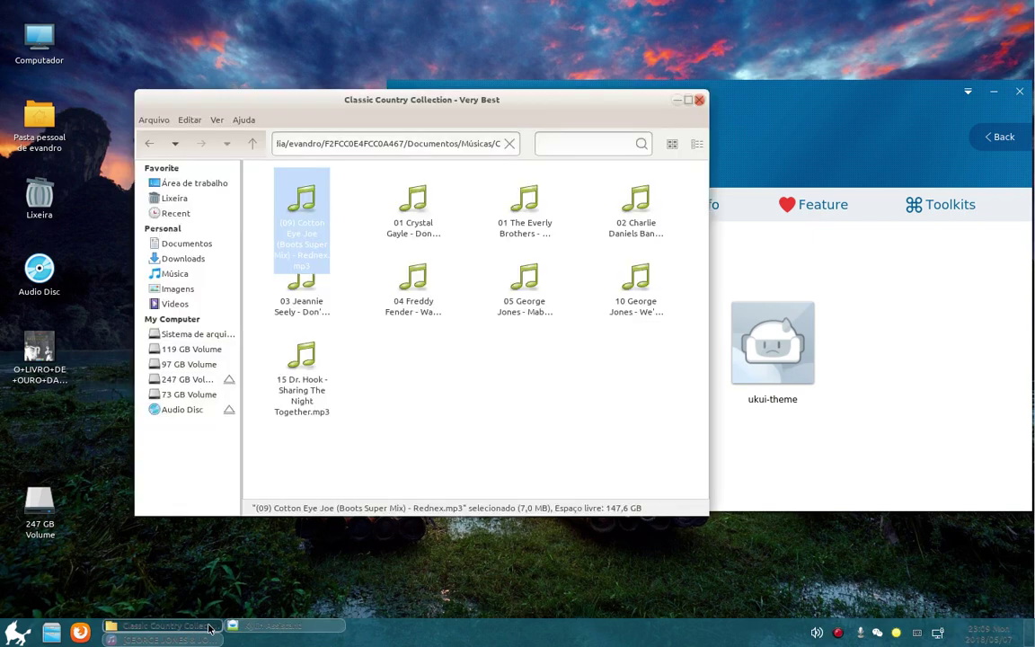
click(210, 627)
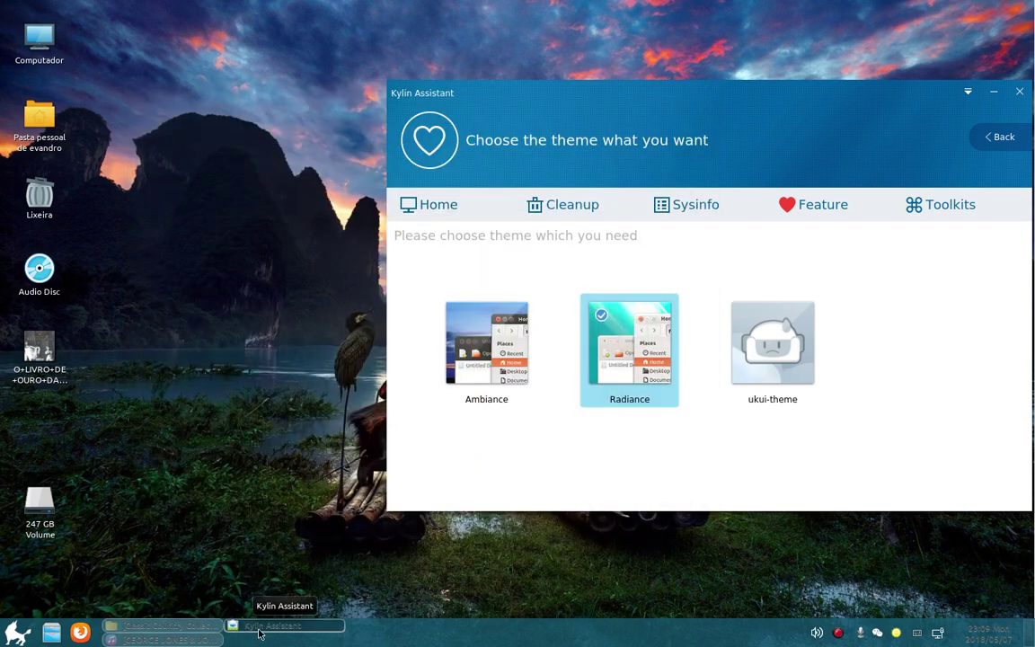
Step: Alternate between the Ambiance and Radiance themes, ending on Radiance
click(482, 357)
click(619, 358)
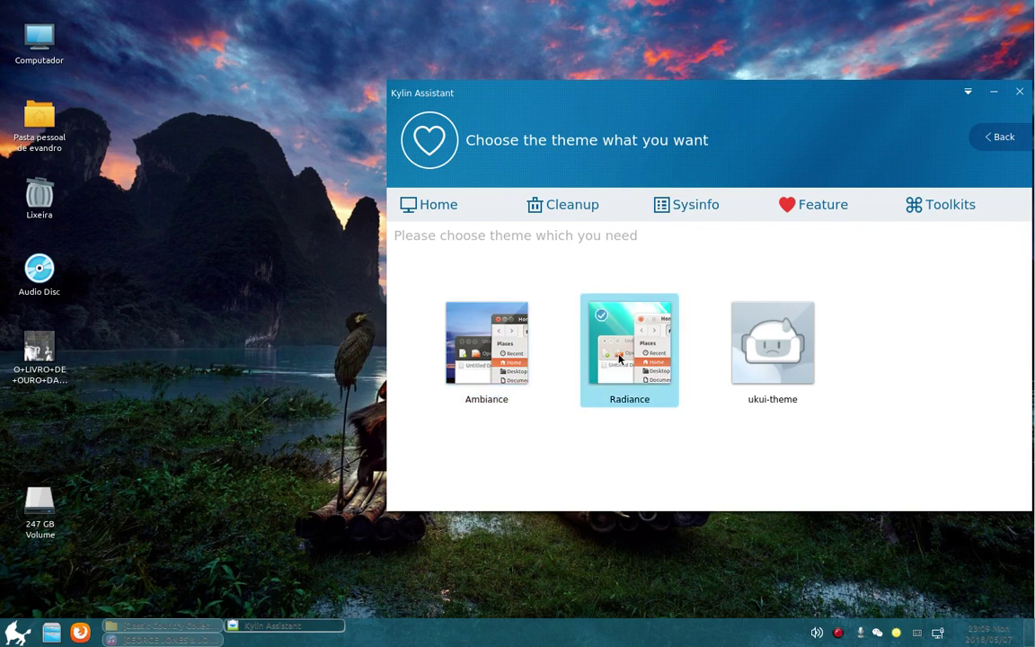
click(435, 339)
click(619, 362)
click(474, 361)
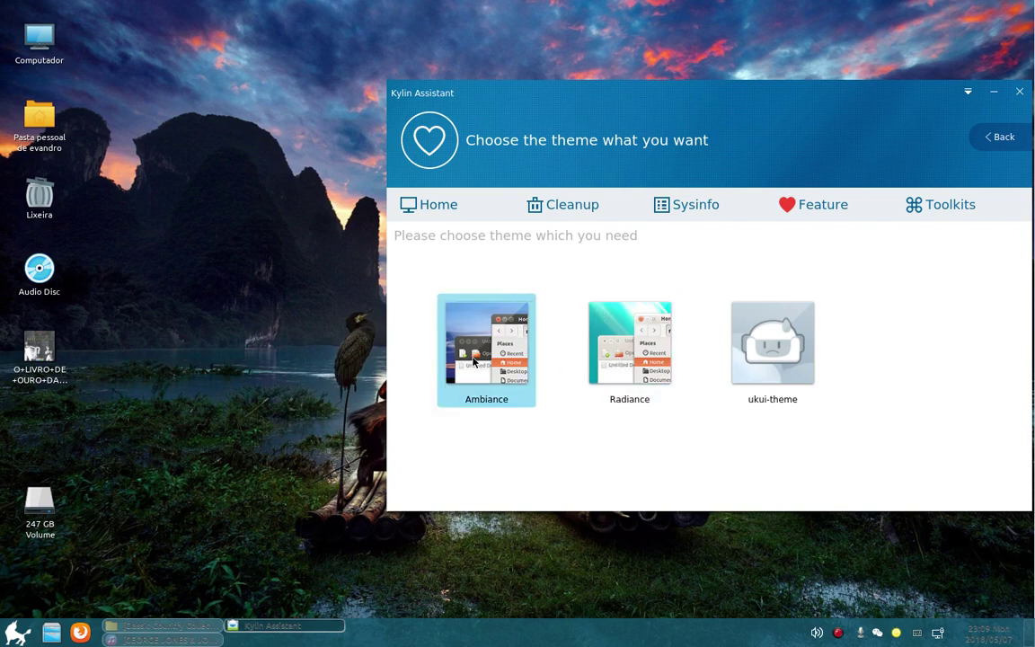
click(620, 359)
Step: Restore the Classic Country Collection folder window, place it beside Kylin Assistant, and return to the theme page
click(202, 627)
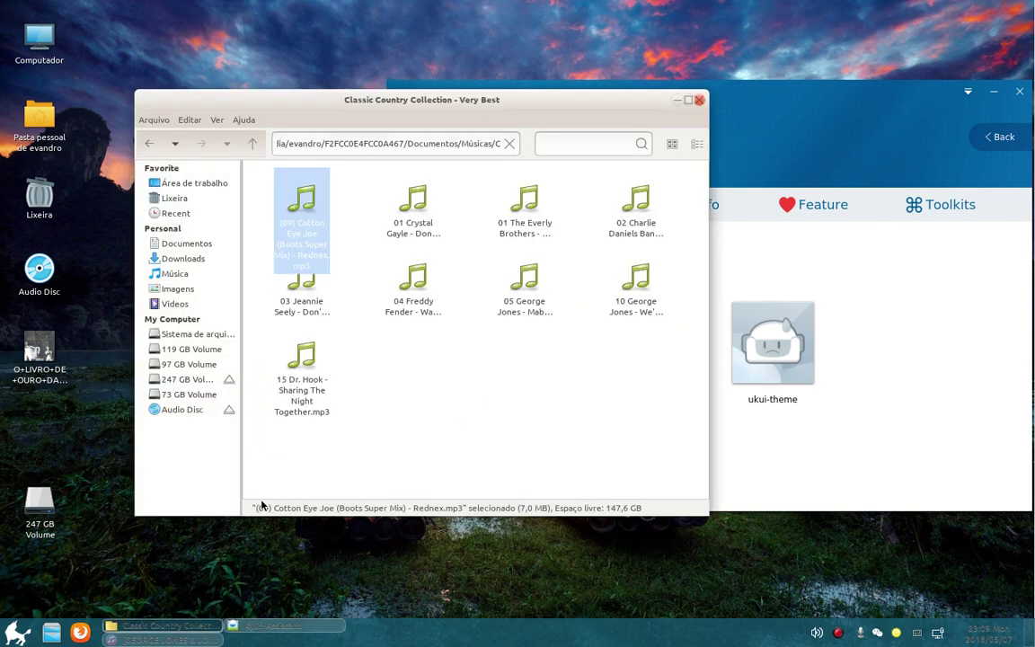
drag(530, 103, 395, 50)
click(580, 149)
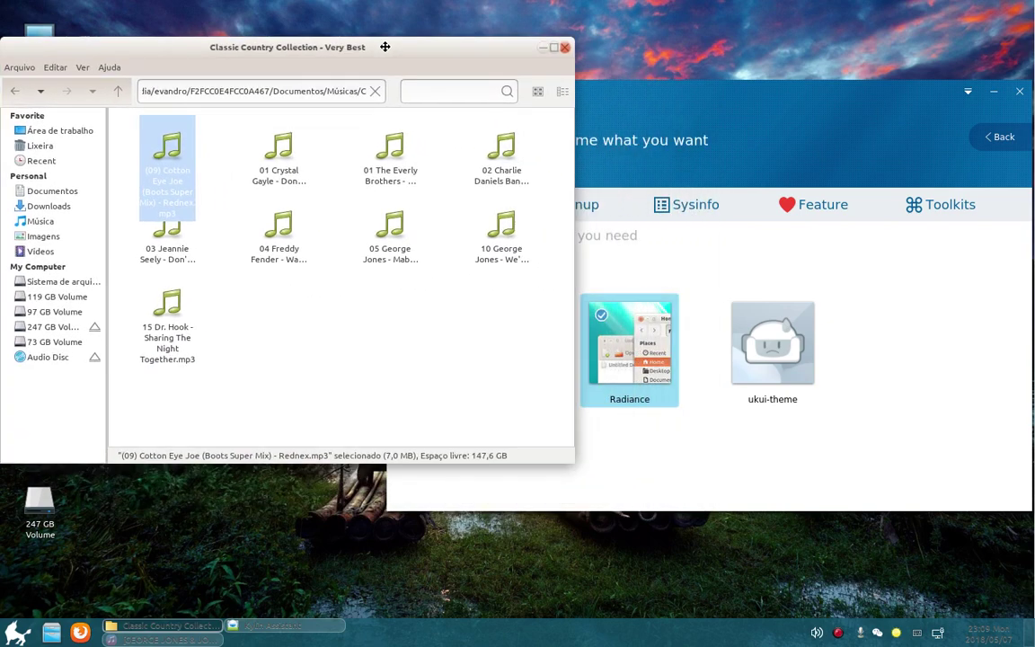
Step: Compare Ambiance and Radiance on the folder window, reapply ukui-theme, and bring the folder window forward
click(462, 337)
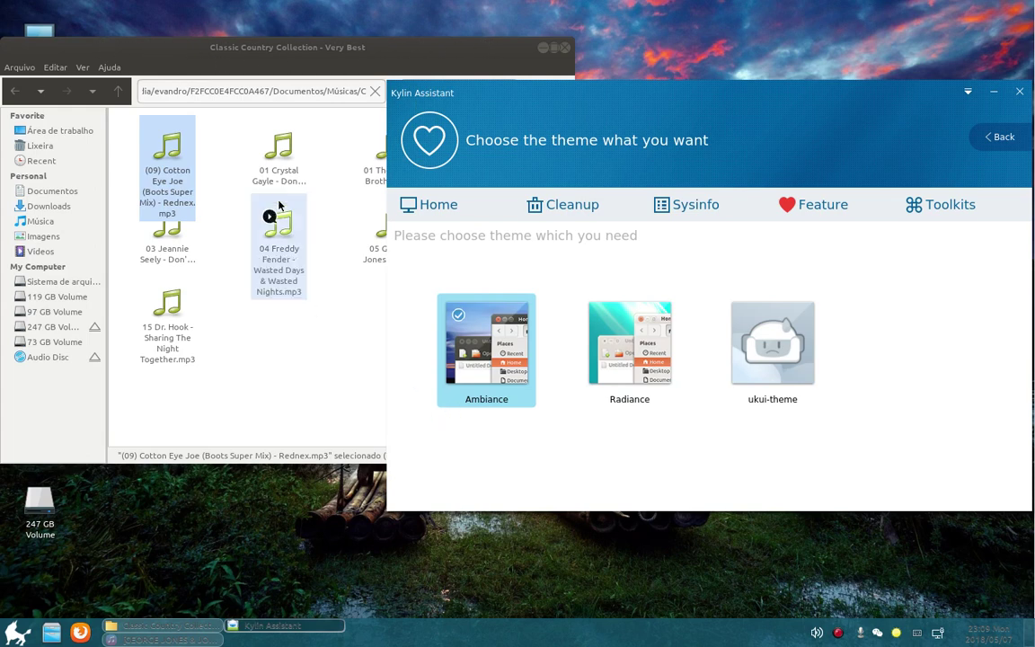
click(627, 356)
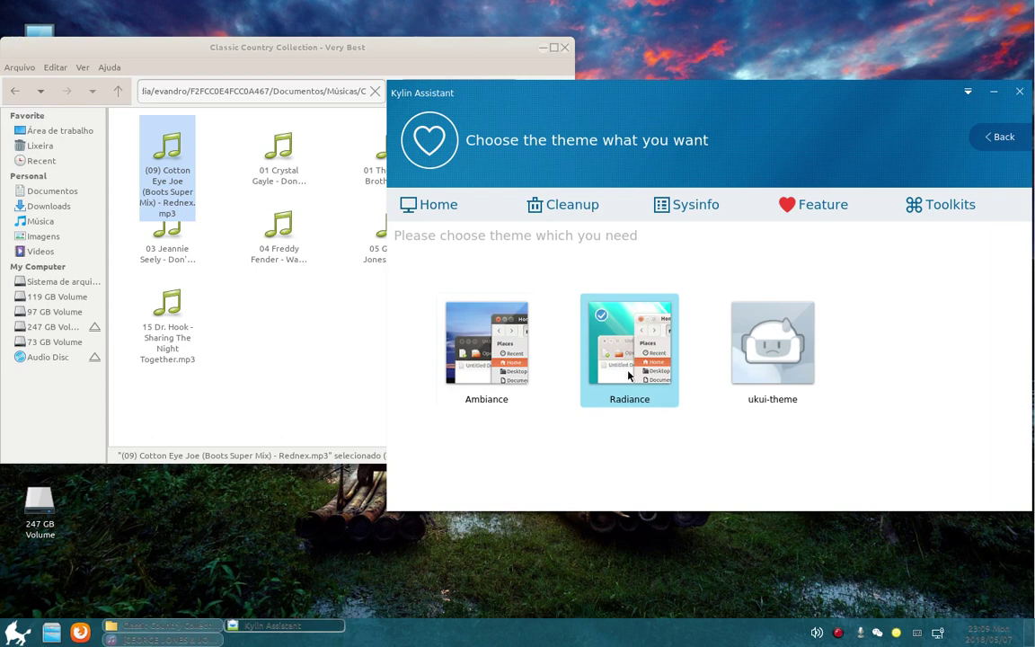
click(526, 359)
click(755, 359)
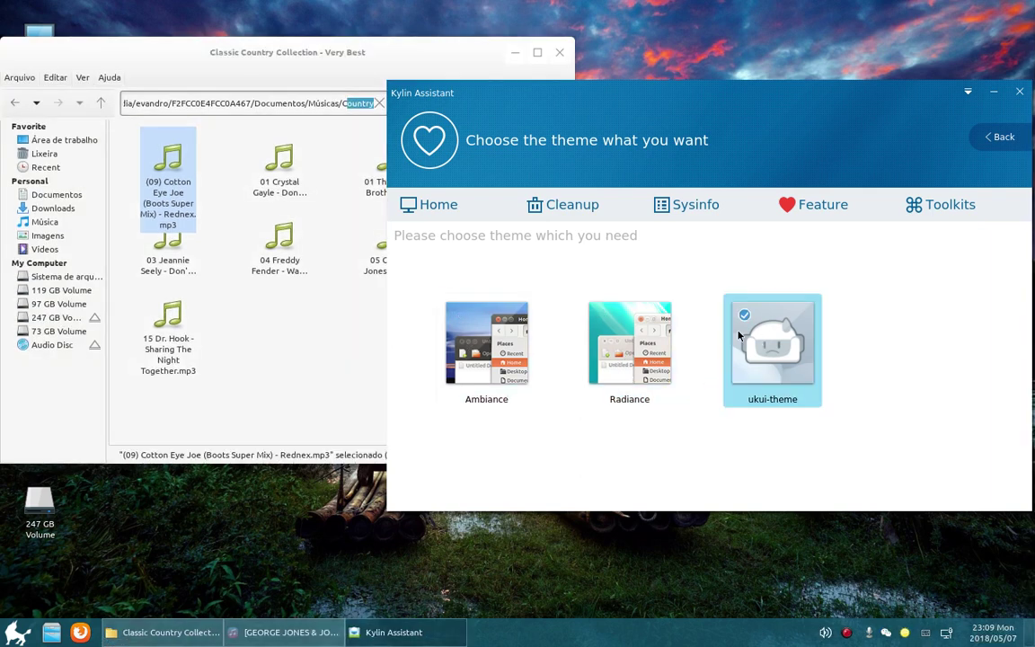
click(450, 57)
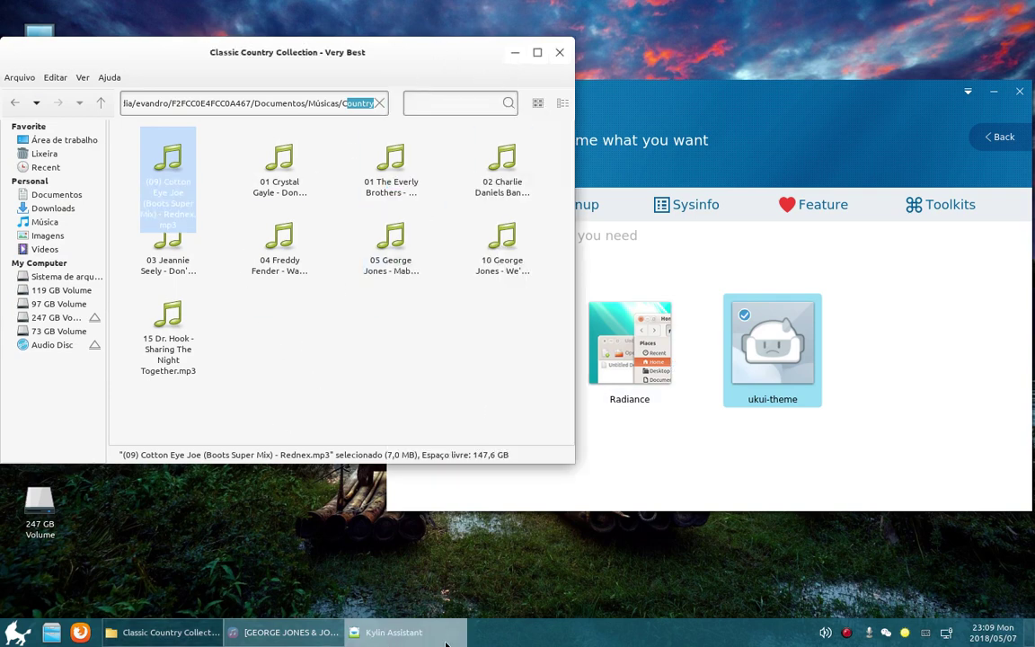
Step: Minimize the Classic Country Collection folder window and open the IconSetting page among the Feature options
click(516, 53)
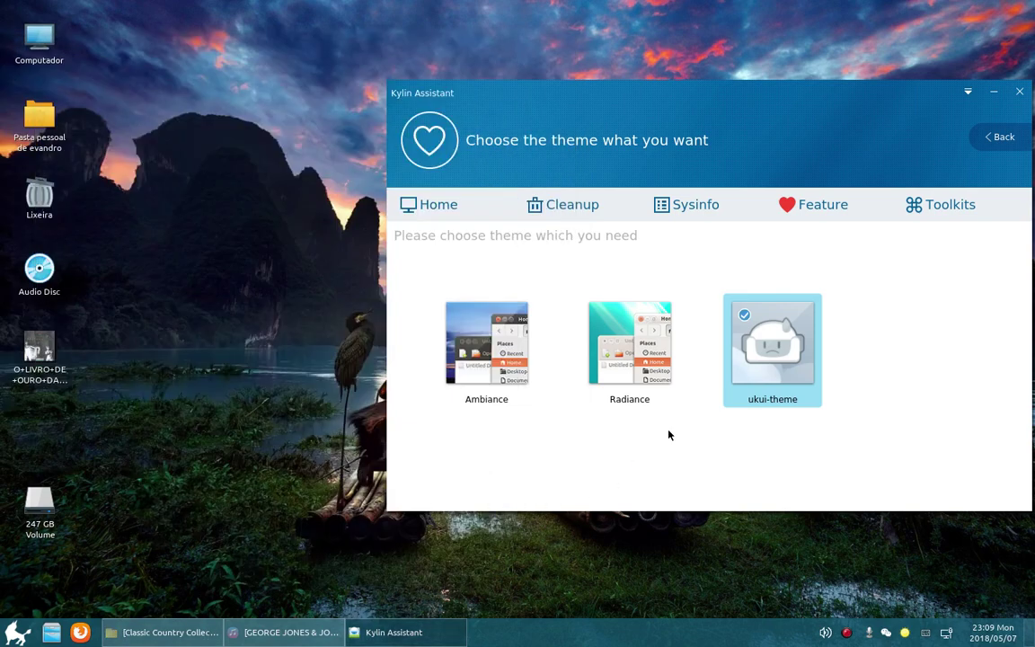
click(999, 137)
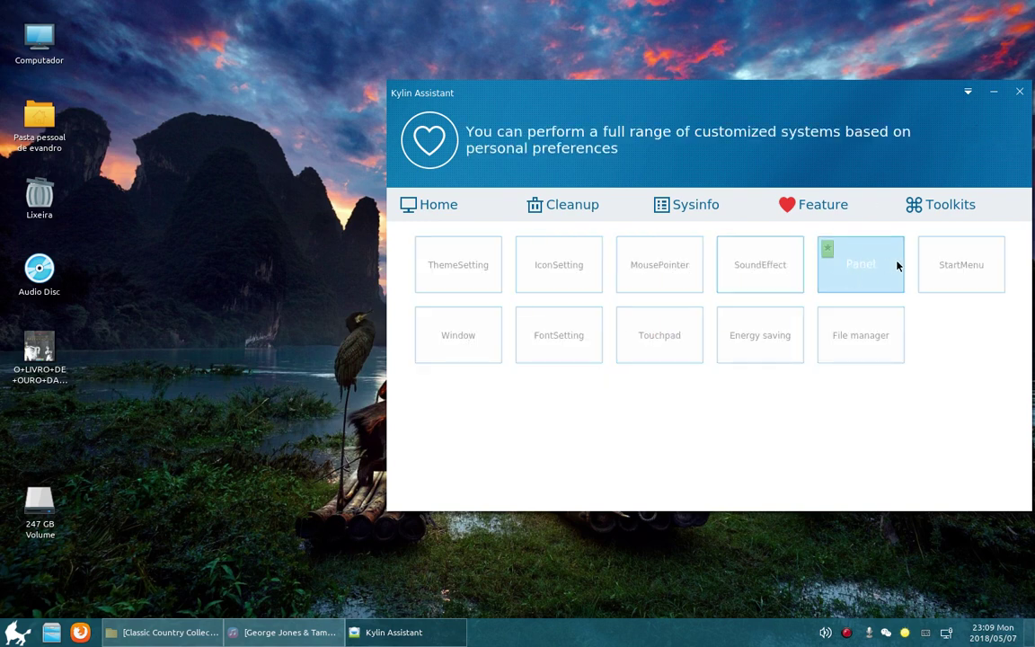
click(575, 250)
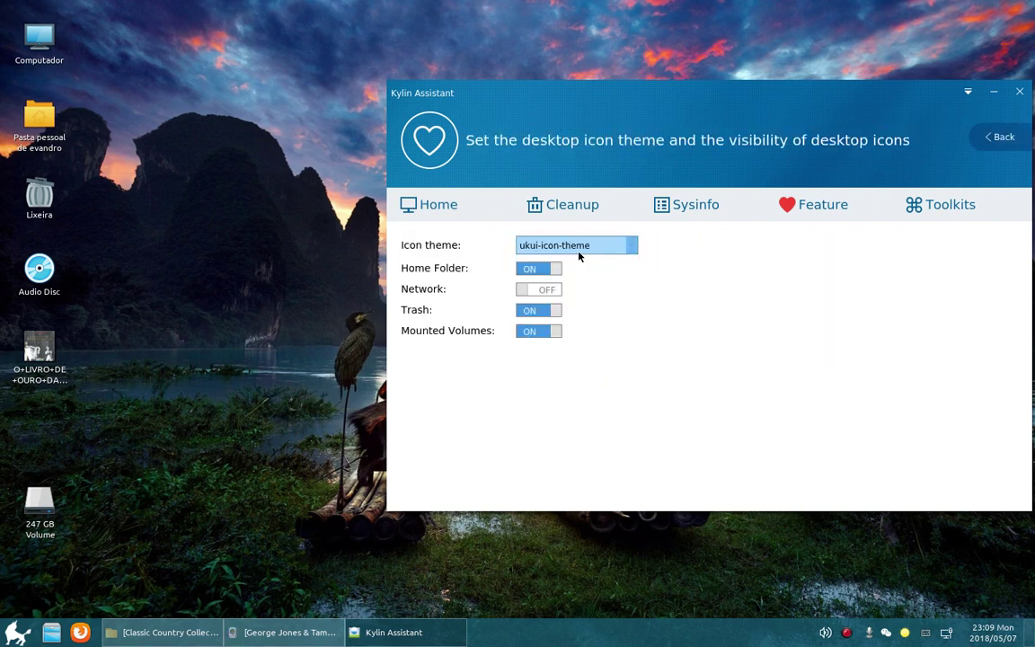
Step: Try the LoginIcons and ukui icon themes on the desktop, and reapply ukui-icon-theme
click(631, 250)
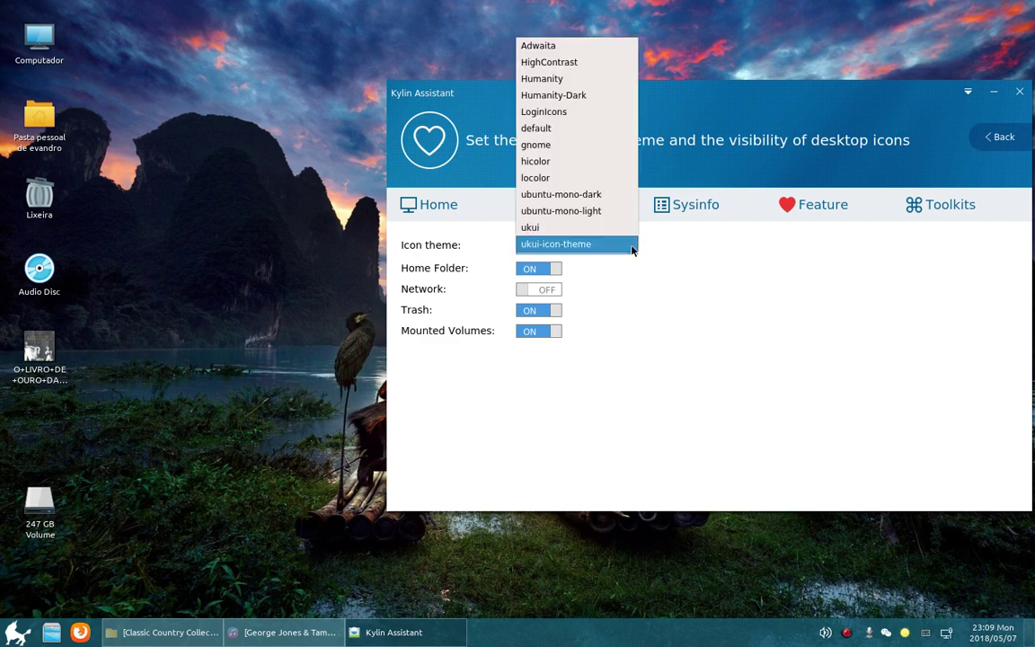
click(557, 109)
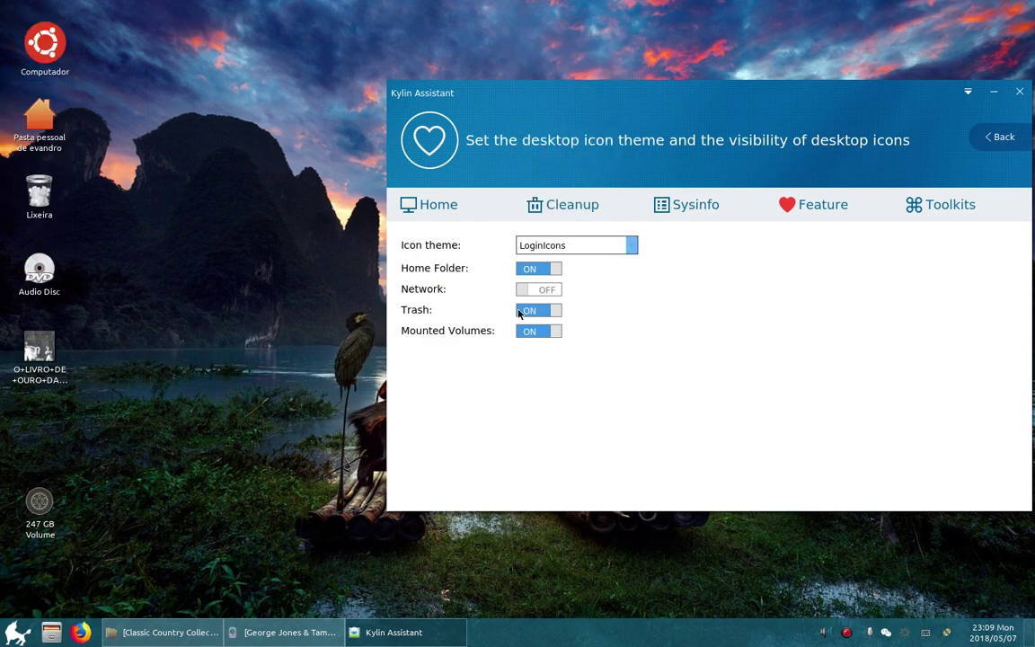
click(618, 247)
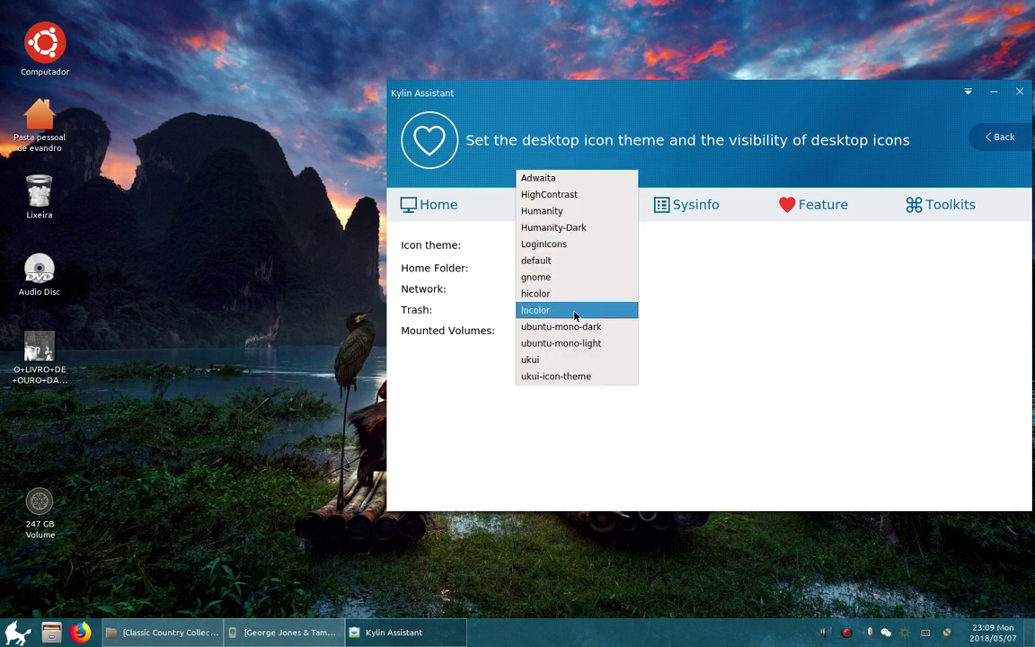
click(548, 359)
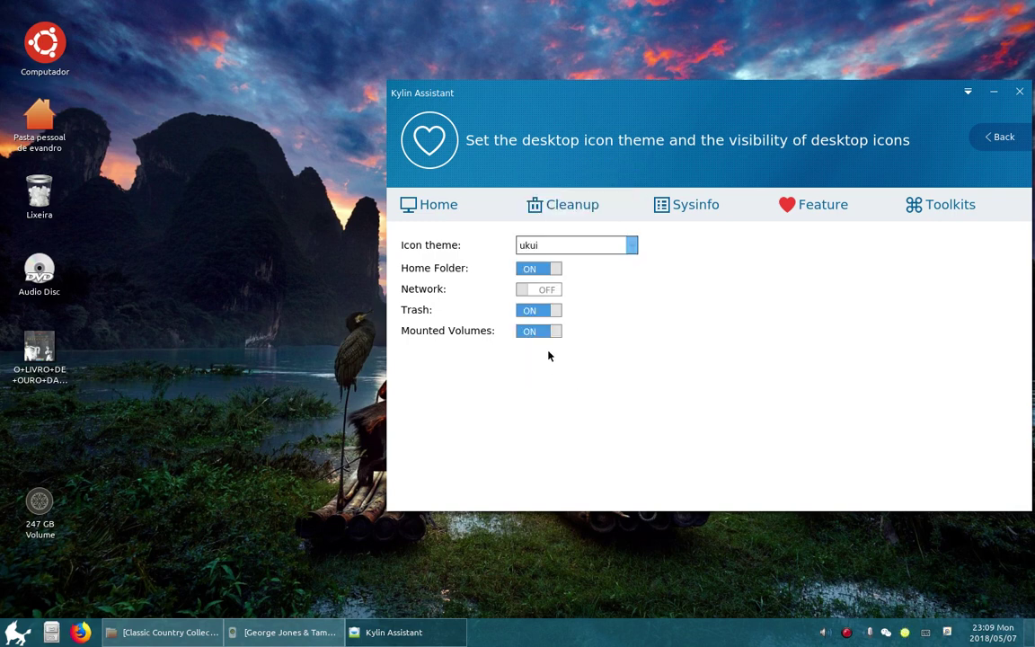
click(624, 253)
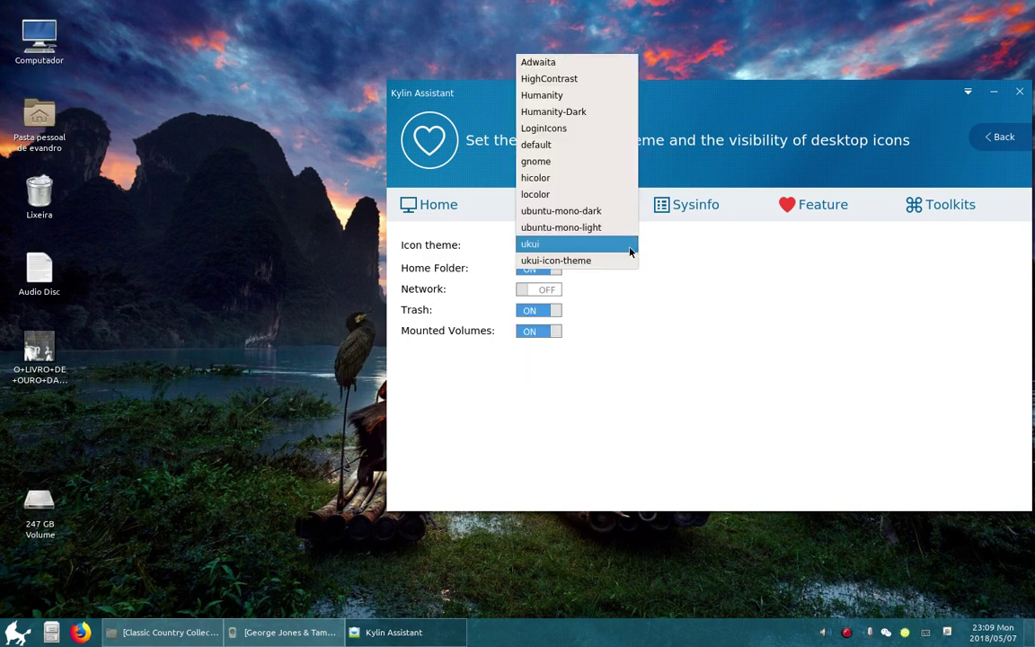
click(582, 263)
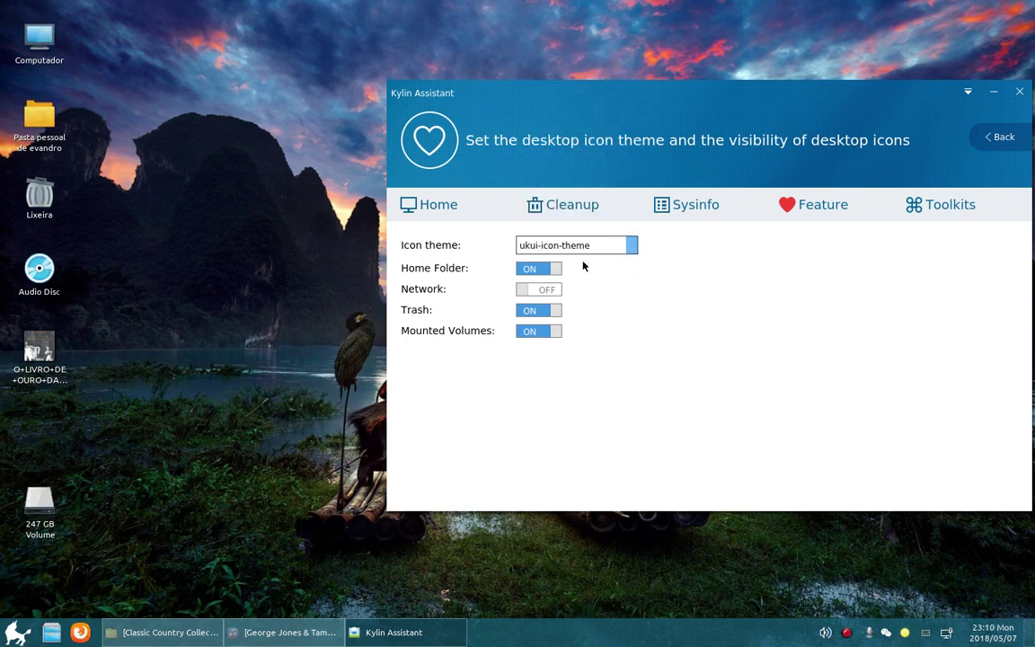
Step: Toggle the Home Folder desktop icon to compare both states, leaving it off
click(535, 272)
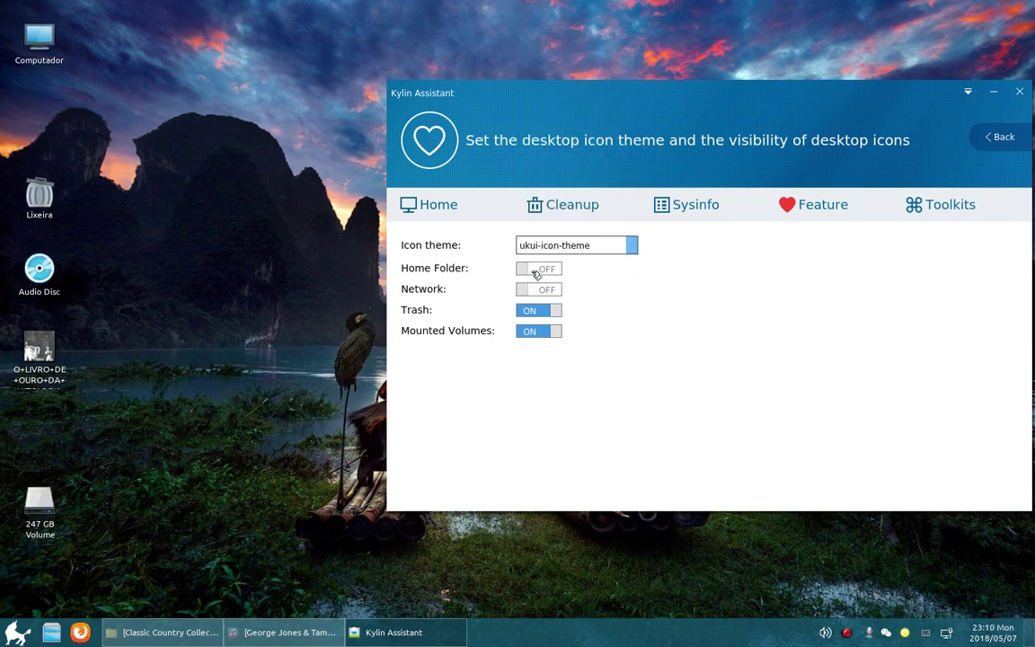
click(536, 269)
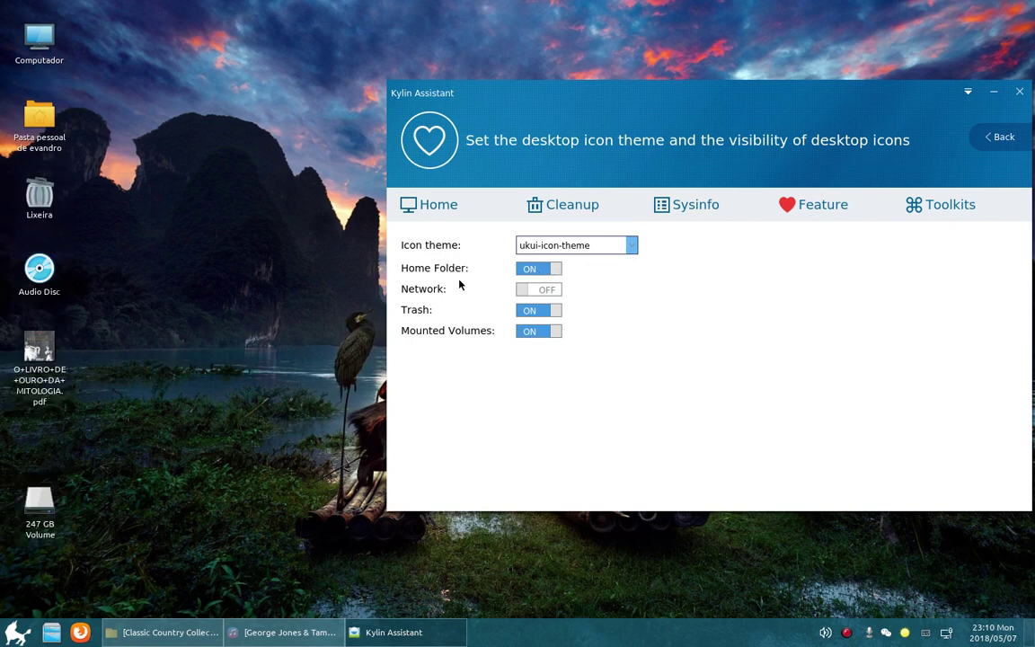
click(536, 270)
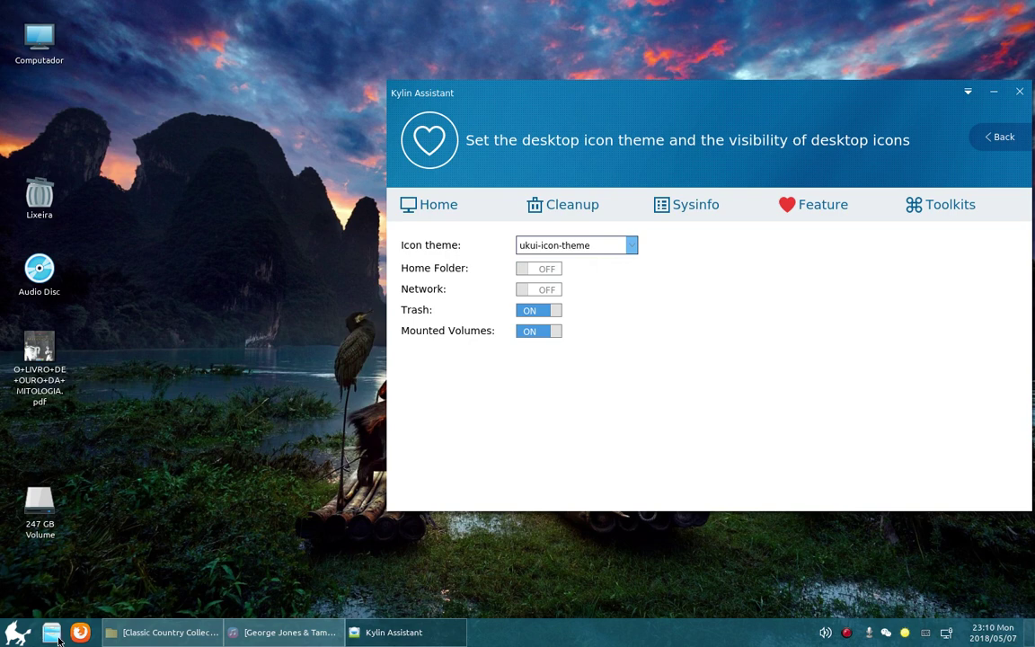
Step: Try switching the Network and Trash desktop icons, ending with Network off and Trash on
click(536, 290)
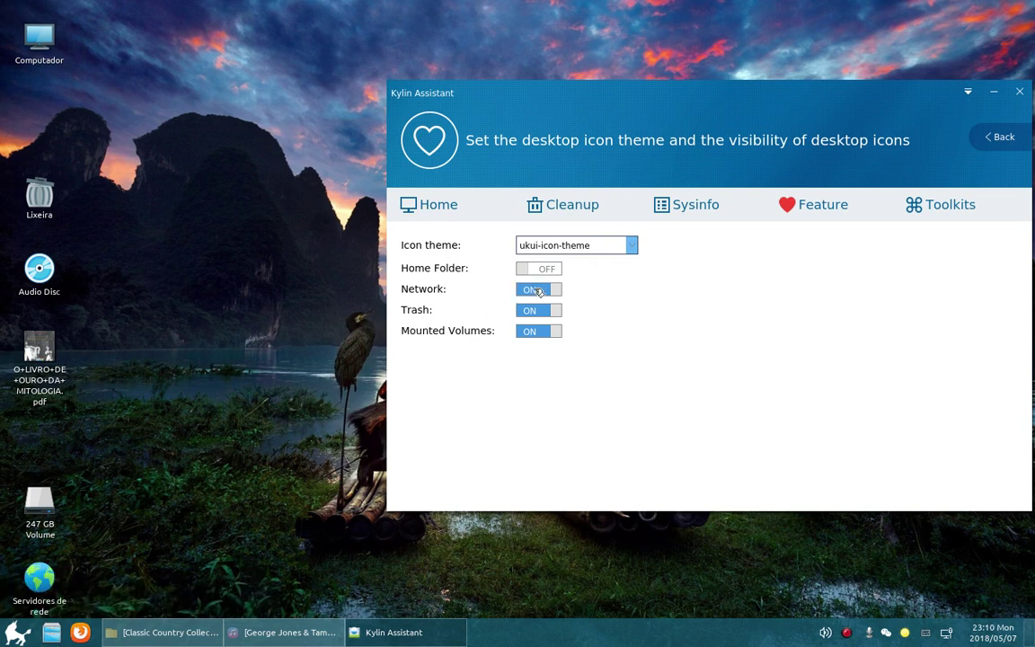
click(538, 290)
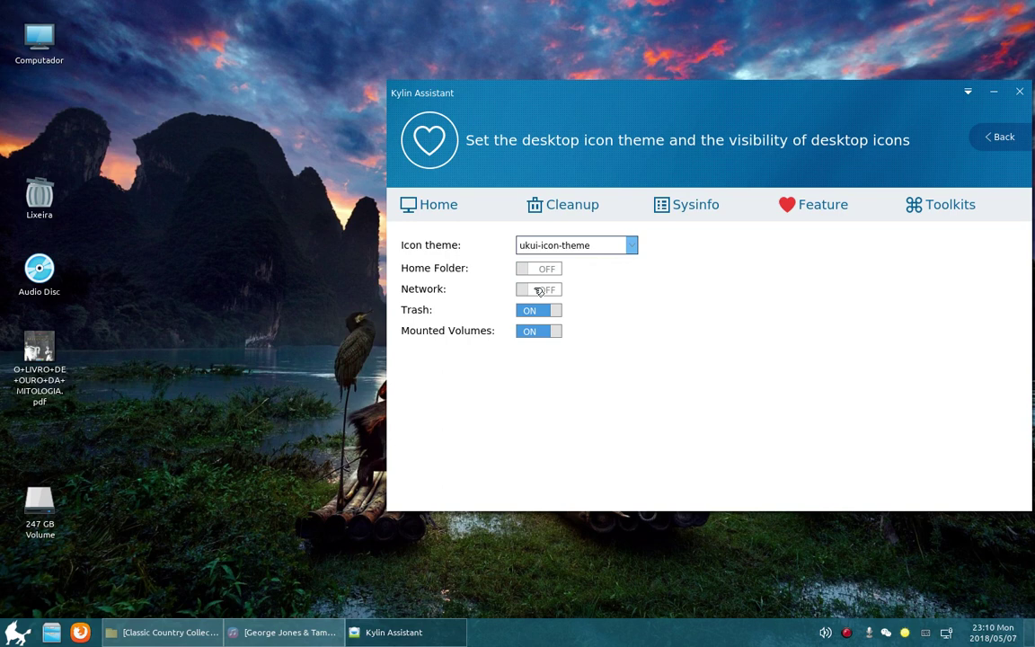
click(539, 290)
click(538, 291)
click(544, 312)
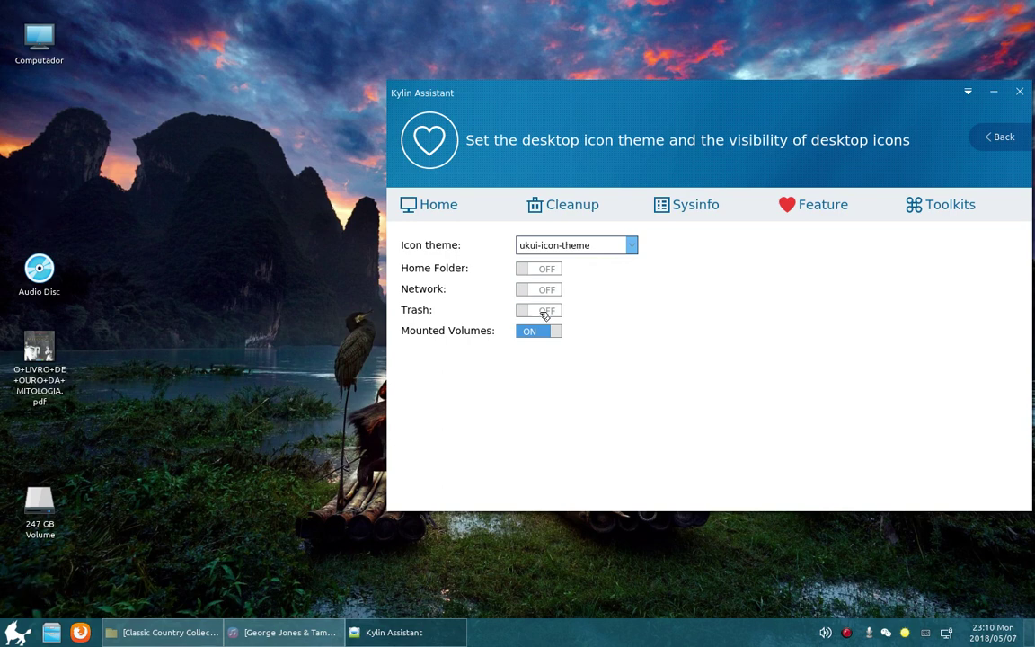
click(543, 312)
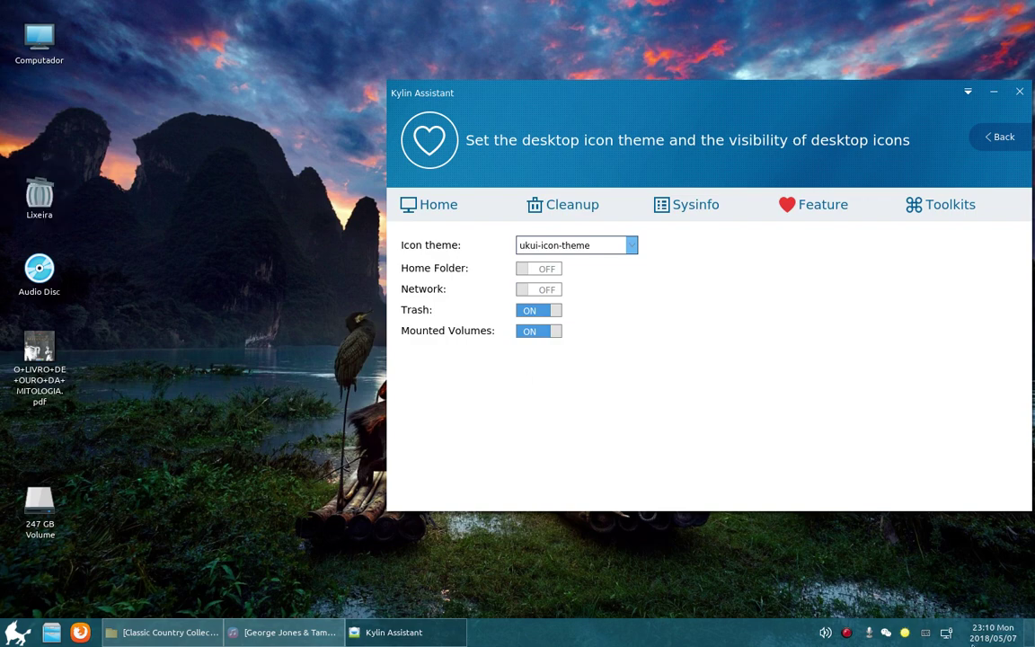
Step: Turn off the Mounted Volumes desktop icons, checking the folder window's sidebar for the same locations before and after
click(162, 632)
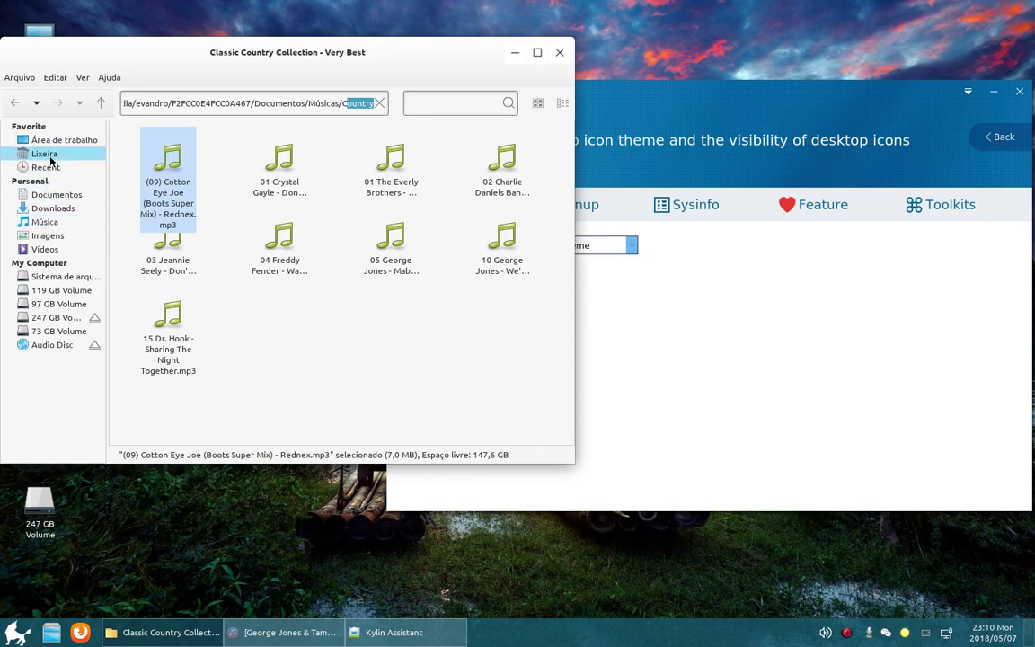
click(515, 56)
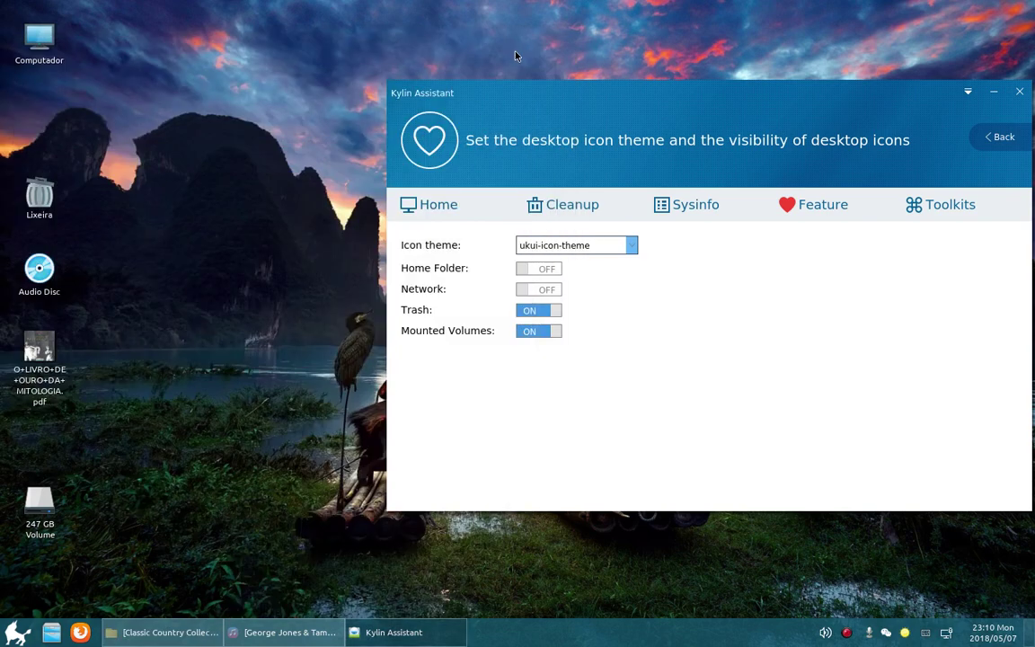
click(540, 333)
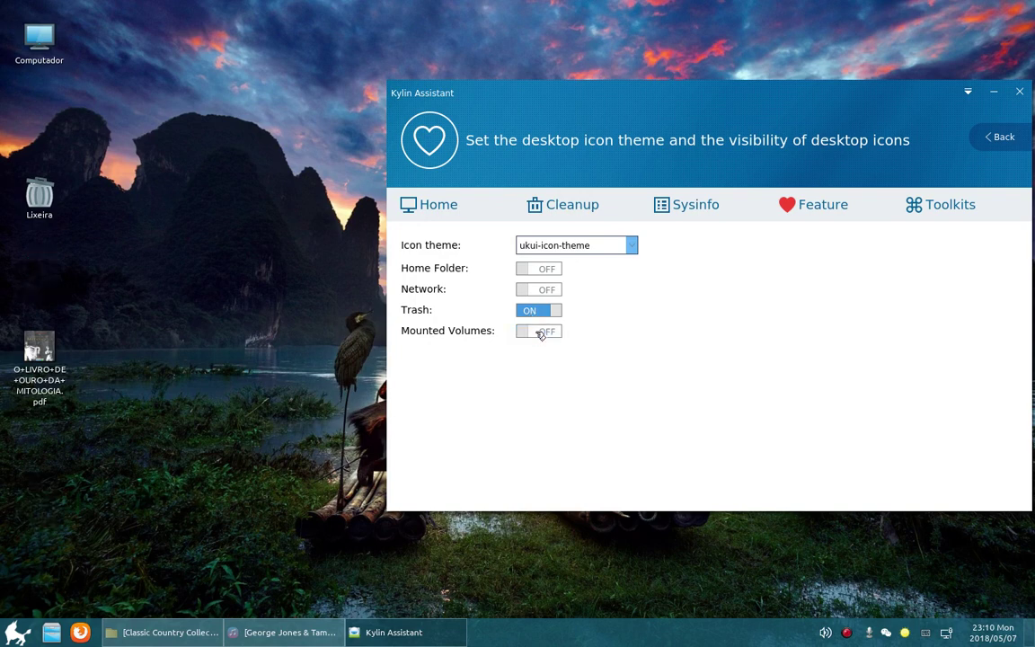
click(540, 333)
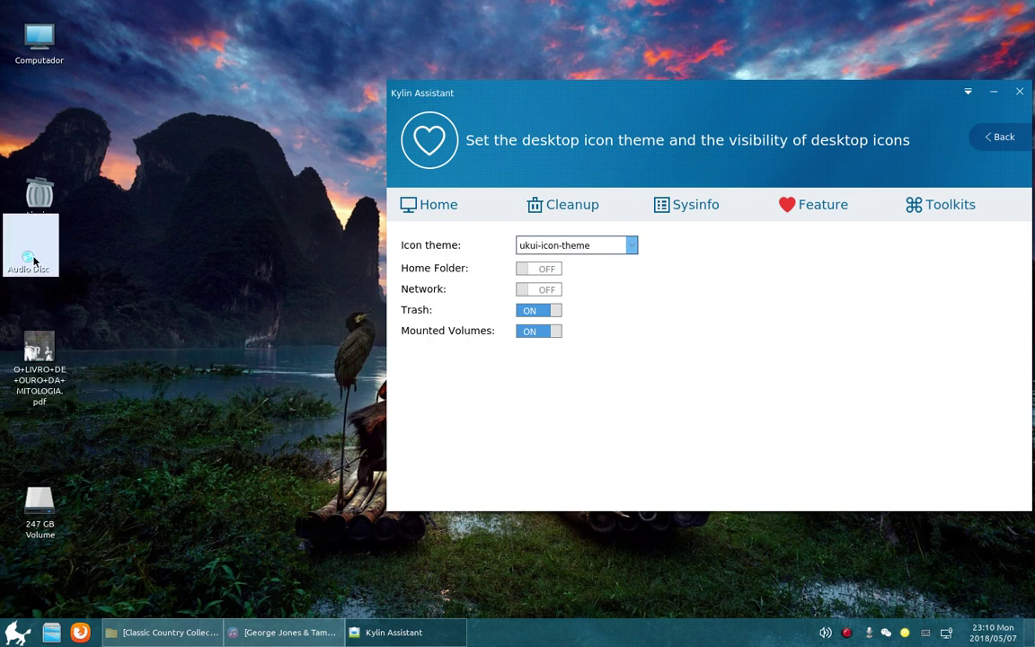
click(546, 331)
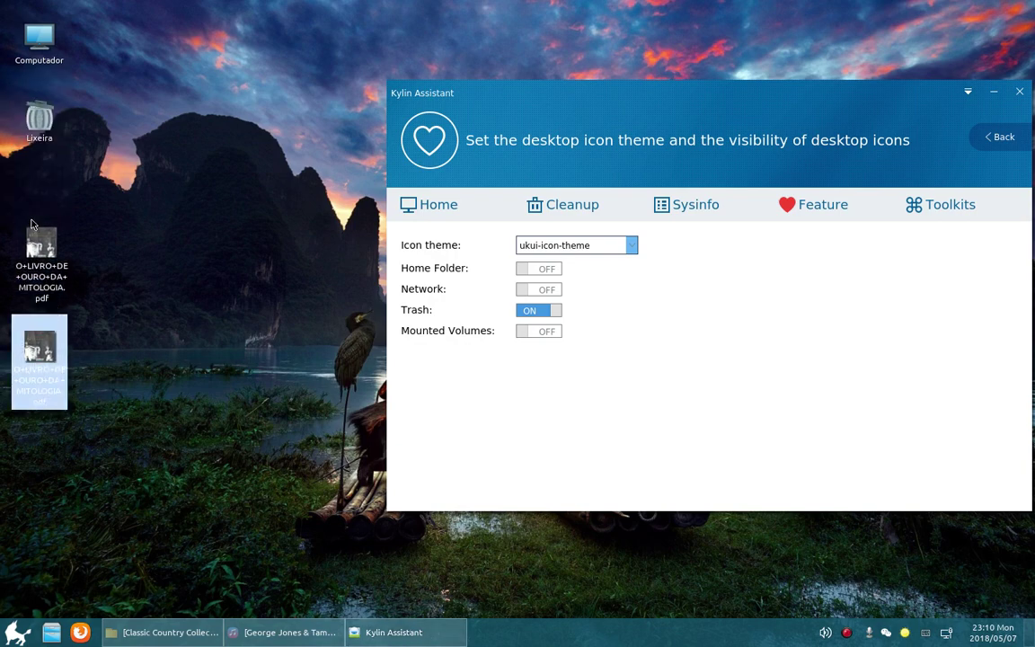
key(alt+Tab)
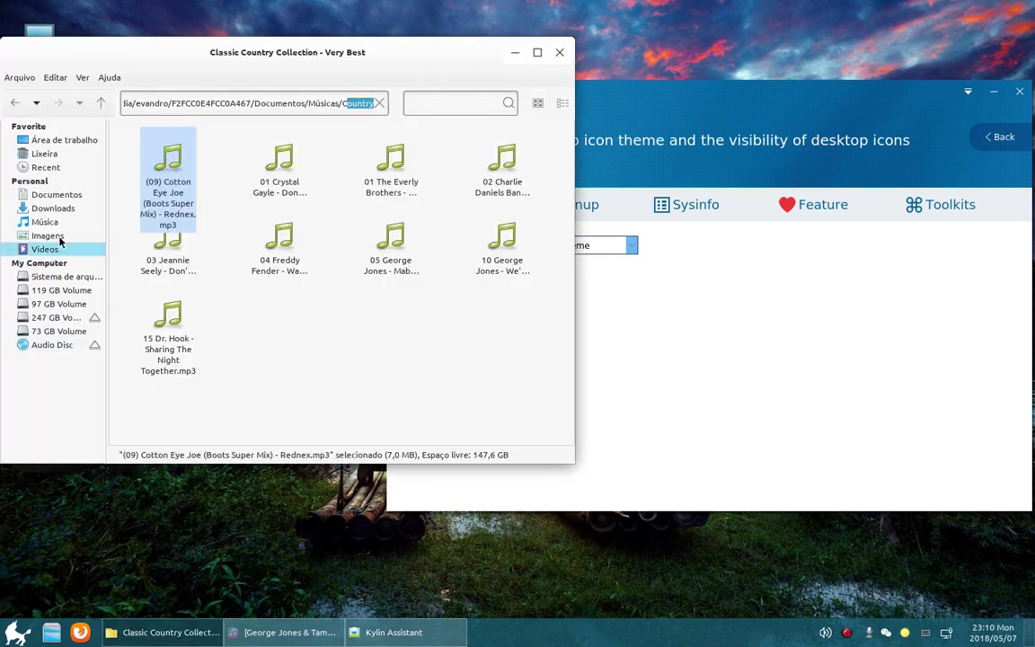
click(162, 632)
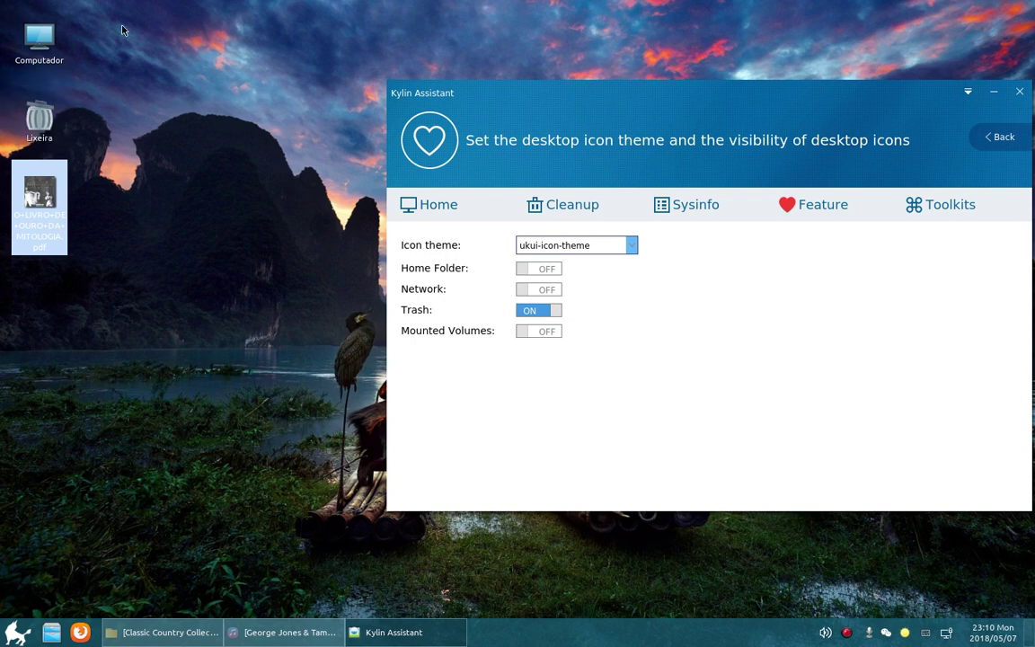
Step: Open the Computer window from its desktop icon to view the drives and close it, twice
click(45, 38)
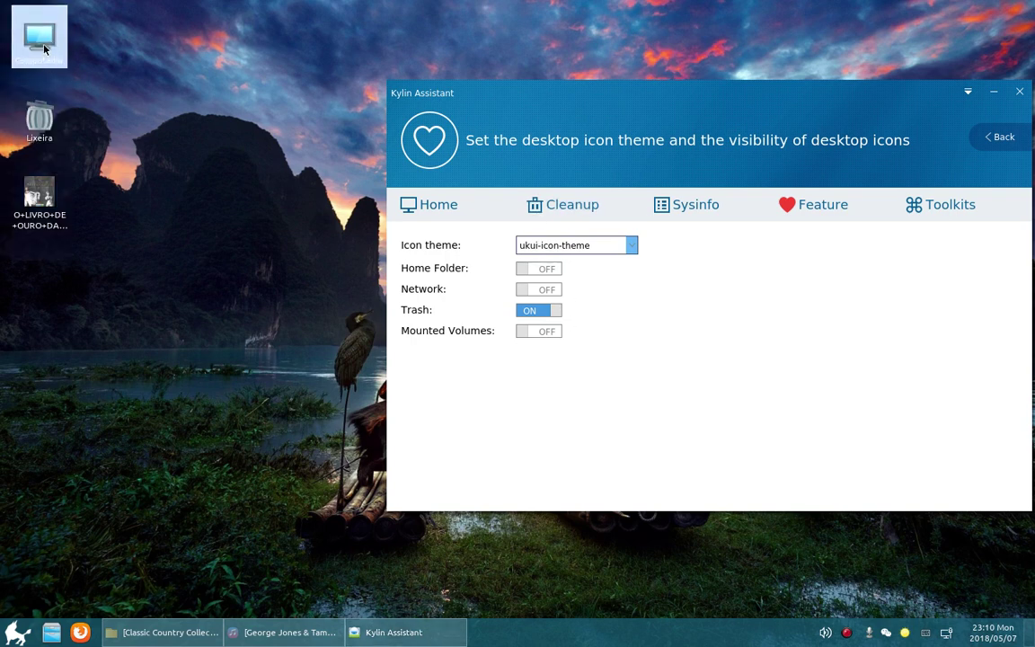
double_click(43, 46)
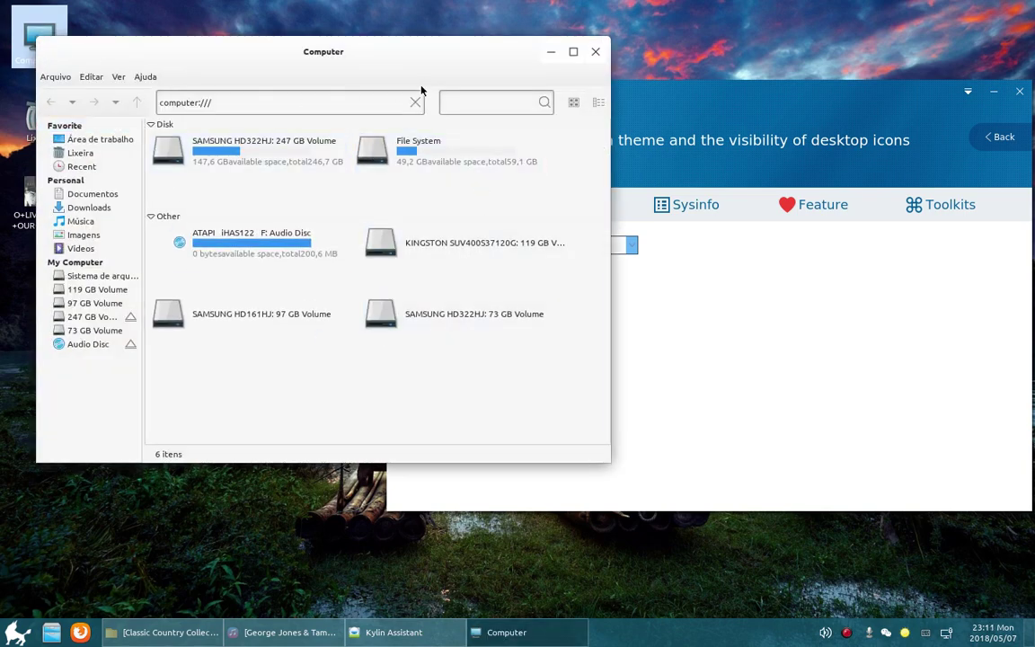
click(594, 52)
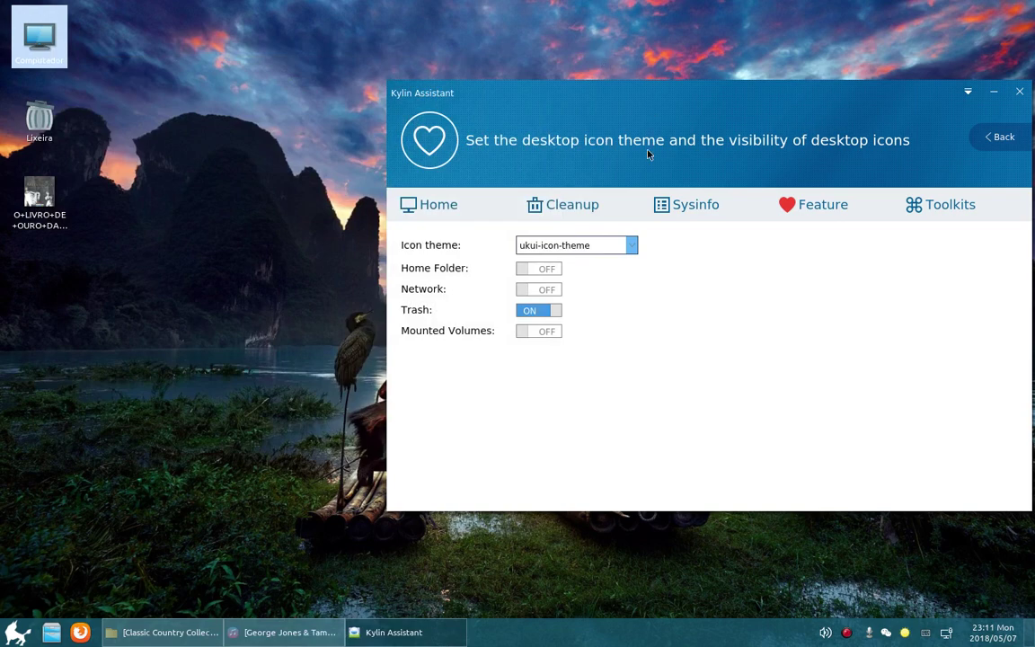
double_click(34, 18)
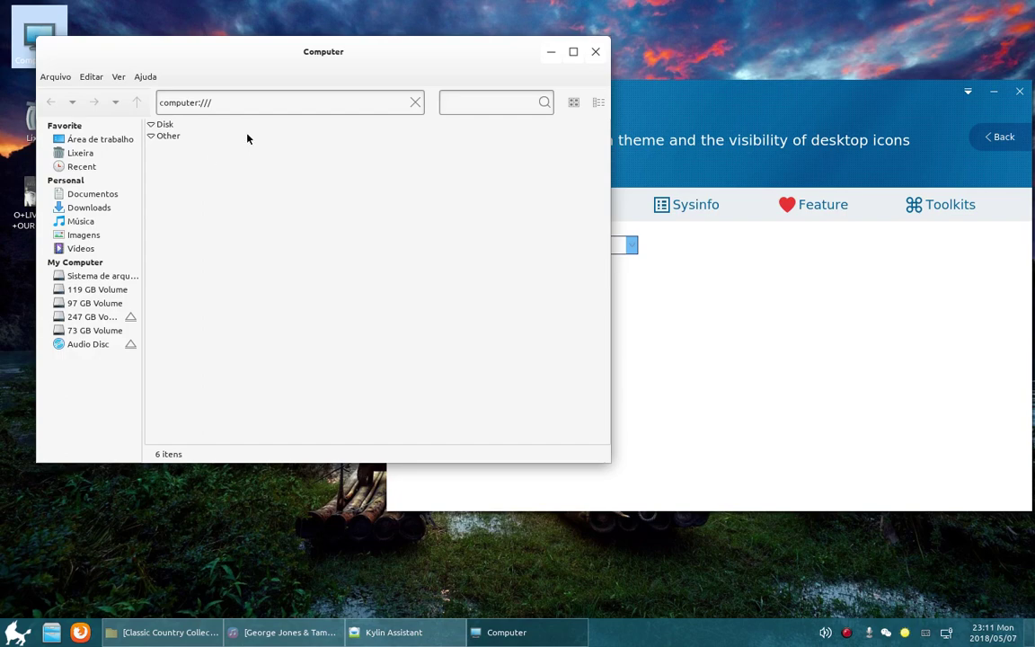
click(595, 52)
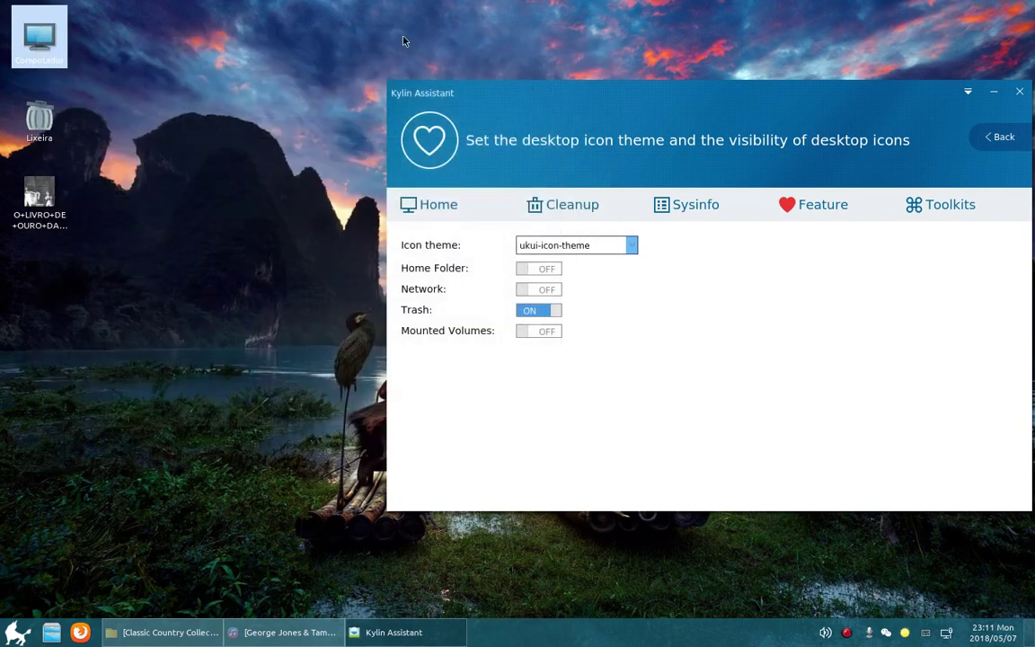
Step: Reopen the Computer window, browse the root folders of File System, and close the window
double_click(53, 43)
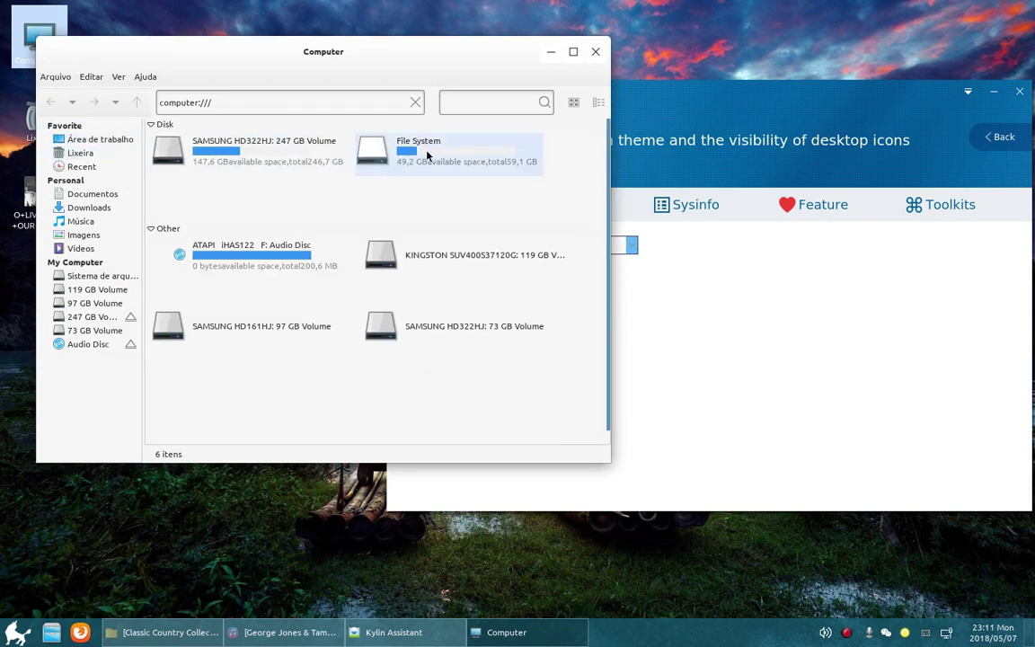
double_click(403, 159)
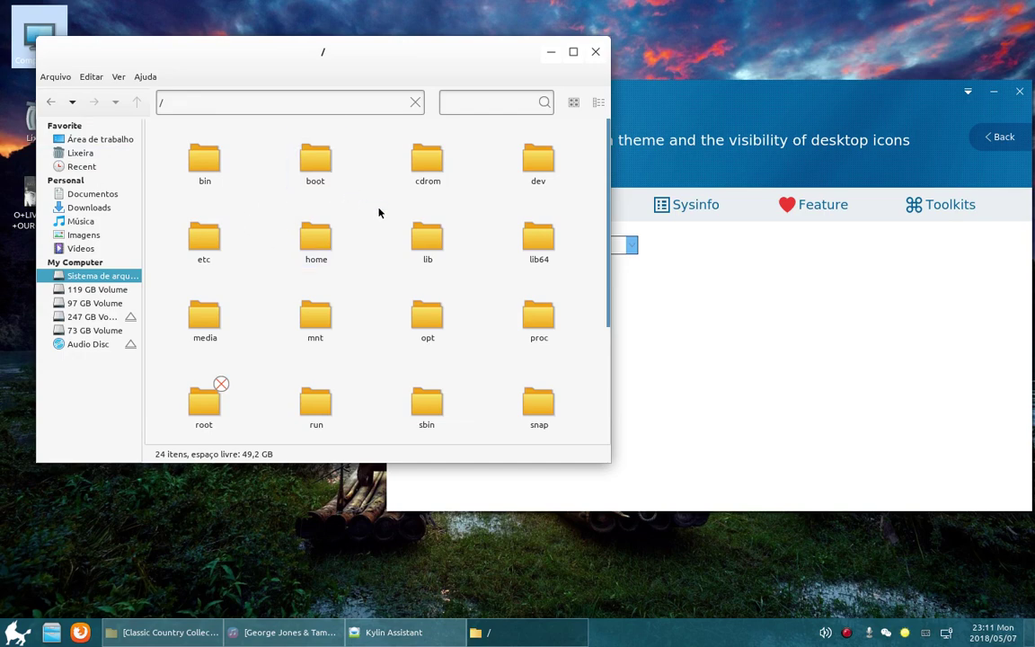
scroll(513, 281, down, 1)
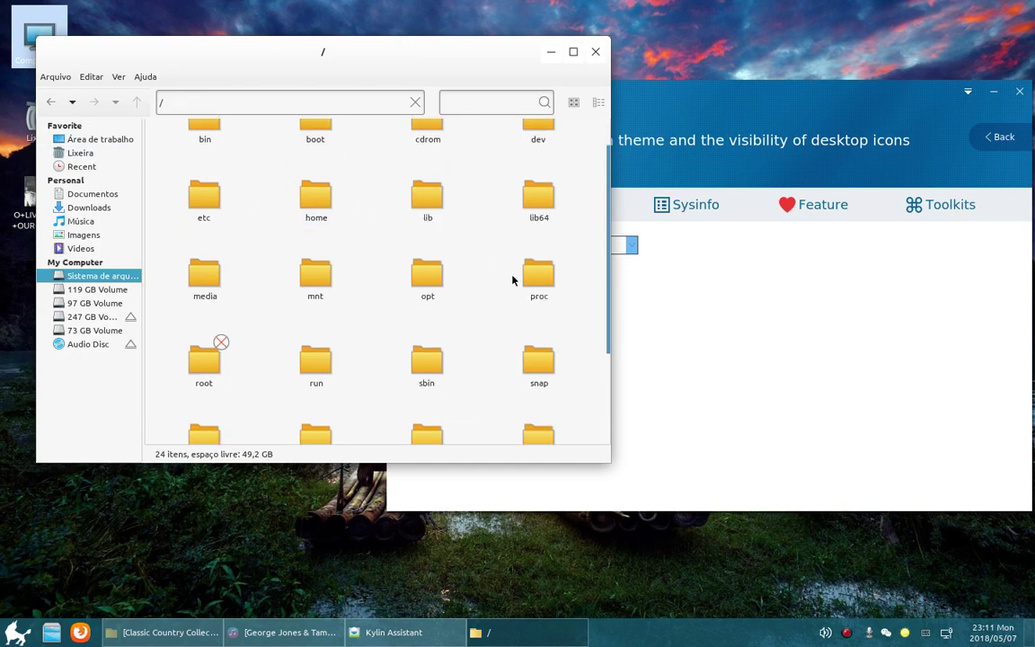
click(595, 52)
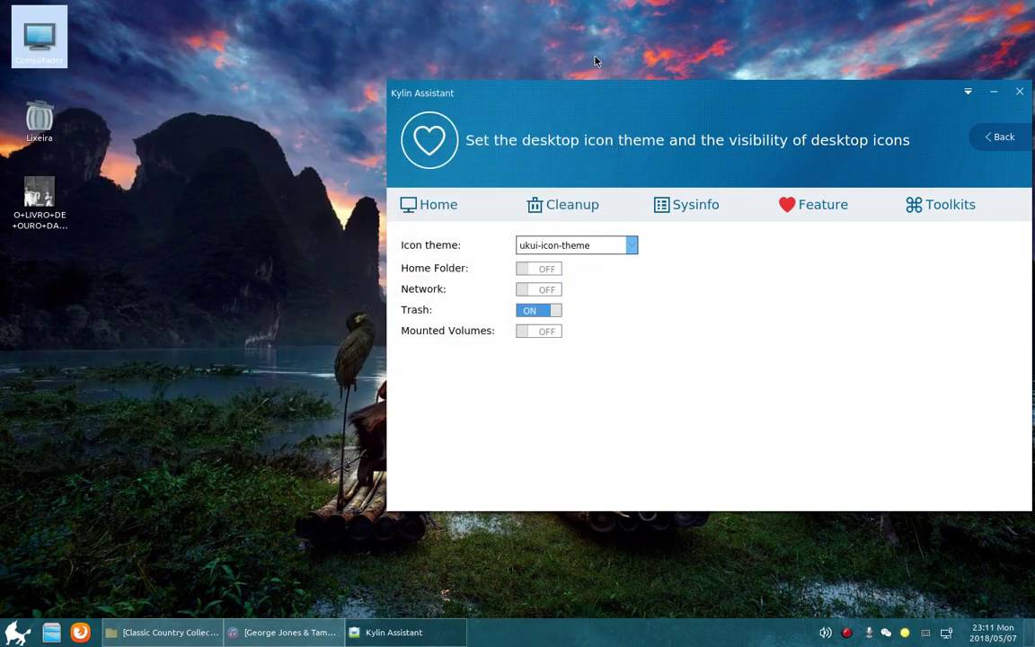
Step: Leave the icon settings, visit the SoundEffect page briefly, and open the Panel settings page
click(1000, 137)
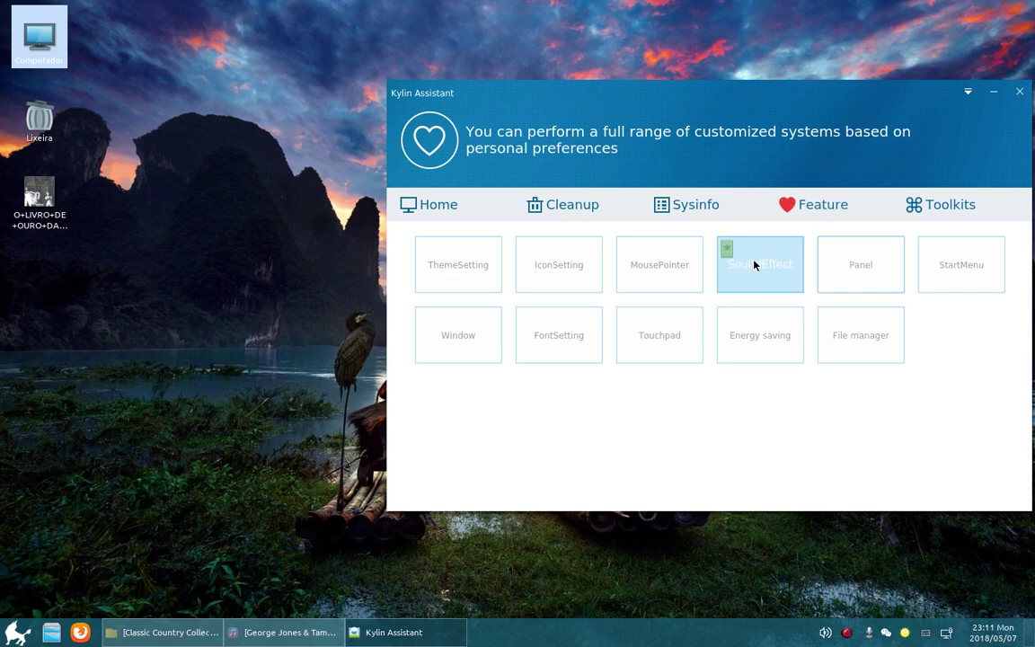
click(753, 263)
click(1000, 138)
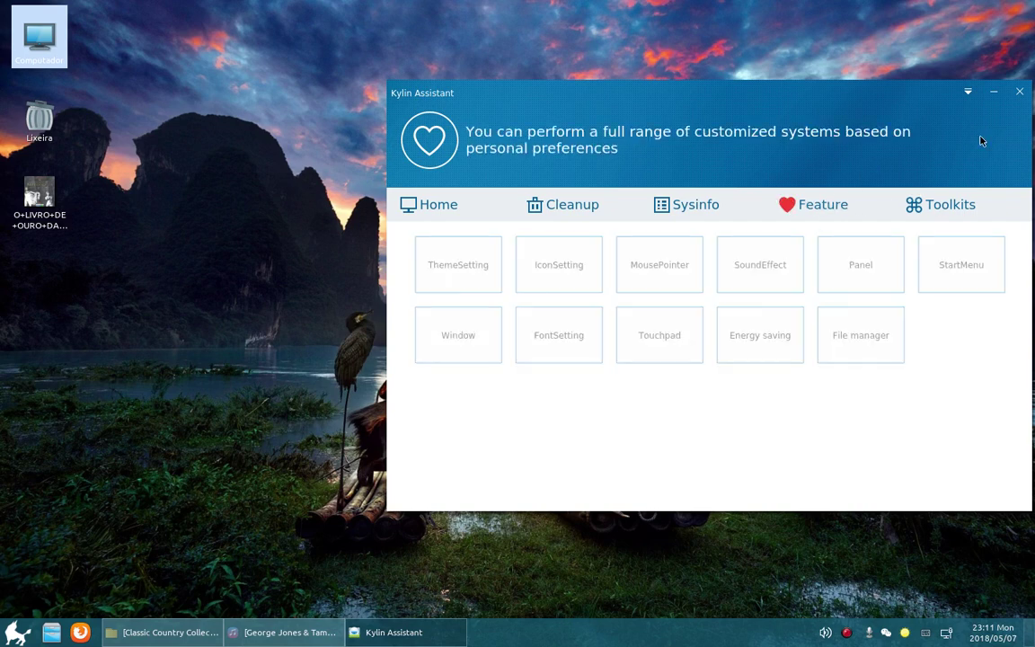
click(871, 266)
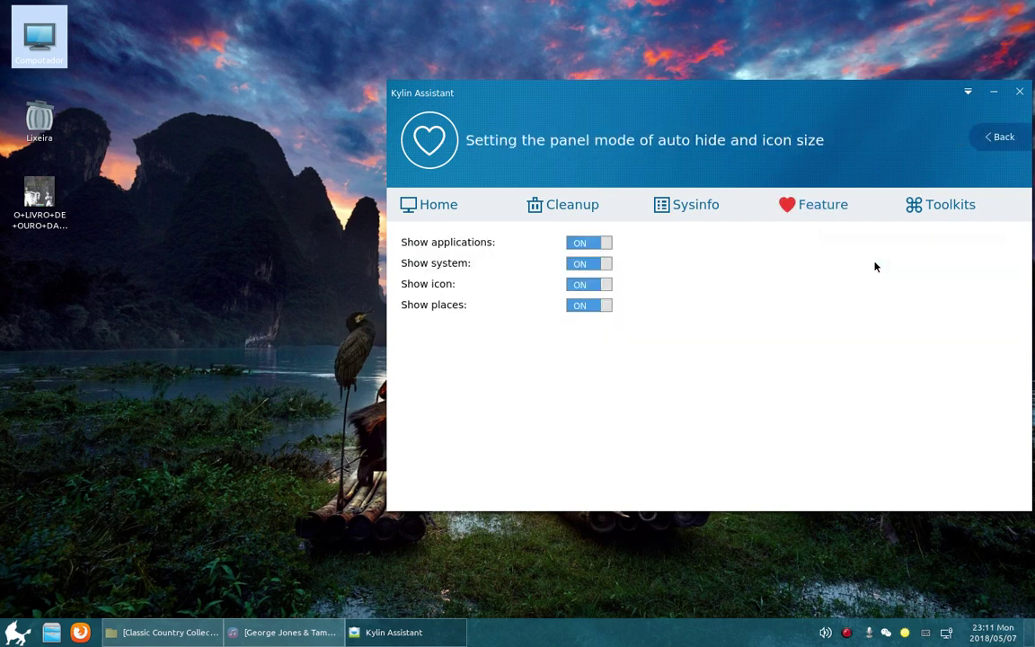
Step: Switch Show applications, Show system, Show icon and Show places off and back on one by one, and leave the page
click(596, 243)
click(596, 243)
click(601, 268)
click(601, 267)
click(601, 288)
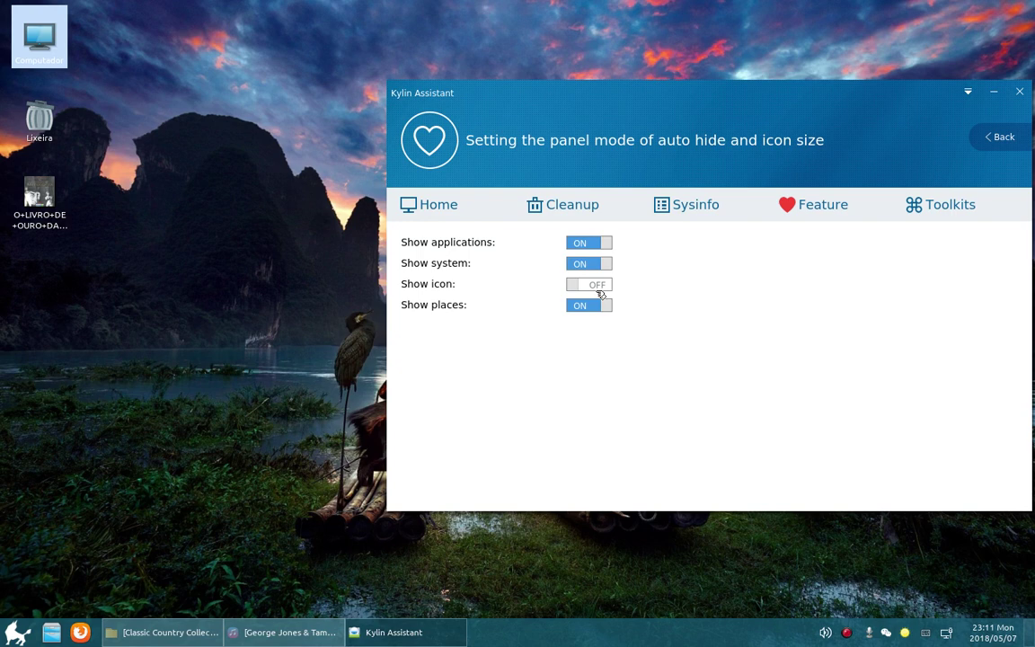
click(601, 289)
click(599, 308)
click(599, 307)
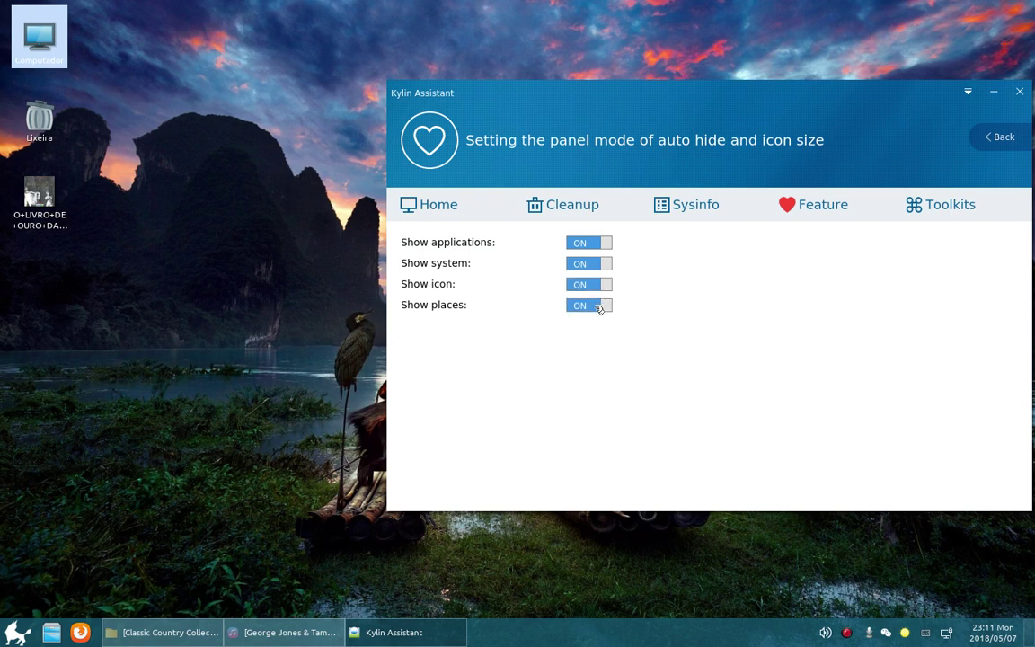
click(999, 138)
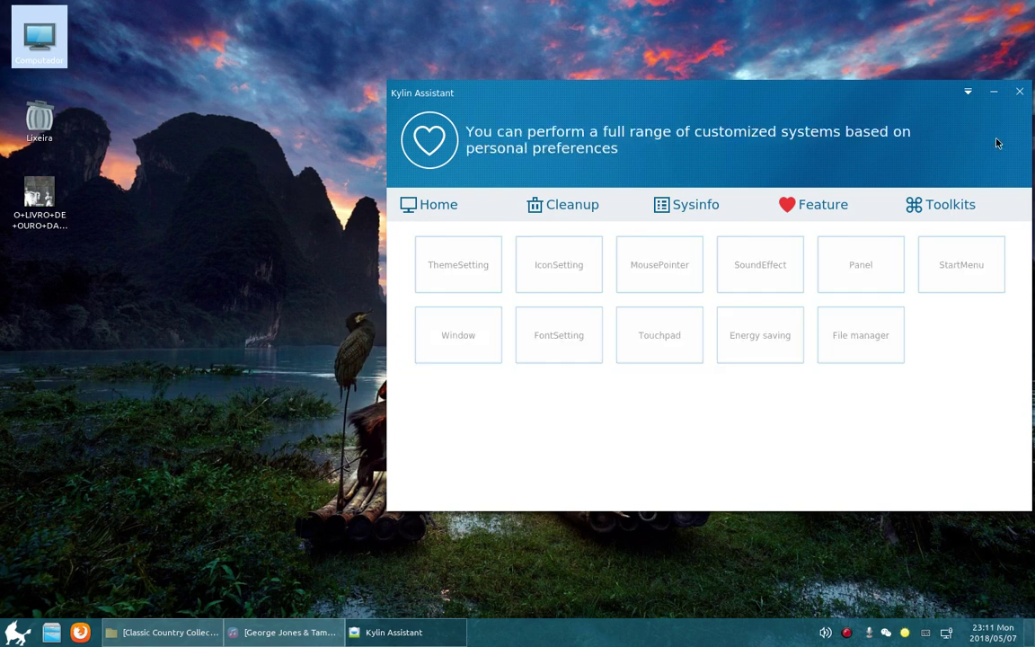
Step: Open the StartMenu feature page and set the top panel icon size to 29
click(955, 270)
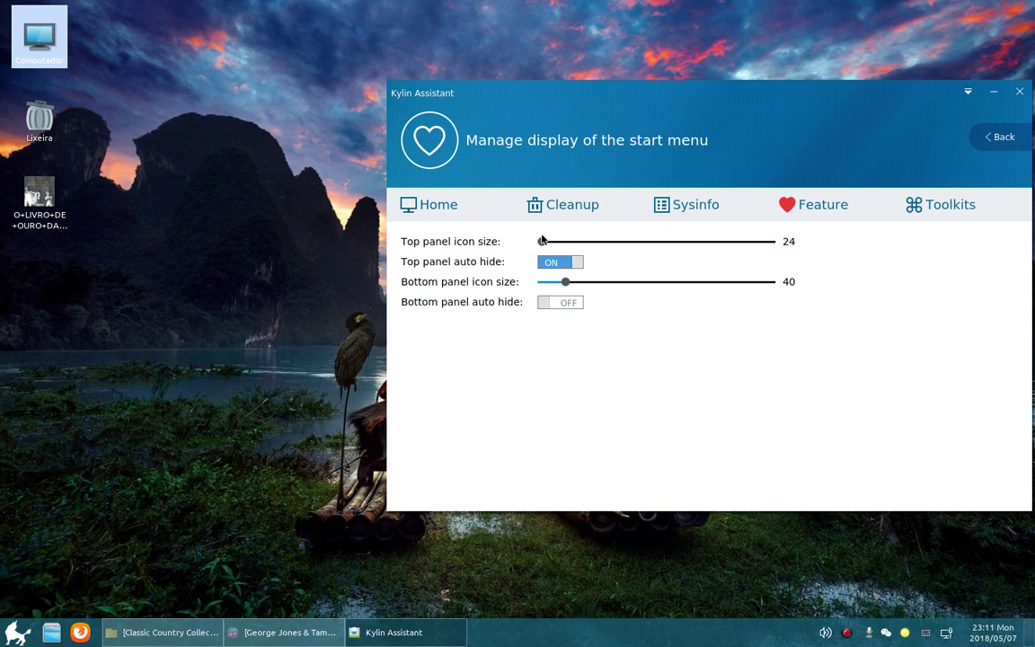
drag(541, 241, 717, 244)
drag(709, 240, 546, 239)
mouse_move(562, 283)
mouse_down()
mouse_move(756, 284)
mouse_move(529, 284)
mouse_move(563, 285)
mouse_up()
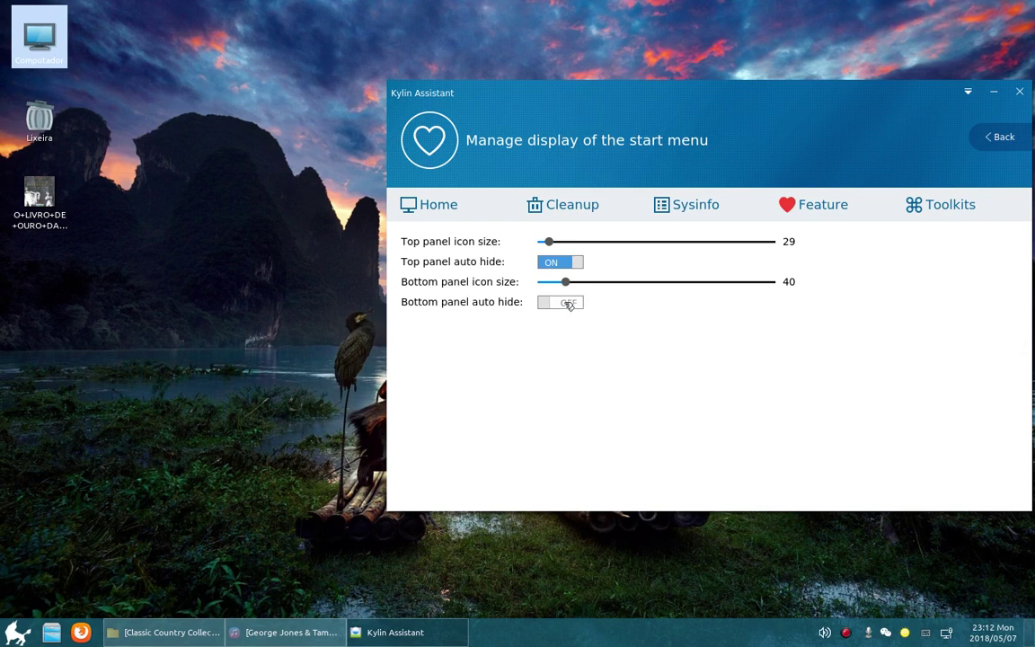
Step: Turn on the bottom panel's auto hide, reveal the hidden panel, turn auto hide off again, and return to the Feature overview
click(568, 303)
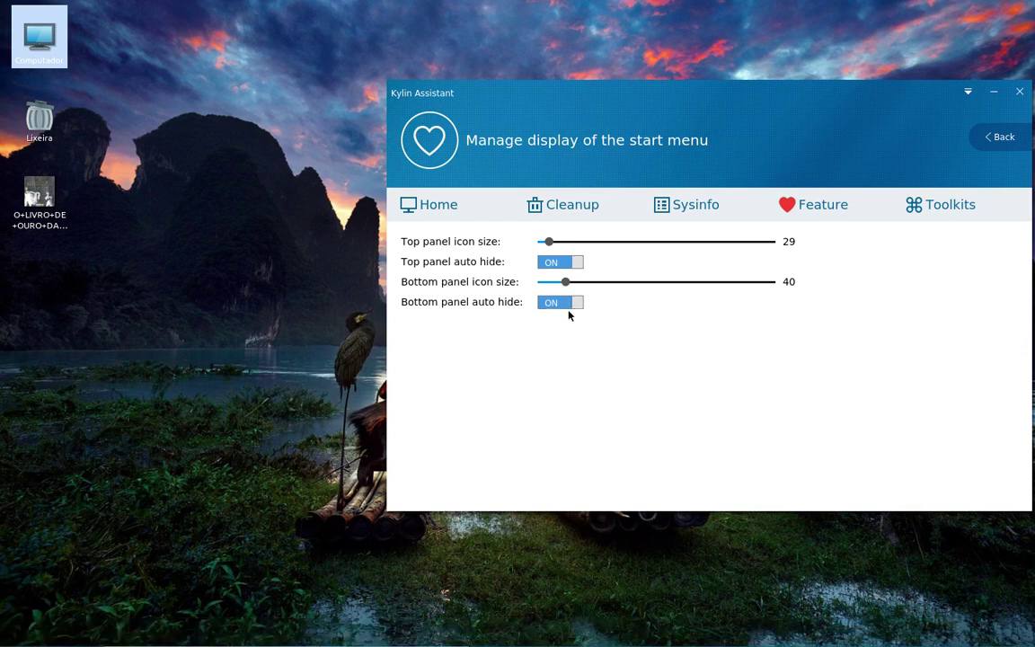
mouse_move(504, 644)
click(566, 302)
click(800, 211)
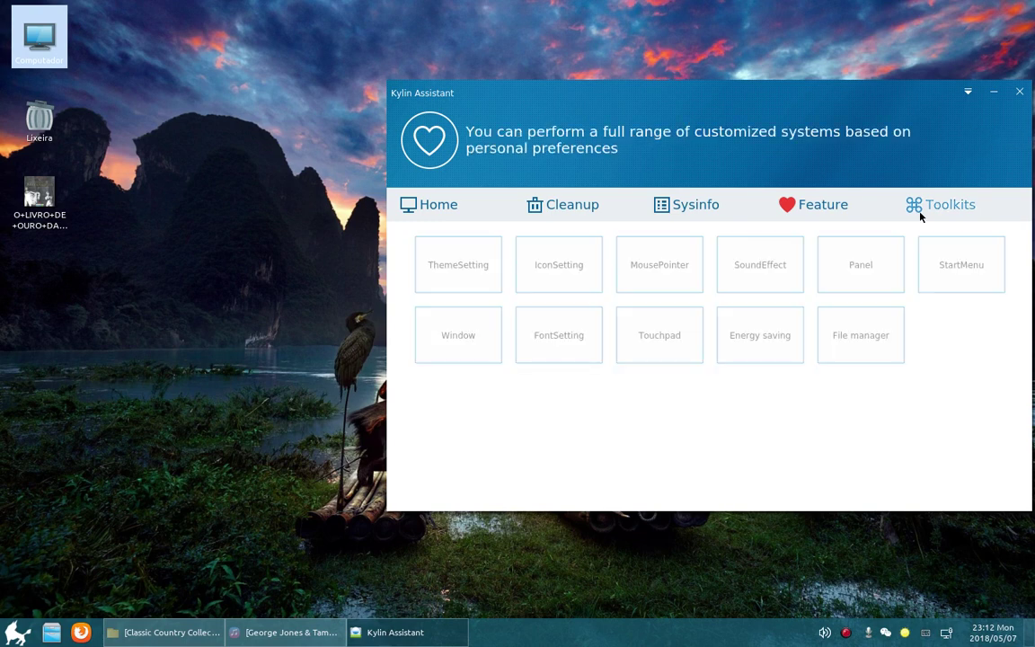
Step: Open the Window settings, view the available titlebar double-click actions without choosing one, and return to the Feature overview
click(445, 334)
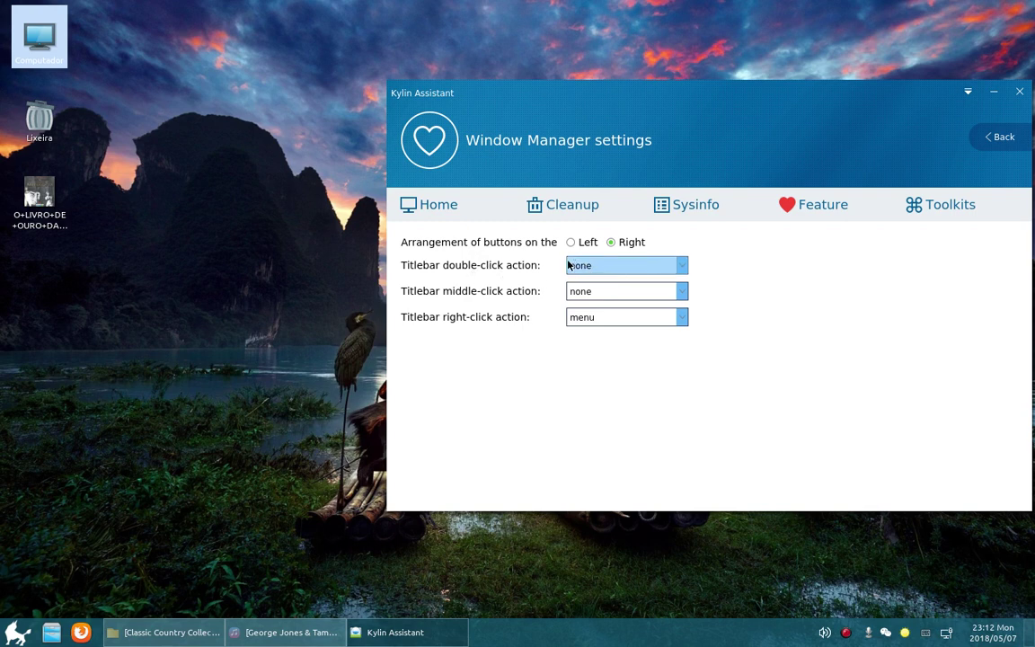
click(684, 266)
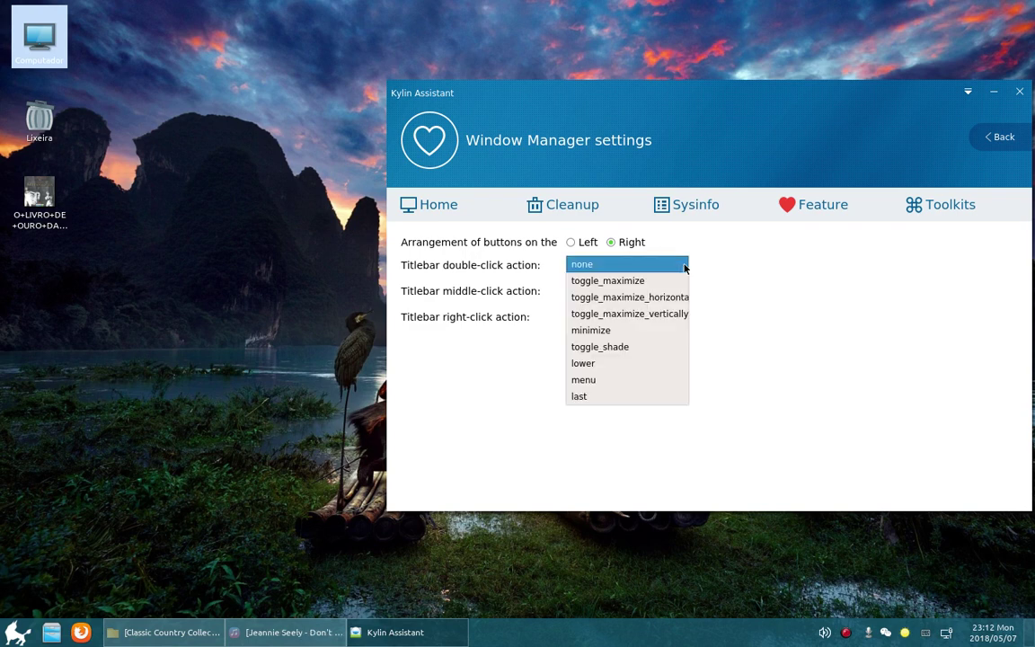
click(775, 268)
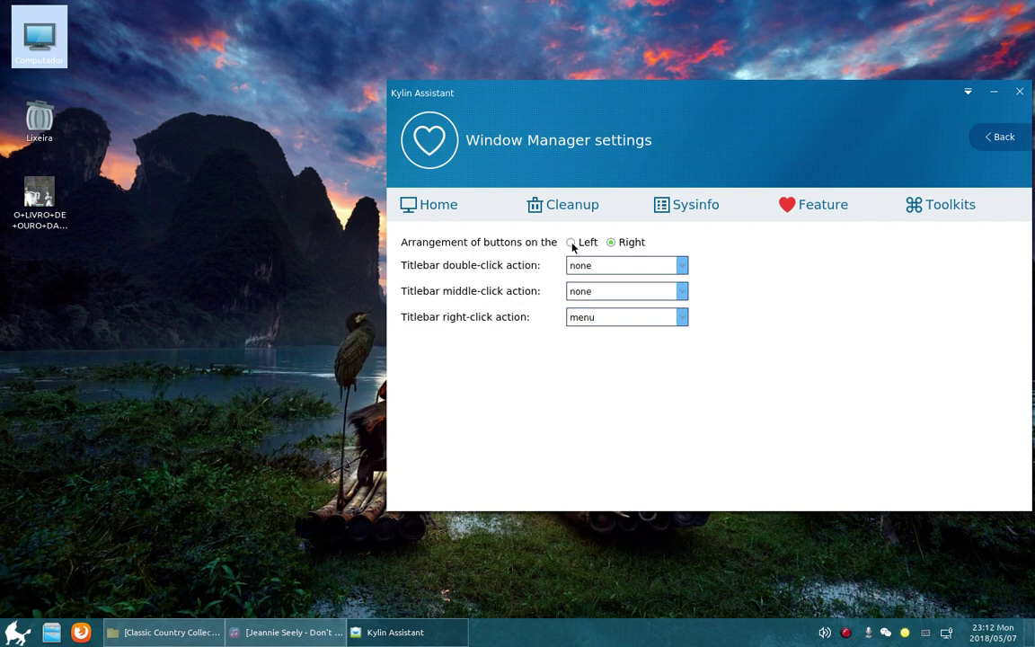
click(1004, 137)
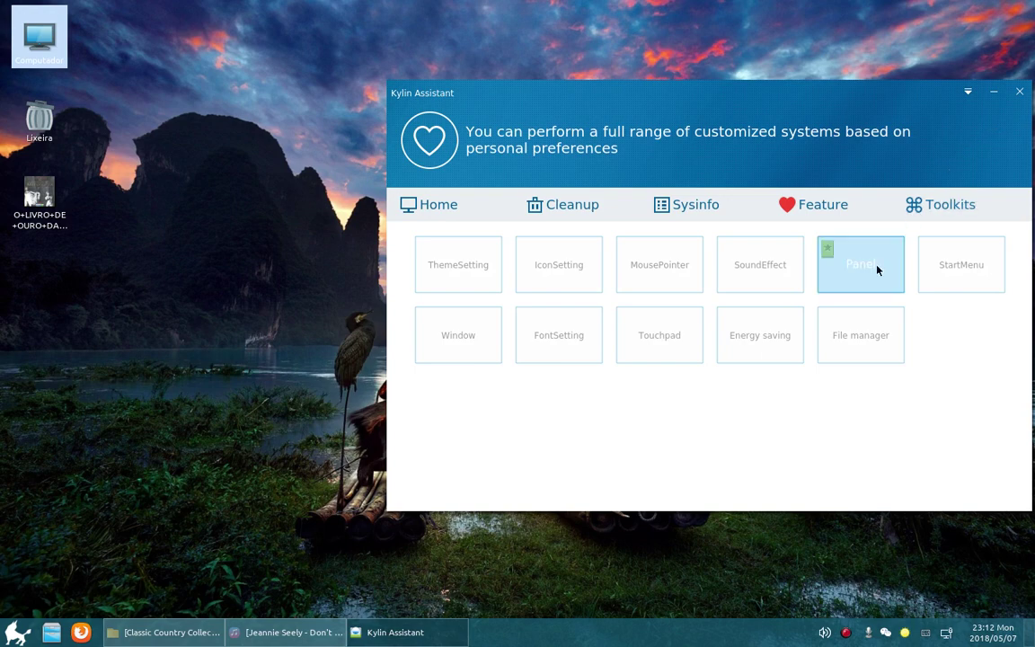
Step: Look through the FontSetting, Touchpad and Energy saving pages in turn, returning to the Feature overview after each
click(560, 335)
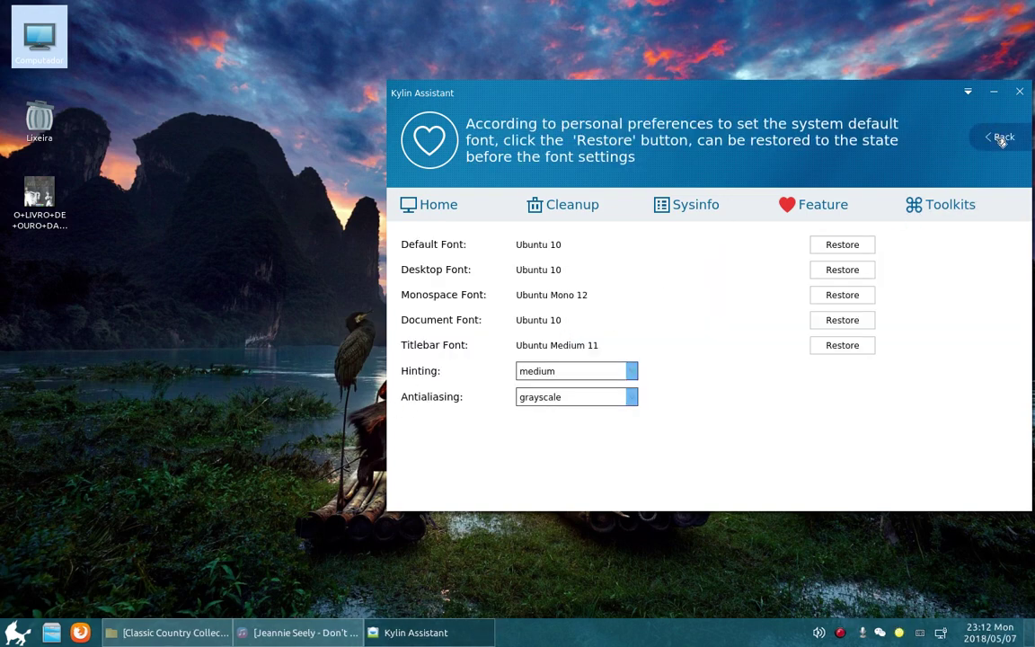
click(901, 131)
click(662, 347)
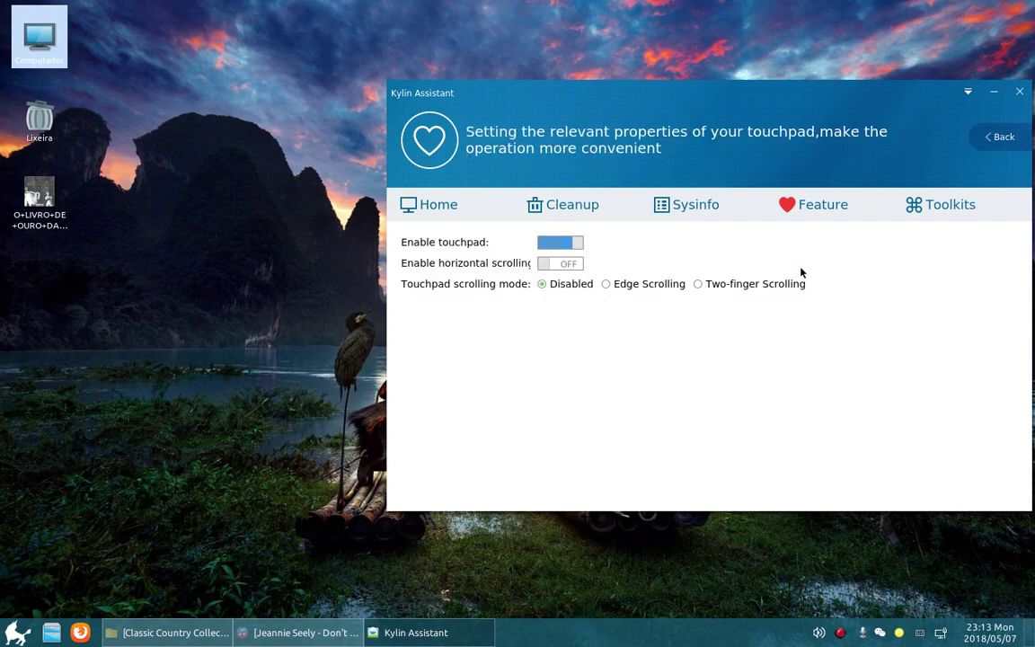
click(997, 136)
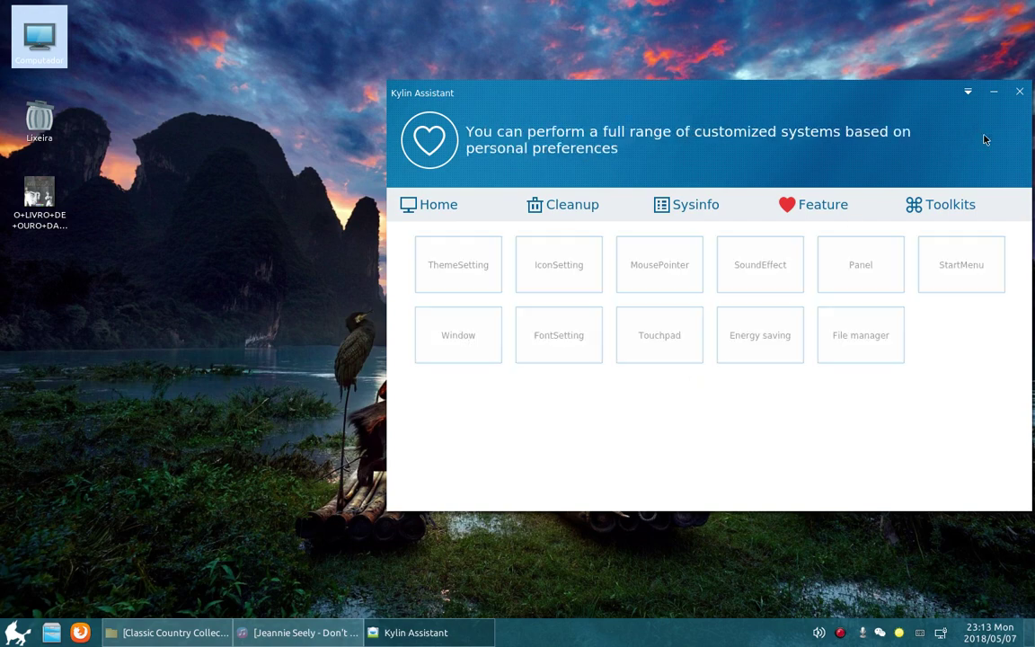
click(757, 339)
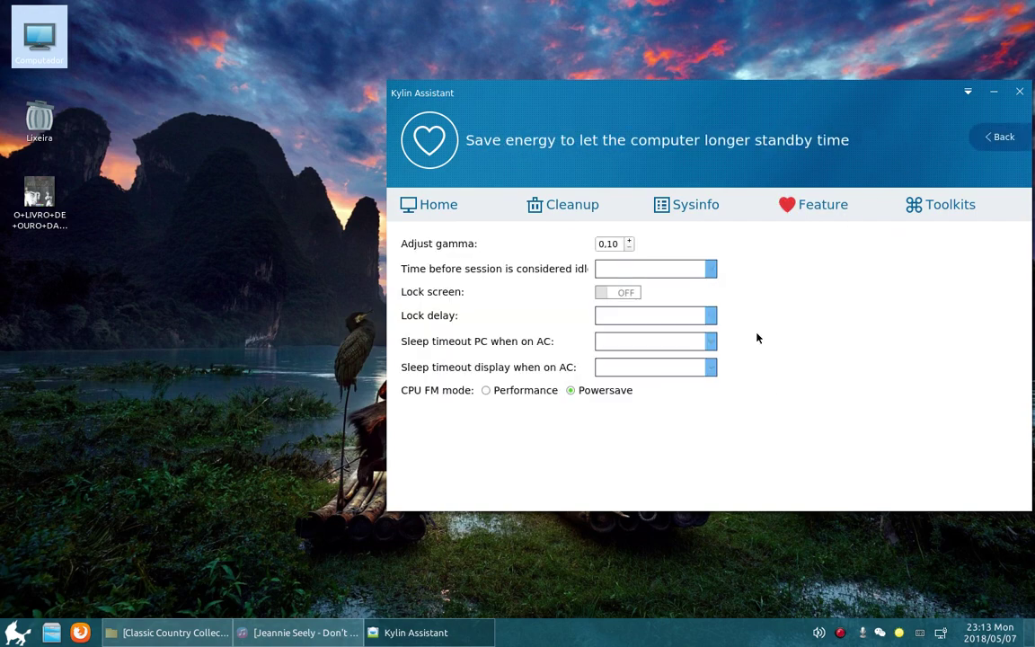
click(993, 139)
Step: In the File manager settings, switch the entry location, auto-mount, auto-open folder and autorun prompt options and restore each one, and leave the page
click(880, 336)
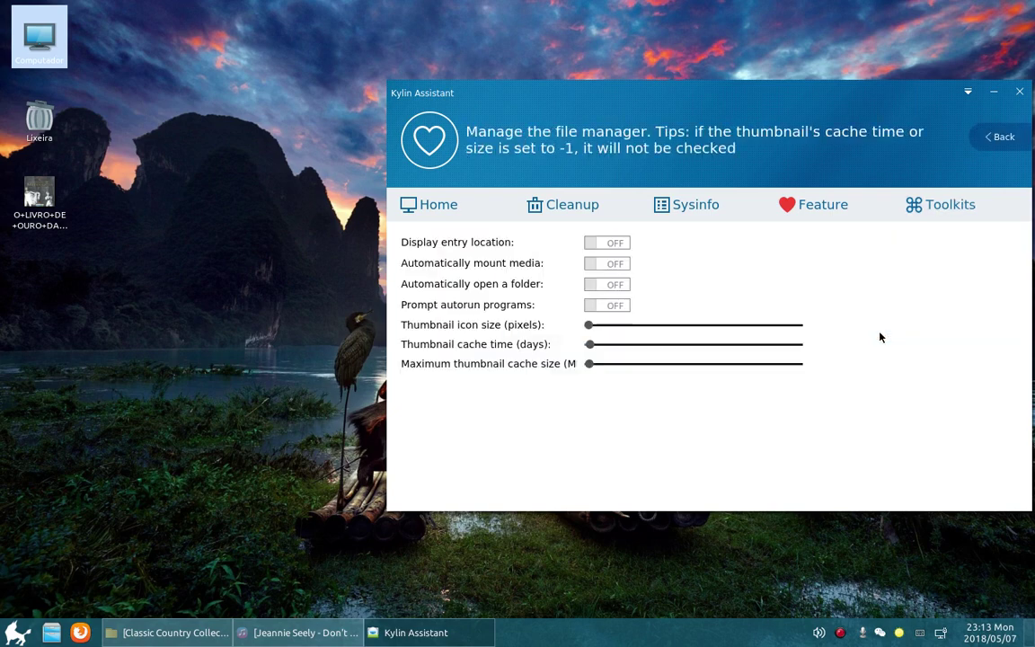
click(604, 243)
click(605, 246)
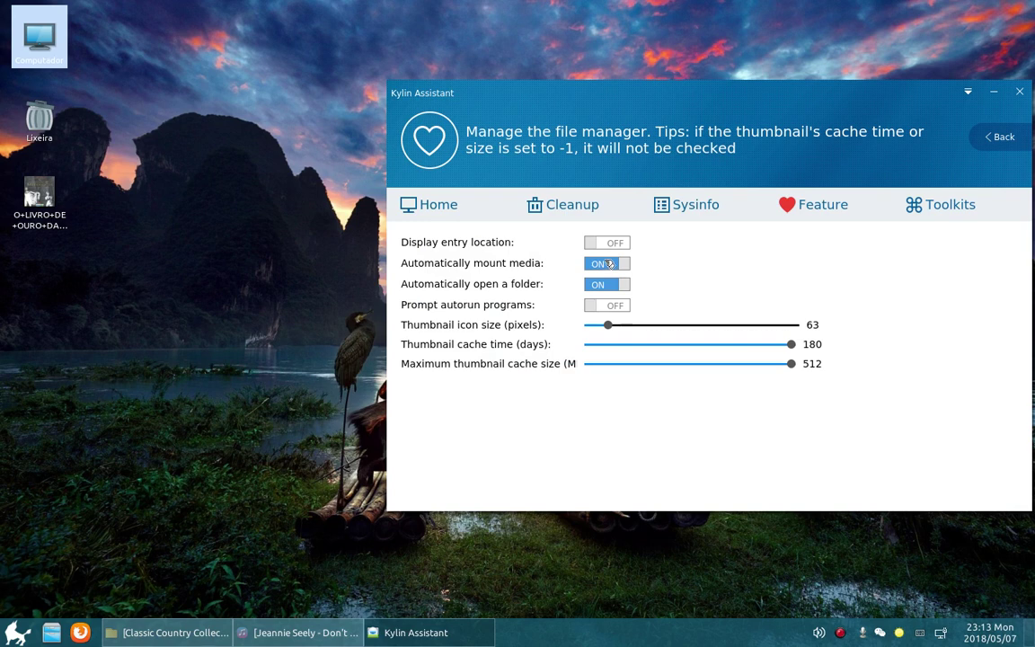
click(609, 264)
click(609, 264)
click(610, 285)
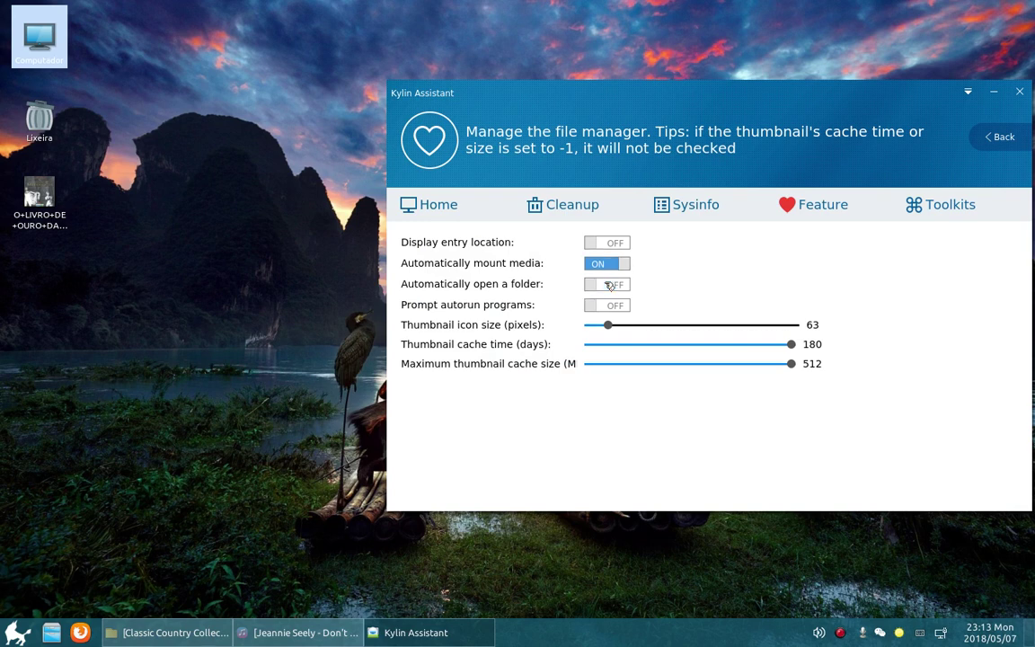
click(609, 285)
click(609, 306)
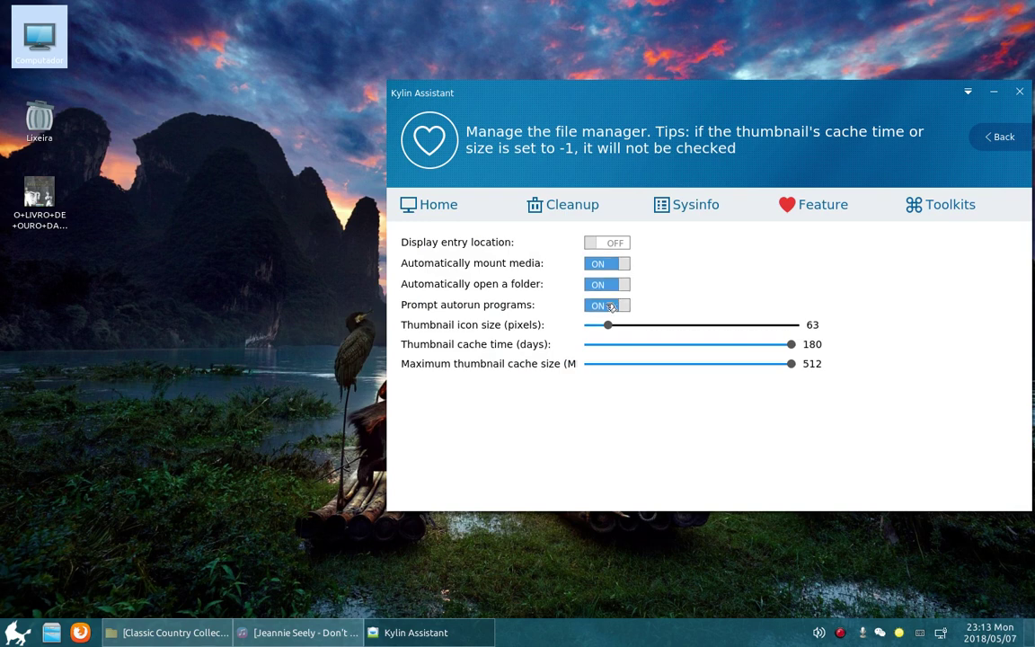
click(609, 305)
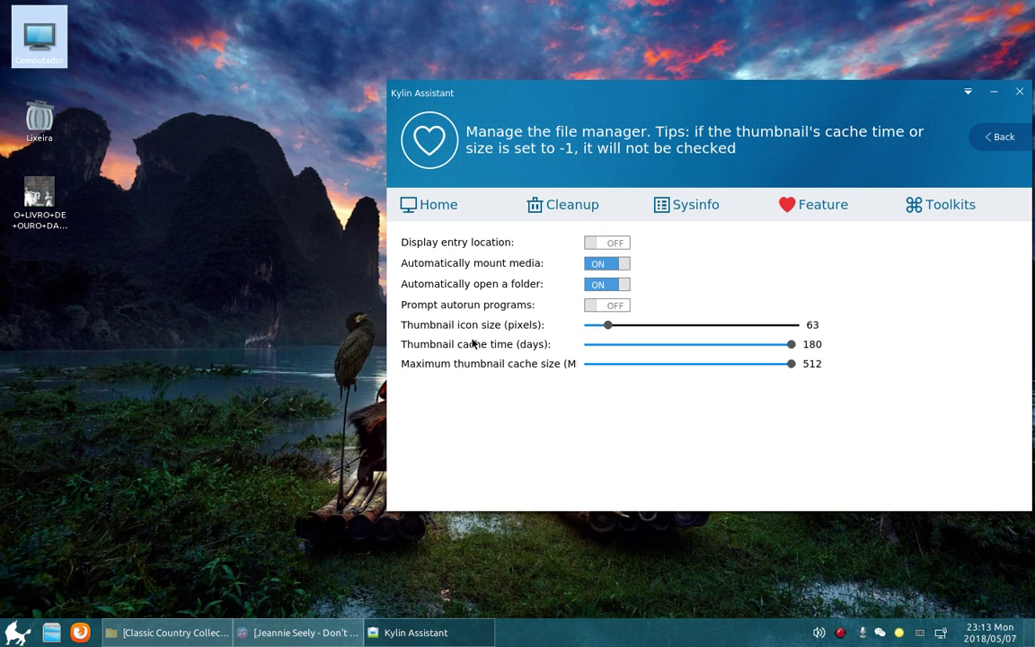
click(999, 138)
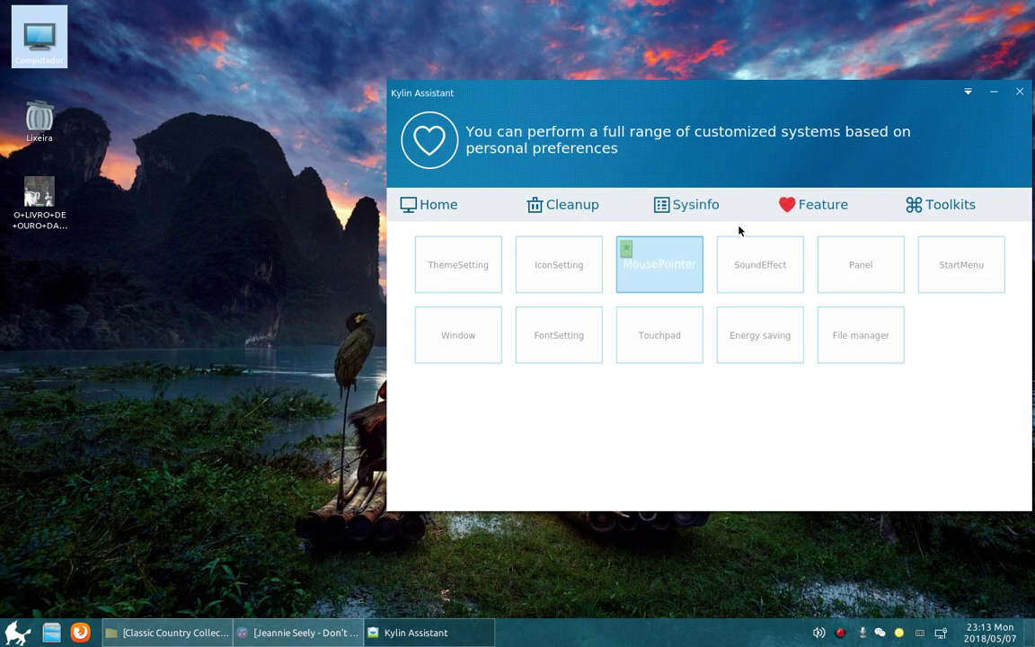
Step: Open Startup Manager from the Toolkits, view the weather applet's information, and disable the indicator-china-weather startup entry
click(951, 201)
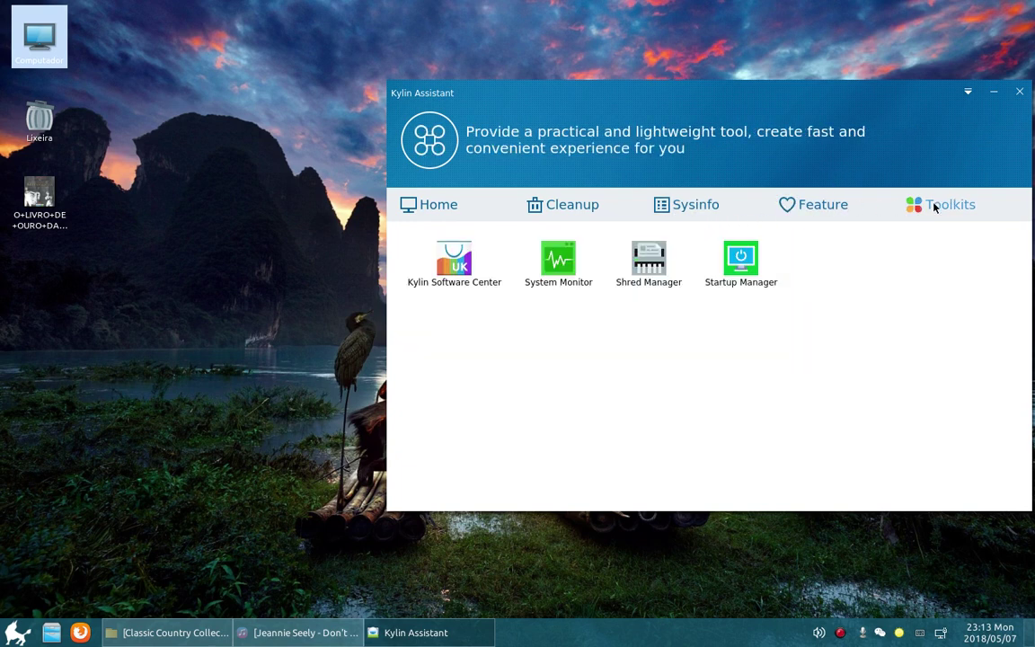
click(747, 264)
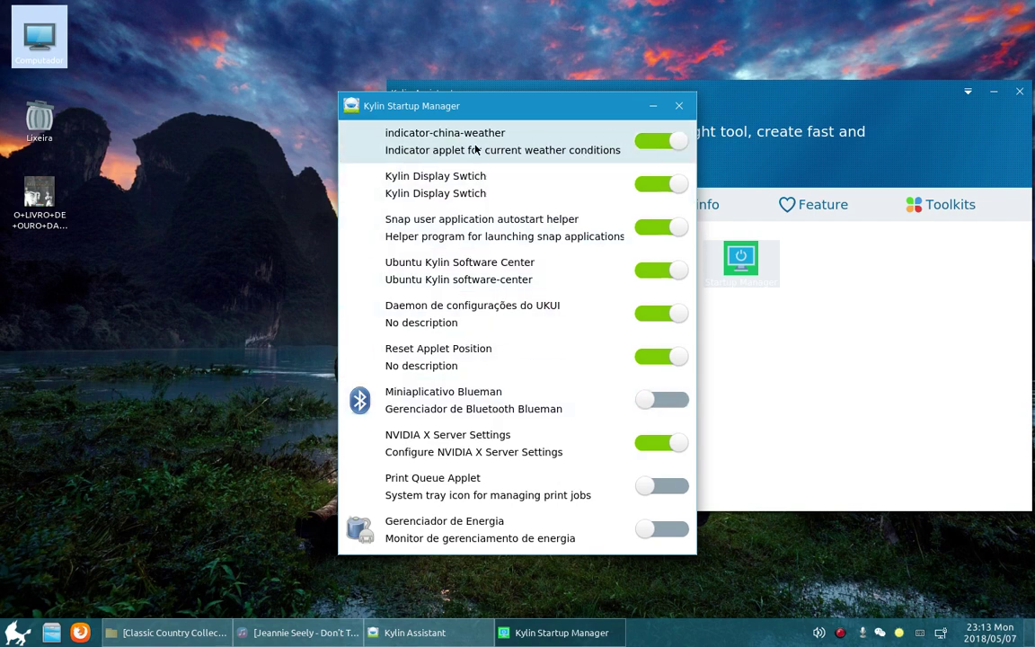
click(902, 634)
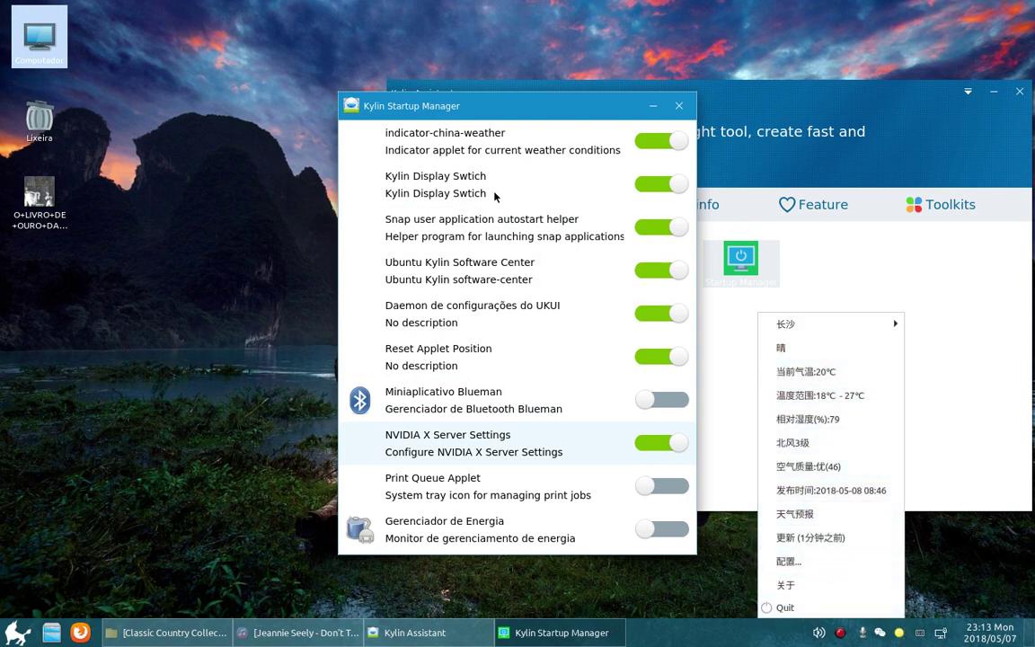
click(648, 146)
click(647, 146)
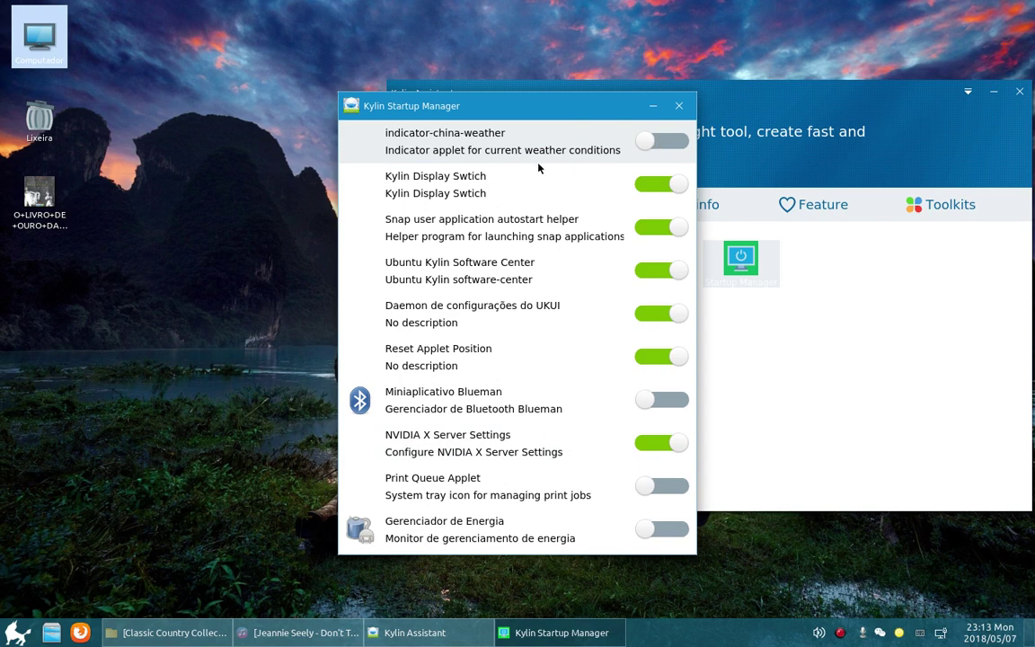
Step: Close the Startup Manager and take a brief look at Shred Manager before closing it
click(678, 106)
click(649, 261)
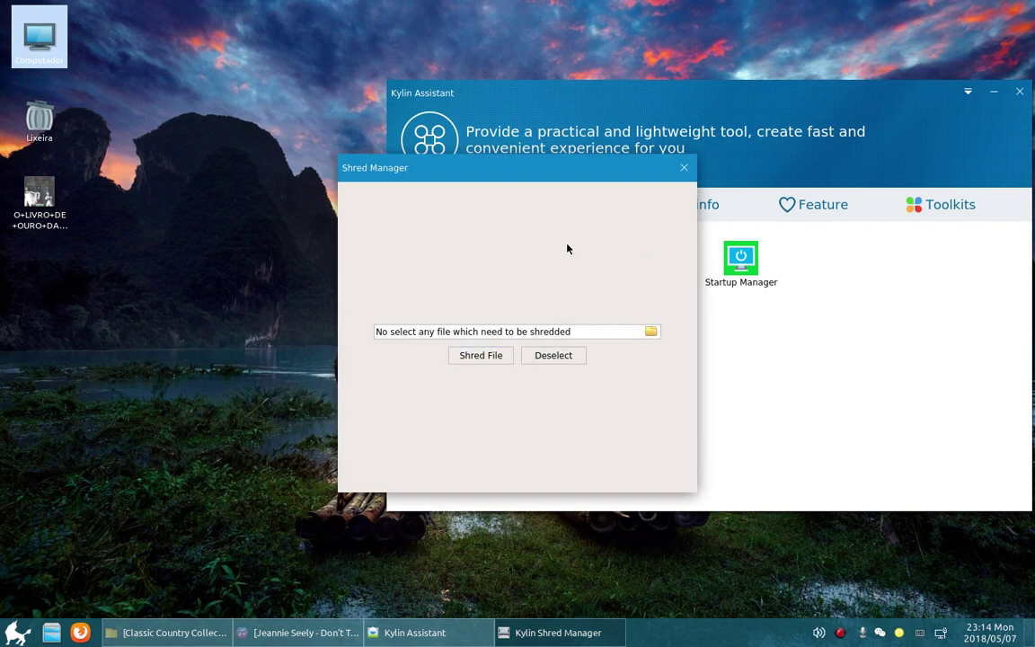
click(684, 167)
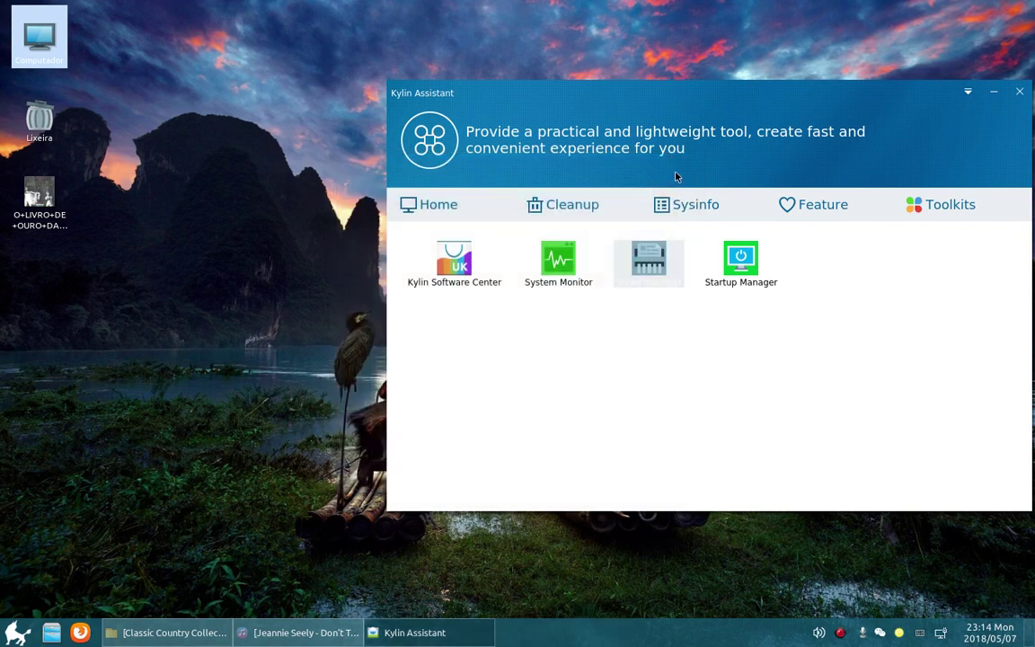
Step: Open System Monitor, examine its Processes, Resources and File Systems views, and close it
click(556, 259)
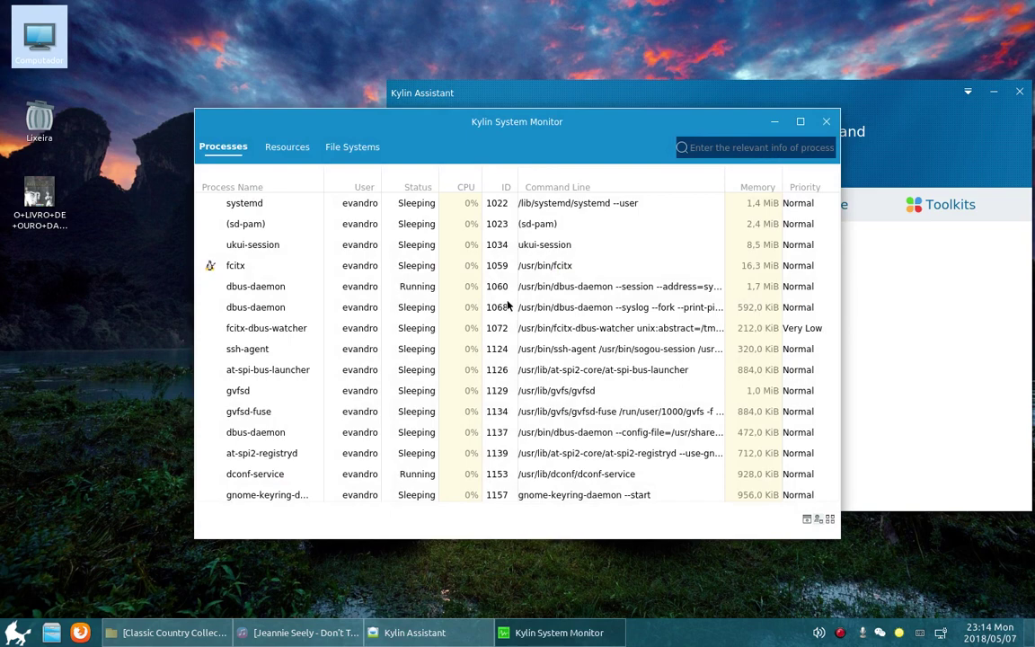
click(304, 148)
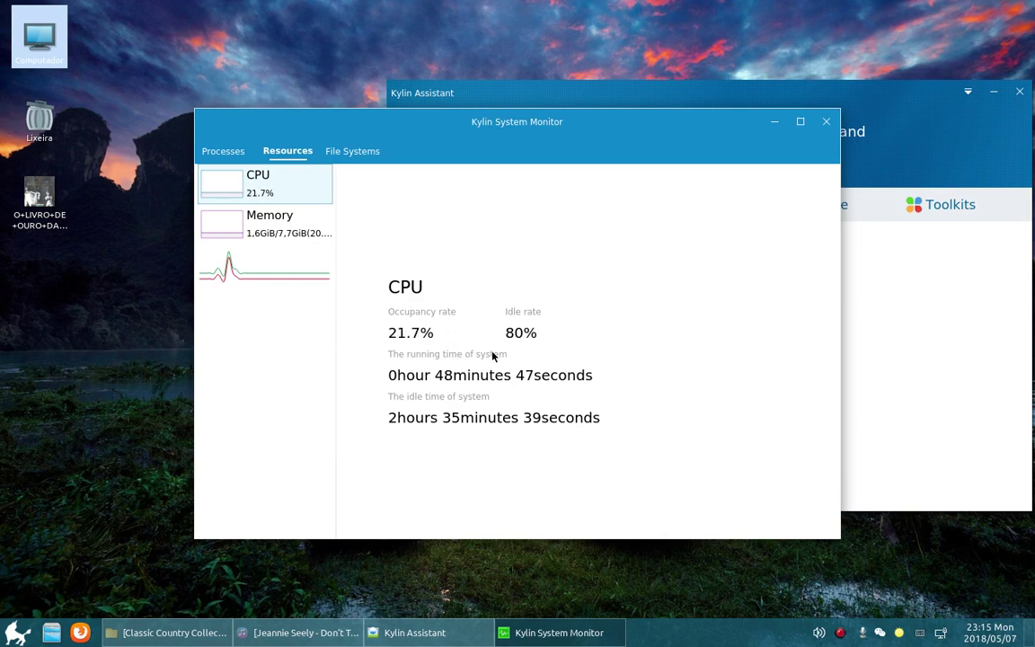
click(352, 153)
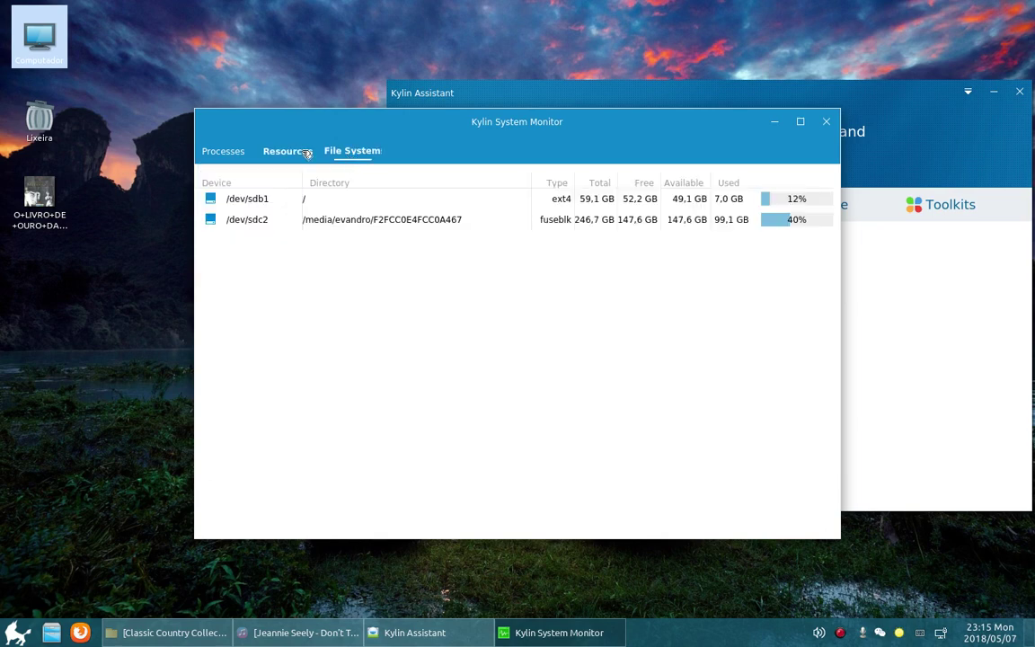
click(287, 149)
click(221, 148)
click(272, 156)
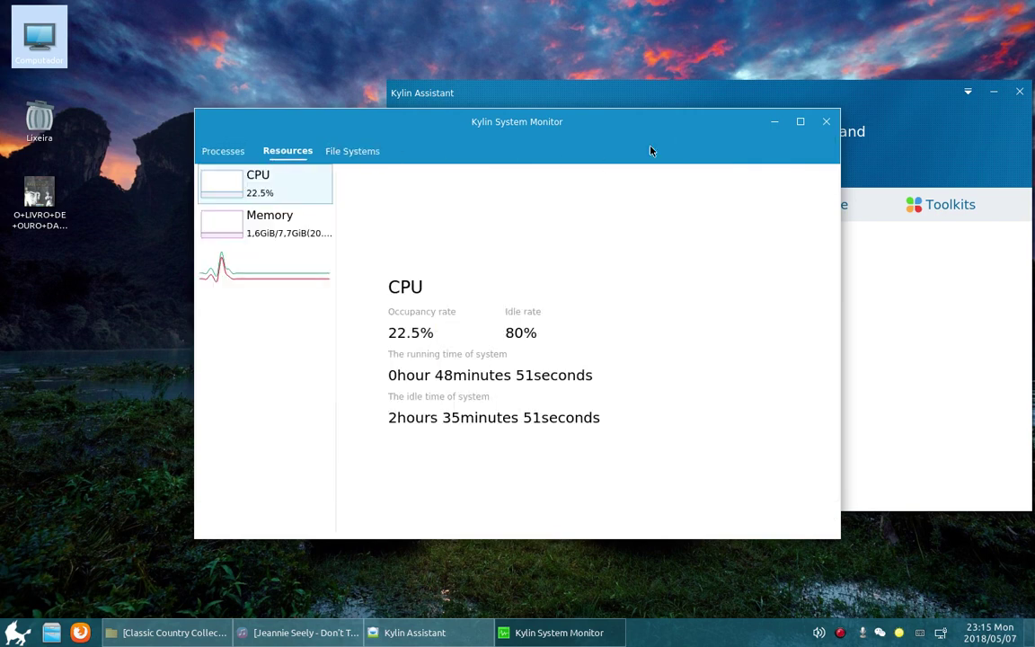
click(826, 122)
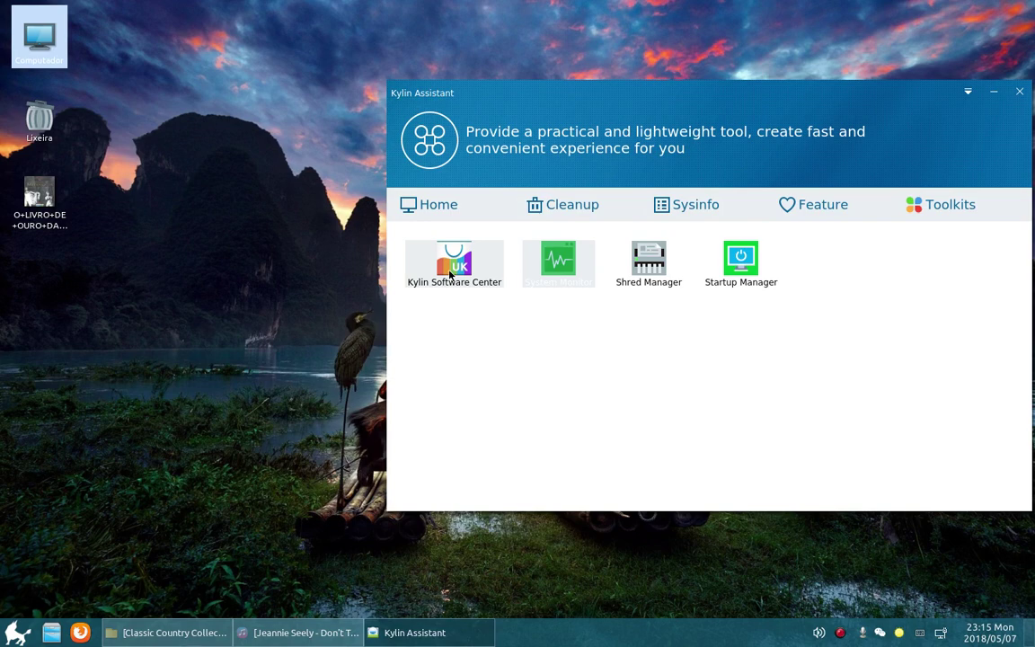
Step: Close Kylin Assistant and bring up the screen recorder's options for pausing, cancelling or saving the recording
click(1020, 93)
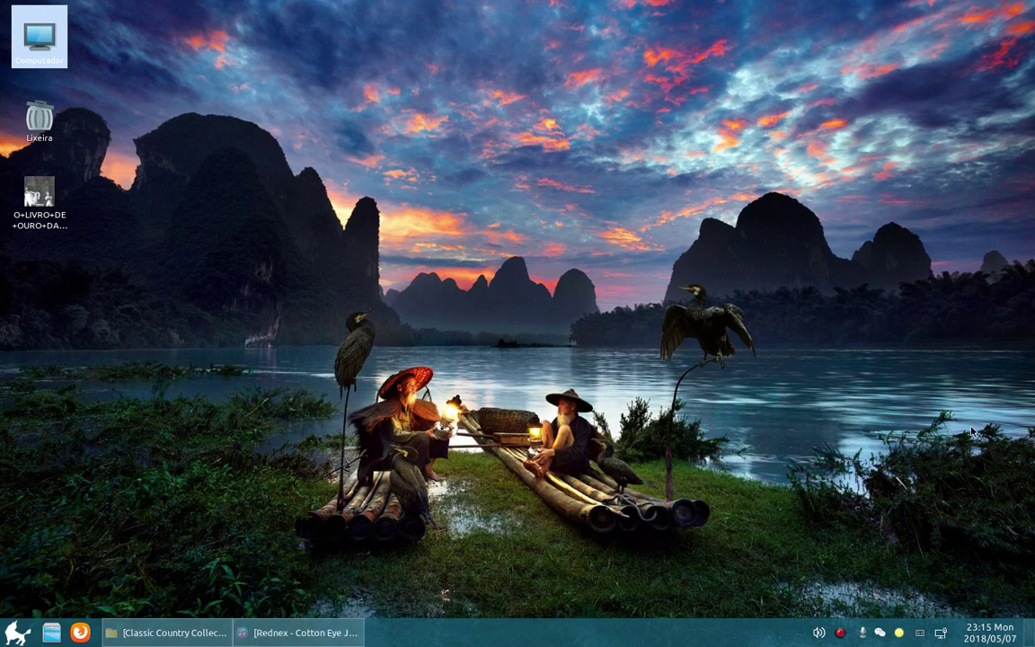
right_click(841, 635)
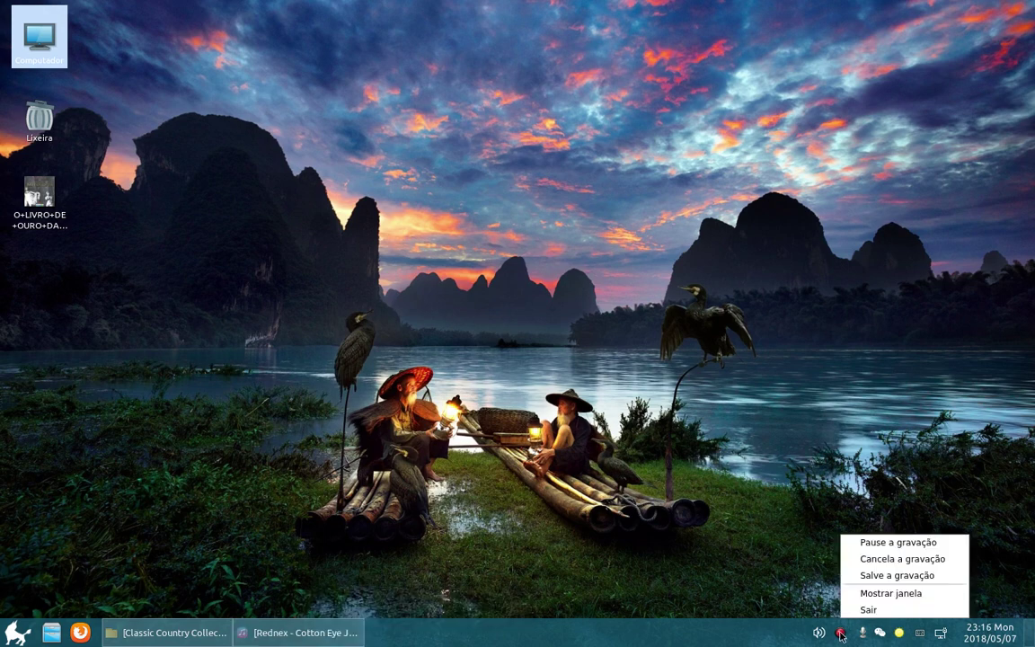